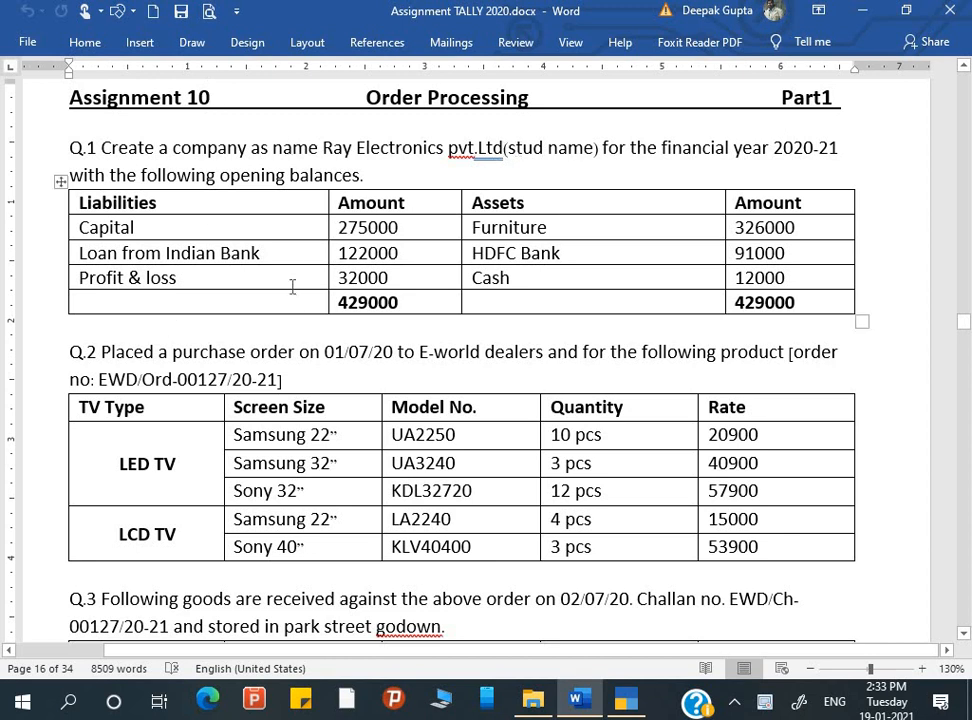
Read through Assignment 10 on order processing, from Q.1 to the Q.6 purchase details and product table
scroll(291, 285, down, 1)
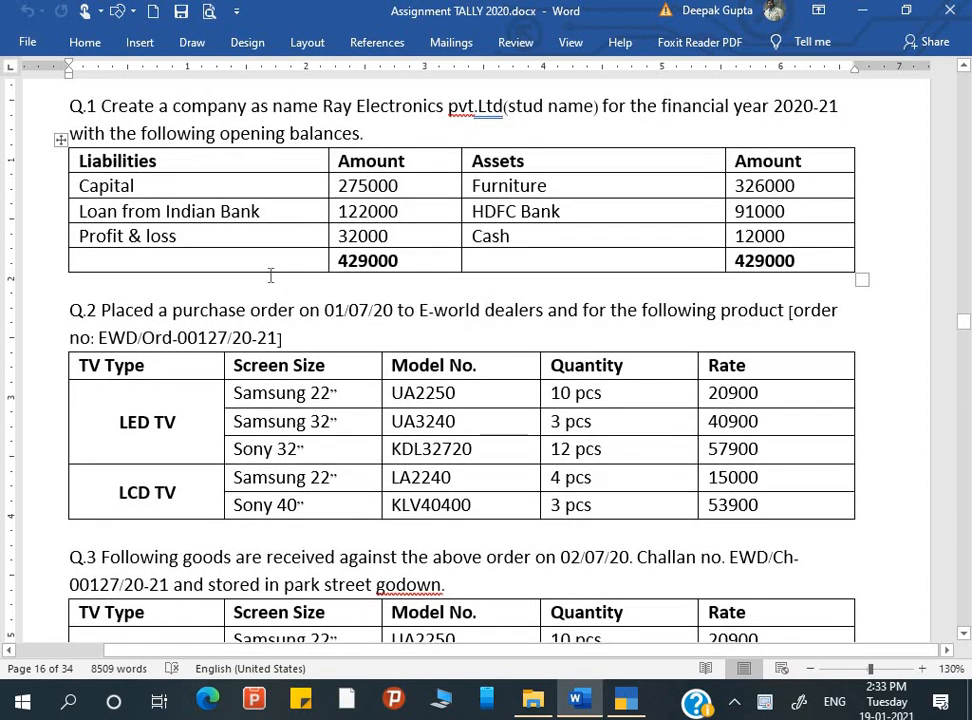
scroll(315, 280, down, 3)
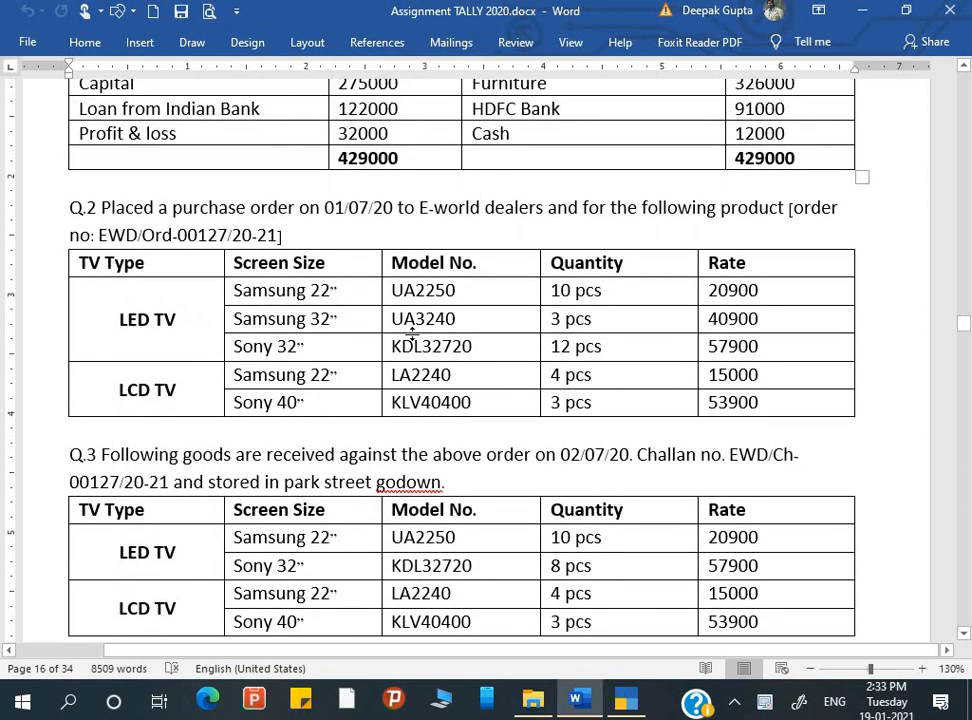
scroll(411, 333, down, 3)
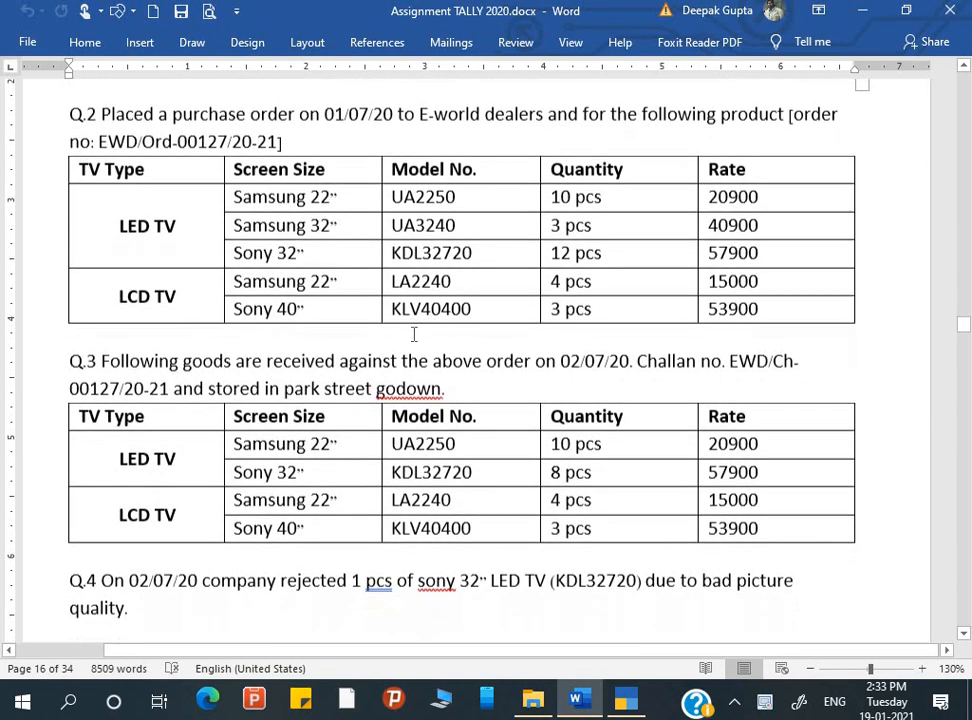
scroll(414, 334, down, 1)
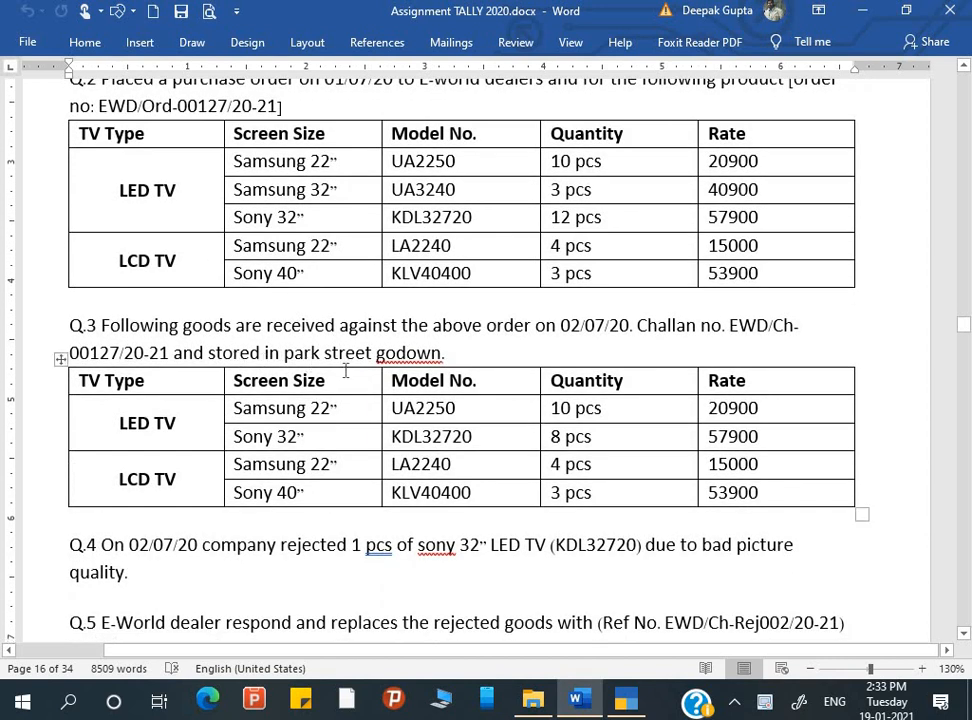
scroll(346, 371, down, 2)
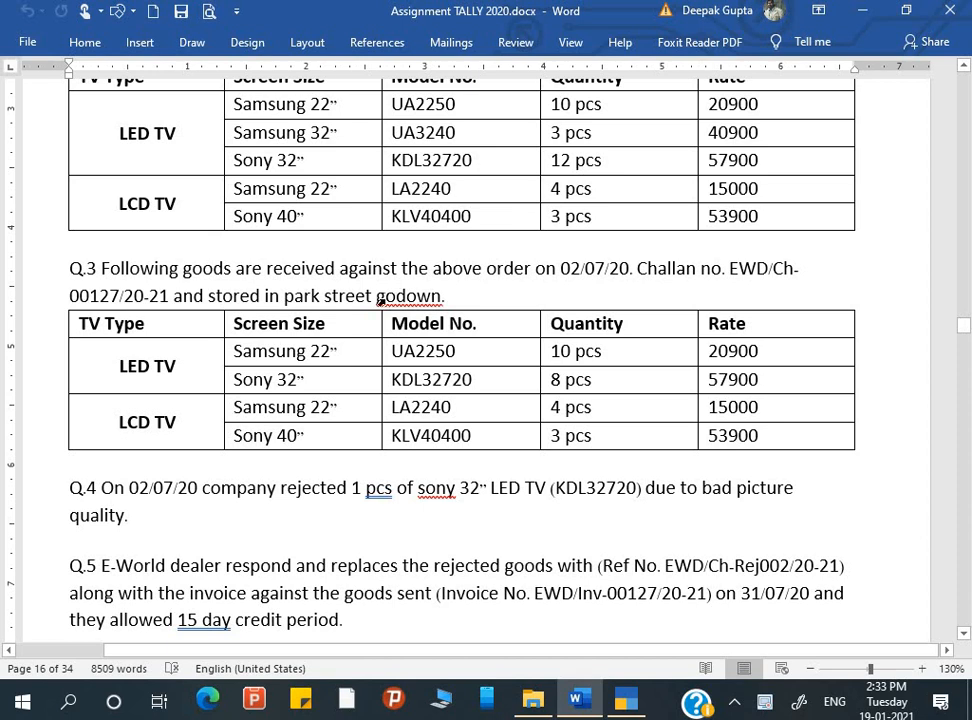
scroll(380, 300, down, 2)
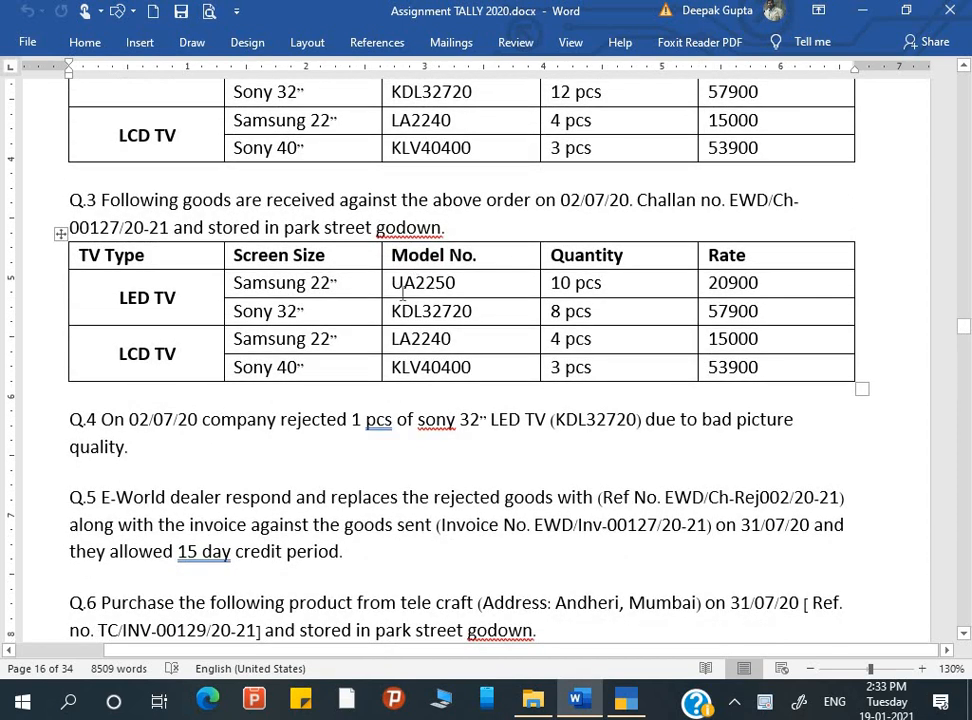
scroll(408, 305, up, 3)
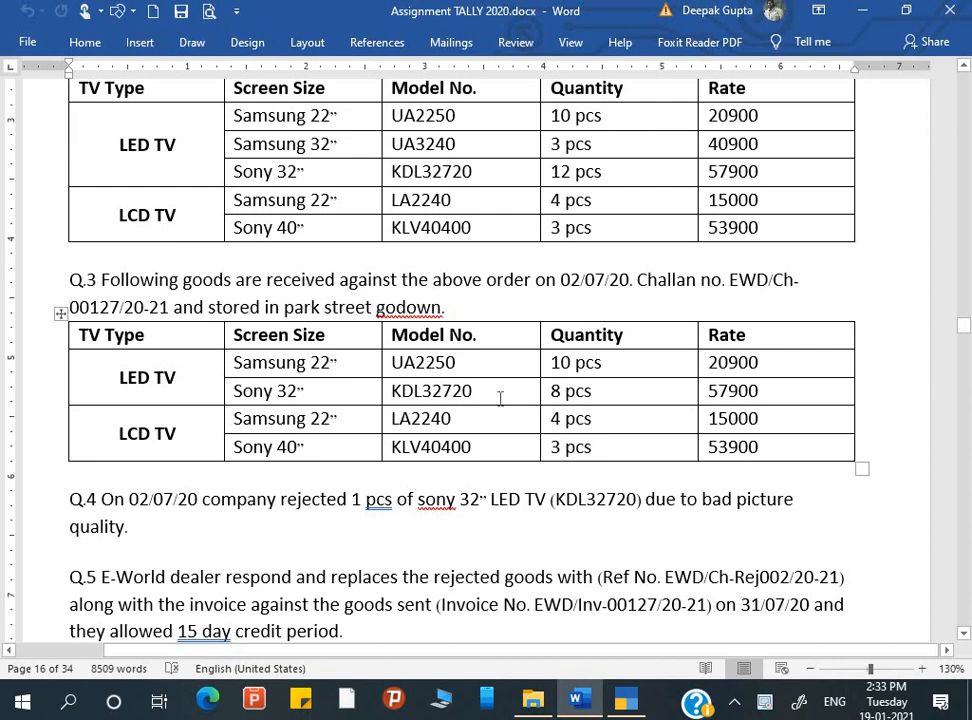
scroll(503, 406, down, 2)
scroll(505, 407, down, 5)
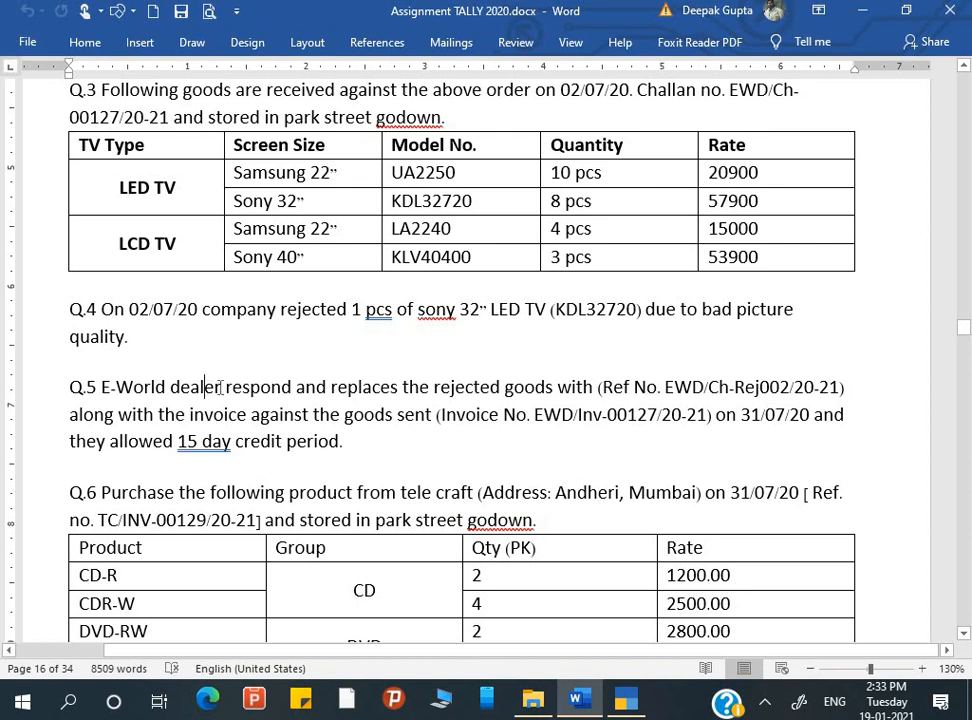
scroll(360, 370, down, 1)
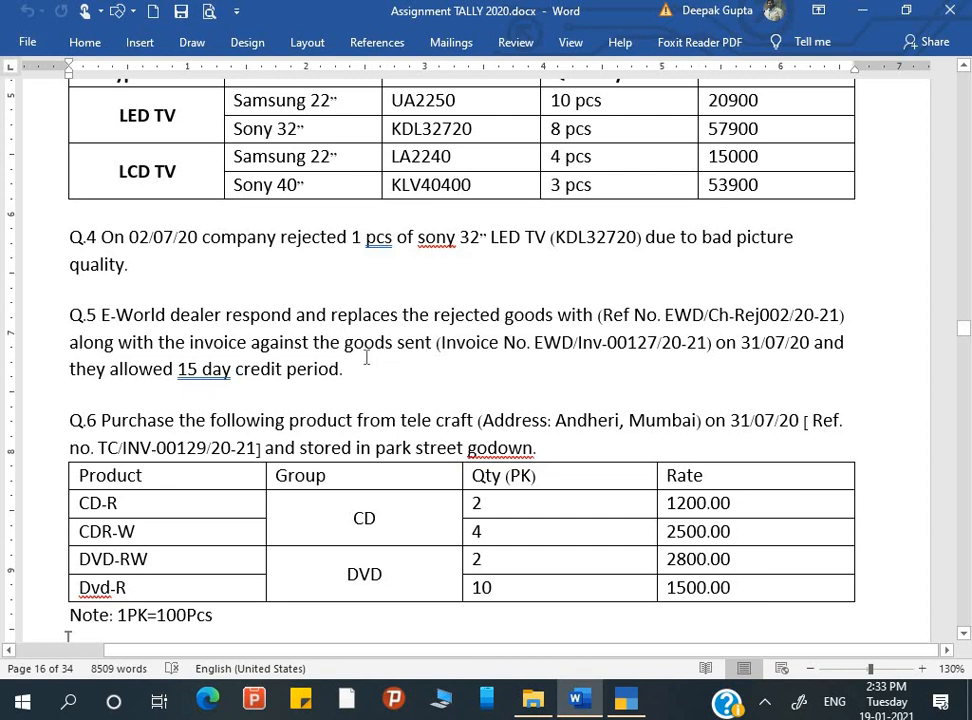
scroll(360, 360, down, 1)
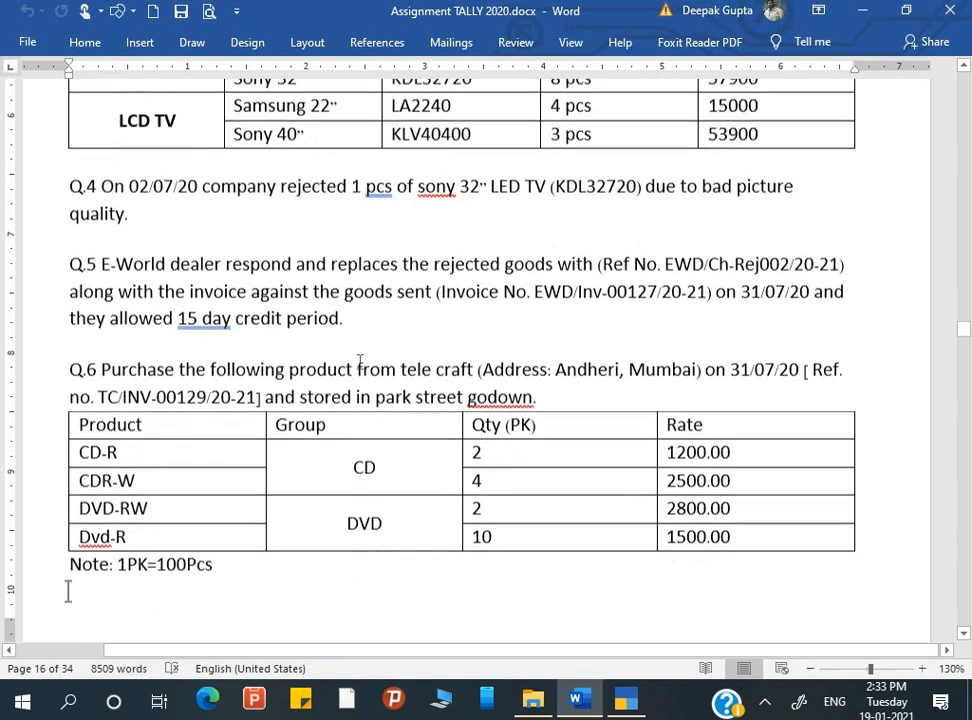
scroll(360, 361, down, 2)
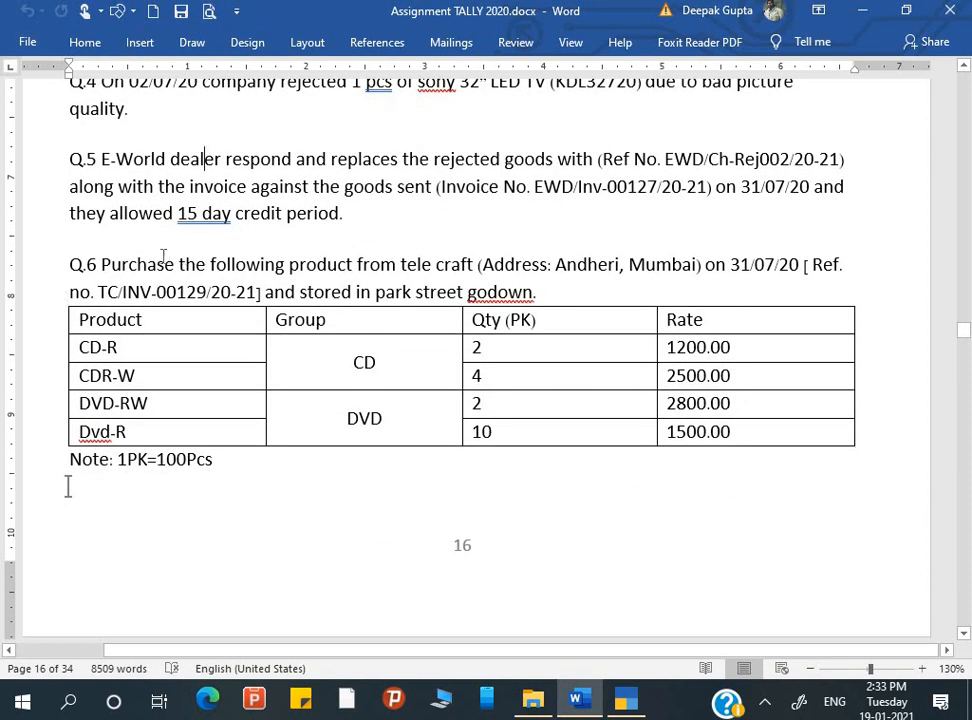
click(100, 264)
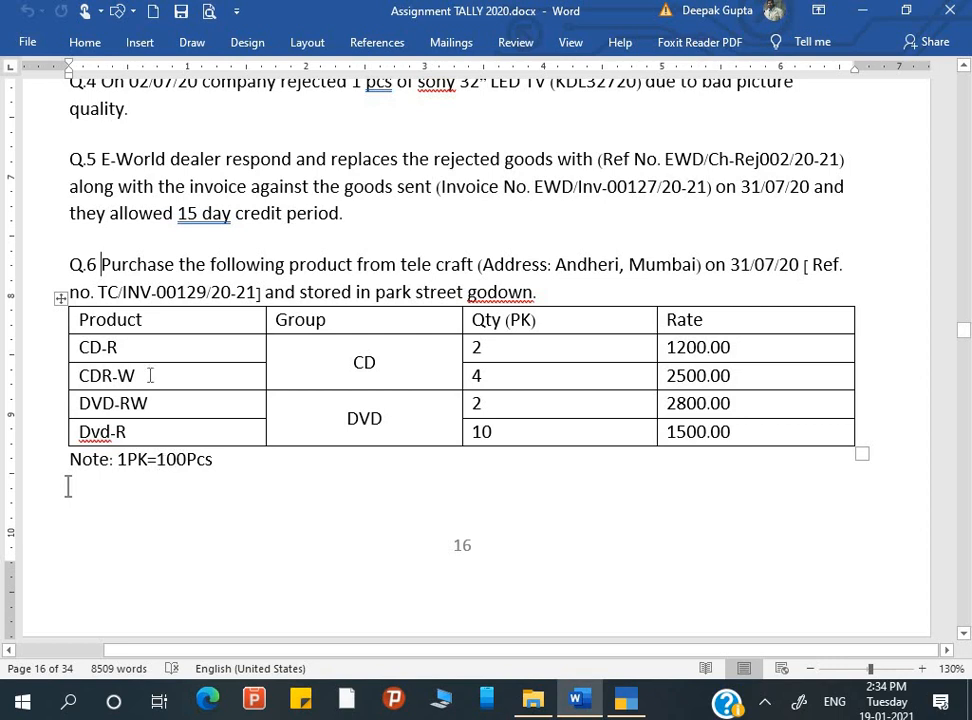
click(128, 350)
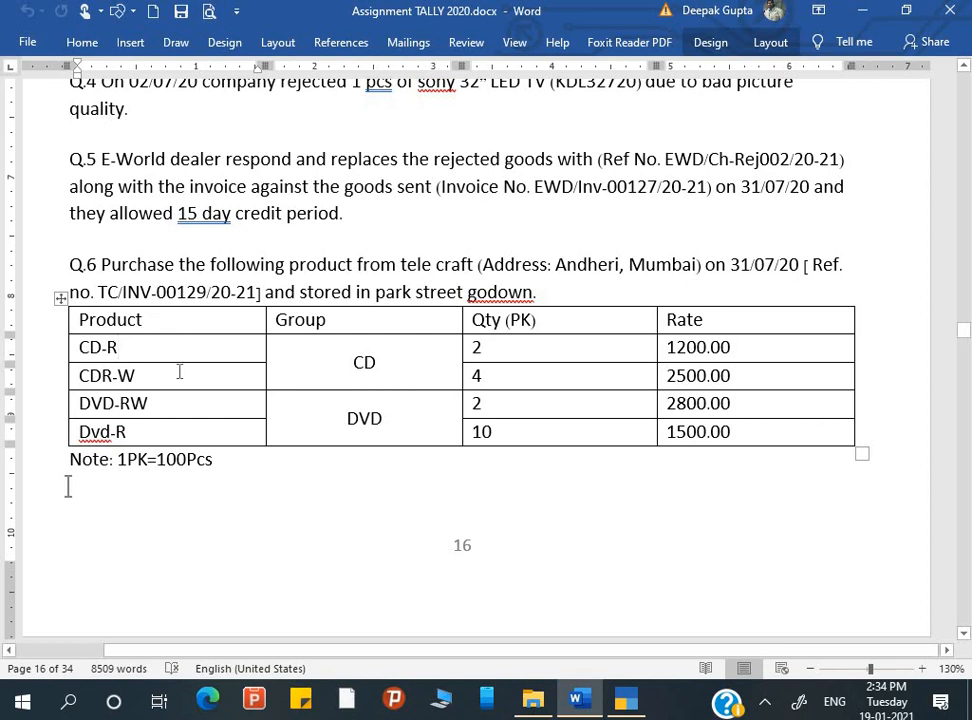
click(178, 376)
Switch to TallyPrime and open a new purchase voucher dated 31-7-2020
key(alt+Tab)
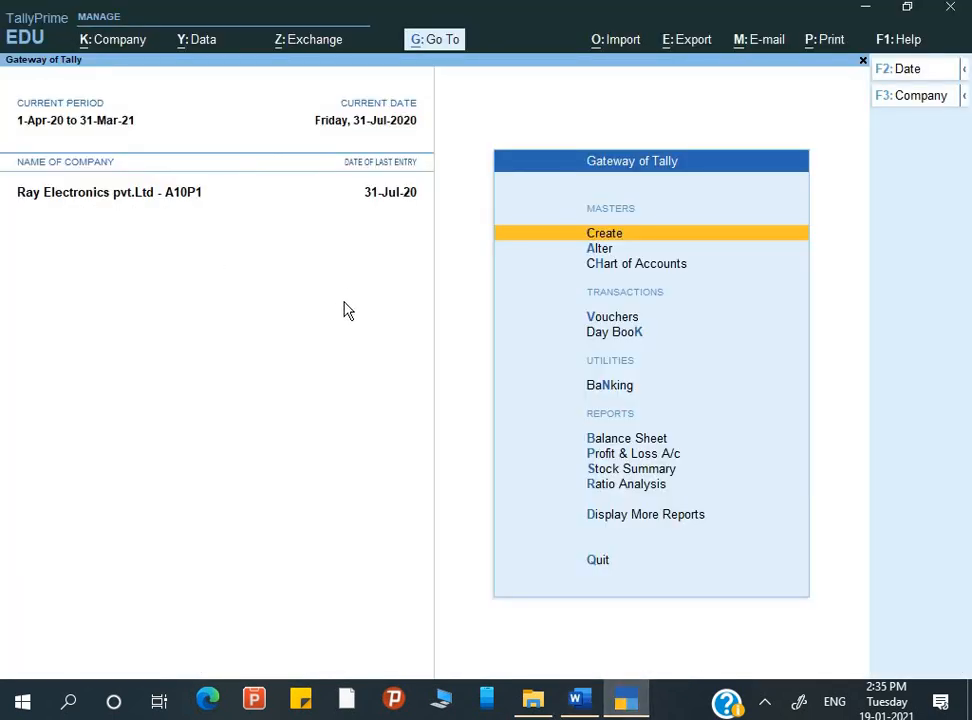
key(Down)
key(Down)
key(Down)
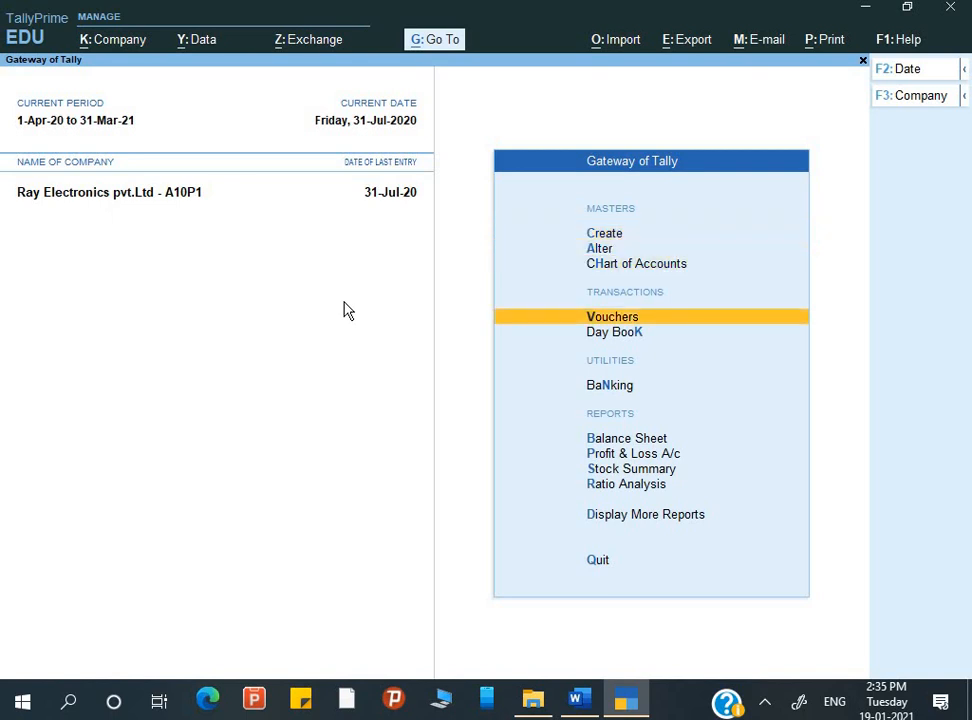
key(Return)
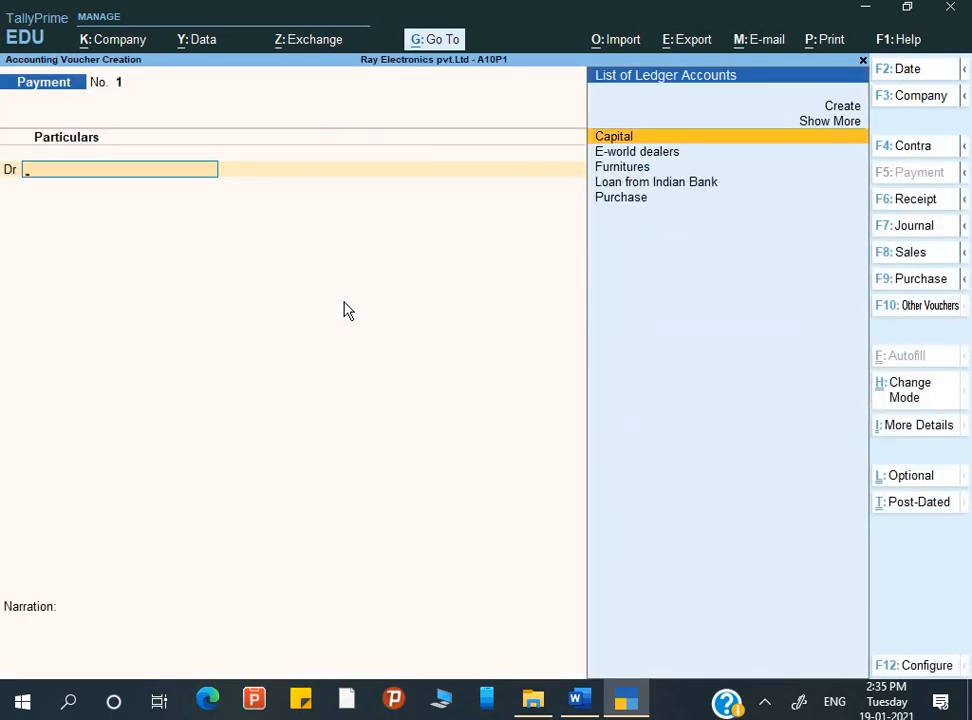
key(F9)
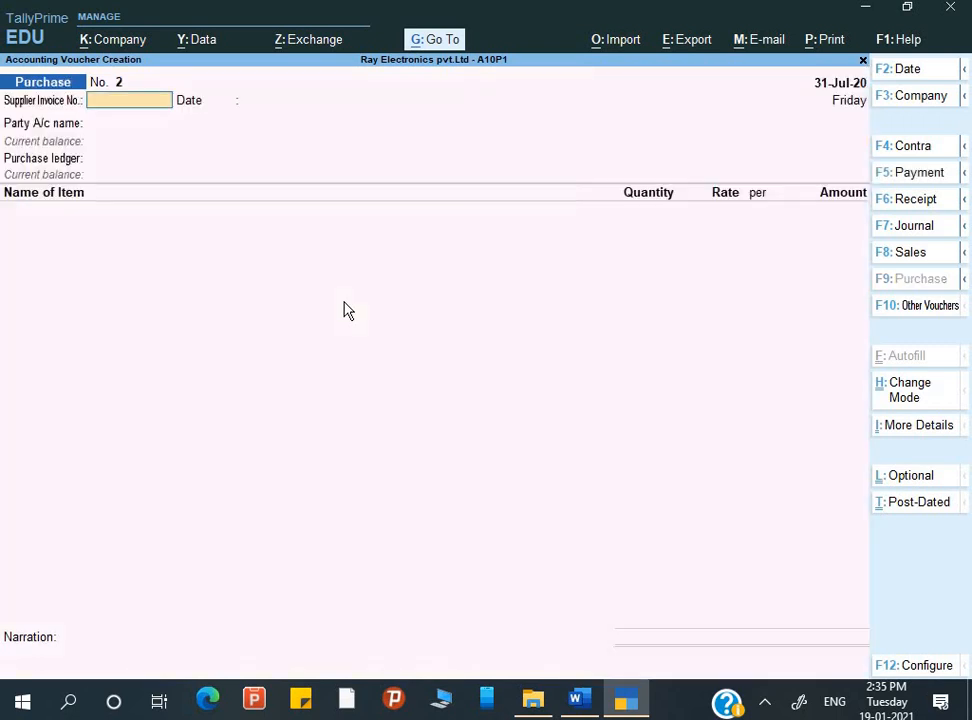
key(F2)
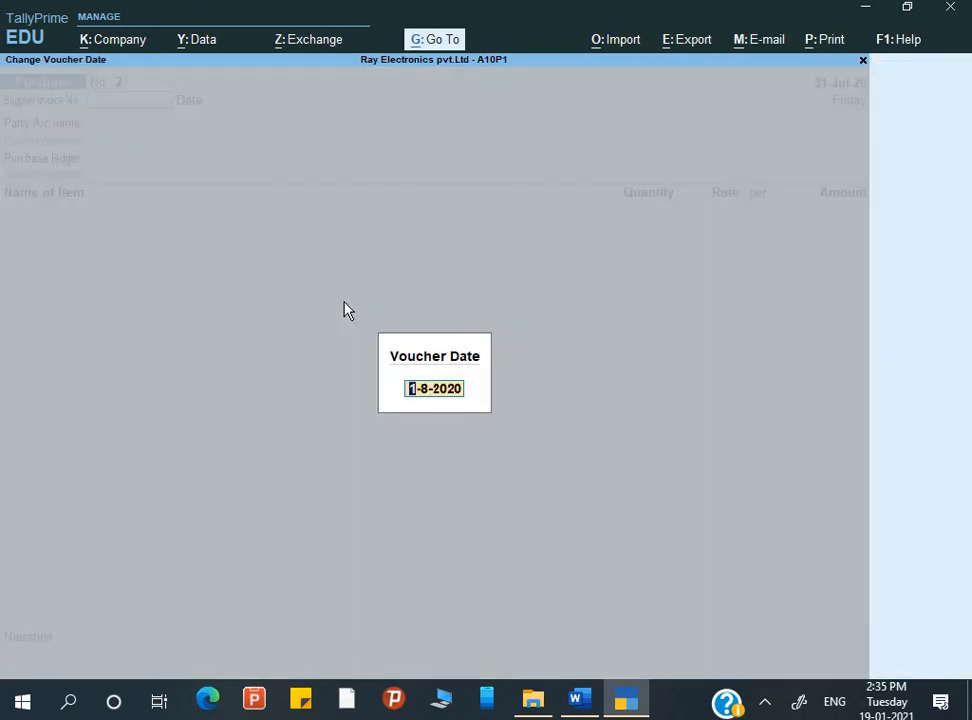
text(31-7)
key(Return)
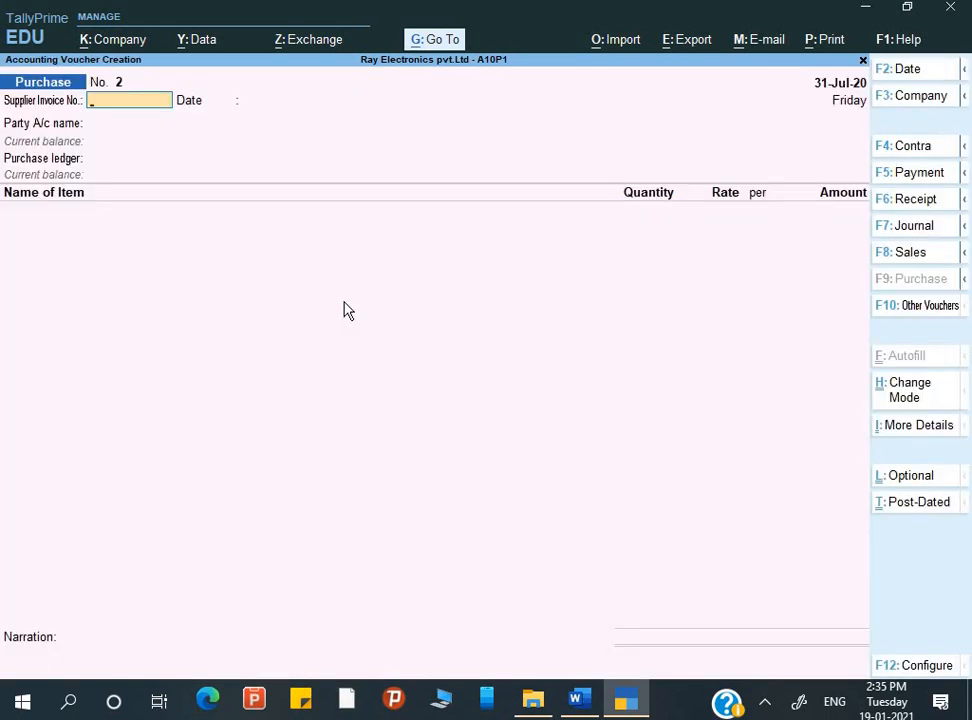
Copy the Q.6 reference number from the Word assignment into the voucher's supplier invoice number and keep 31-Jul-20 as the invoice date
key(alt+Tab)
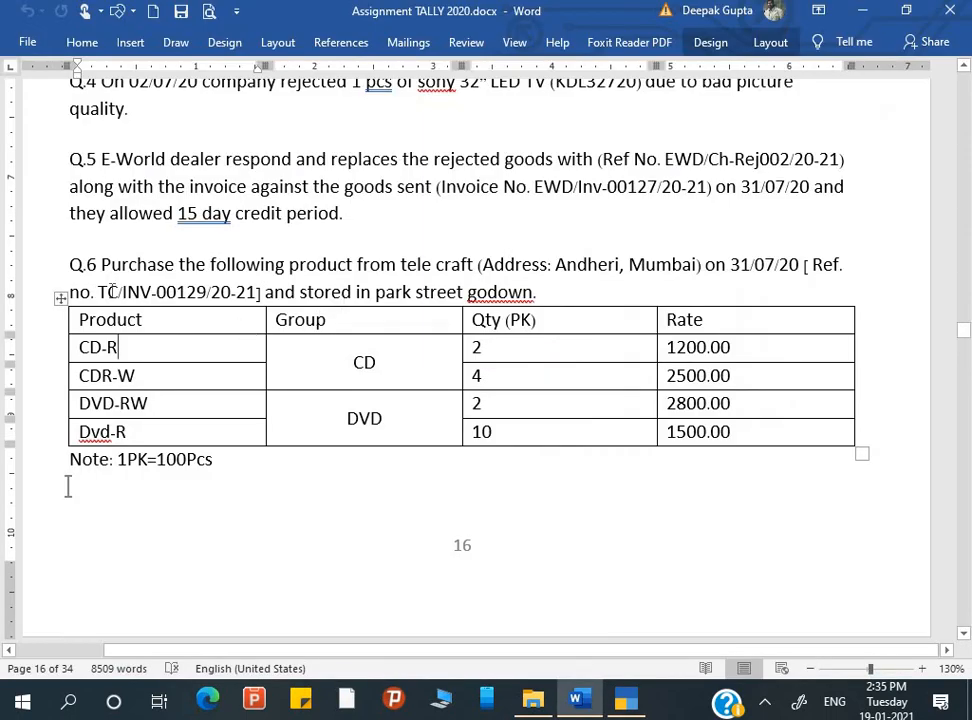
drag(135, 291, 256, 292)
key(ctrl+c)
key(alt+Tab)
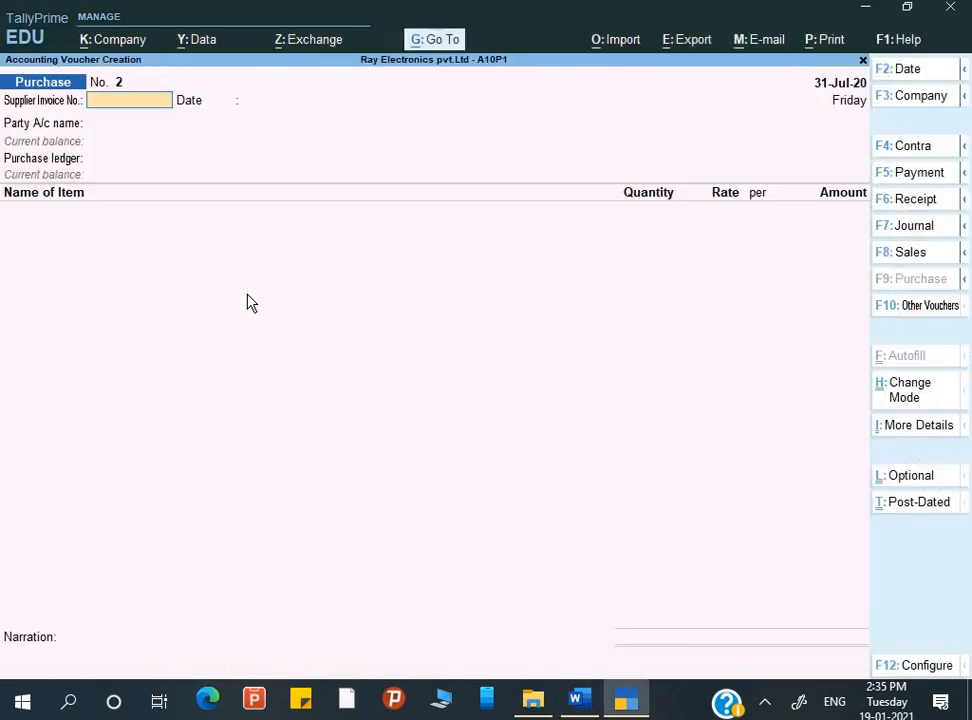
key(ctrl+v)
key(Return)
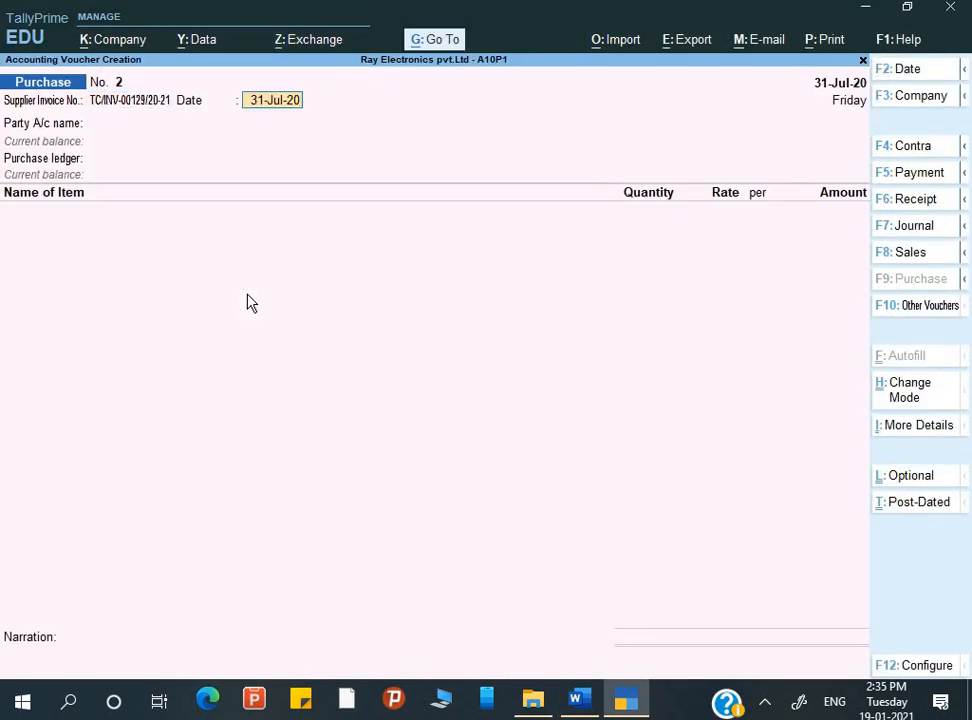
key(Return)
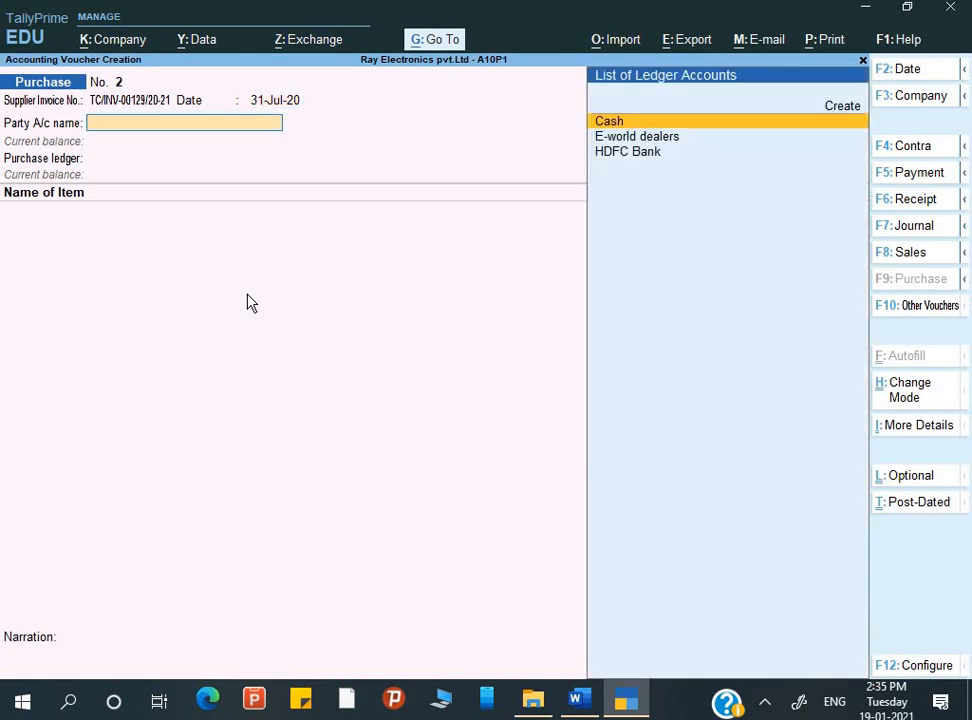
Check the Q.6 supplier in the assignment and start a new party ledger named Tele Craft from the purchase voucher
key(alt+Tab)
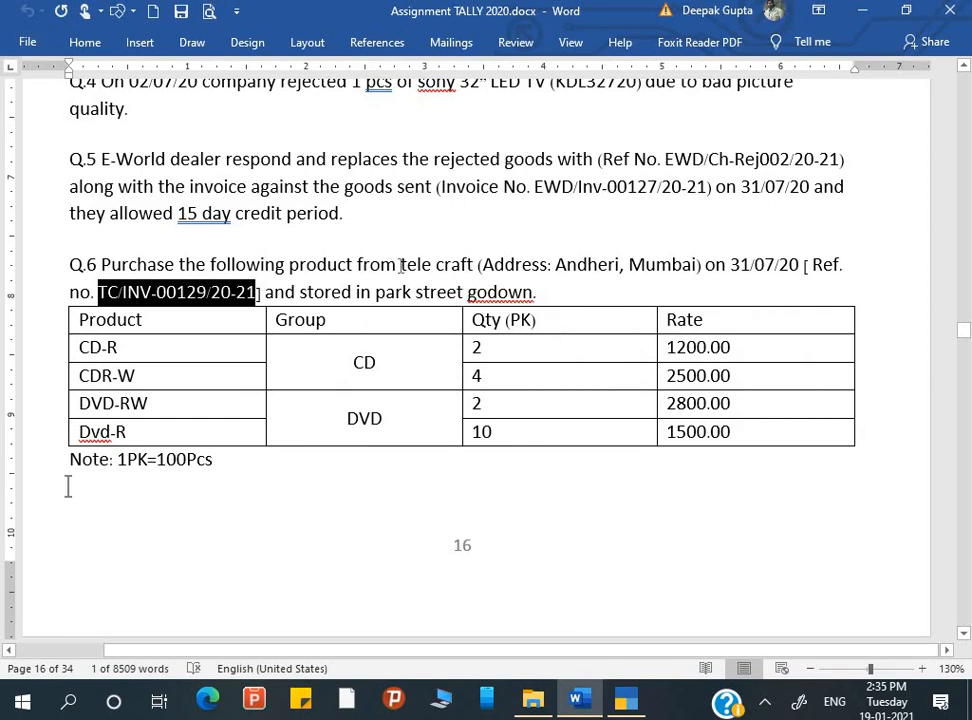
key(alt+Tab)
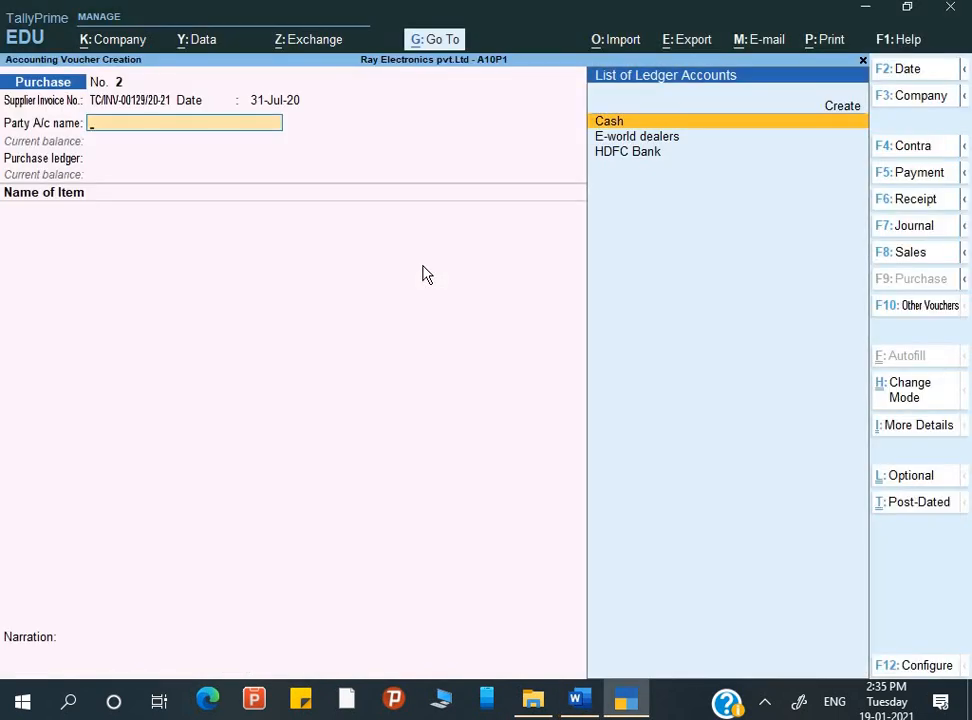
key(Up)
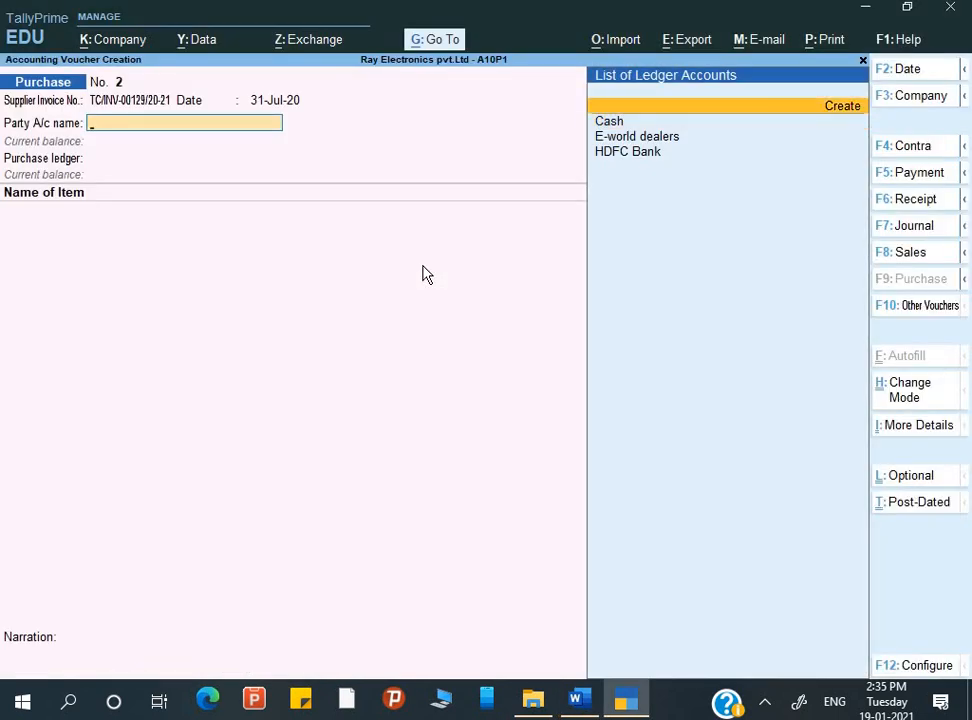
key(Return)
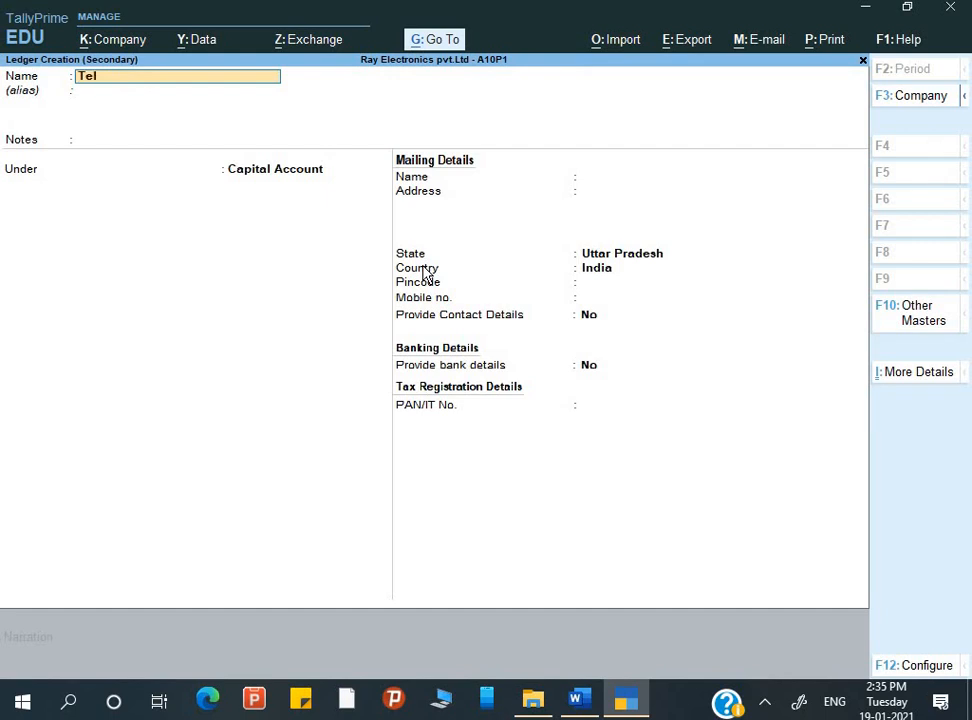
text(Tele Craft)
key(Return)
key(Return)
Place the Tele Craft ledger under Sundry Creditors, keeping bill-by-bill balances on and no credit-days check during voucher entry
text(S)
key(Down)
key(Down)
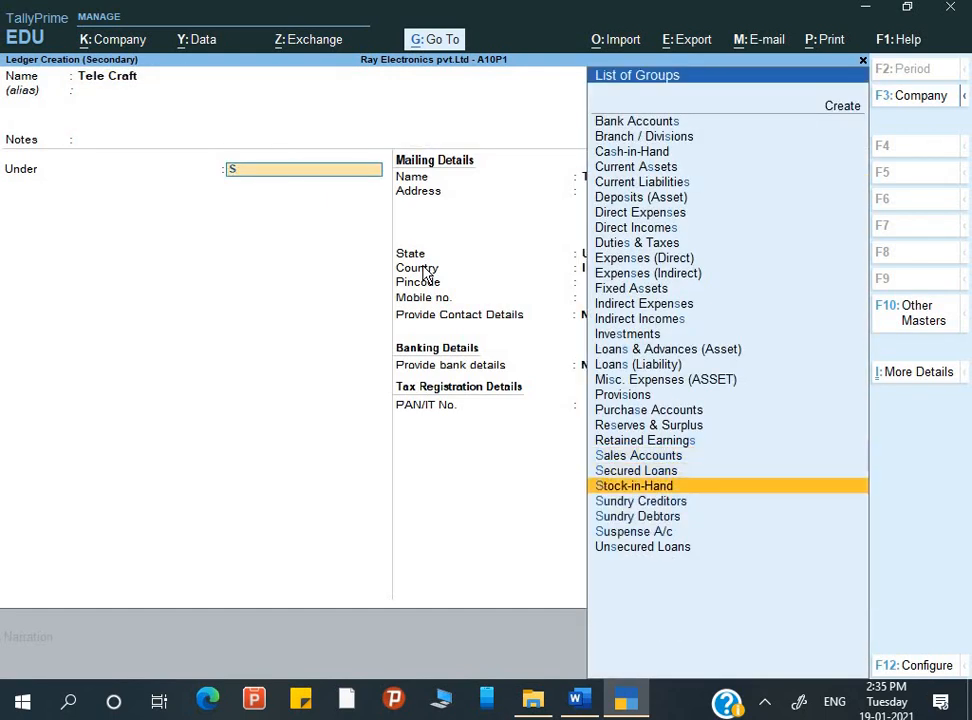
key(Down)
key(Return)
key(Return)
key(Return)
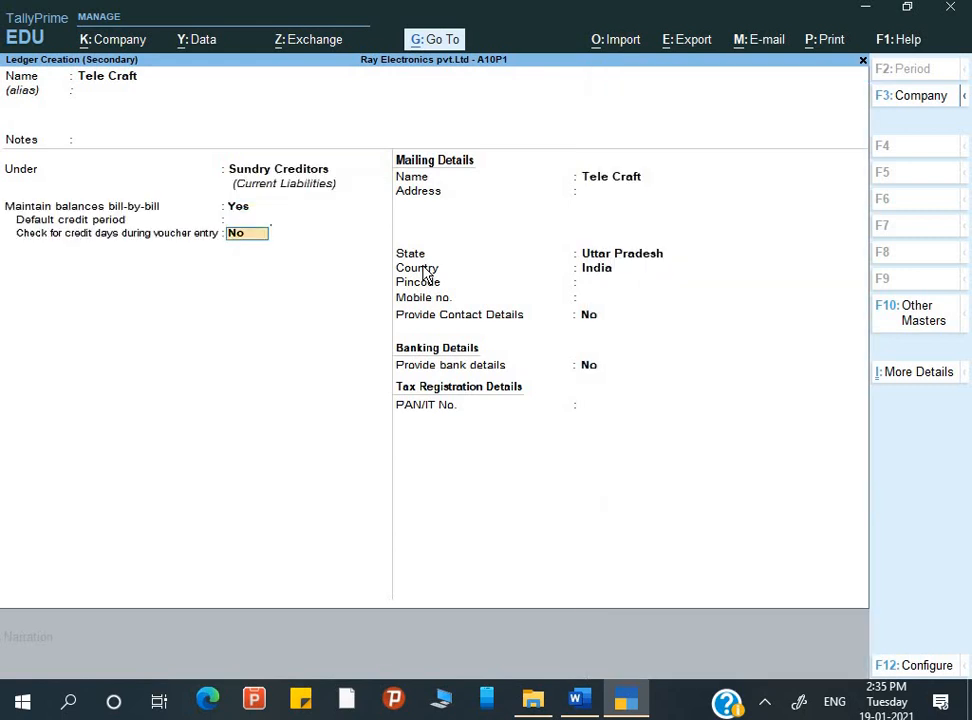
key(Return)
key(Return)
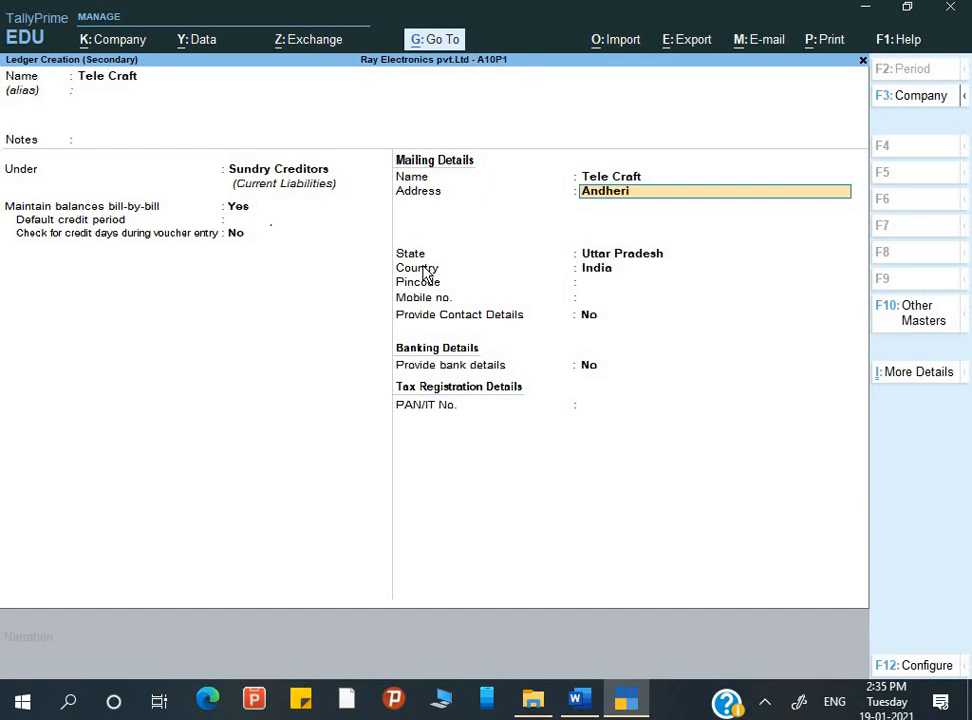
Complete Tele Craft's mailing details with the supplier's address from Q.6 and the state Maharashtra, leaving the remaining fields at their defaults
text(Andheri mumbai)
key(Return)
key(Return)
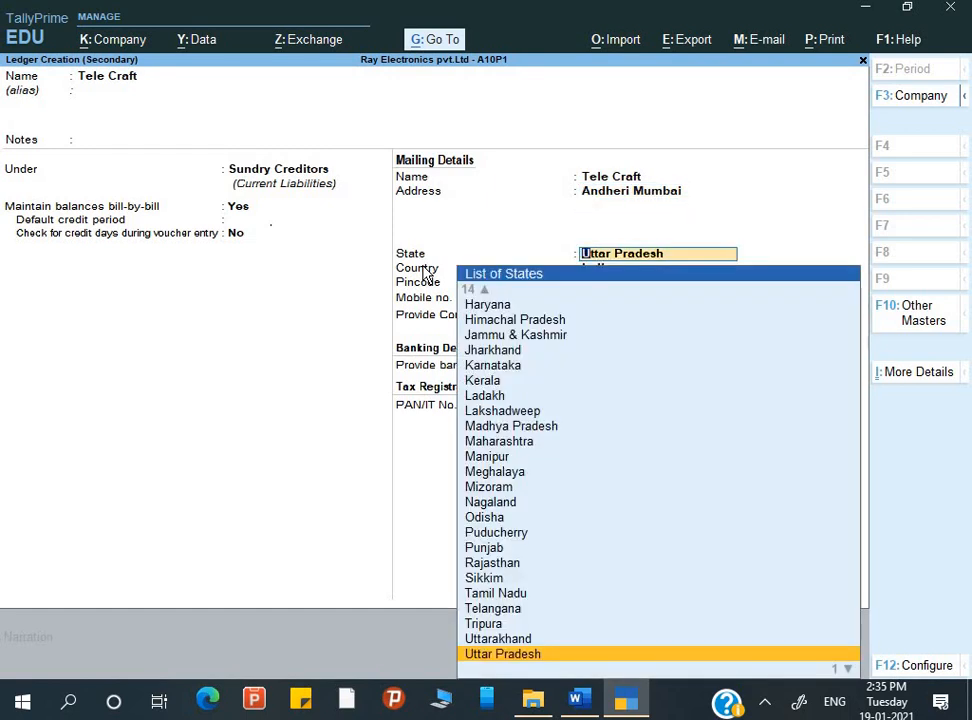
text(Mas)
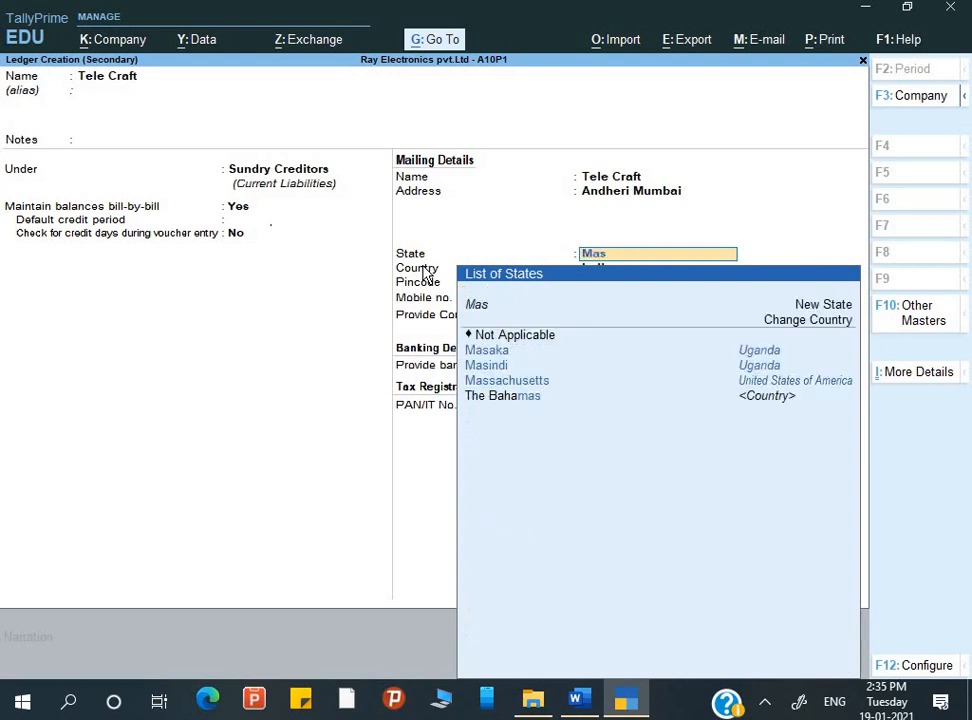
key(BackSpace)
text(h)
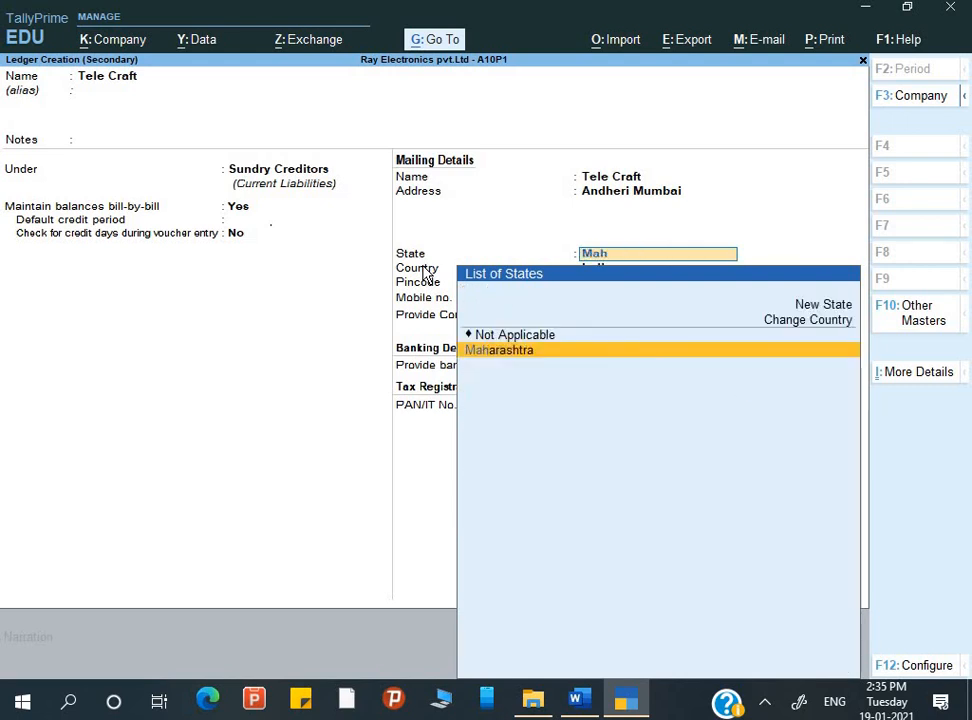
key(Return)
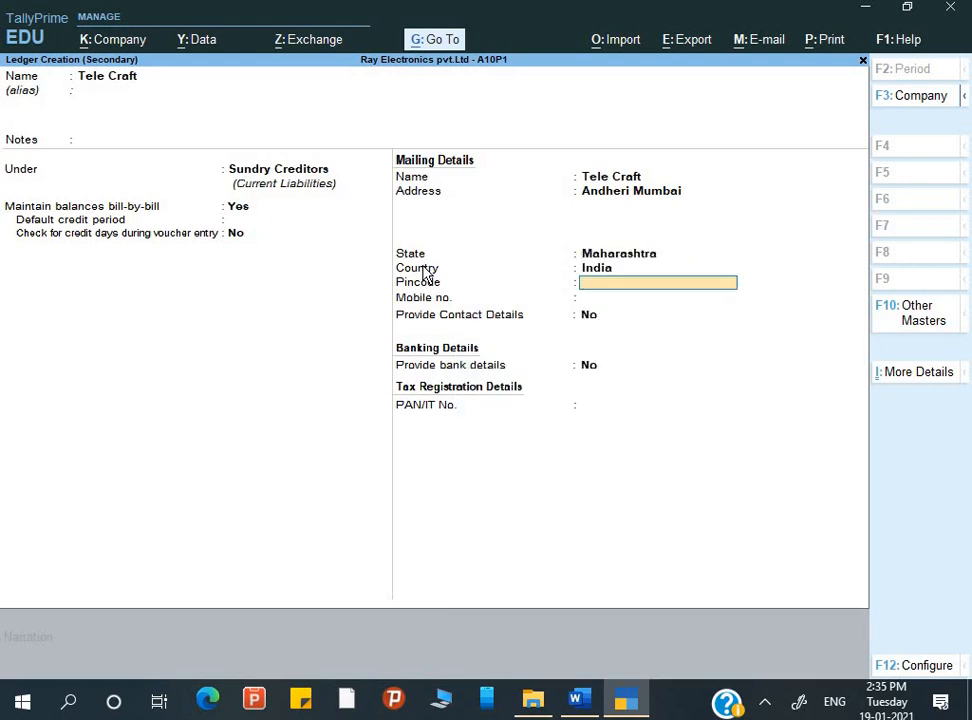
key(Return)
key(Return)
key(Return)
key(Return)
key(Return)
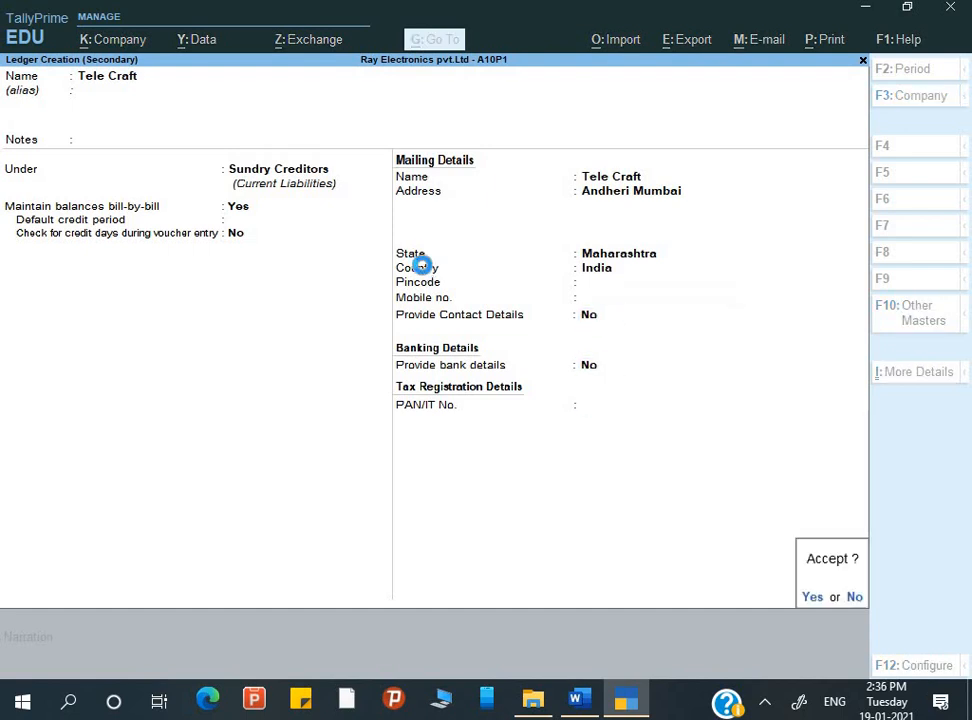
Save the Tele Craft ledger and set the receipt note and order numbers to Not Applicable, leaving other party details blank
key(Return)
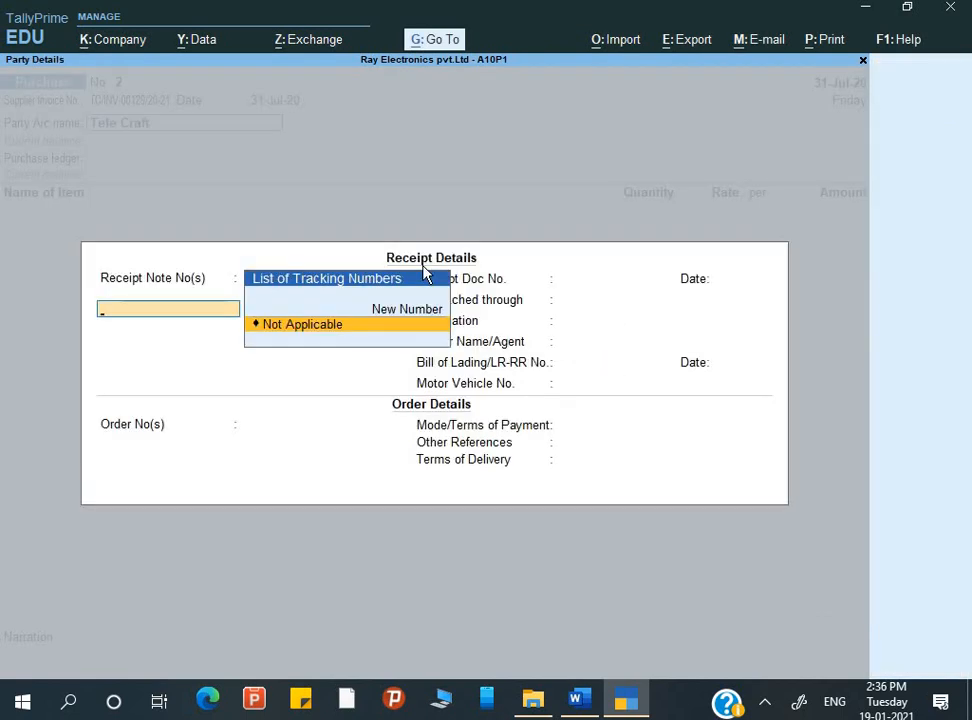
key(Return)
key(Return)
key(Return)
key(Return)
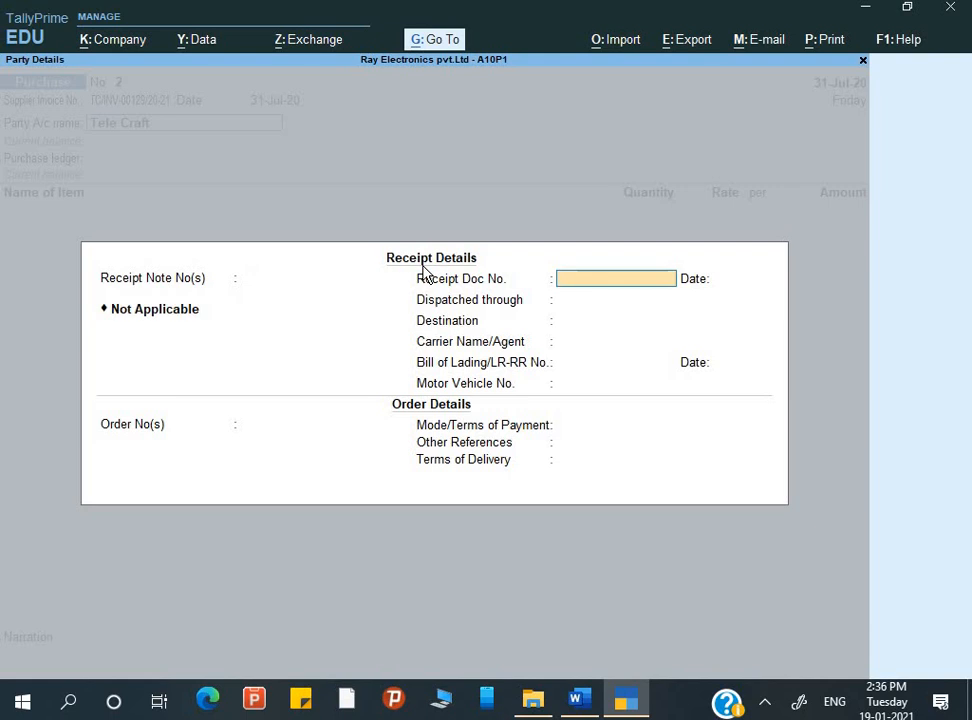
key(Return)
key(Return)
key(Return)
key(Return)
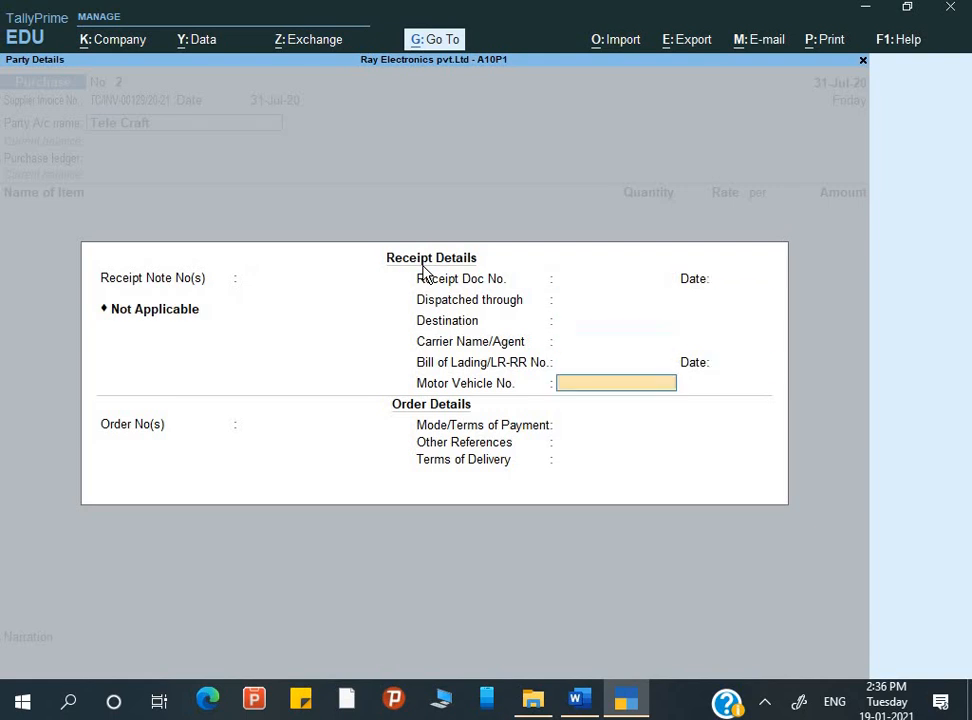
key(Return)
key(Return)
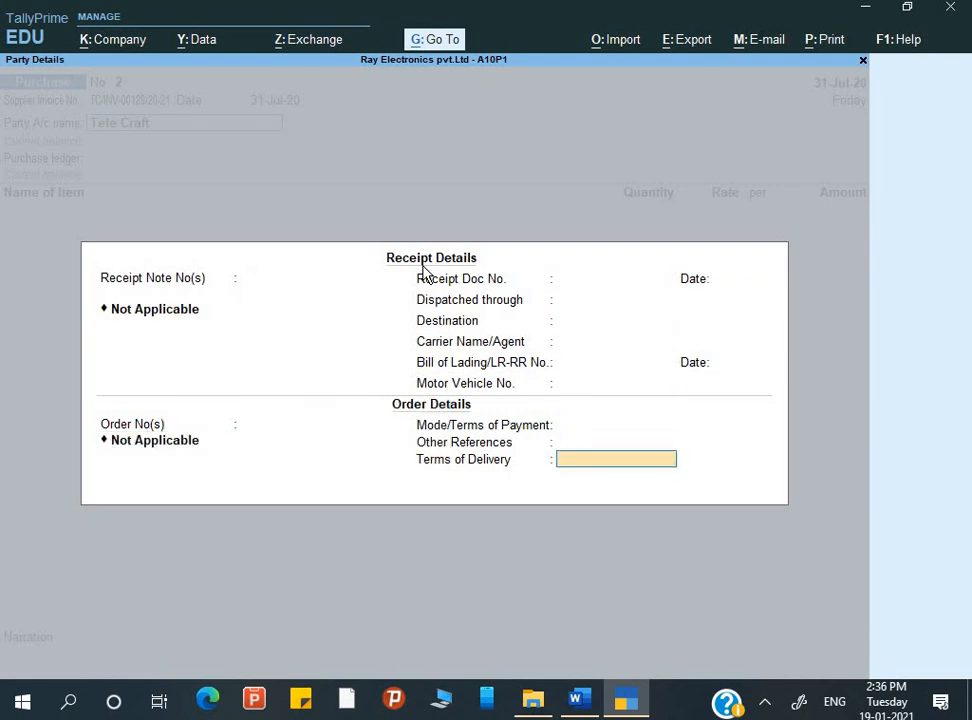
key(Return)
key(Escape)
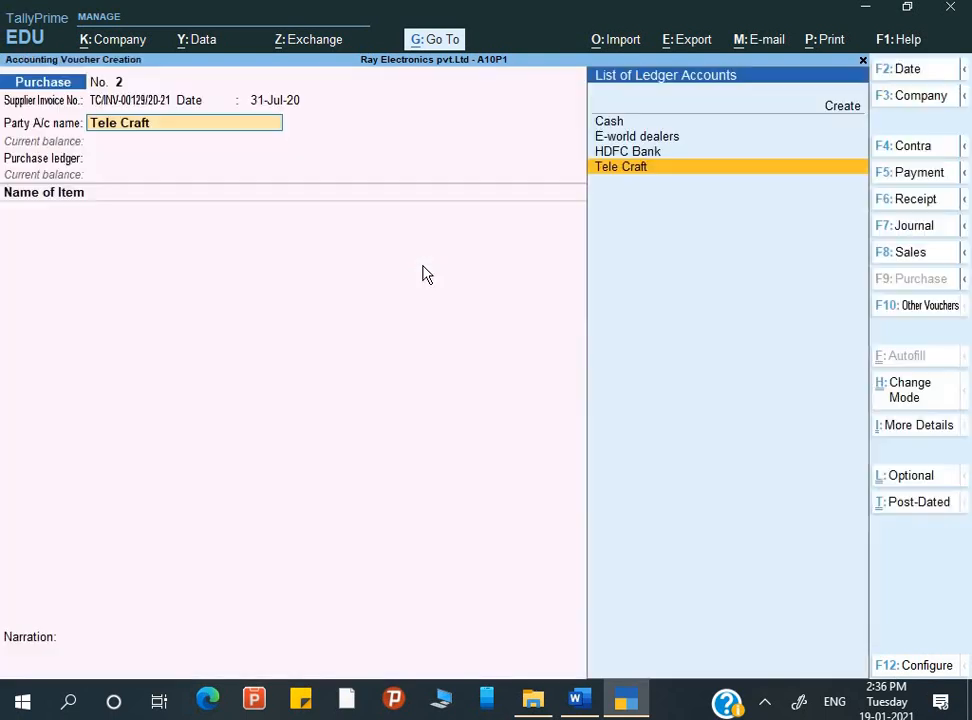
Go through Tele Craft's receipt and order details again without further entries and choose Purchase as the purchase ledger
key(Return)
key(Return)
key(Return)
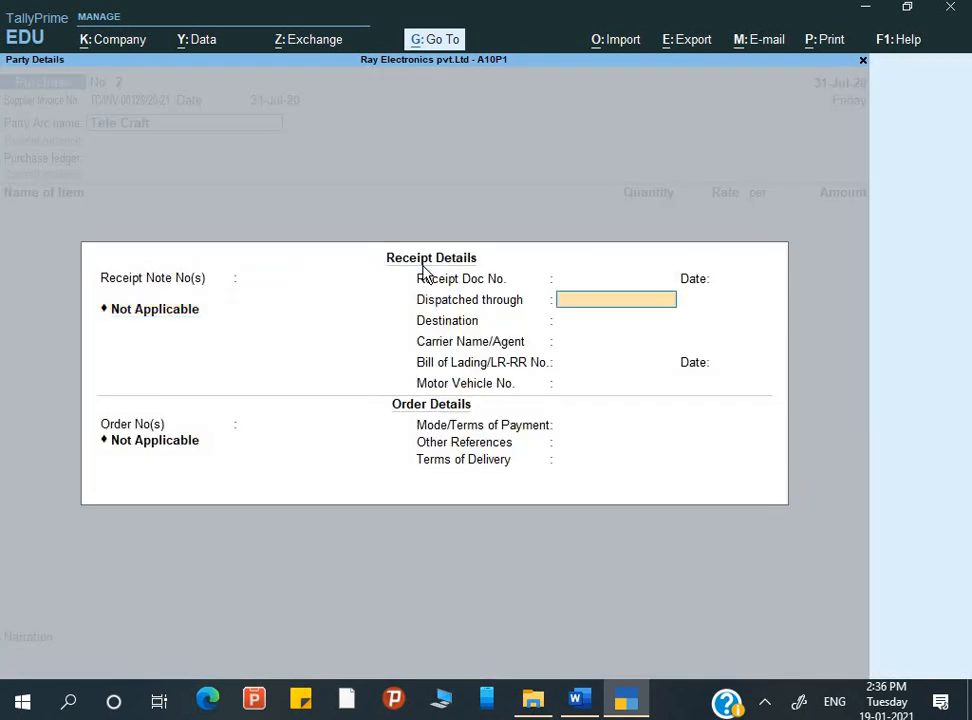
key(Return)
key(Return)
key(Return)
key(Return)
key(Return)
key(Return)
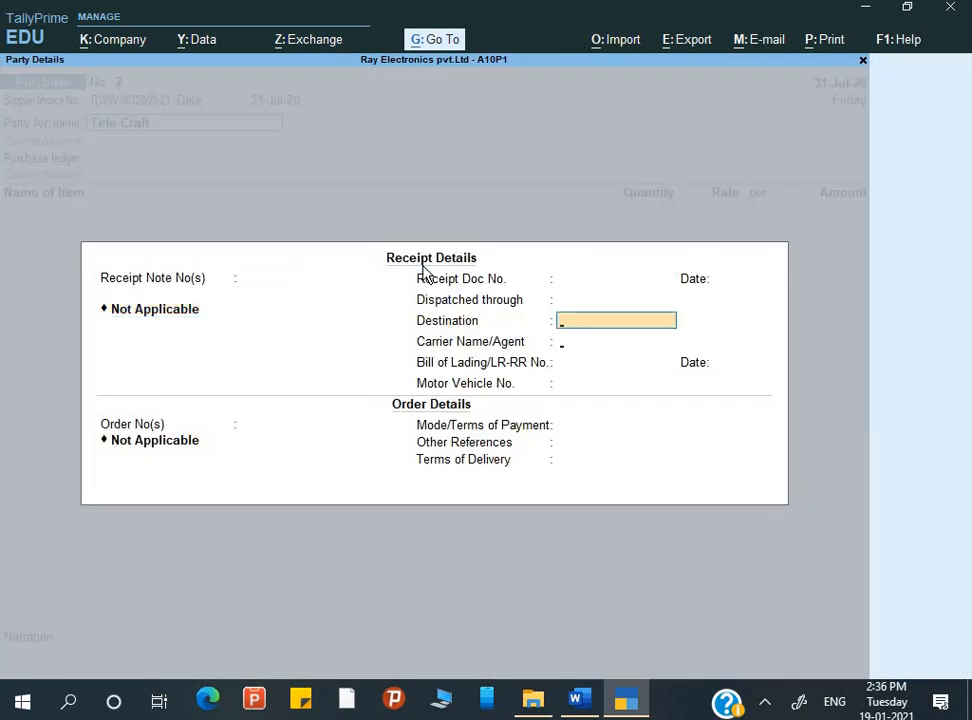
key(Return)
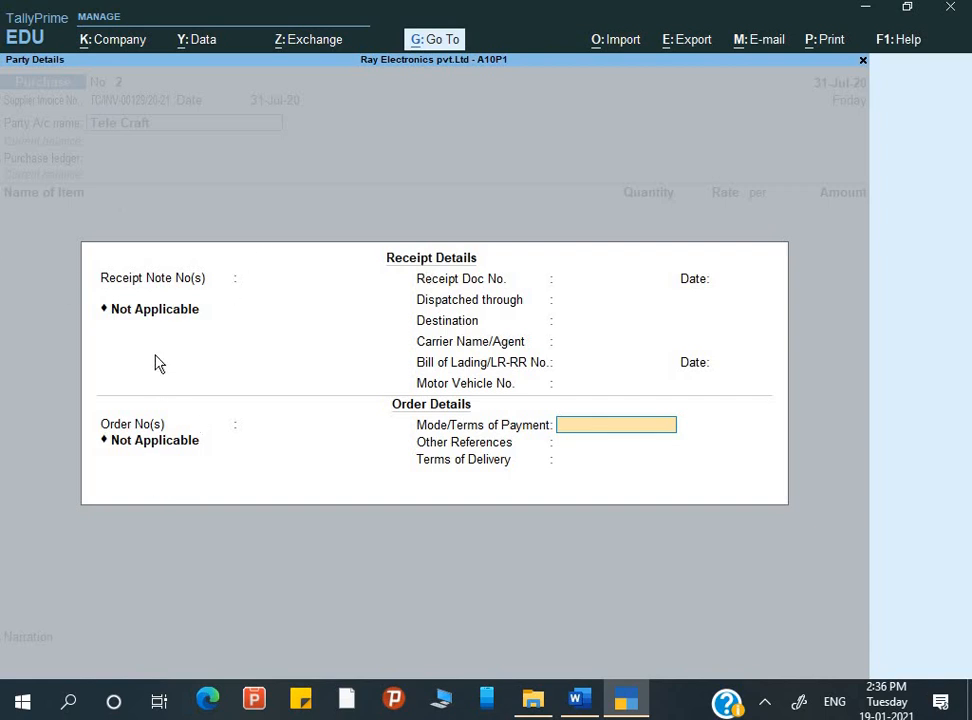
key(Return)
key(Return)
key(Return)
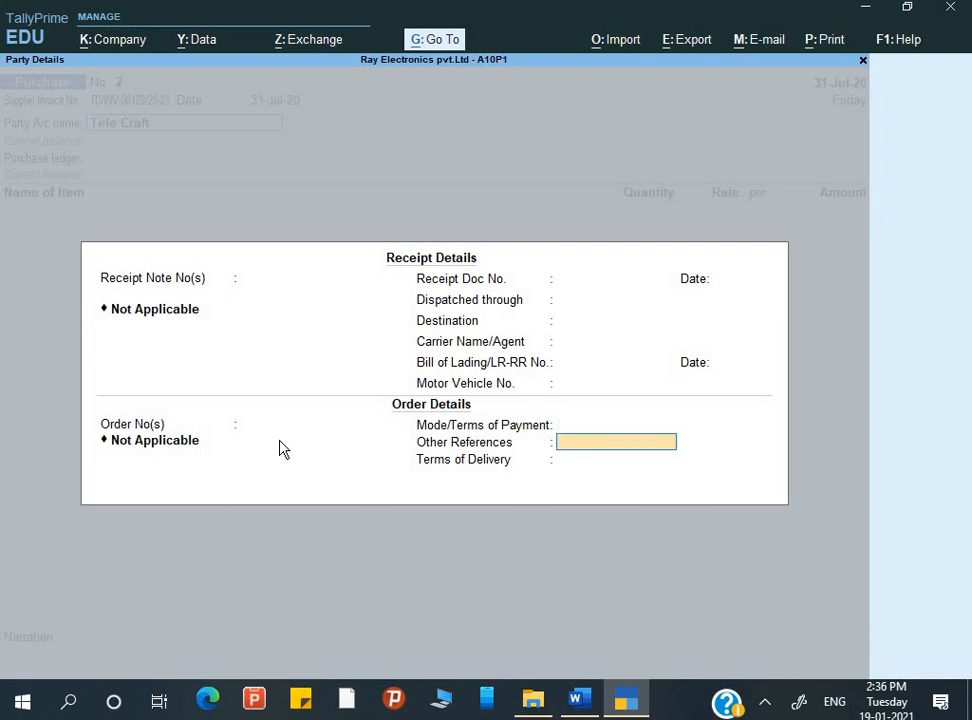
key(Return)
key(Return)
key(Return)
key(Return)
key(Return)
key(Return)
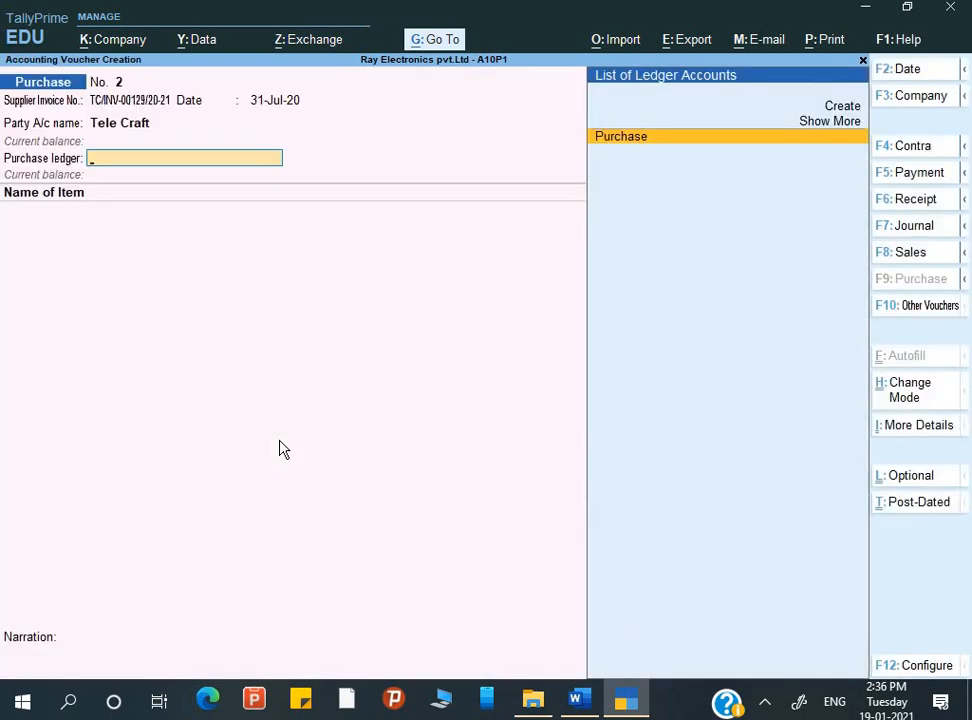
key(Return)
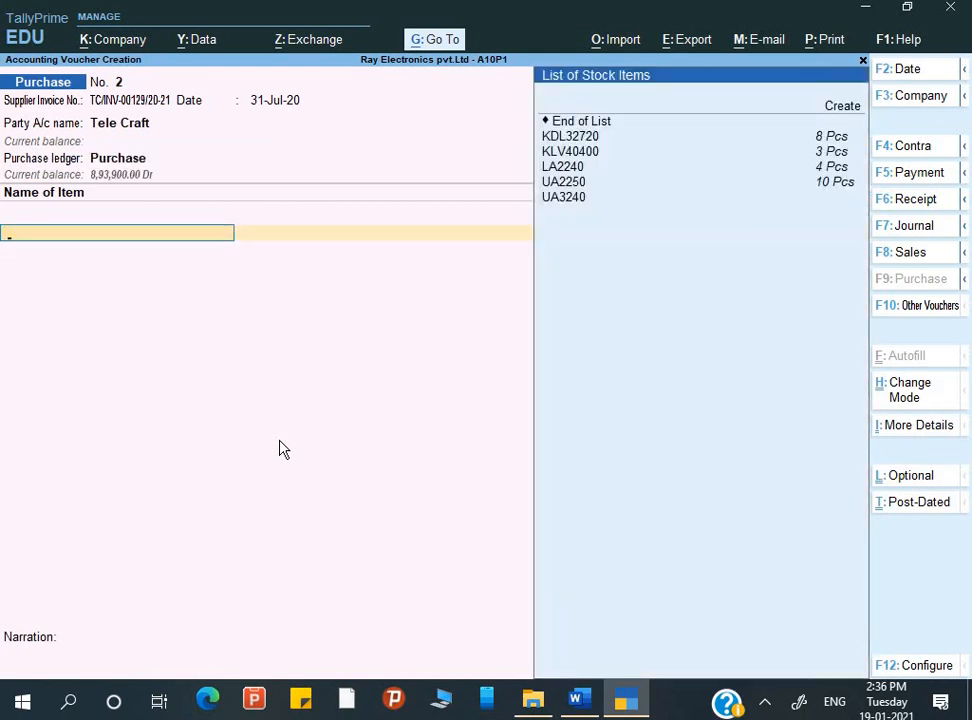
Start a new stock item from the voucher and name it CD-R, copied from the Q.6 product table
key(alt+c)
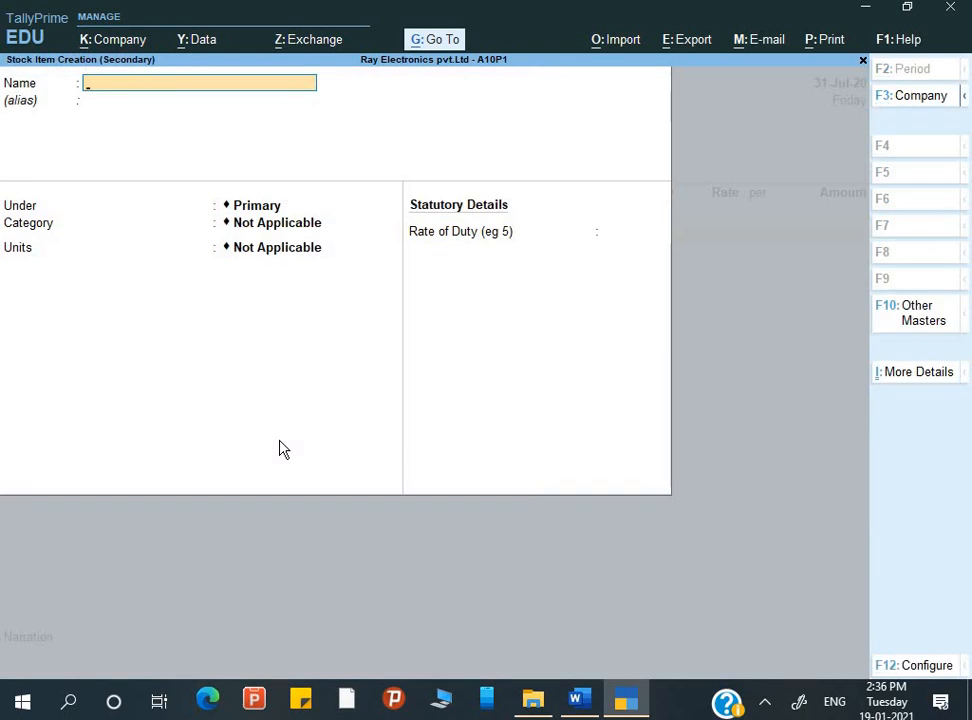
key(alt+Tab)
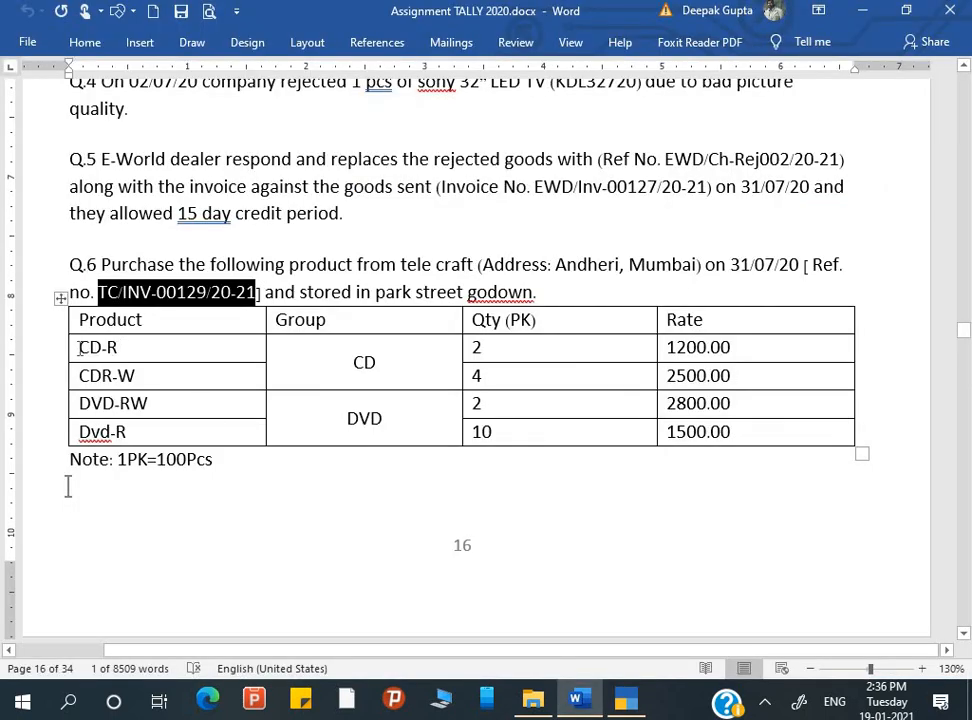
click(79, 347)
key(ctrl+c)
key(alt+Tab)
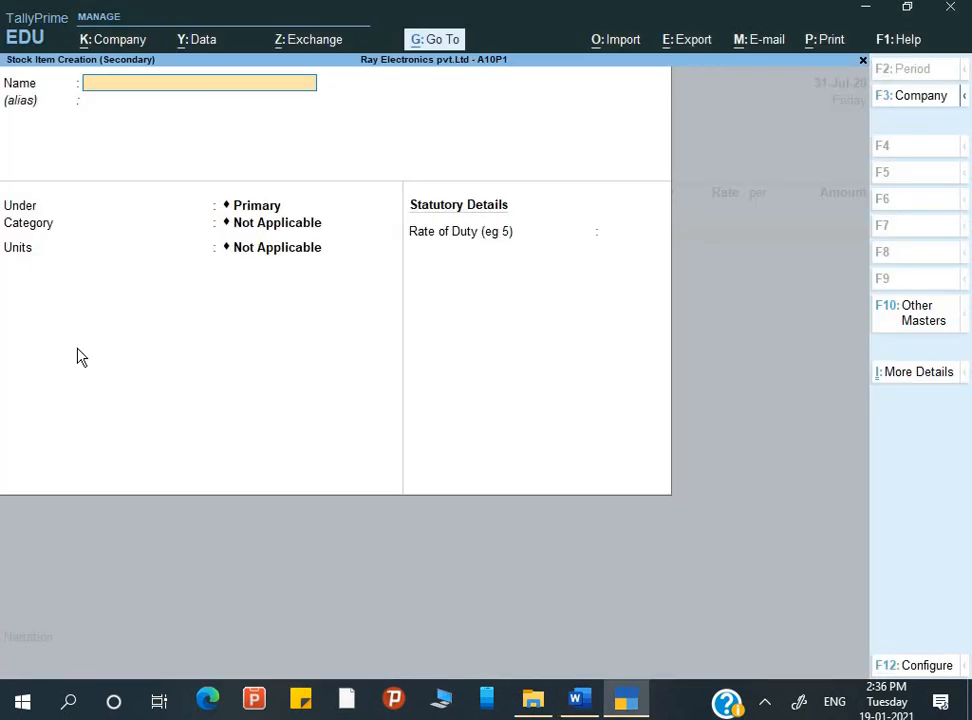
key(ctrl+v)
key(Return)
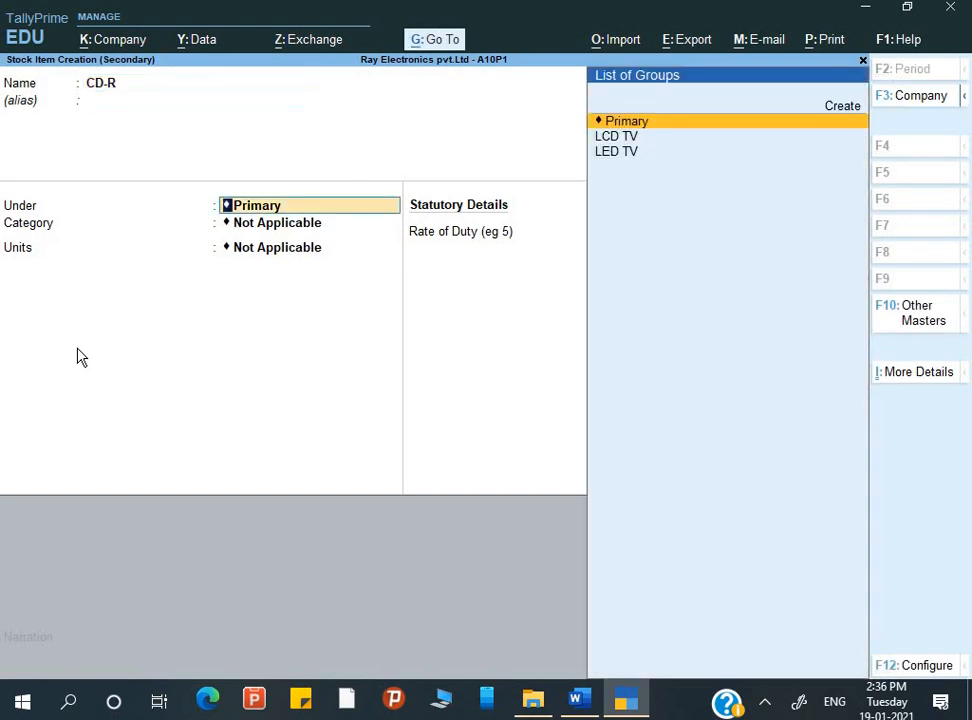
Create a stock group named CD under Primary, without adding item quantities, and place CD-R in it
key(alt+c)
text(CD)
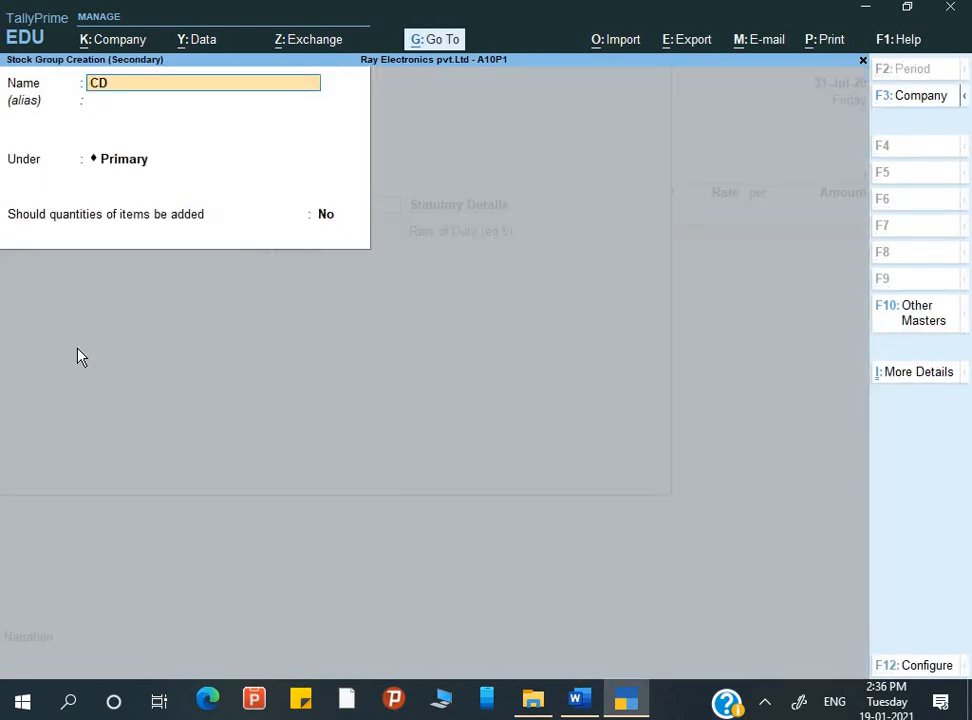
key(Return)
key(Return)
key(Return)
key(Return)
key(Return)
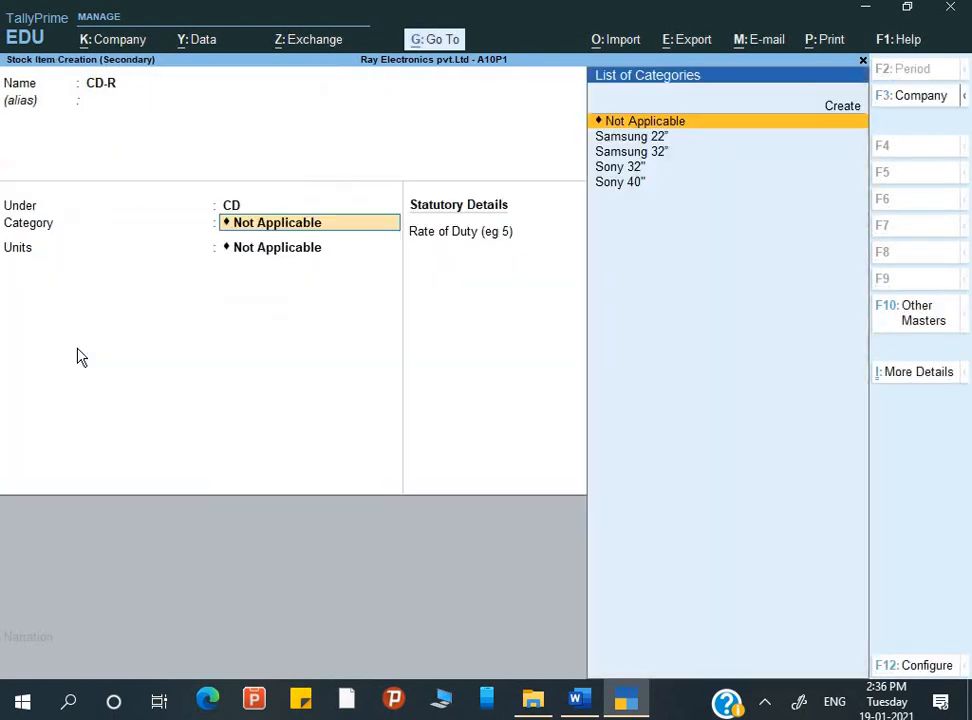
Check the Q.6 product table in the assignment and keep CD-R's category as Not Applicable
key(alt+Tab)
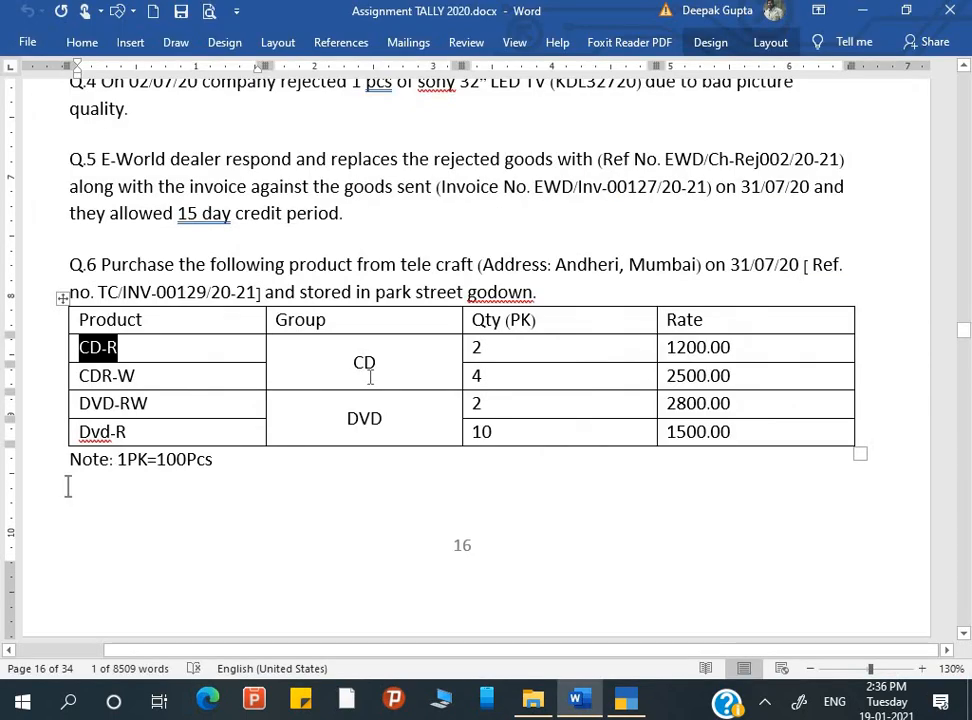
key(alt+Tab)
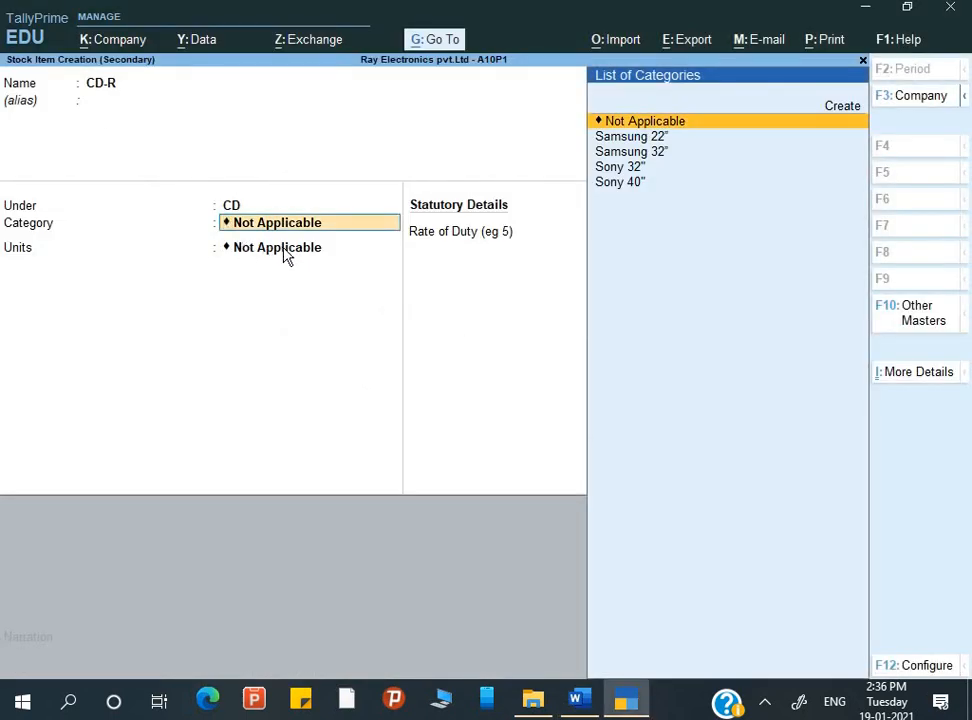
click(284, 254)
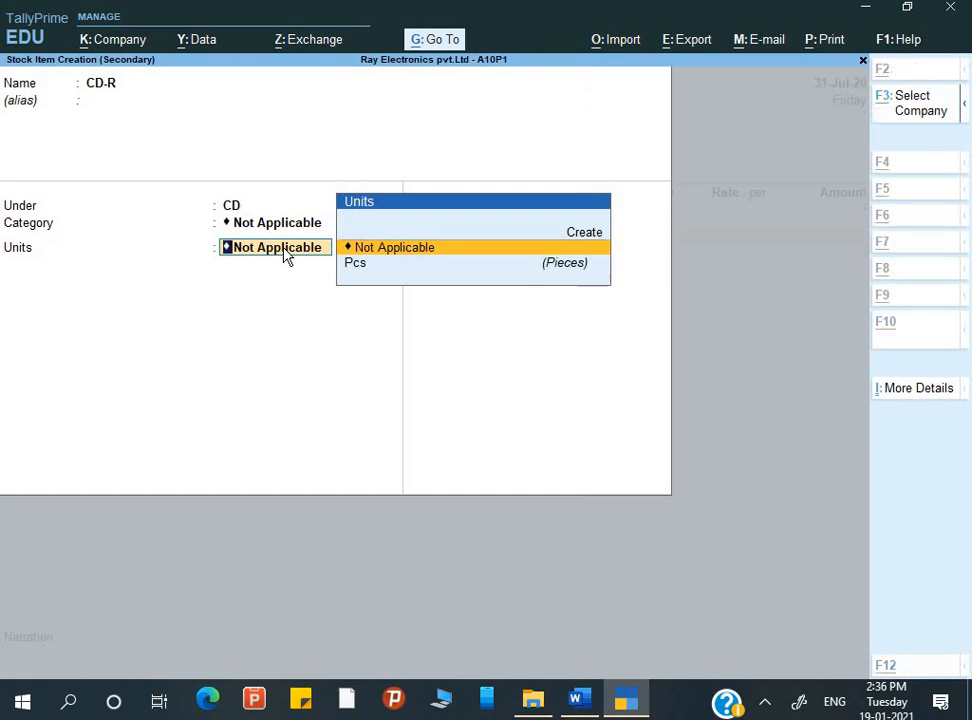
Create a simple unit PKT with formal name Packet and 0 decimal places, and use it as CD-R's unit
key(alt+c)
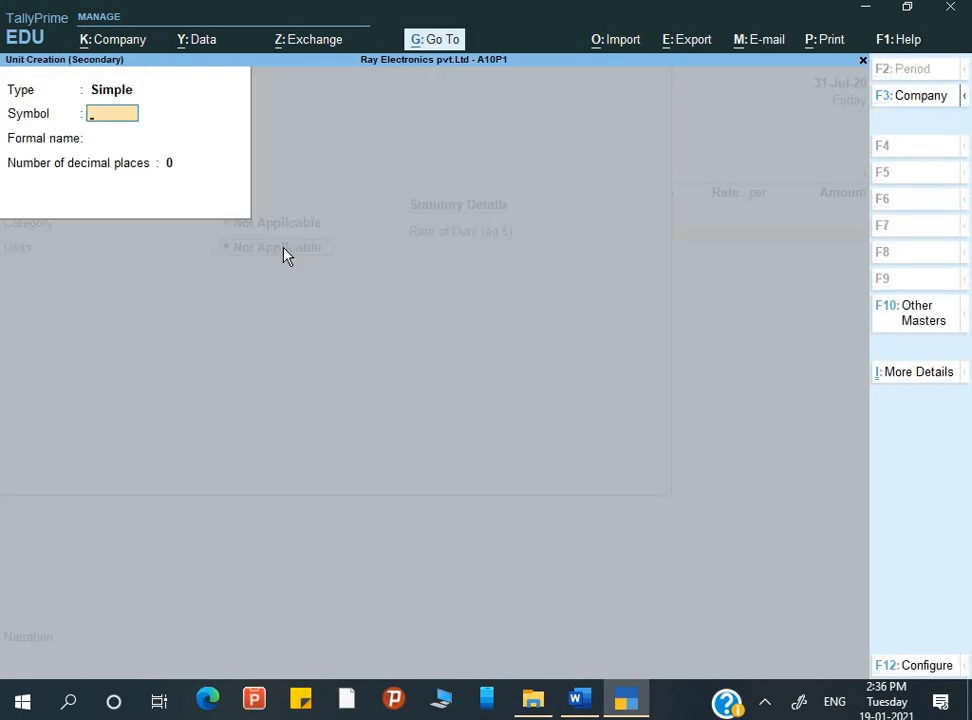
text(PK)
key(Return)
key(BackSpace)
key(Return)
text(P)
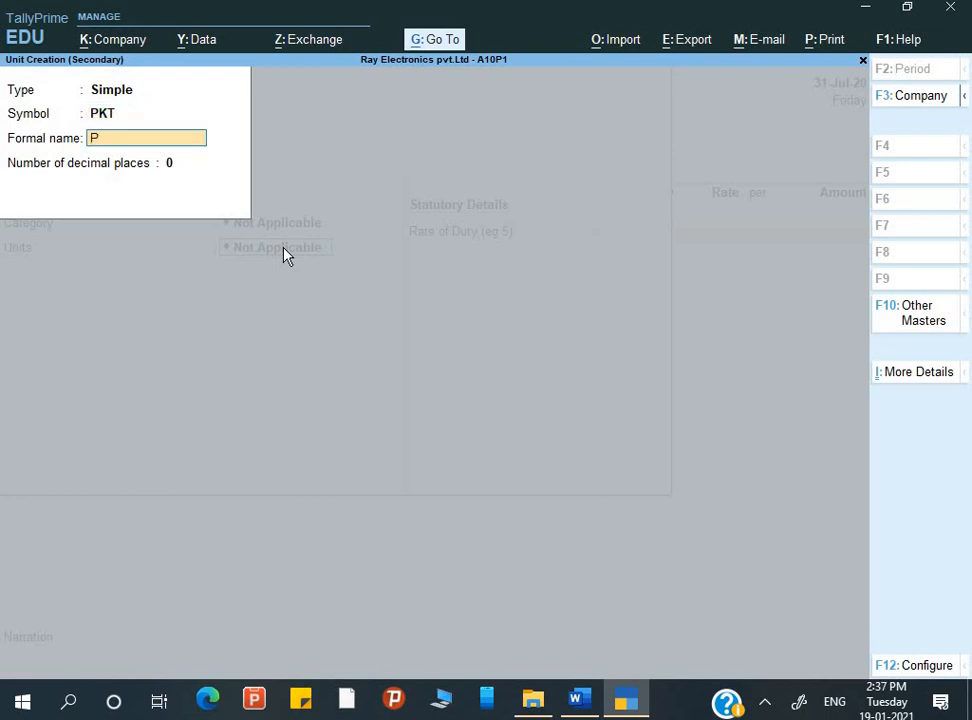
text(acket)
key(Return)
key(Return)
key(Return)
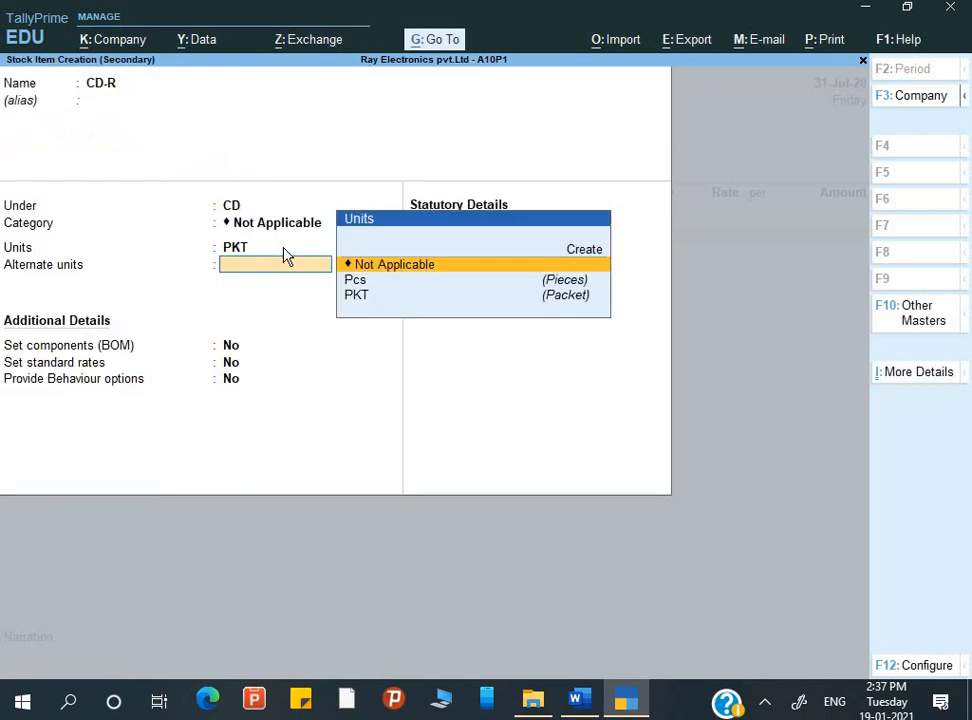
Review the PKT unit's symbol, formal name and decimal places from the CD-R item without changing them
key(Down)
key(Down)
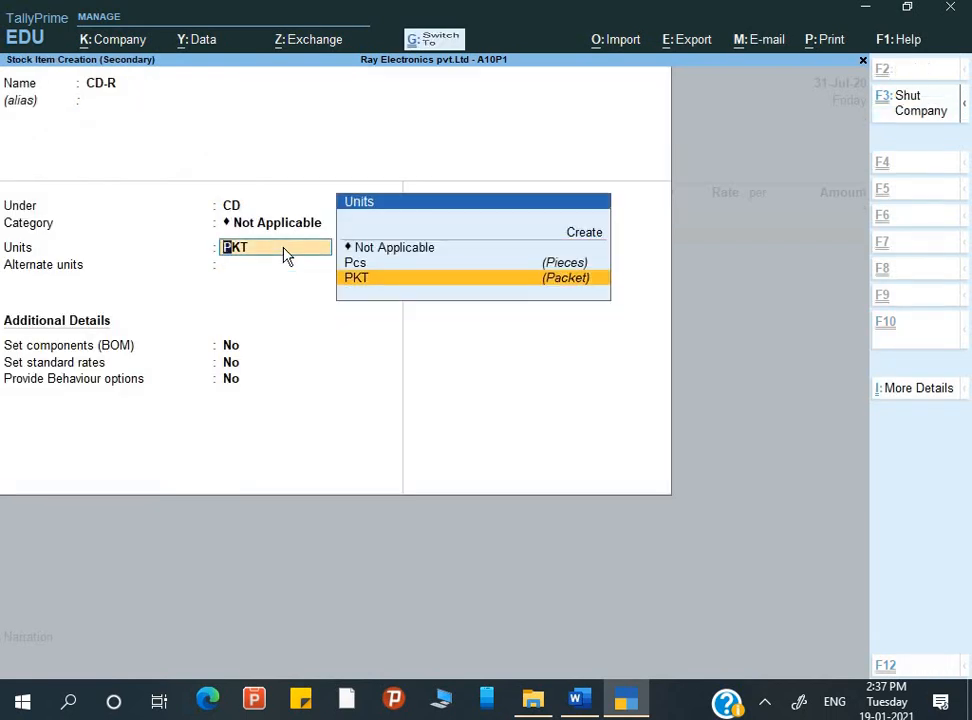
key(ctrl+Return)
key(Return)
key(Return)
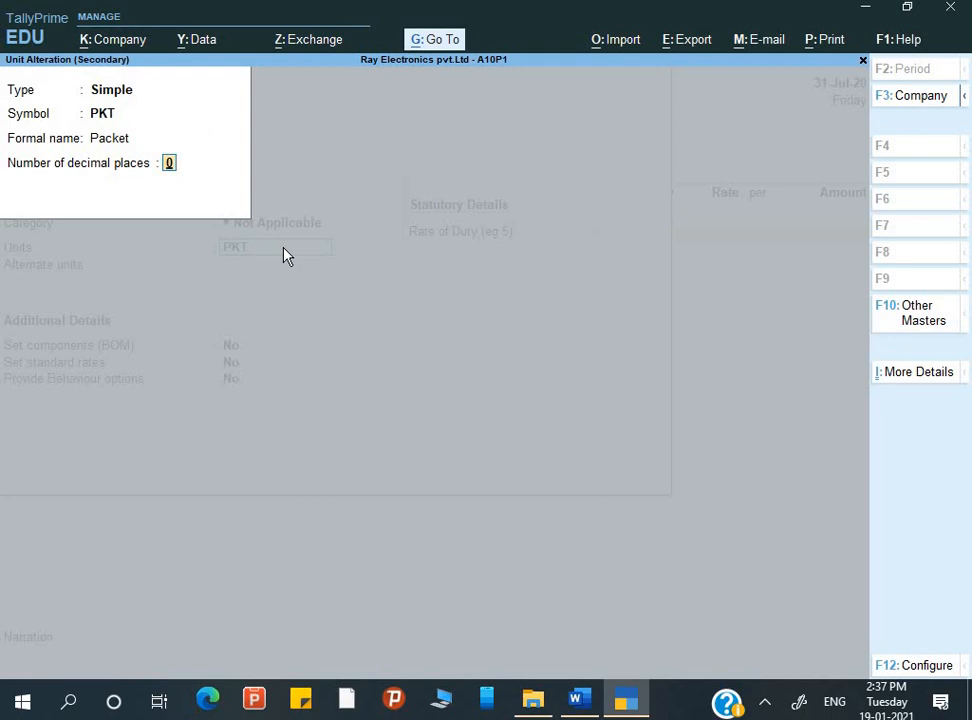
key(Return)
key(Return)
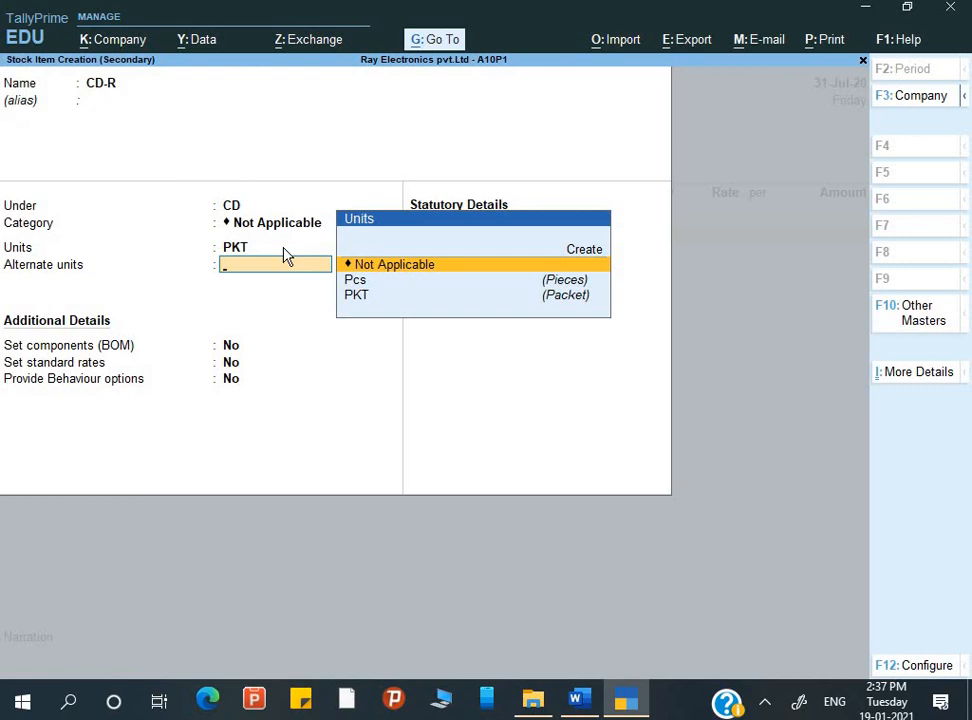
Try to use PKT as CD-R's alternate unit alongside the same base unit
key(Down)
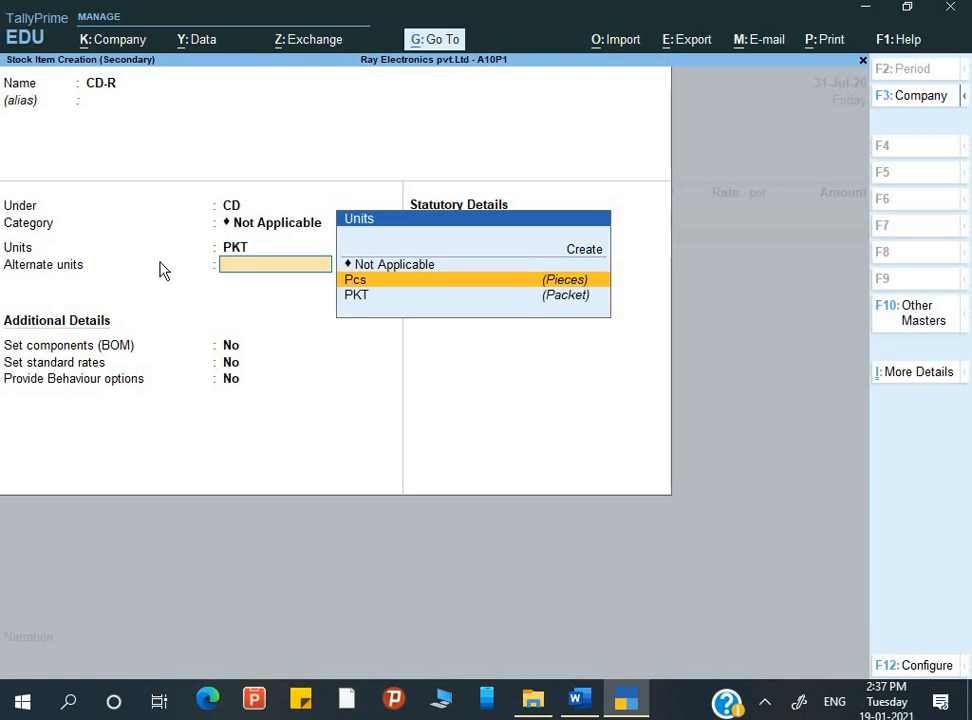
key(Return)
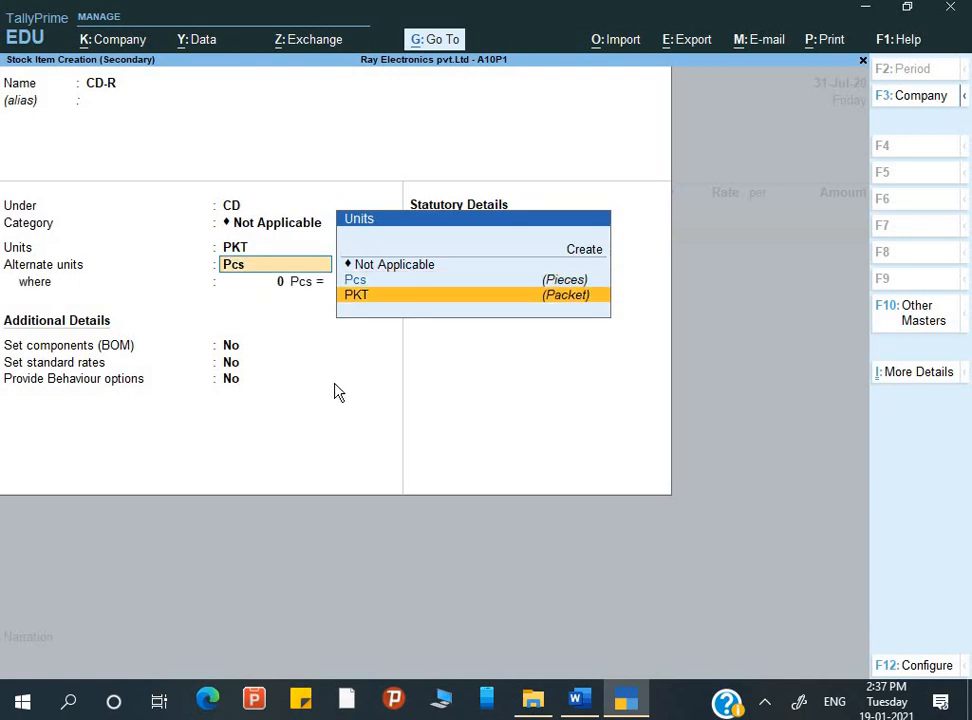
key(Return)
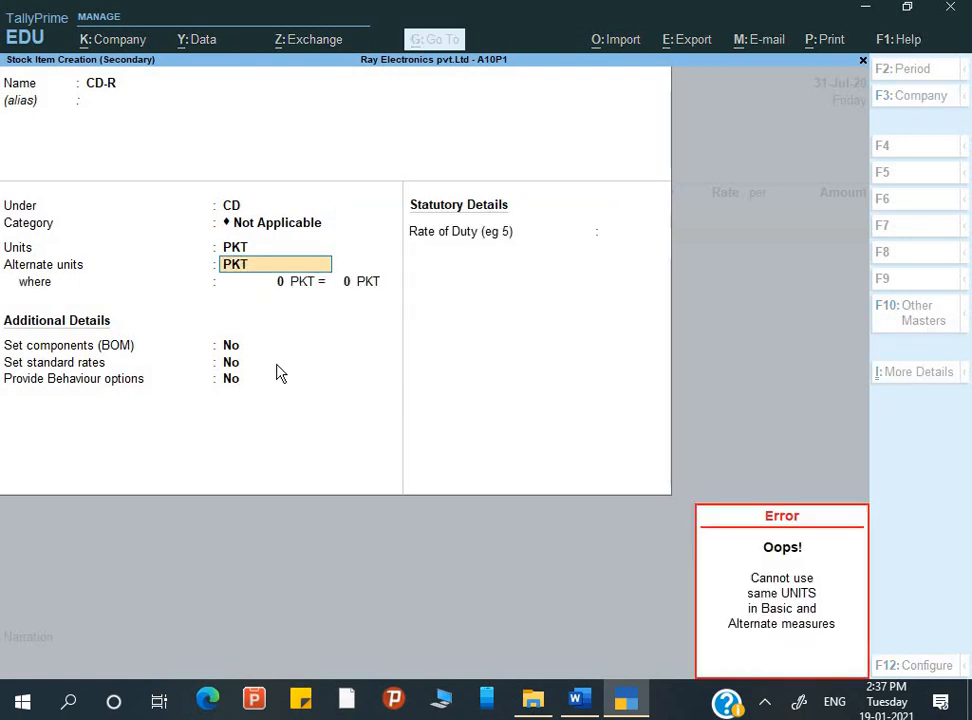
key(BackSpace)
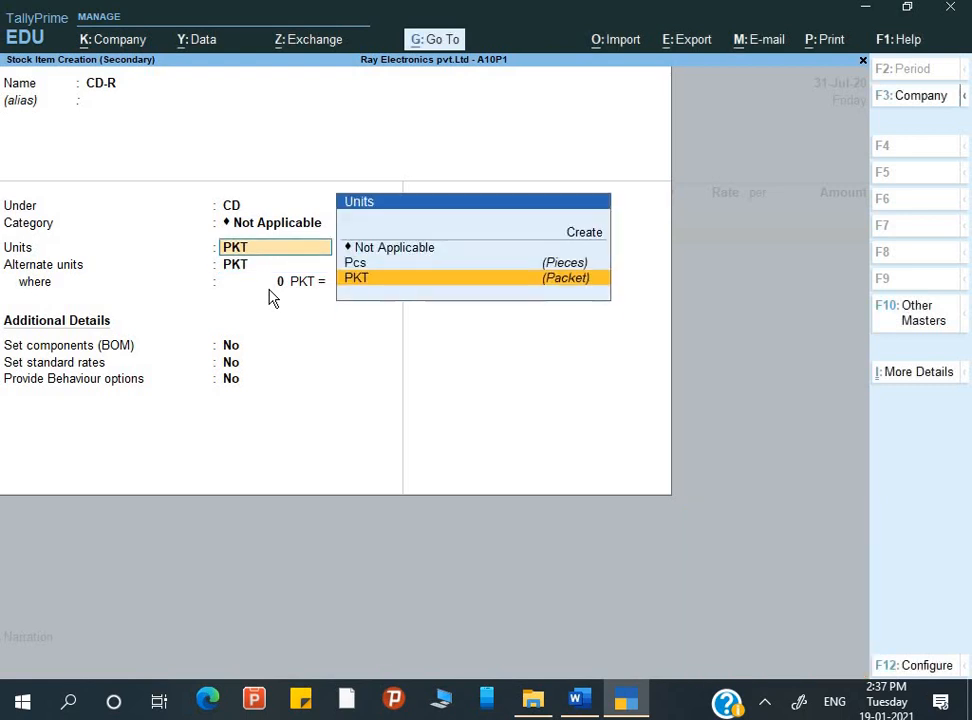
Set CD-R's alternate unit to Pcs with the conversion 100 Pcs = 1 PKT
key(Return)
key(Up)
key(Return)
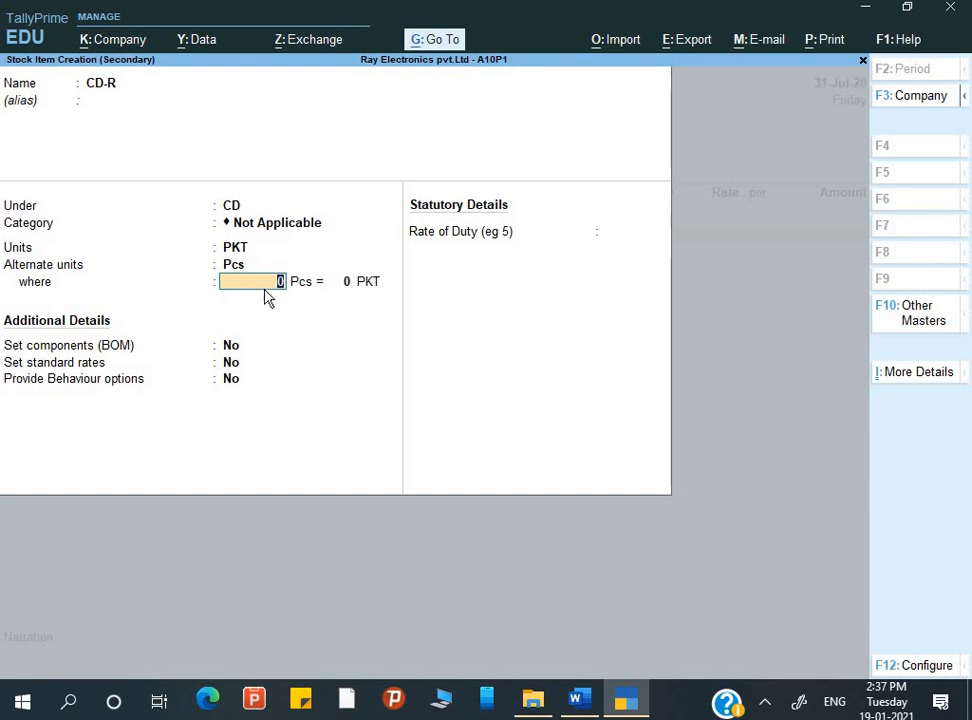
text(100)
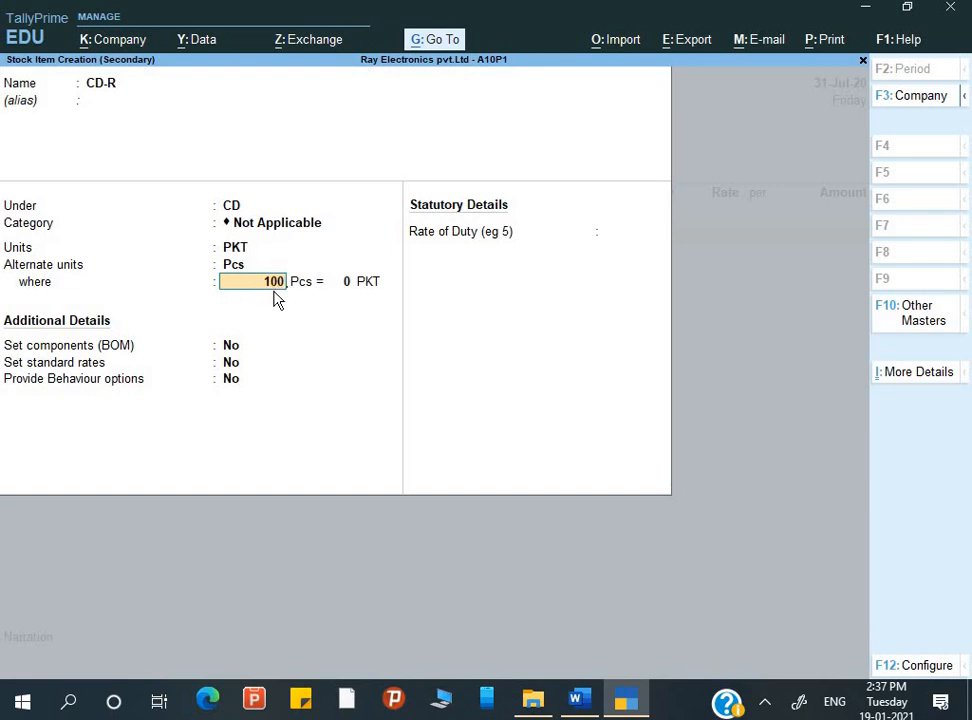
key(Return)
text(1)
key(Return)
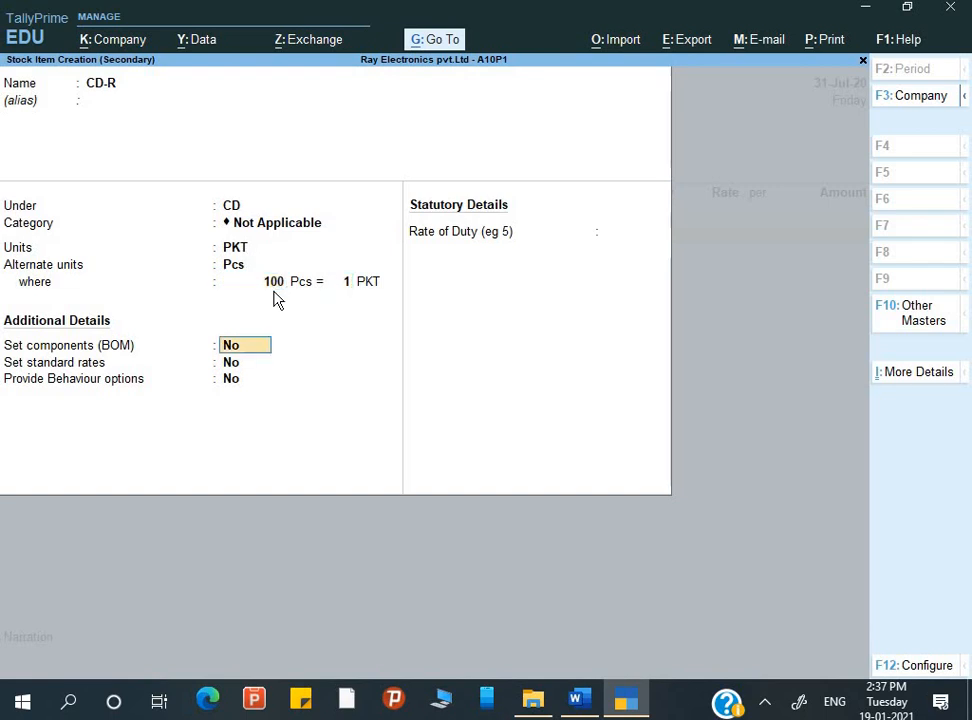
Save the CD-R item without components or standard rates and keep its allocation's tracking number as Not Applicable
key(Return)
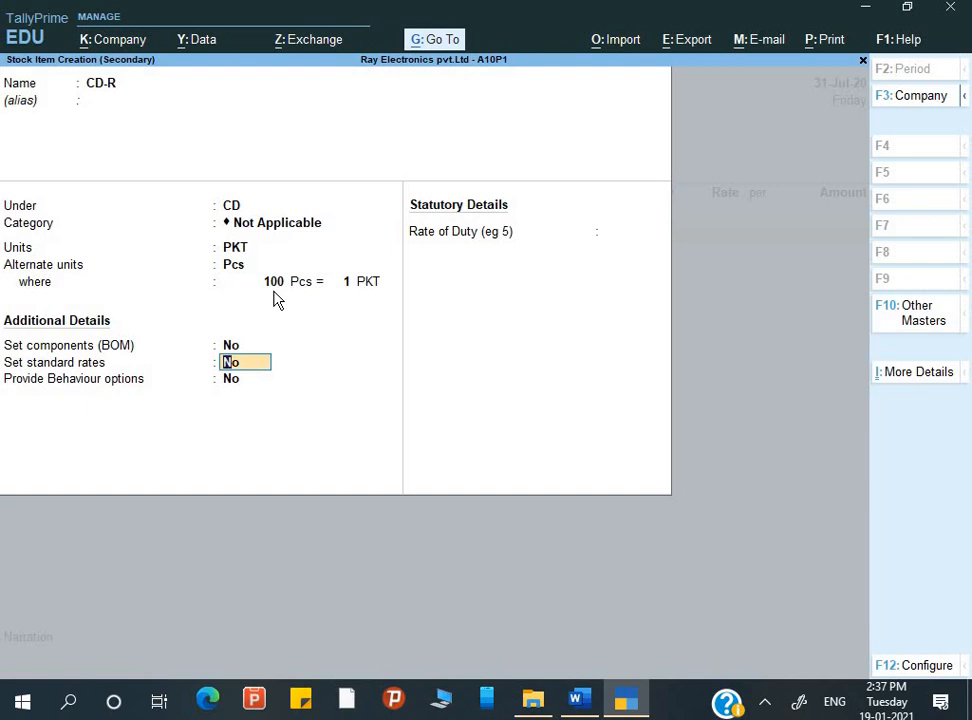
key(ctrl+a)
key(Return)
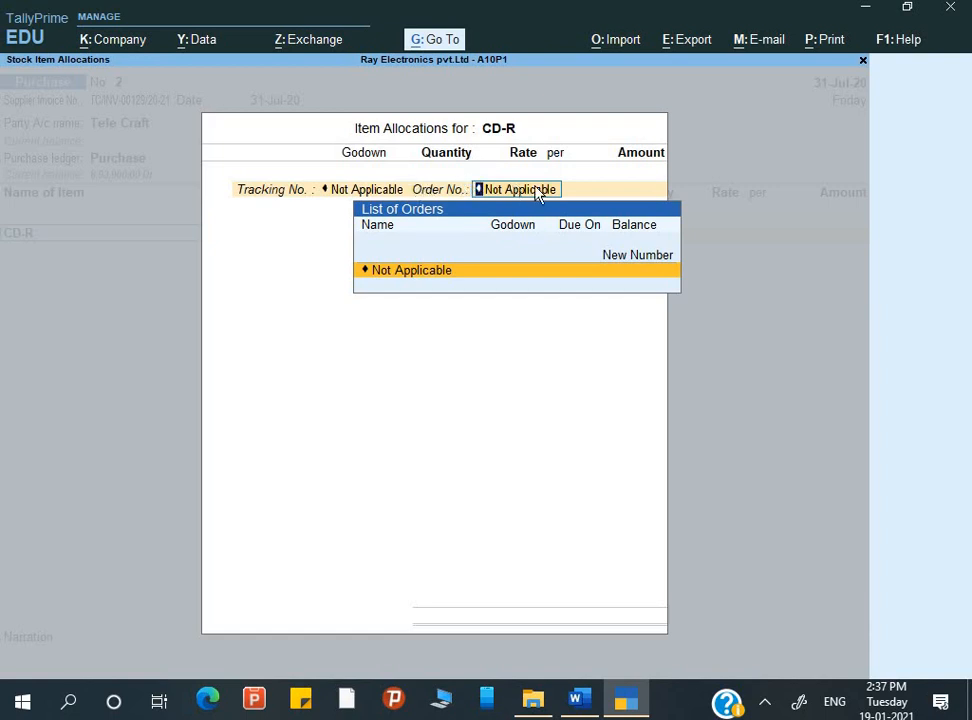
Allocate 2 PKT of CD-R to the Park Street godown with the order number Not Applicable, checking the quantity in the Word assignment
key(Return)
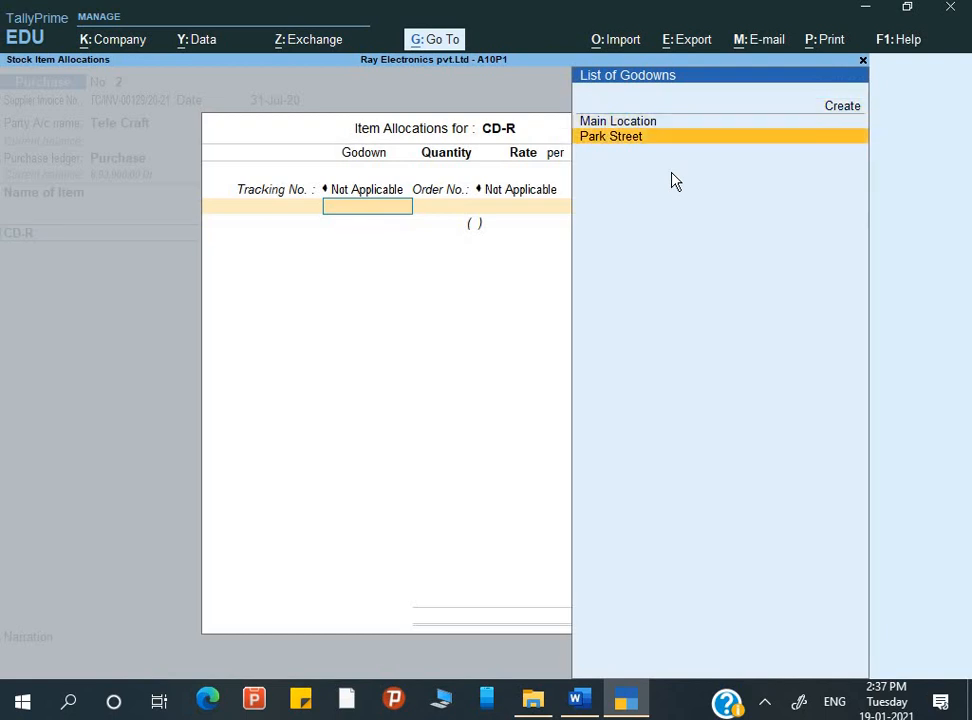
key(Return)
key(alt+Tab)
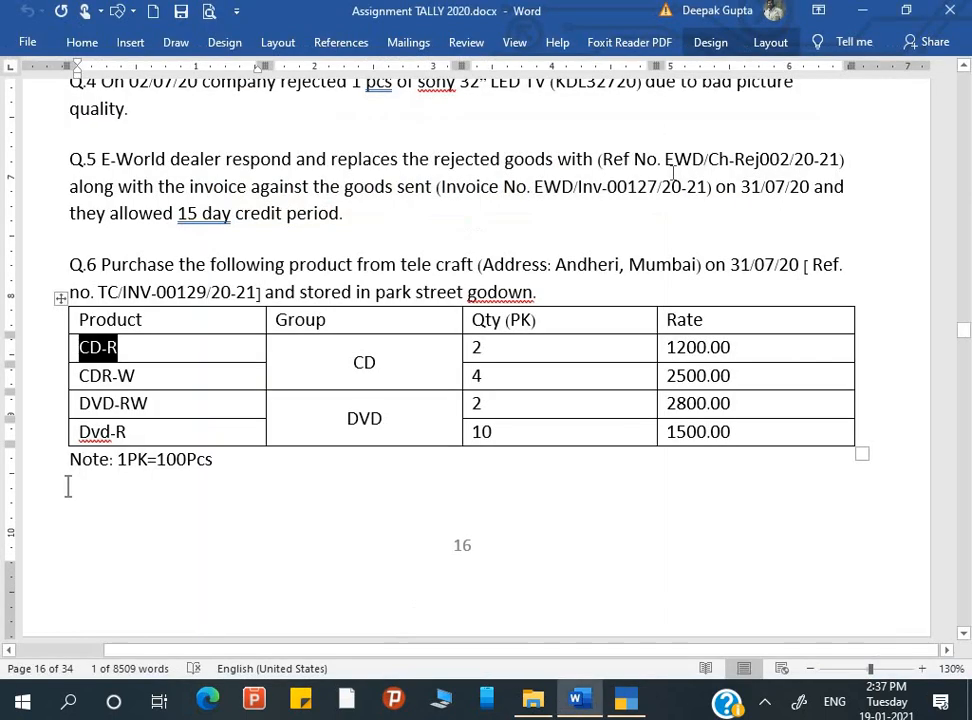
key(alt+Tab)
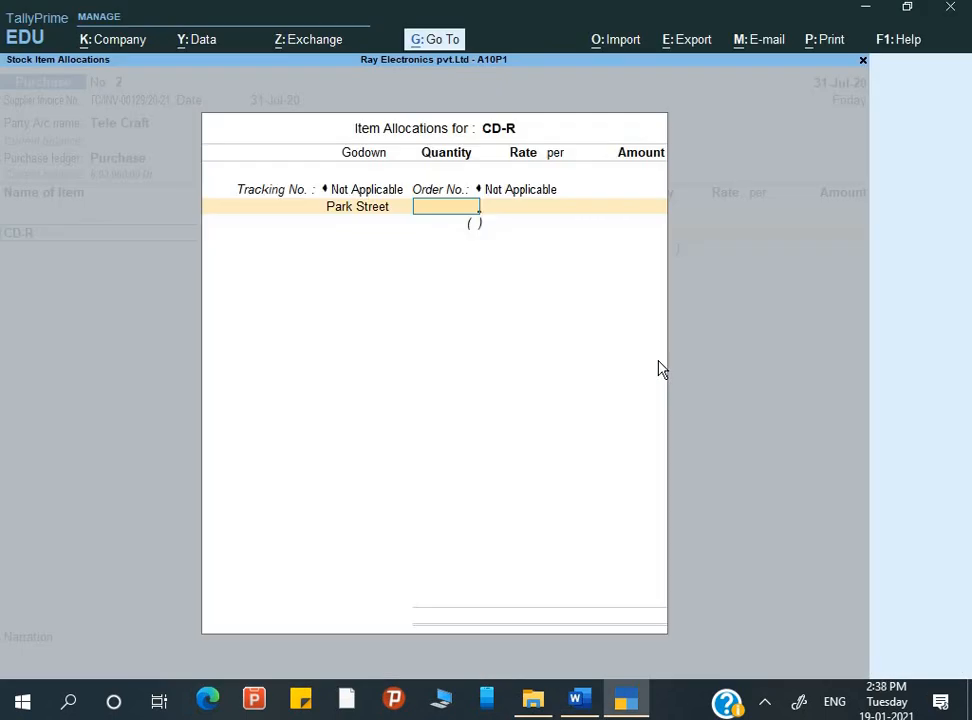
text(2)
key(Return)
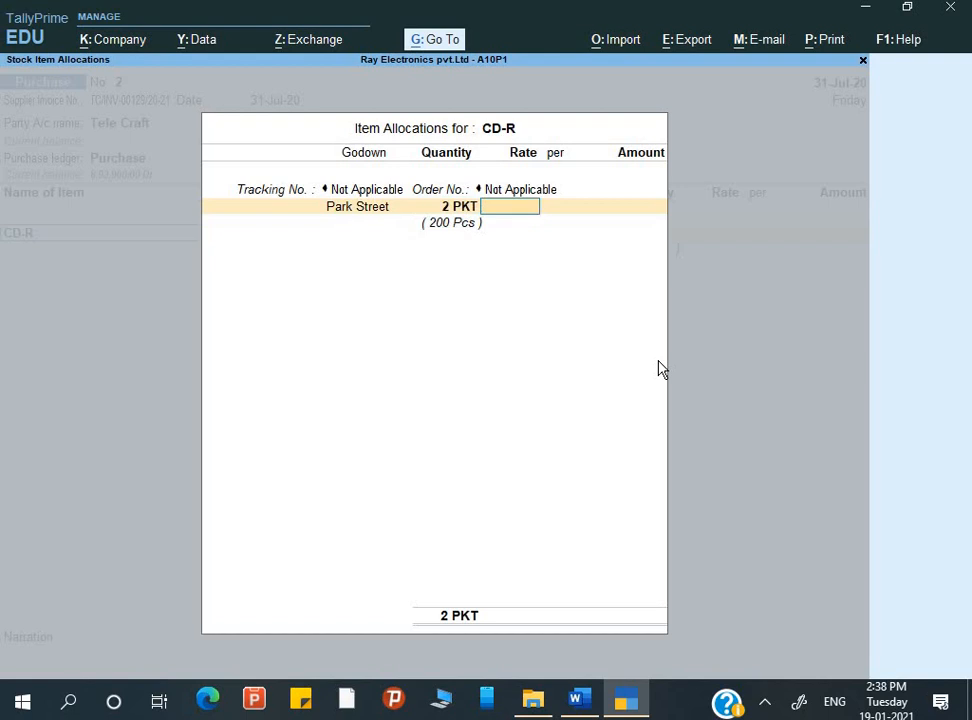
Set CD-R's rate to 1,200 per PKT and finish its item allocation
text(1,200)
key(Return)
key(Return)
key(Return)
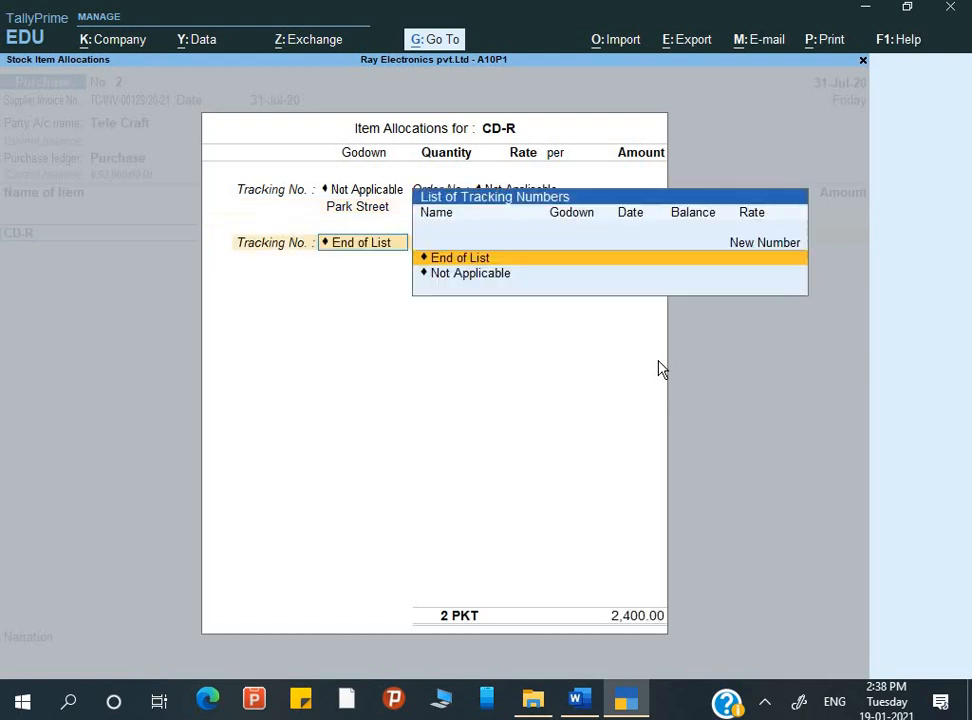
key(Return)
key(Return)
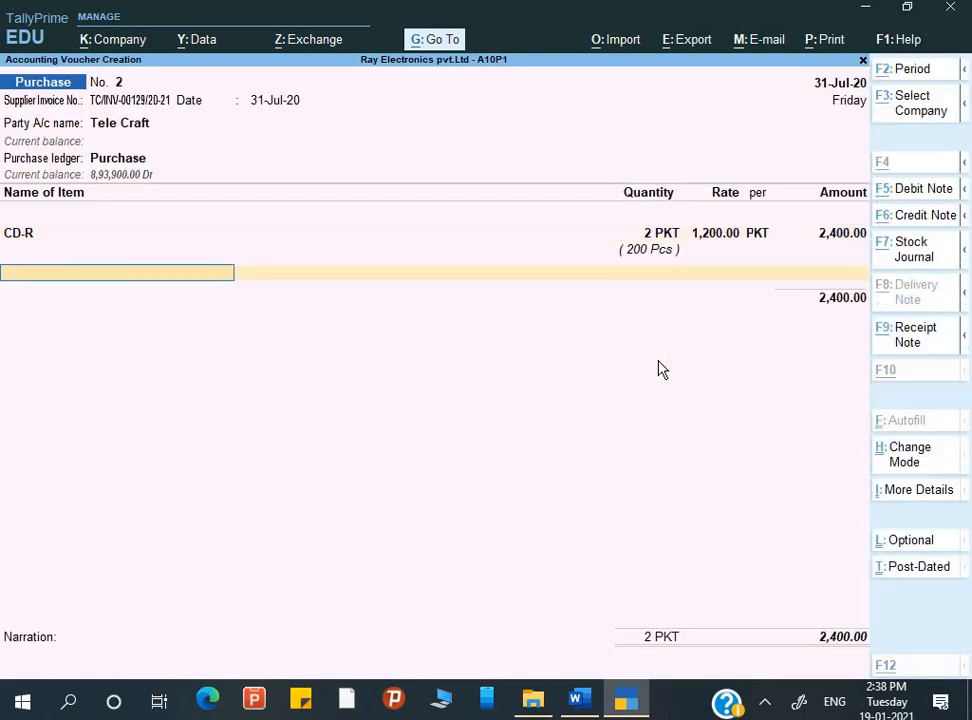
Copy CDR-W from the Q.6 table in Word and use it to name a new stock item in TallyPrime
key(alt+Tab)
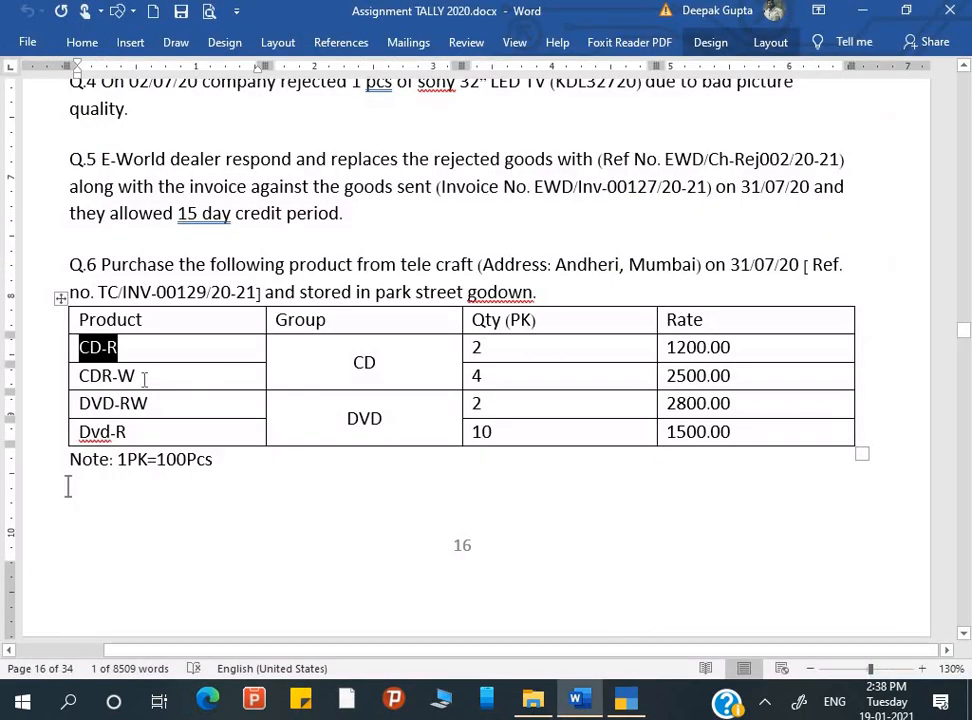
drag(136, 378, 85, 388)
key(ctrl+c)
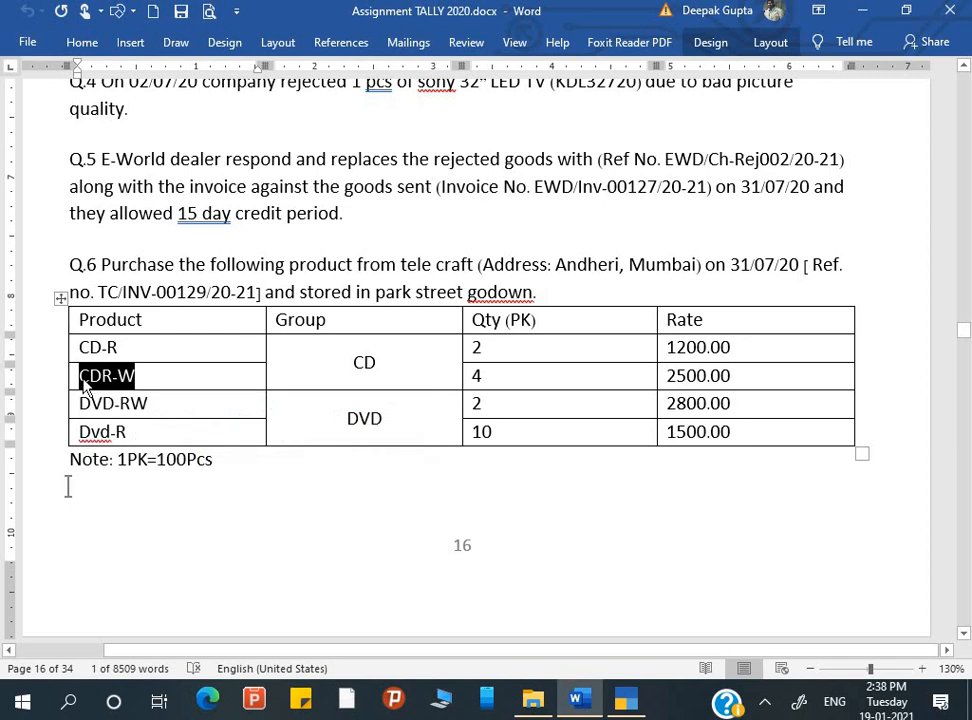
key(alt+Tab)
key(alt+c)
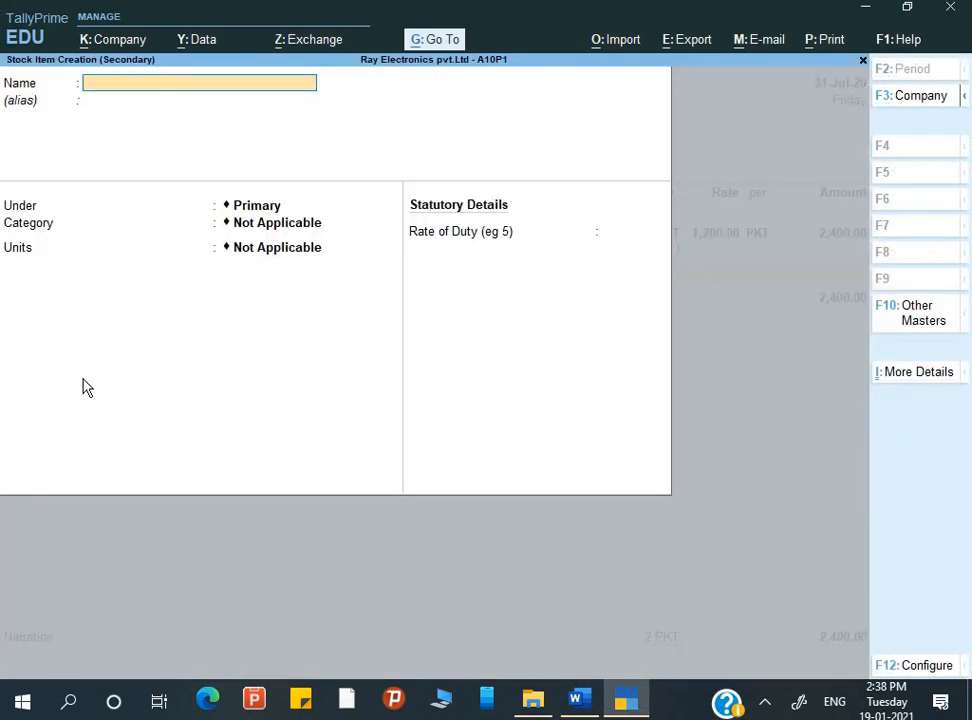
key(ctrl+v)
key(Return)
key(Return)
key(Return)
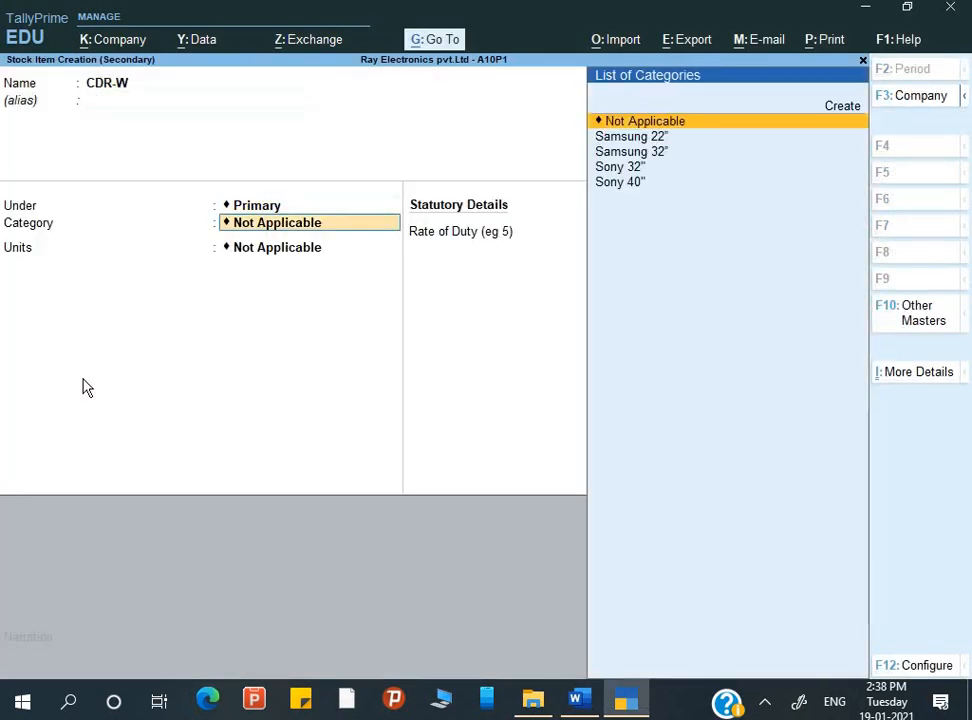
Place CDR-W under the CD group with PKT as its unit and Pcs as alternate unit, 100 Pcs = 1 PKT
key(BackSpace)
key(Down)
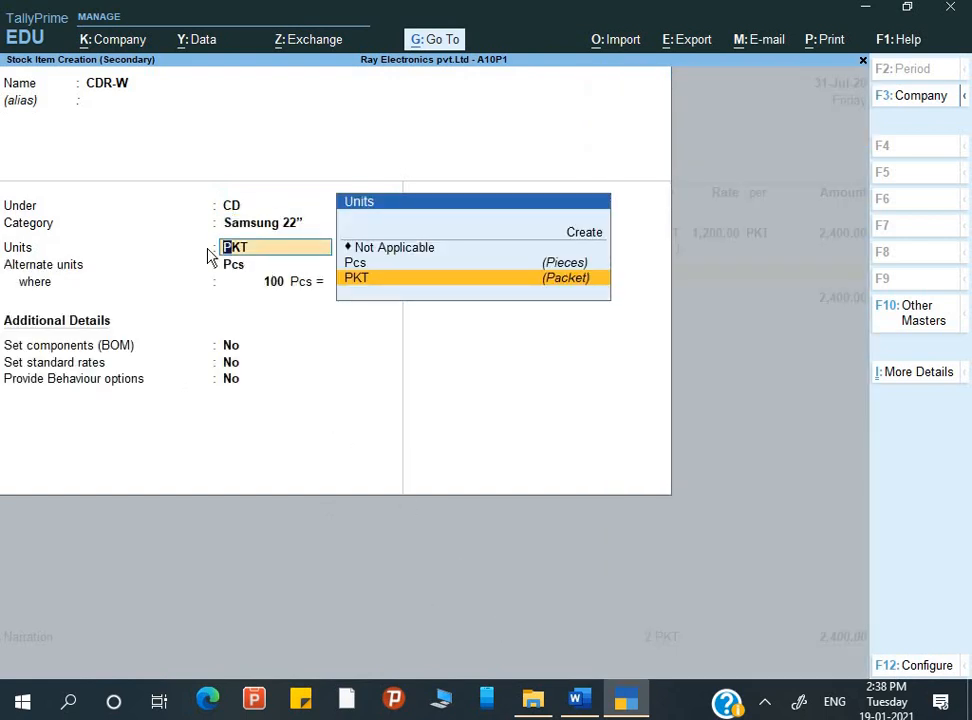
Set CDR-W's category to Not Applicable, keep its units and conversion, and save the item
key(BackSpace)
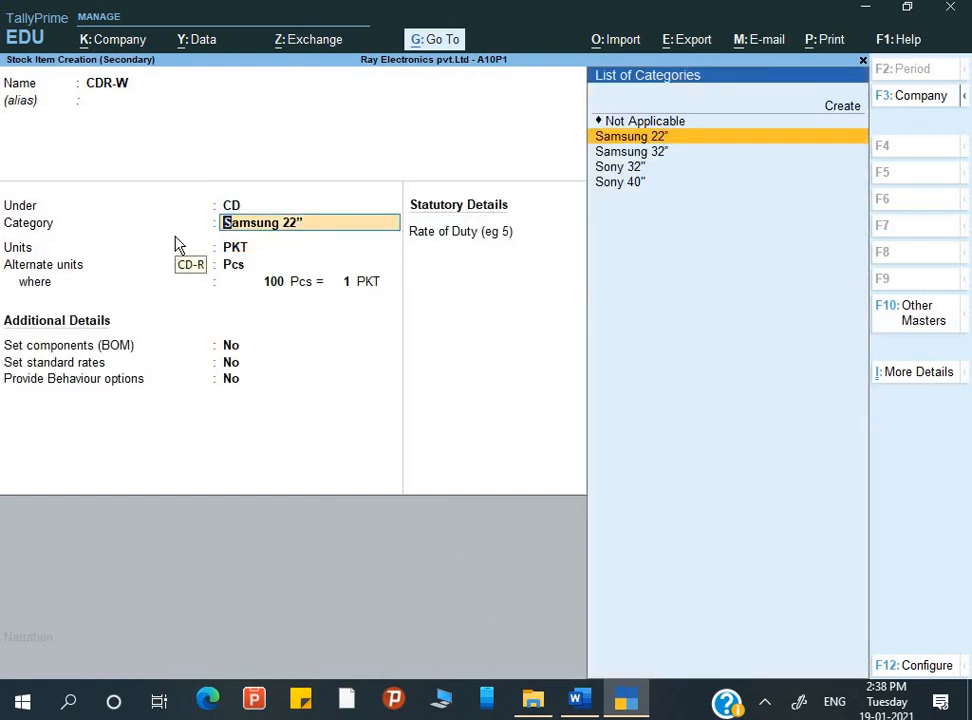
key(Up)
key(Return)
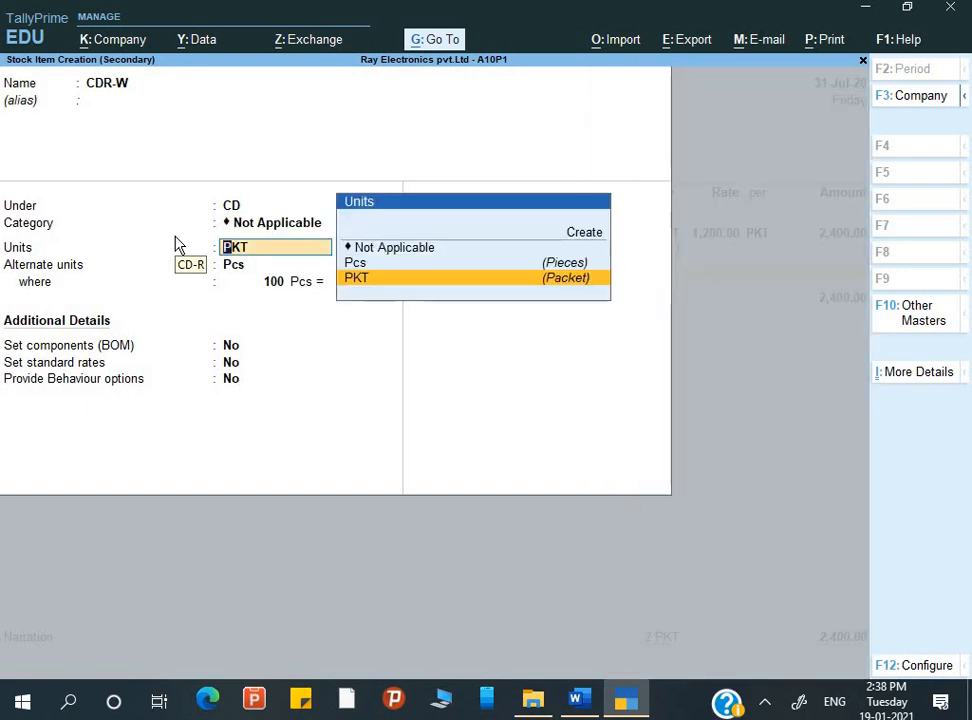
key(Return)
key(Return)
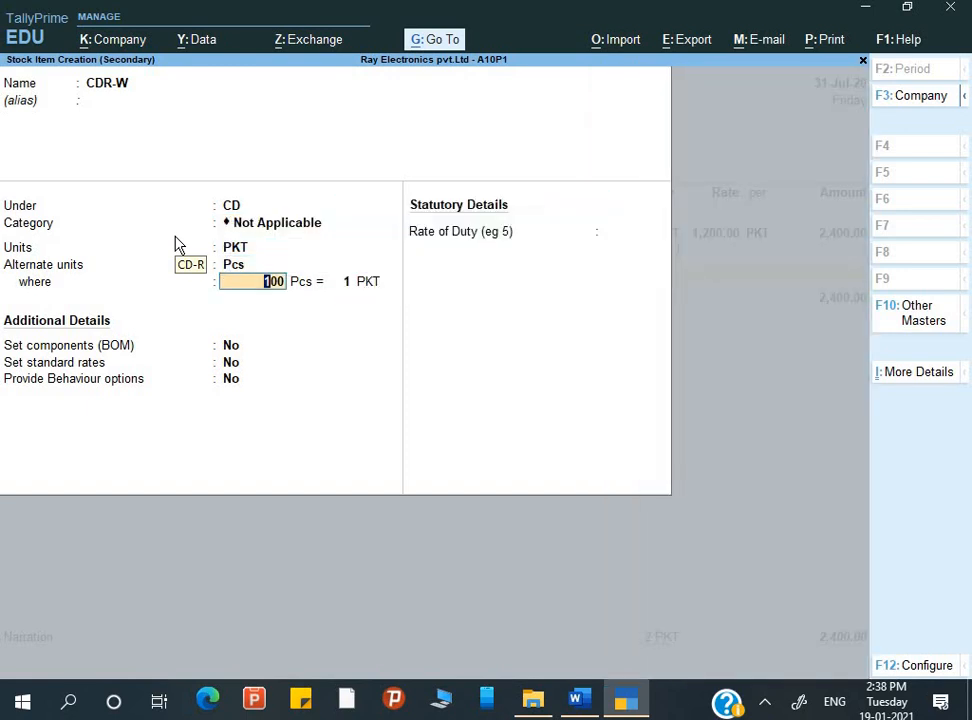
key(ctrl)
key(ctrl+a)
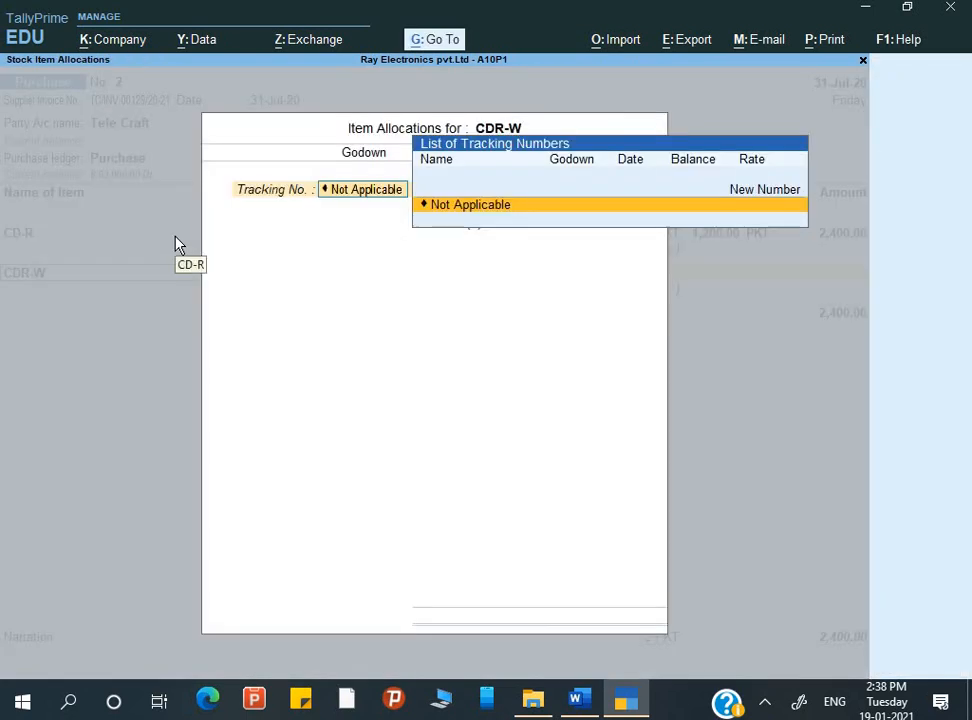
Allocate 4 PKT of CDR-W to the Park Street godown with the tracking and order numbers Not Applicable
key(Return)
key(Return)
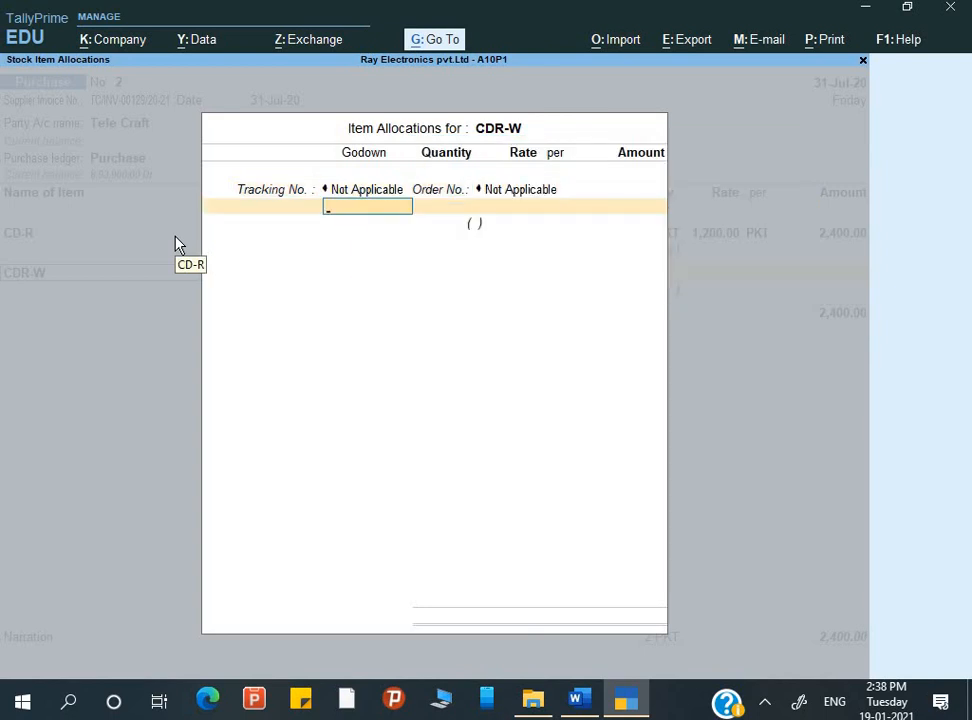
text(p)
key(Return)
key(alt+Tab)
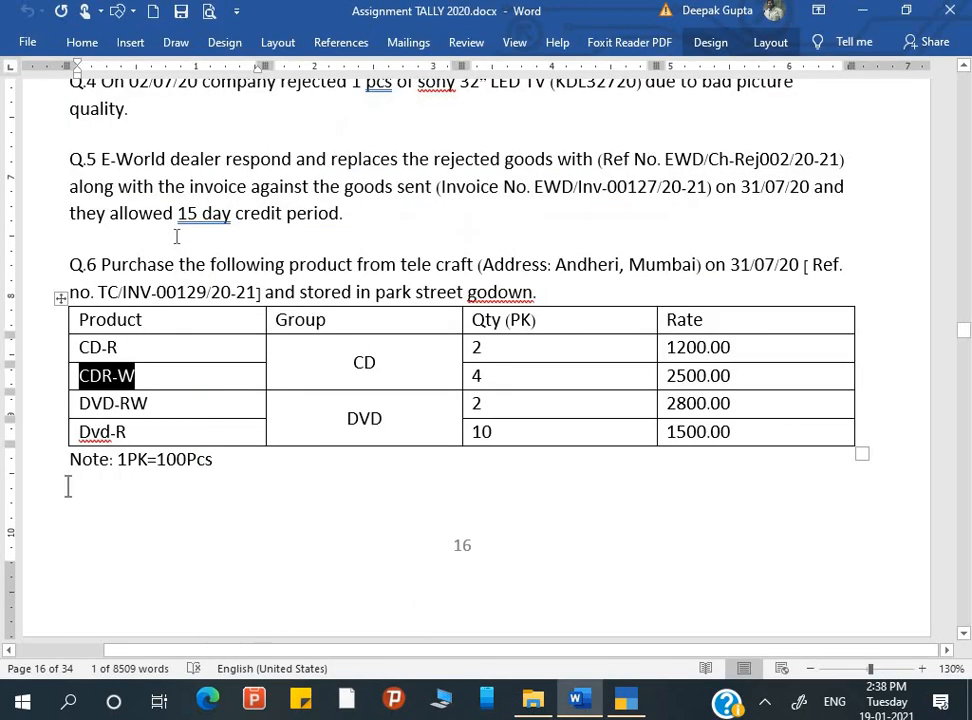
key(alt+Tab)
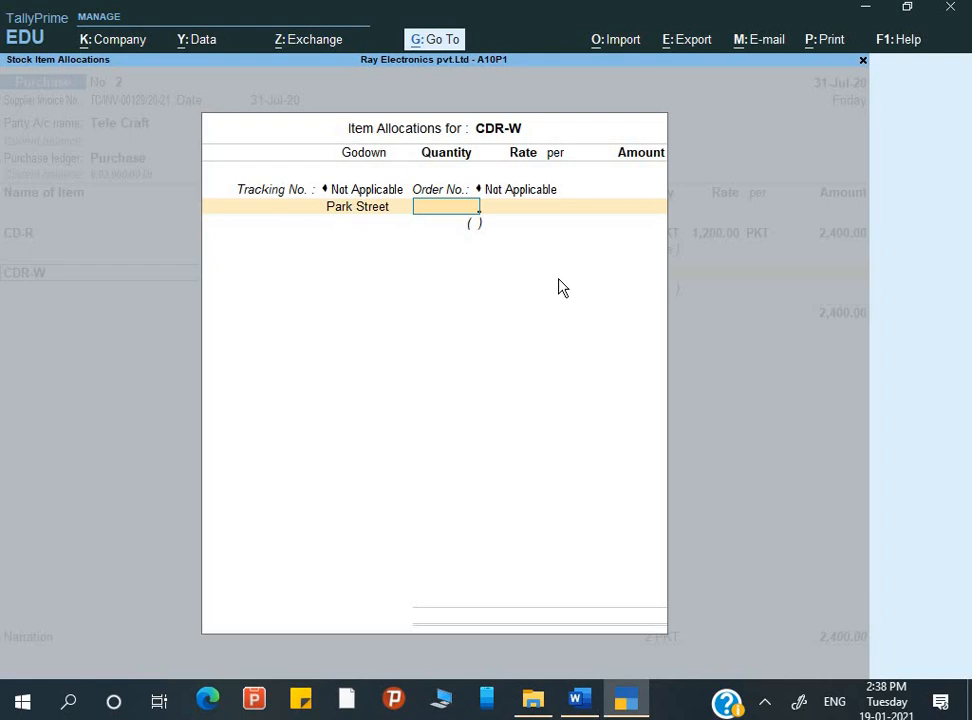
text(4)
key(Return)
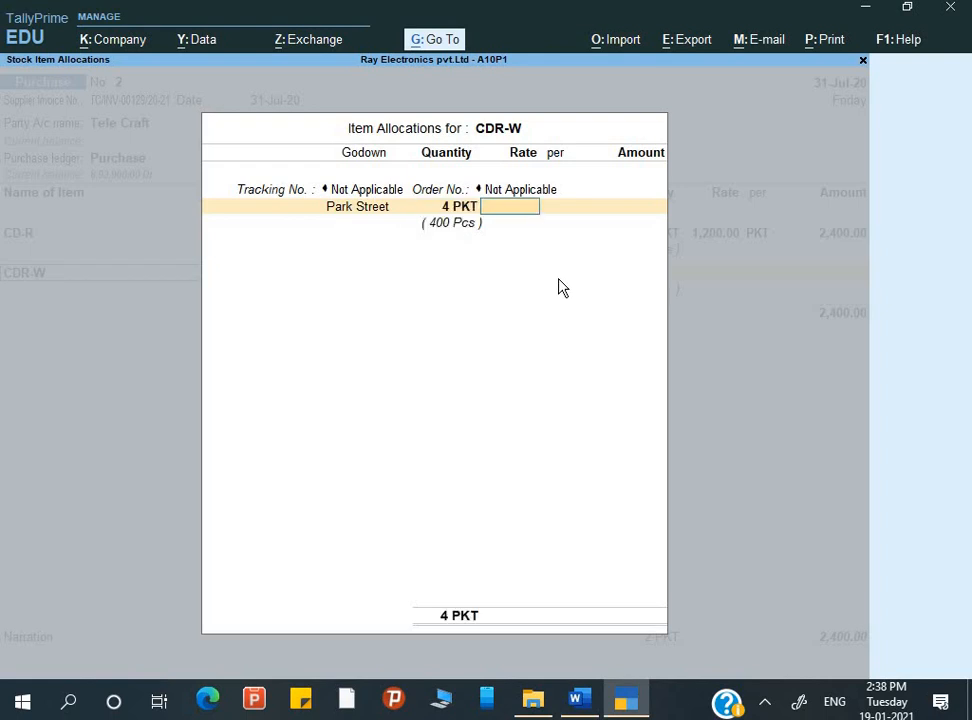
Set CDR-W's rate to 2500 per PKT, checking it against the Word assignment, and complete the item line
text(2500)
key(alt+Tab)
key(alt+Tab)
key(Return)
key(Return)
key(Return)
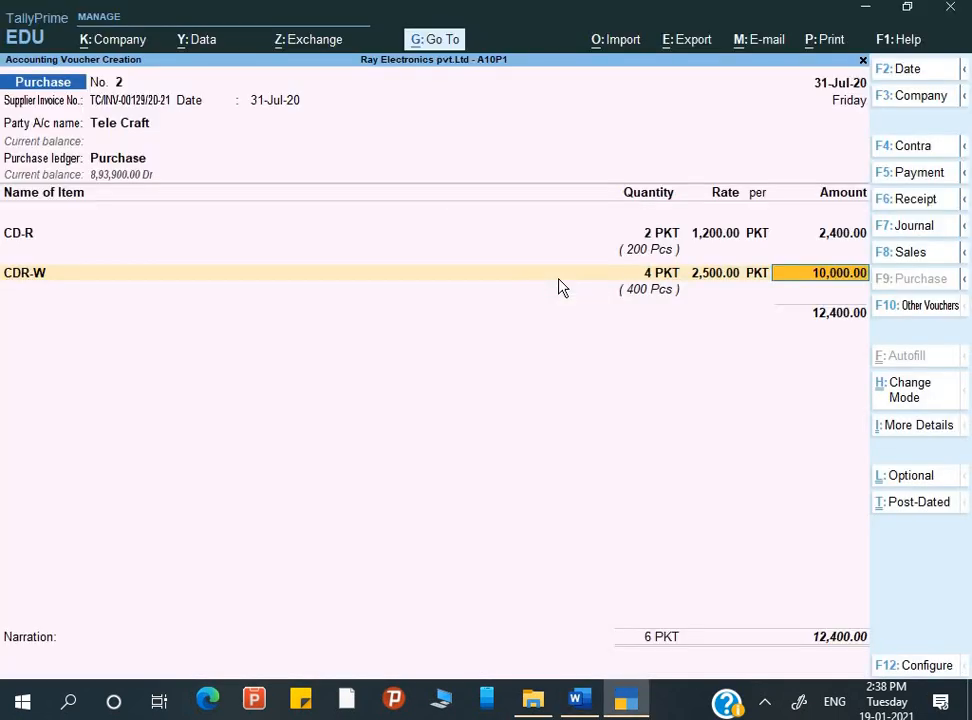
key(Return)
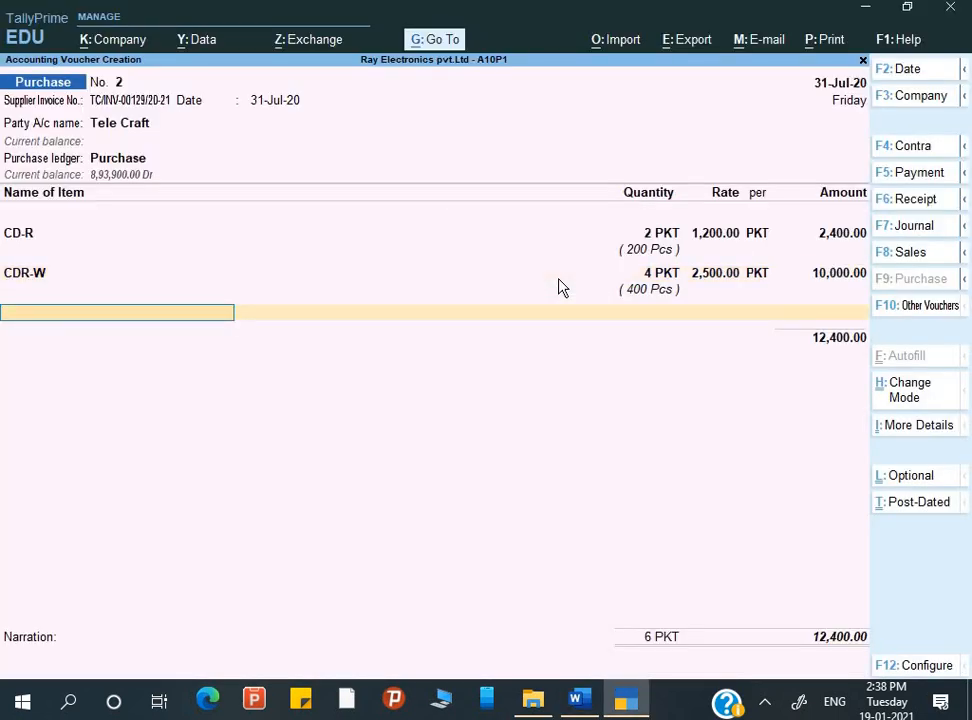
Start a new stock item in the voucher and name it DVD-RW, copying the name from the Q.6 table in Word
key(alt+c)
key(alt+Tab)
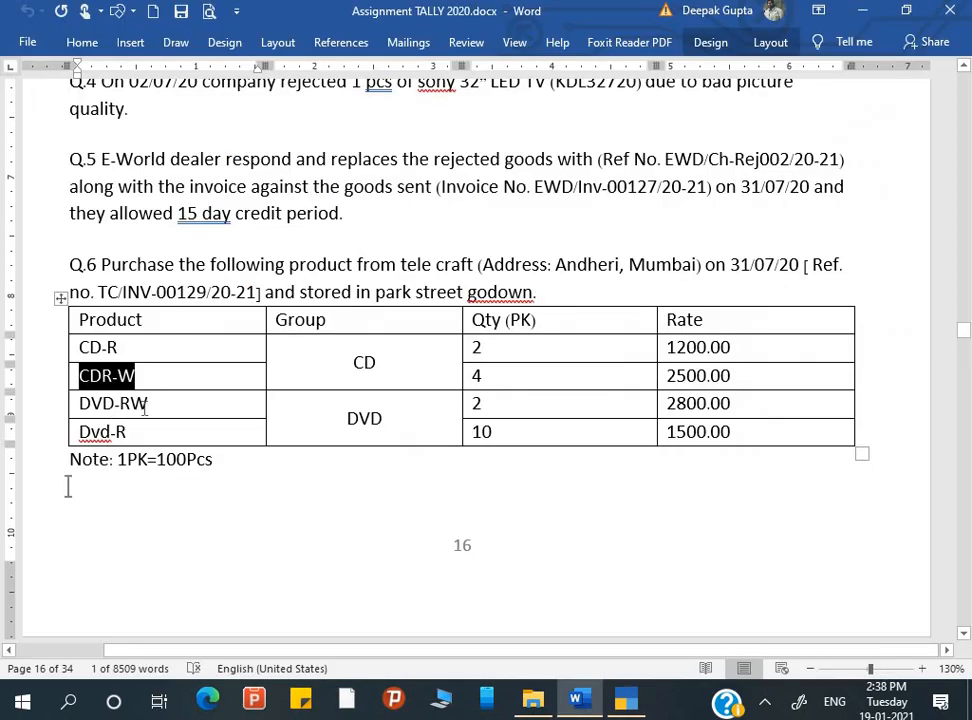
drag(147, 404, 80, 405)
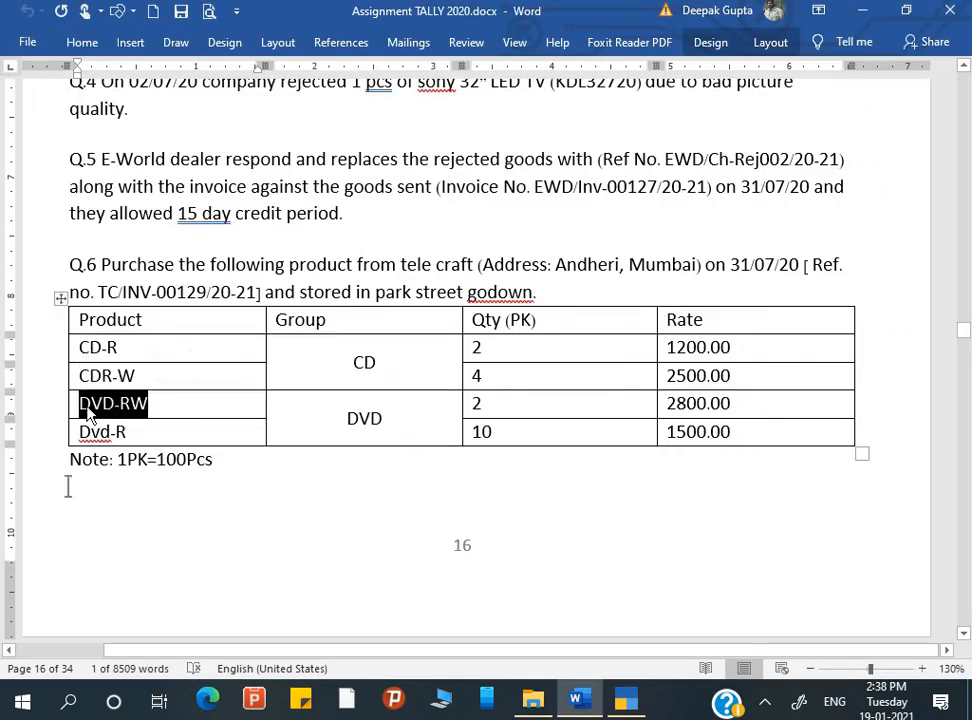
key(ctrl+c)
key(alt+Tab)
key(ctrl+alt+v)
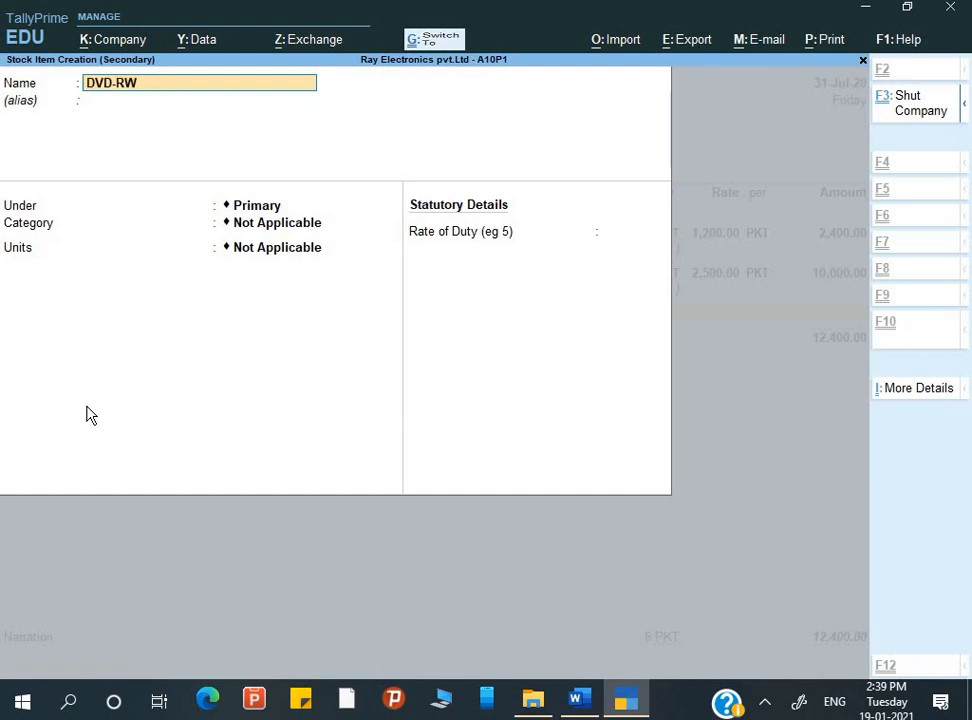
key(Return)
key(Return)
Create a stock group named DVD under Primary and assign it to the DVD-RW item
key(alt+c)
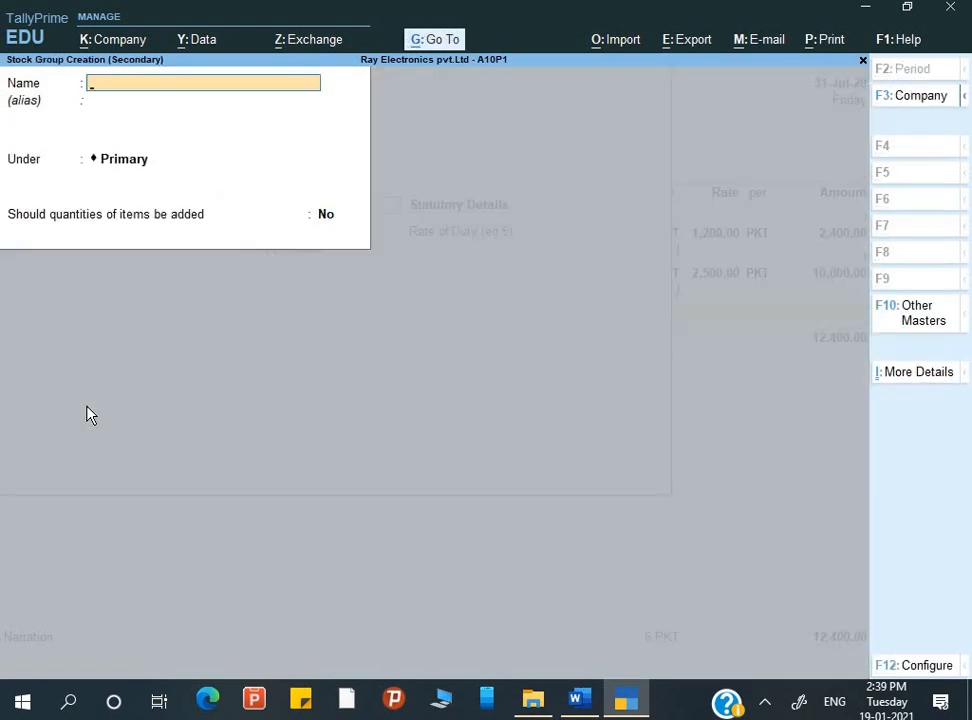
text(DVD)
key(Return)
key(Return)
key(Return)
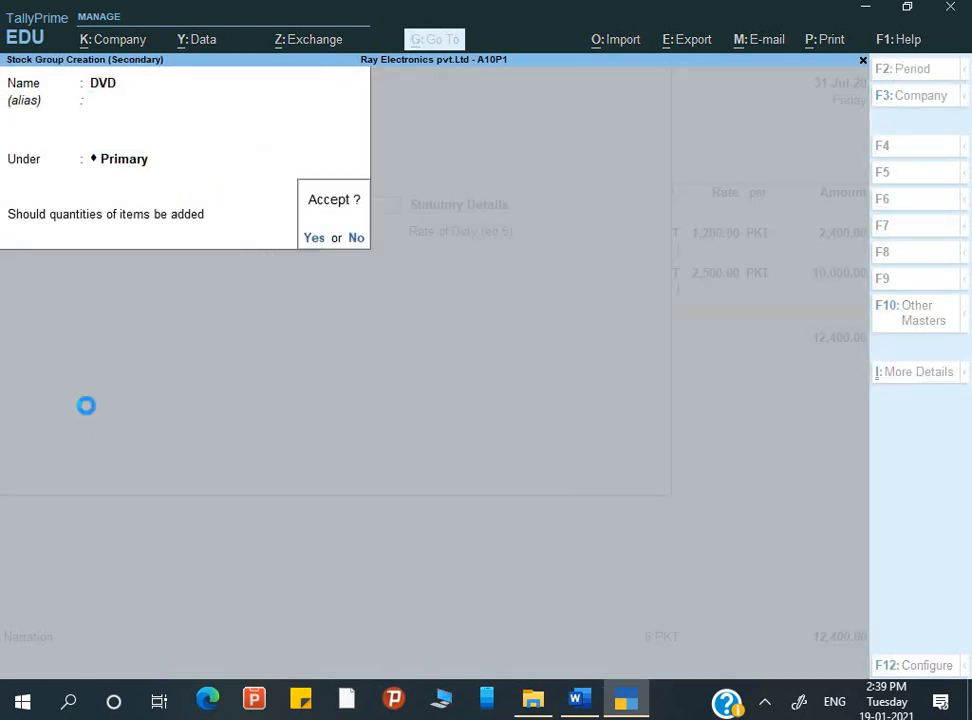
key(Return)
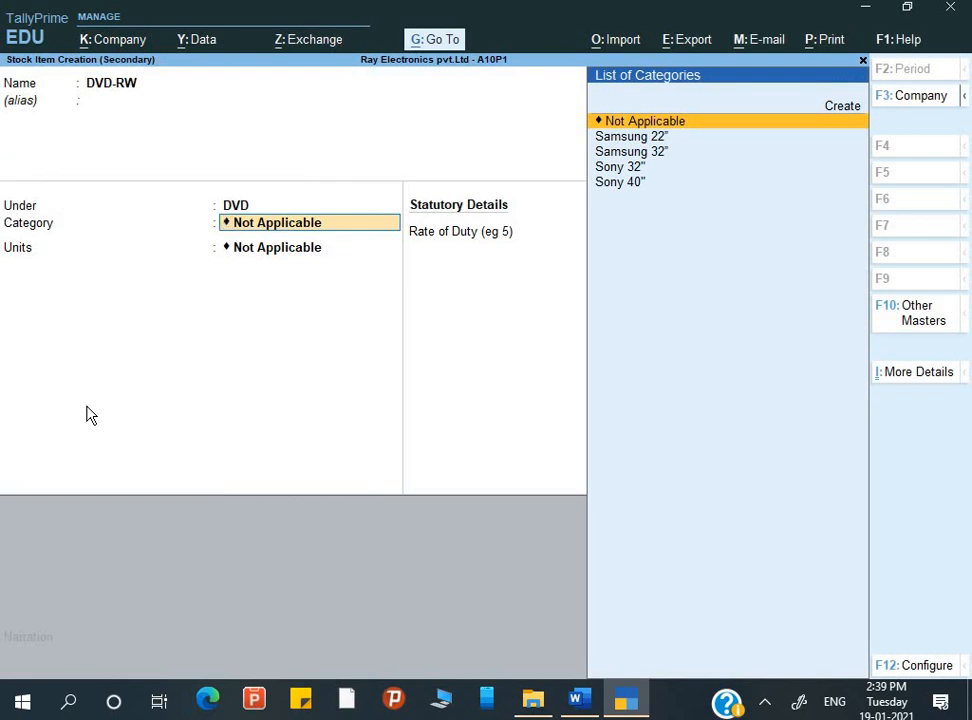
Keep DVD-RW's category as Not Applicable and set its unit to PKT
key(Return)
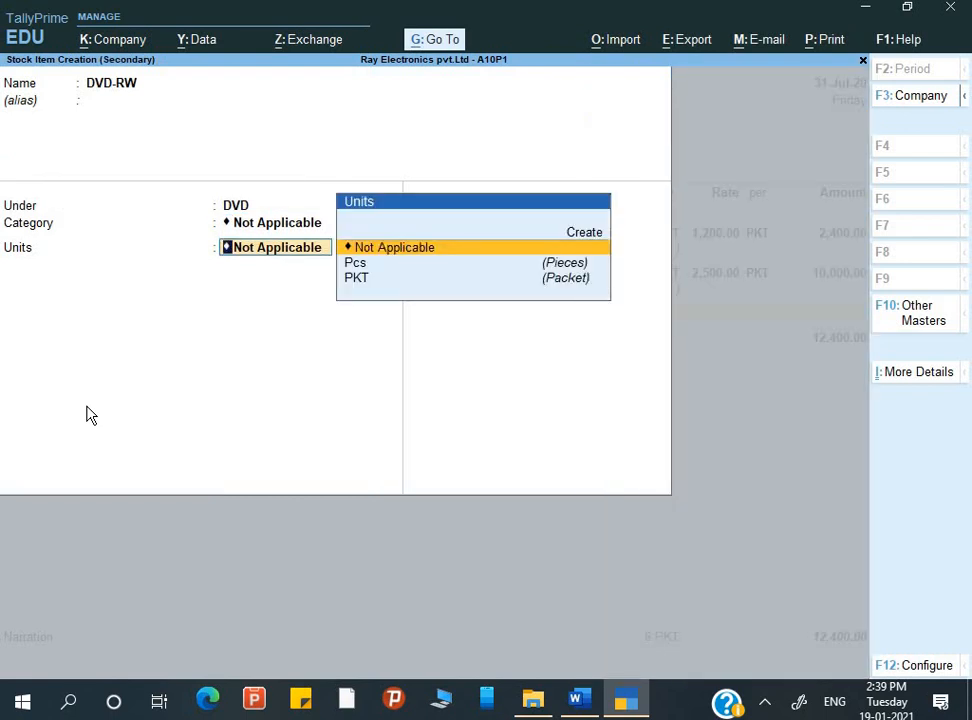
key(Down)
key(Down)
key(Return)
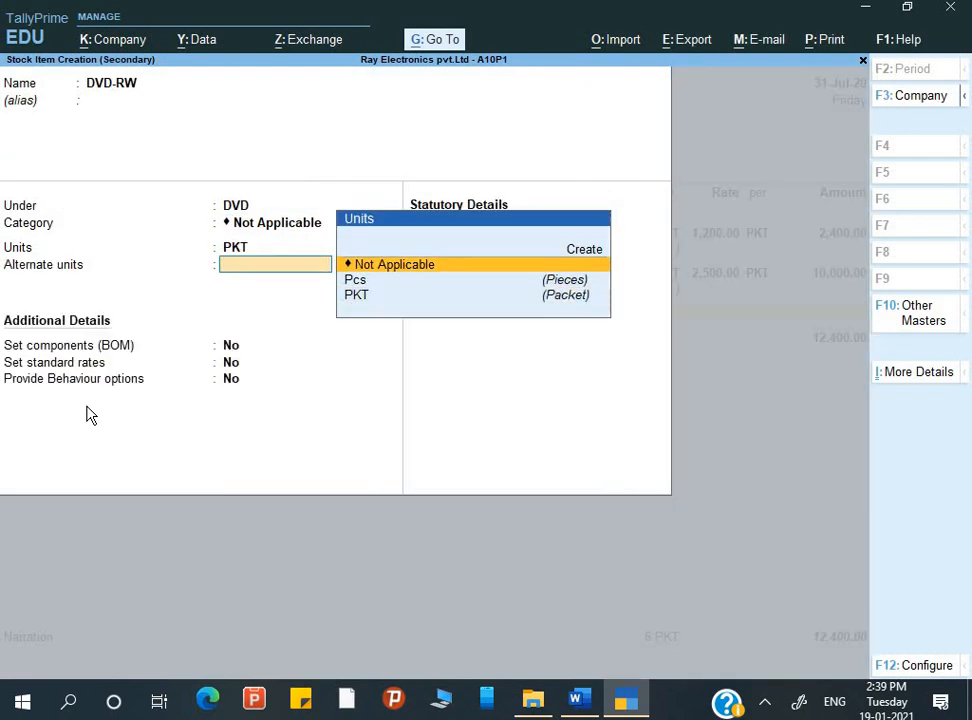
Set DVD-RW's alternate unit to Pcs with the conversion 100 Pcs = 1 PKT and save the item
key(Down)
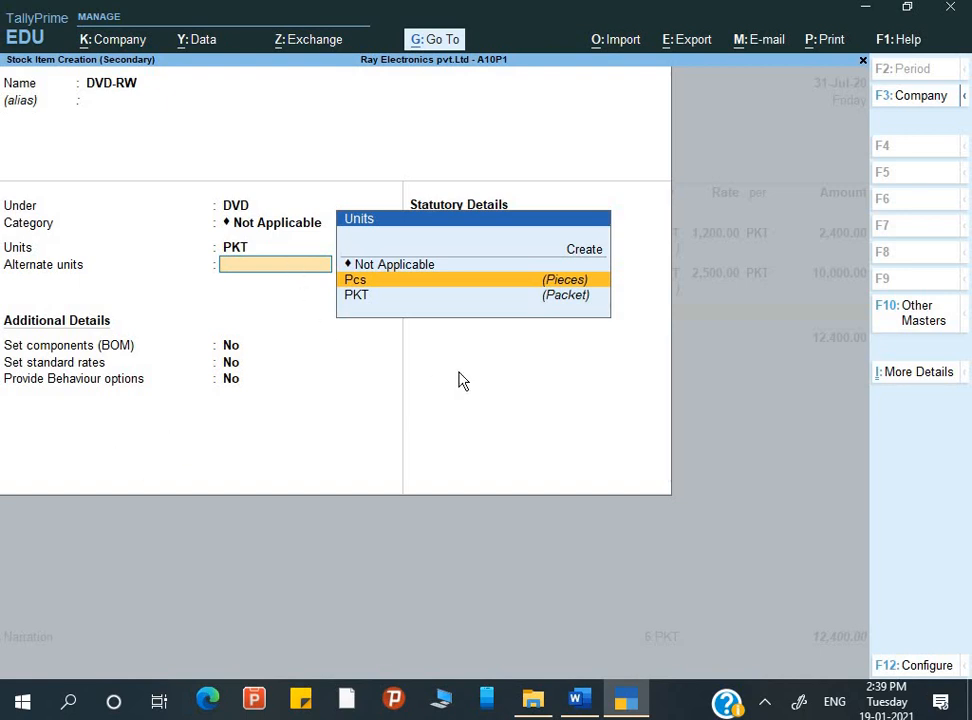
key(Return)
text(100)
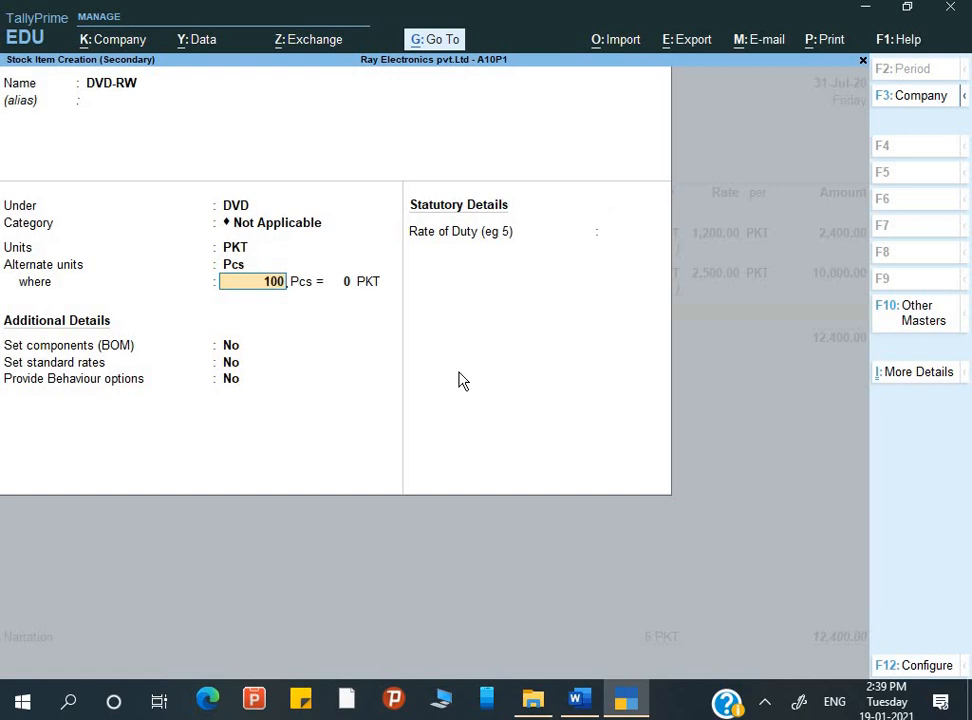
key(Return)
text(1)
key(Return)
Allocate 2 PKT of DVD-RW to the Park Street godown with the tracking and order numbers Not Applicable
key(Return)
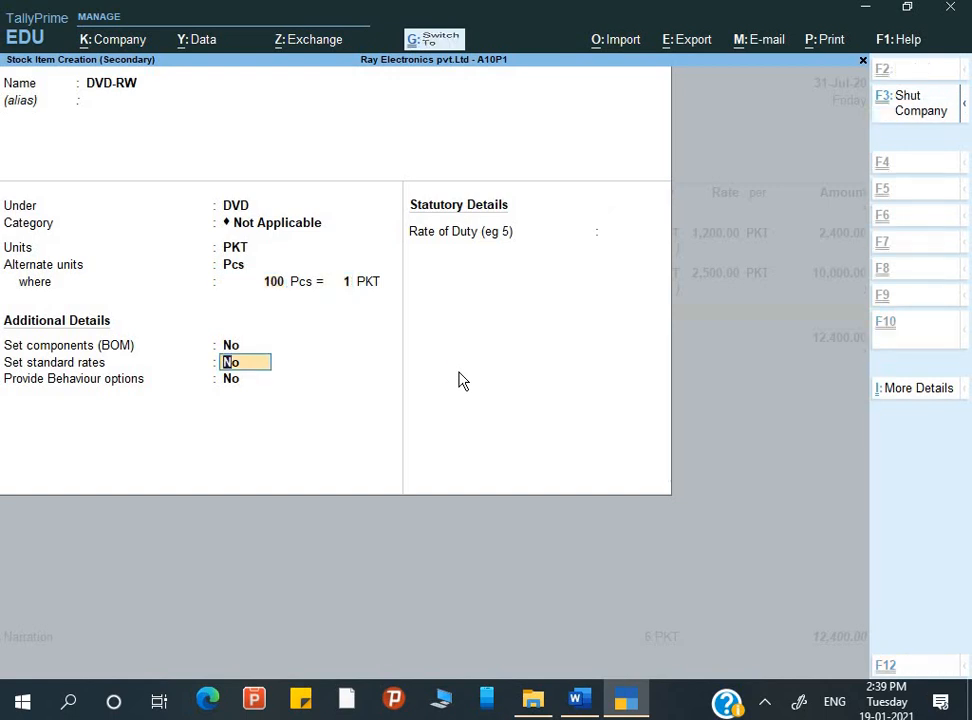
key(ctrl+a)
key(Return)
key(Return)
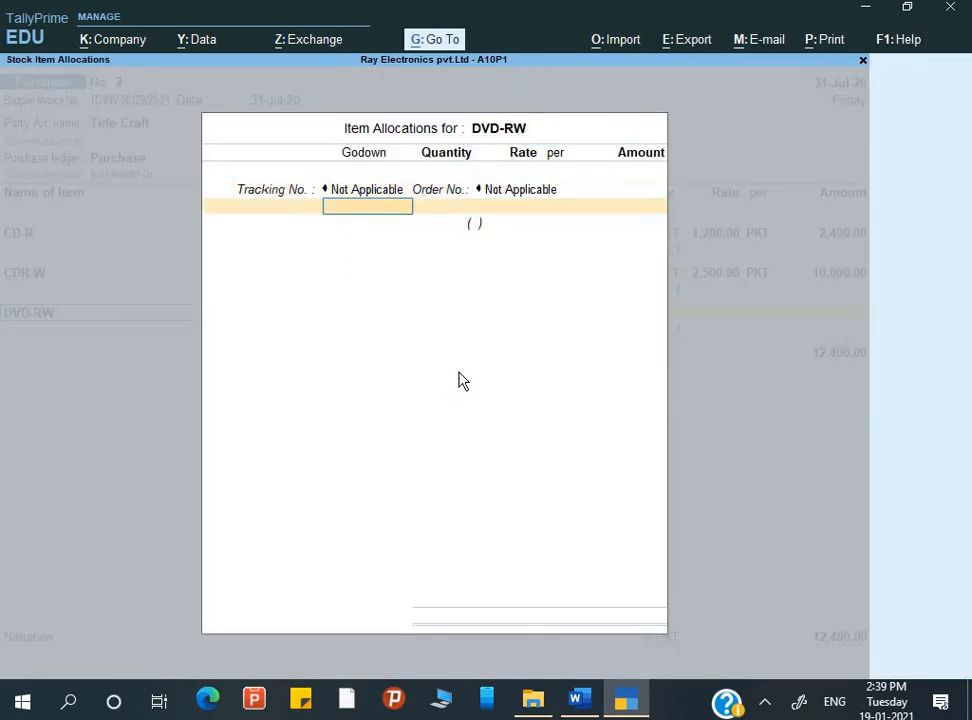
text(P)
key(Return)
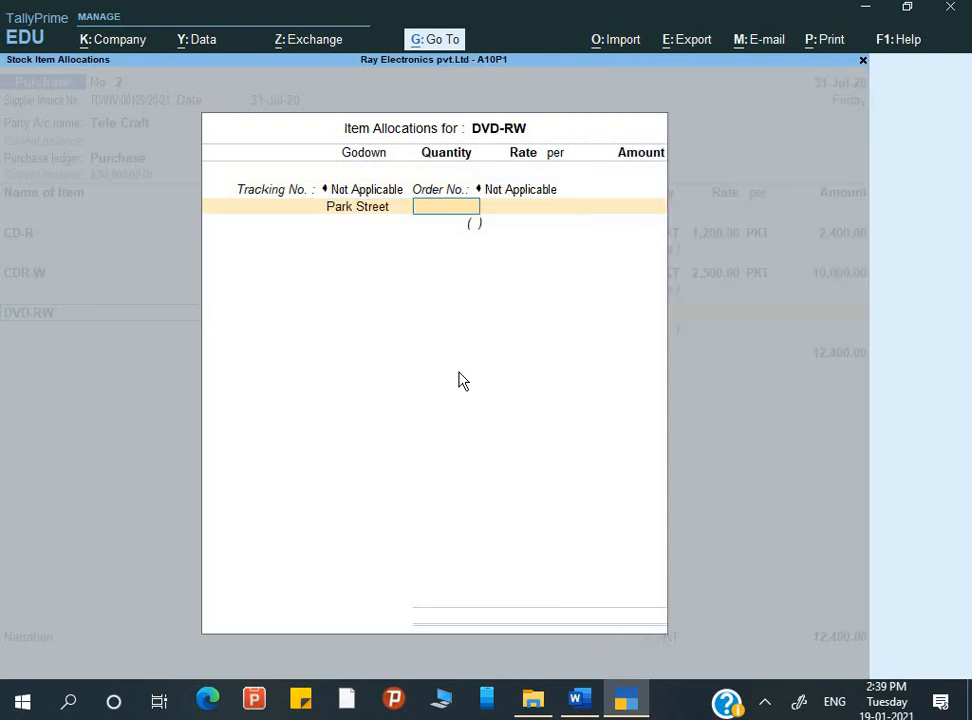
key(alt+Tab)
key(alt+Tab)
text(2)
Set DVD-RW's rate to 2,800 per PKT and accept its item allocation into the purchase voucher
key(Return)
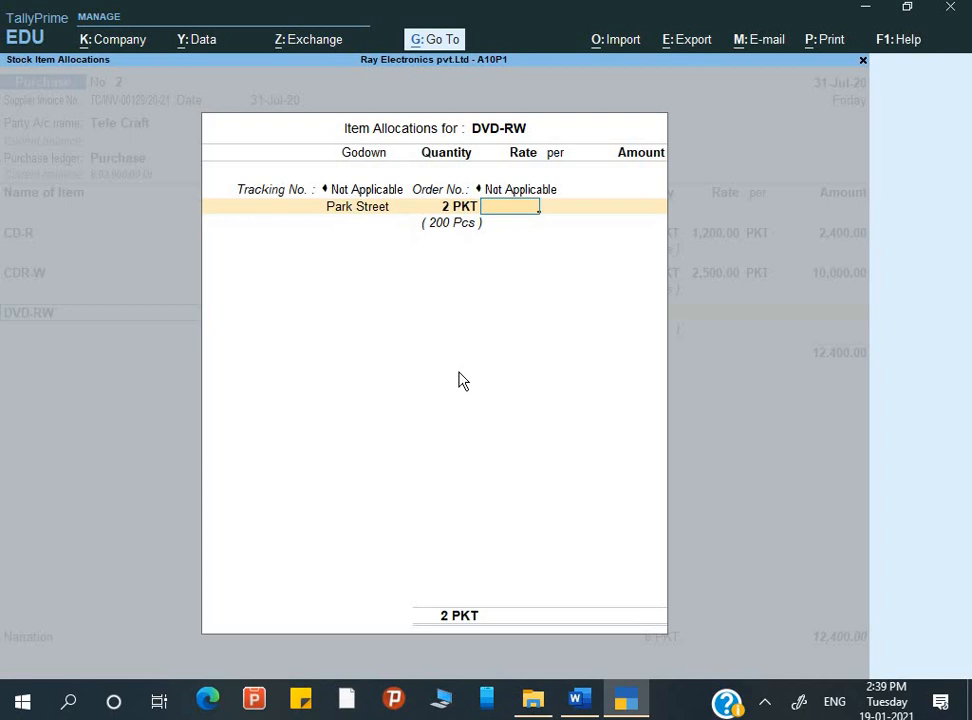
text(2,800)
key(Return)
key(Return)
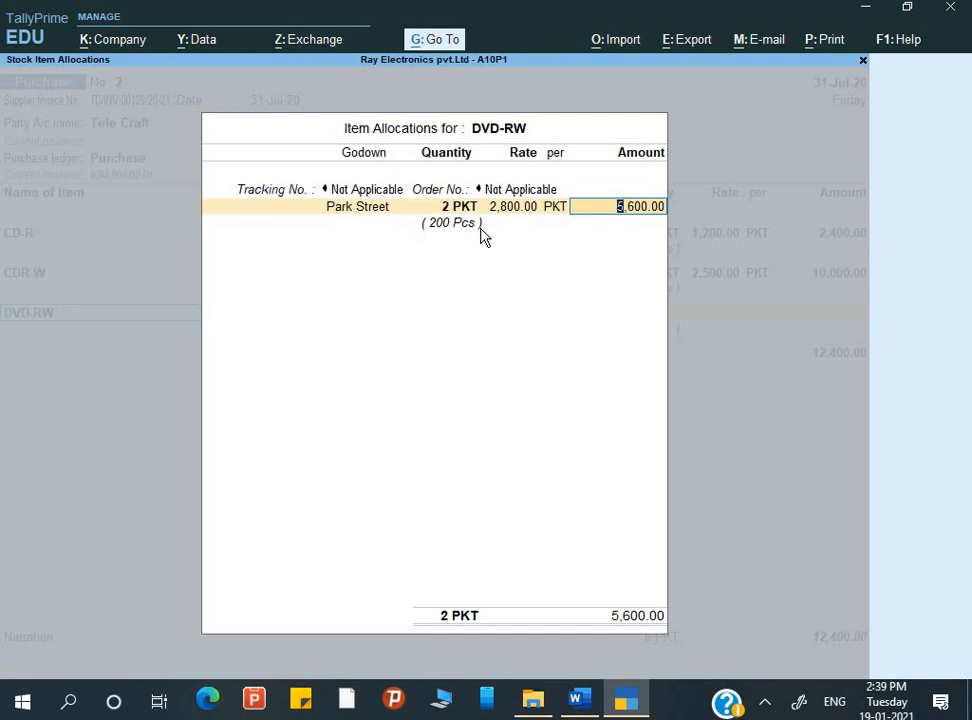
key(Return)
key(Return)
key(Return)
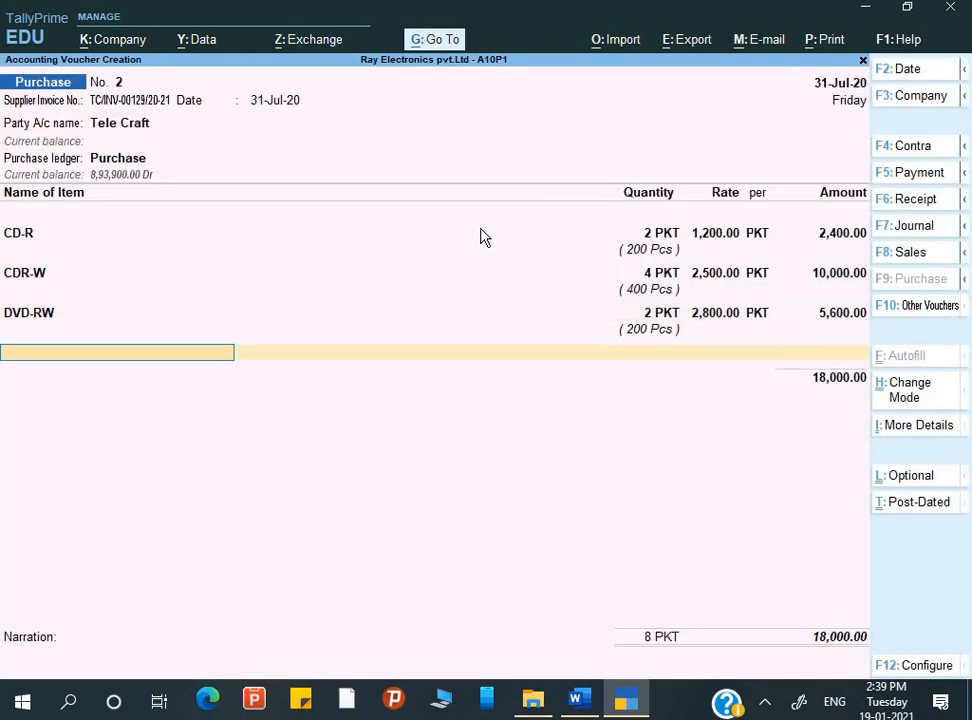
Switch to the Word assignment, correct the product name Dvd-R to DVD-R in the Q.6 table, and save the document
key(alt+Tab)
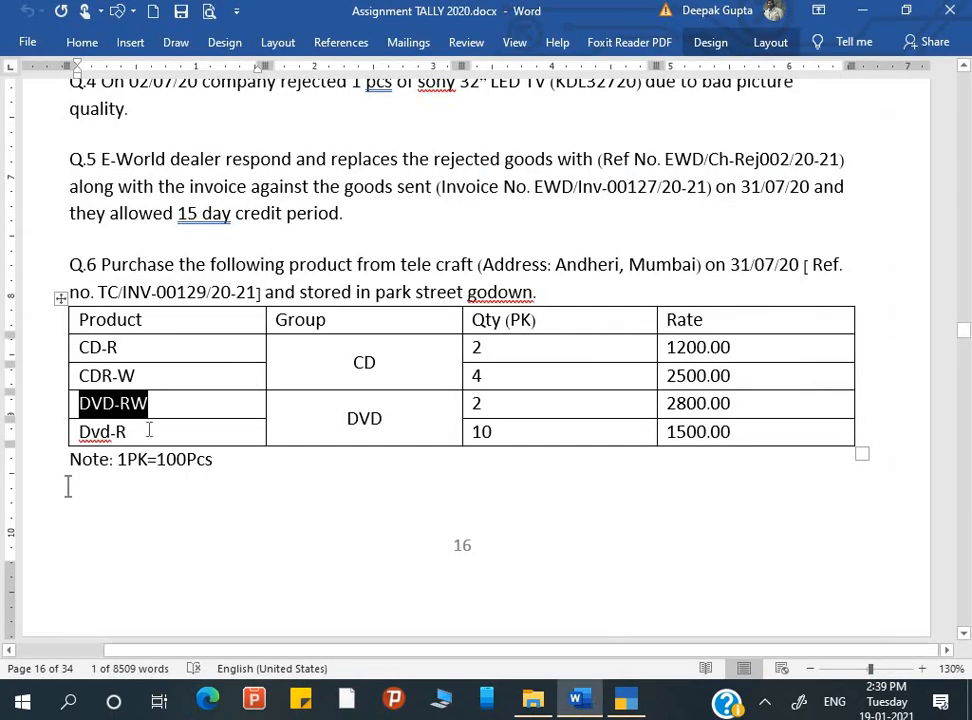
click(106, 432)
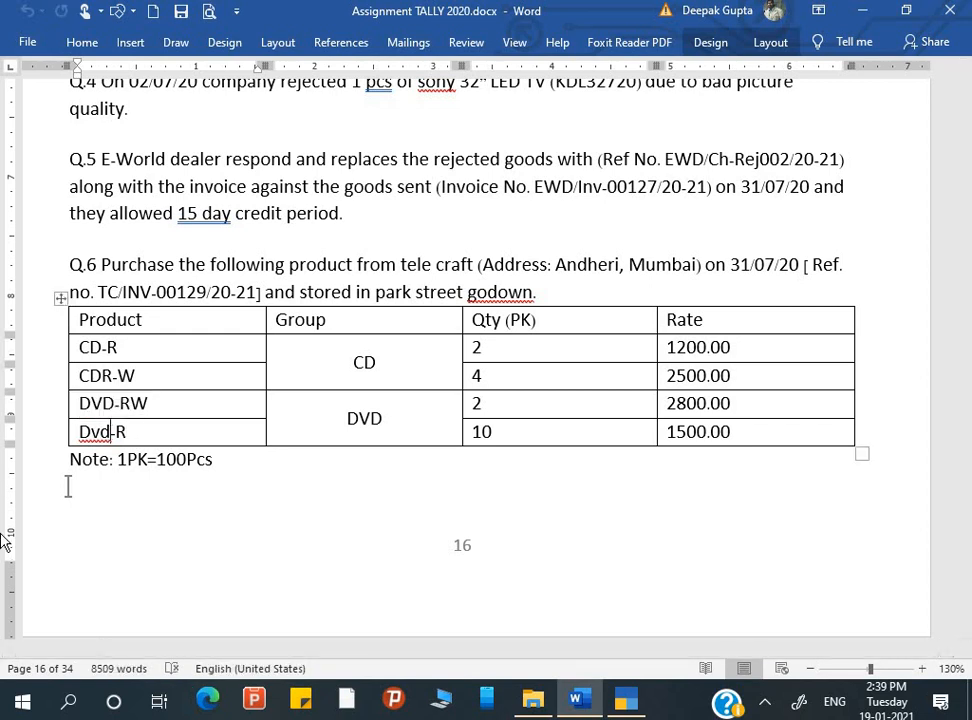
key(BackSpace)
key(BackSpace)
text(VD)
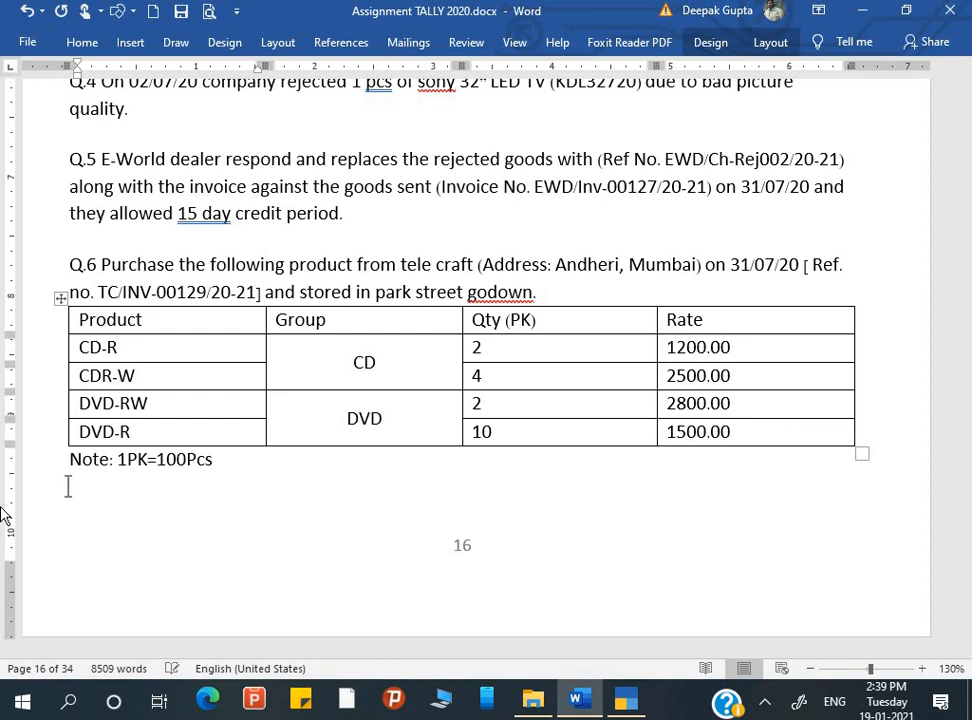
key(ctrl+s)
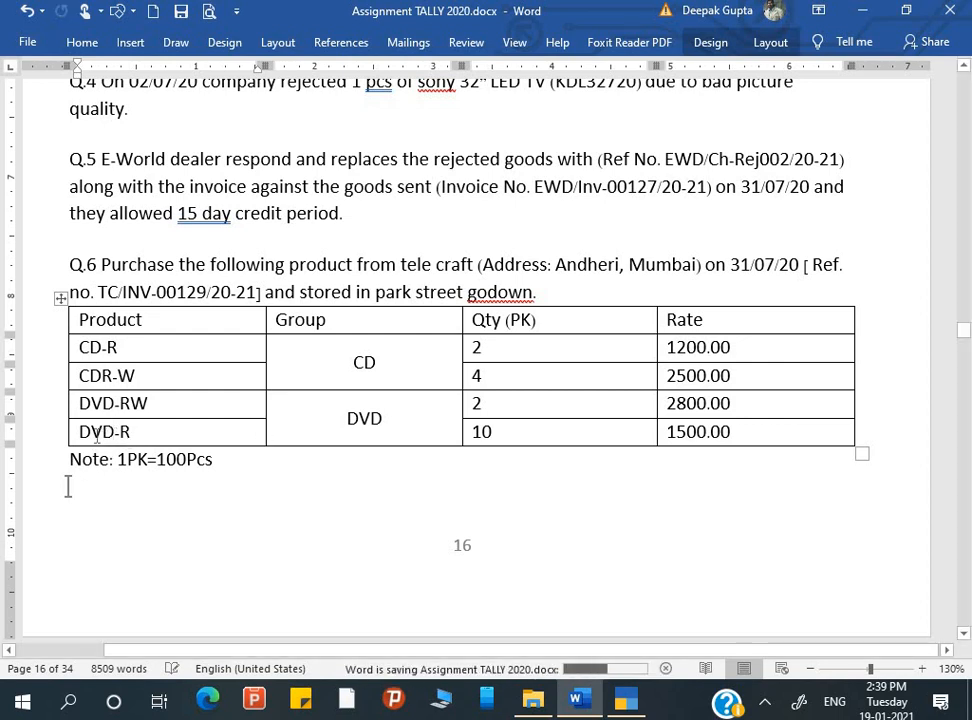
Copy the DVD-R name and create that stock item in TallyPrime under group DVD, with unit PKT and 100 Pcs = 1 PKT
drag(134, 432, 80, 432)
key(alt+Tab)
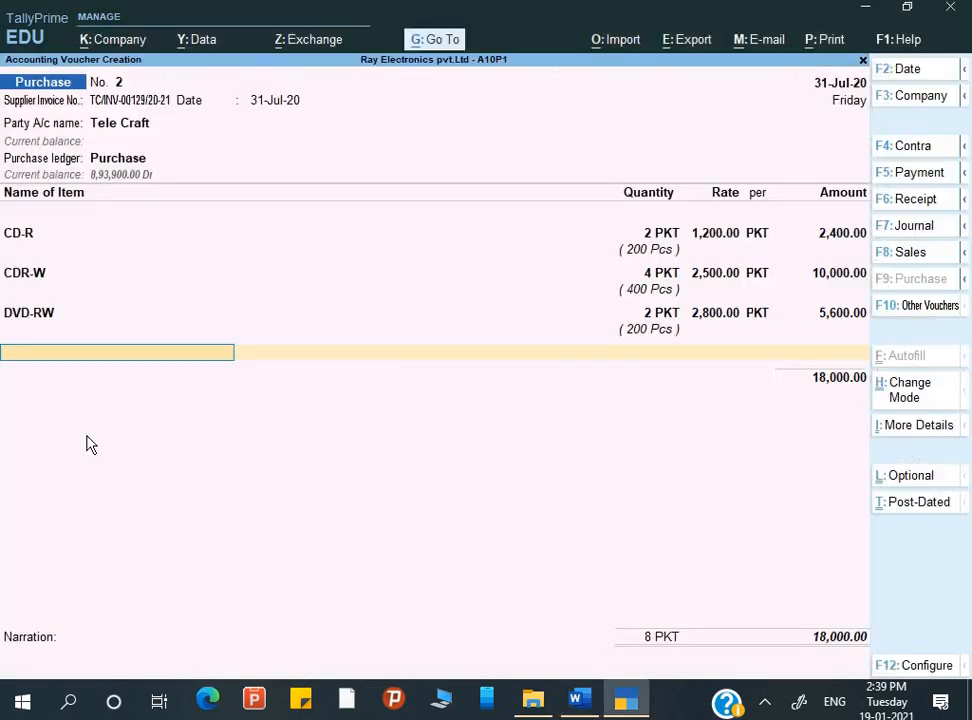
key(alt+c)
key(ctrl+alt+v)
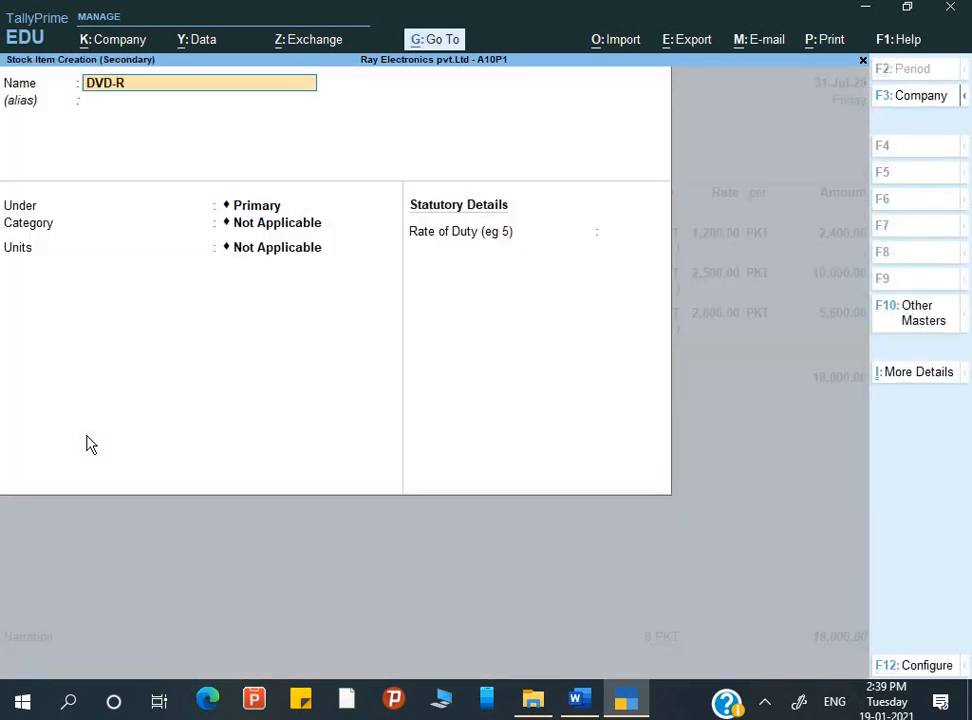
key(Return)
key(Down)
key(Down)
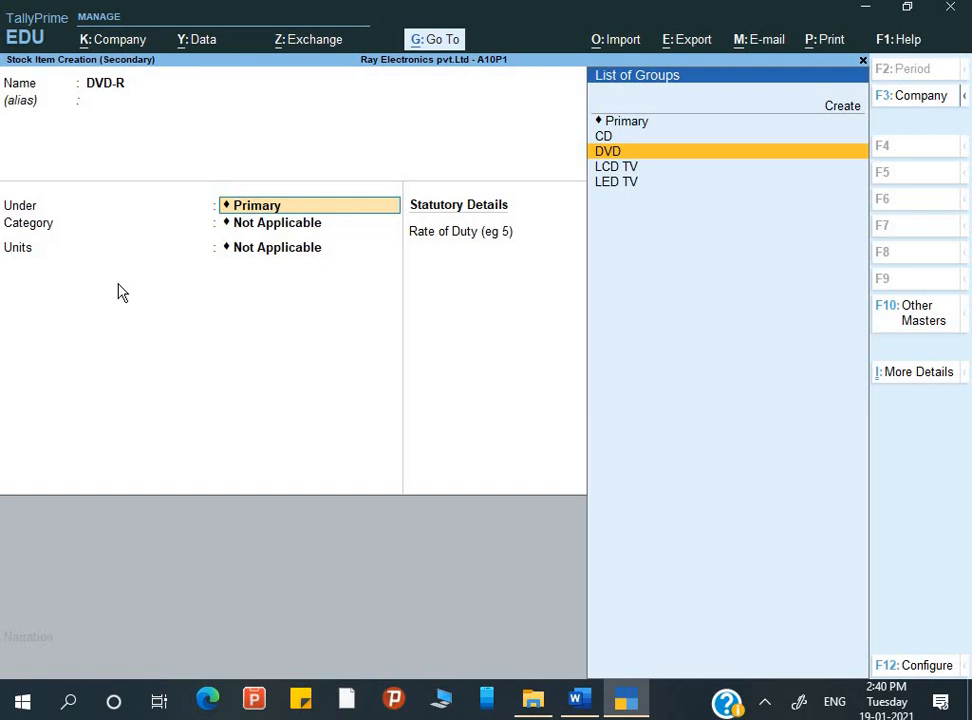
key(Return)
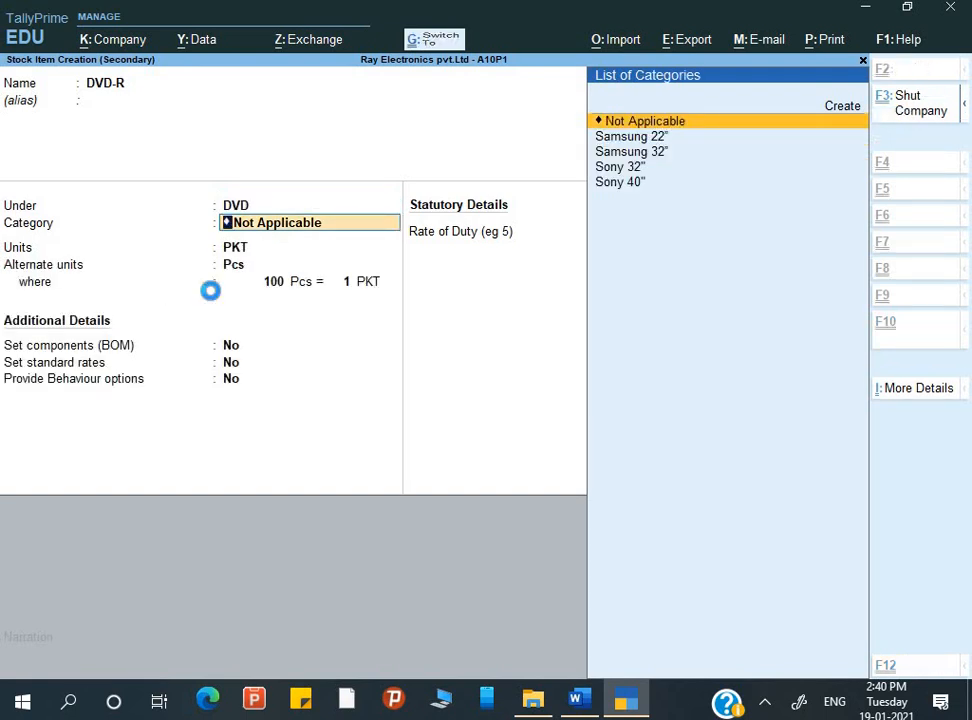
key(ctrl+a)
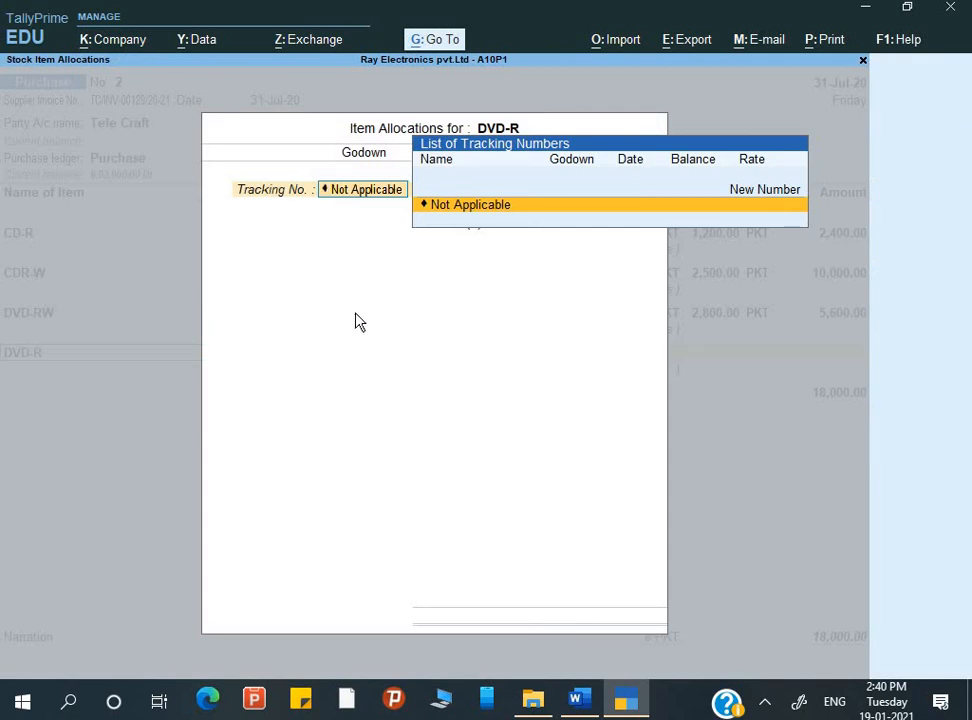
Allocate 10 PKT of DVD-R to the Park Street godown with the tracking and order numbers Not Applicable
key(Return)
key(Return)
text(P)
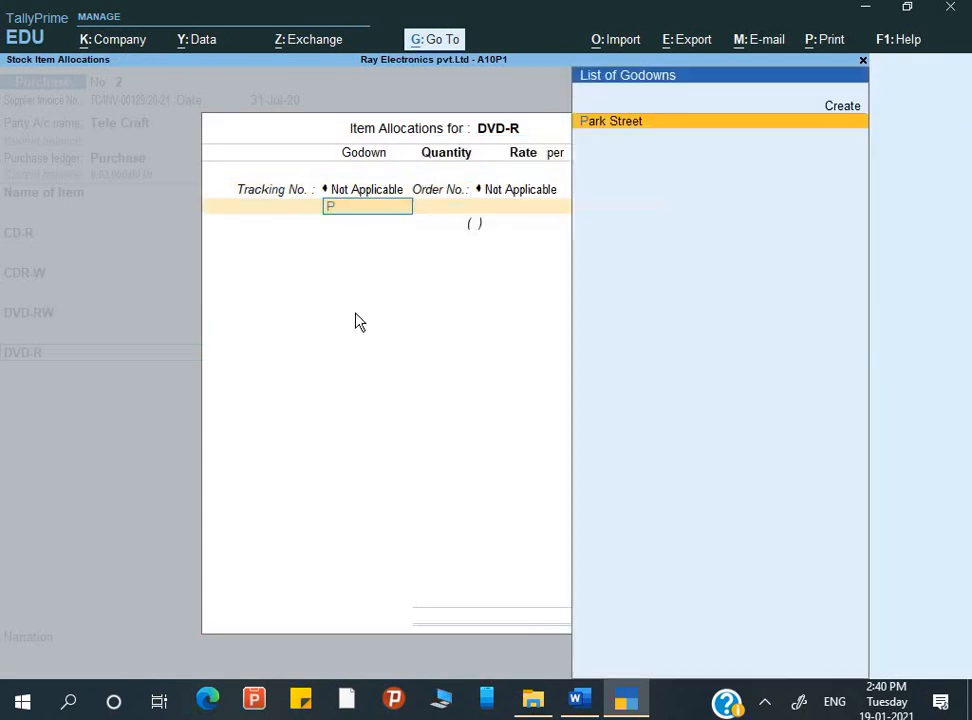
key(Return)
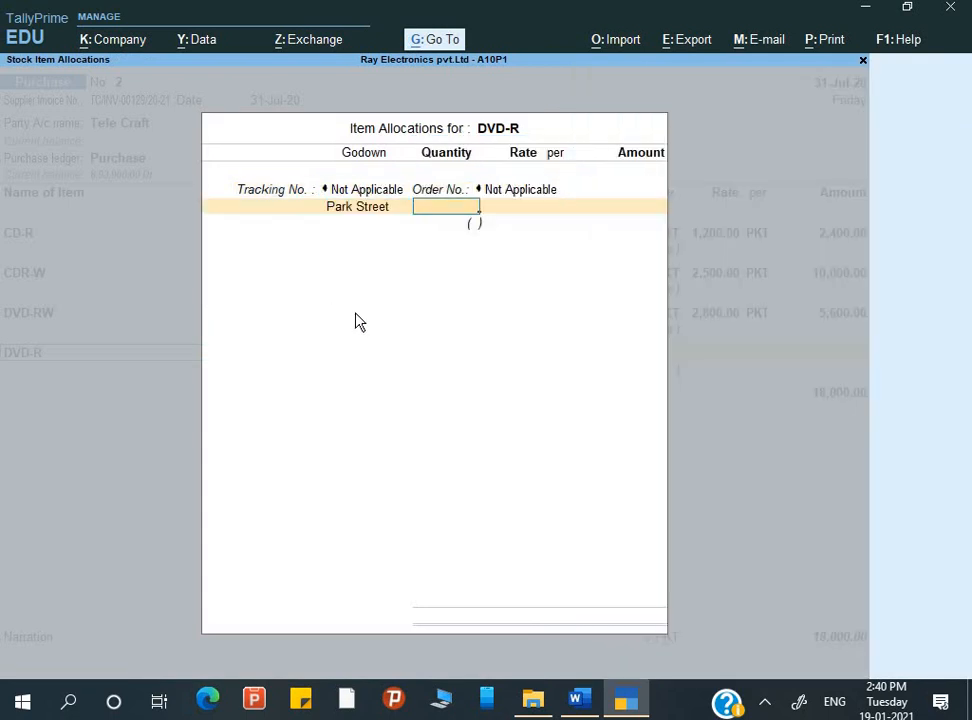
key(alt+Tab)
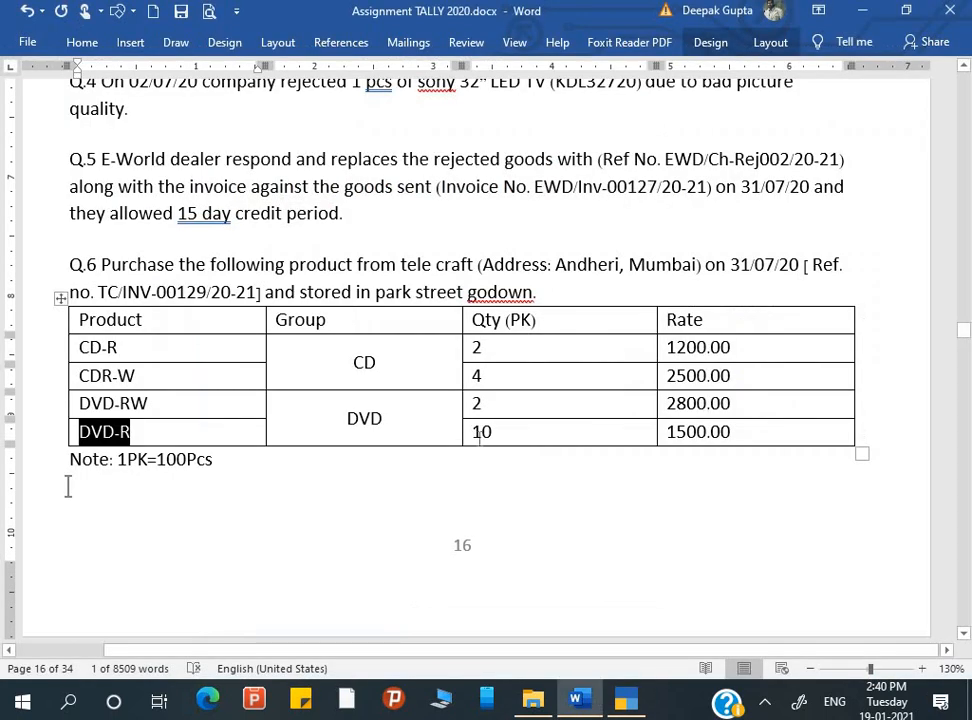
key(alt+Tab)
text(10)
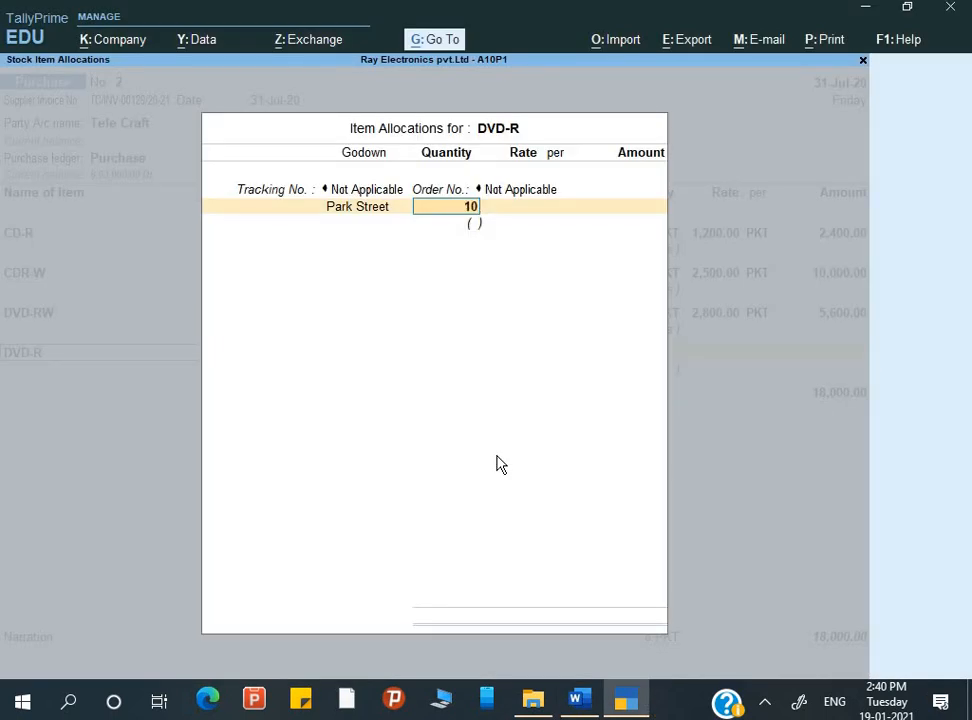
key(Return)
Set DVD-R's rate to 1,500 per PKT and accept its line in the purchase voucher
text(1,500)
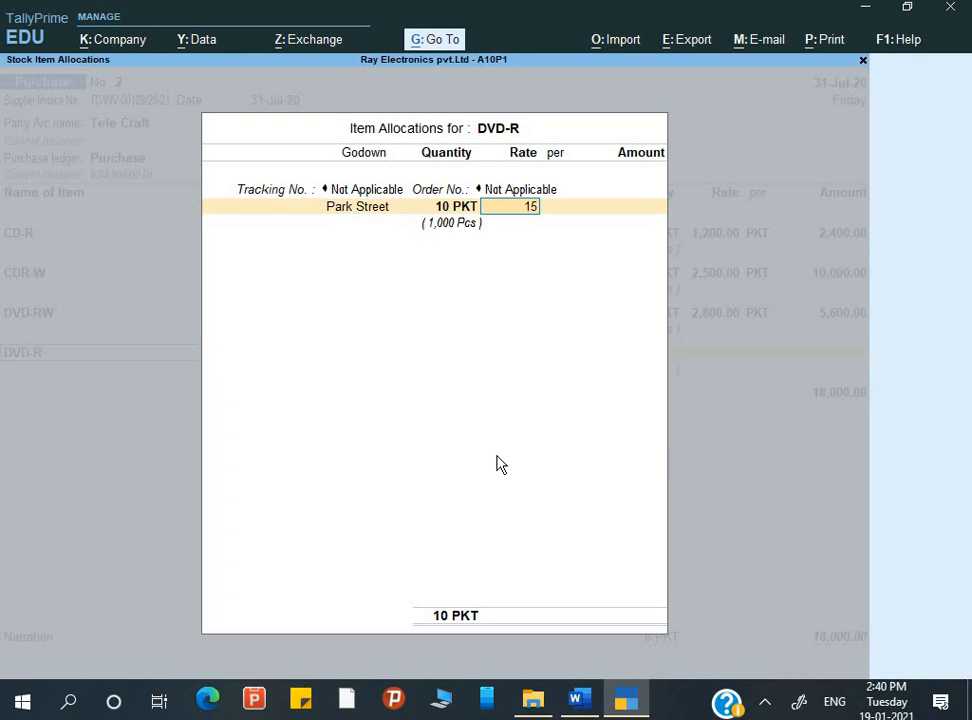
key(Return)
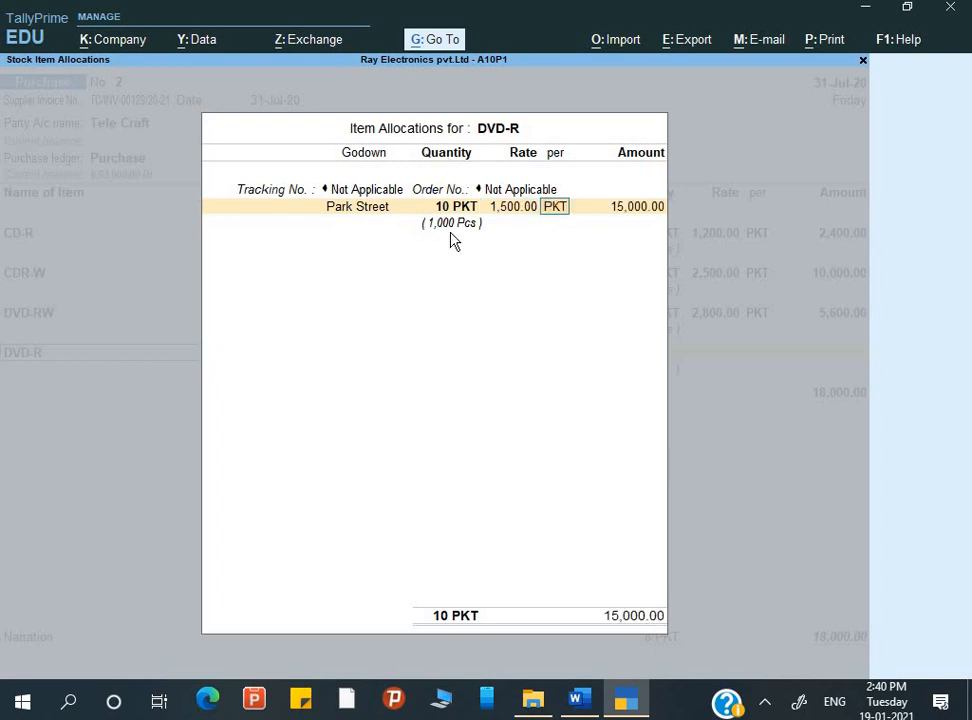
key(Return)
key(Return)
key(Return)
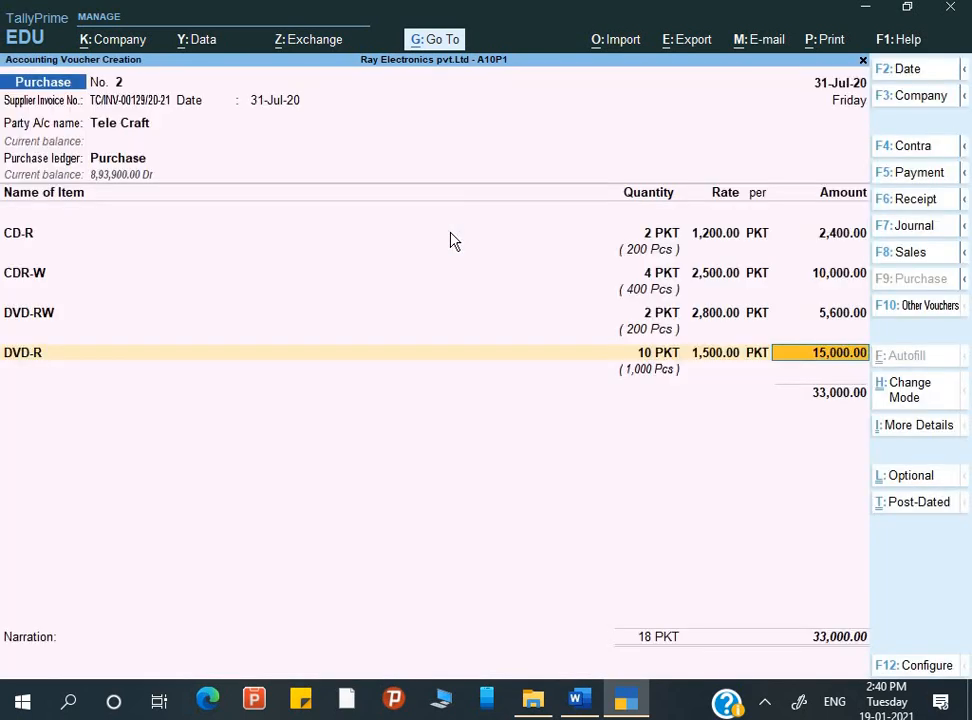
key(Return)
End the item list and accept Tele Craft's bill-wise details as a New Ref under the supplier invoice number for the full amount
key(Return)
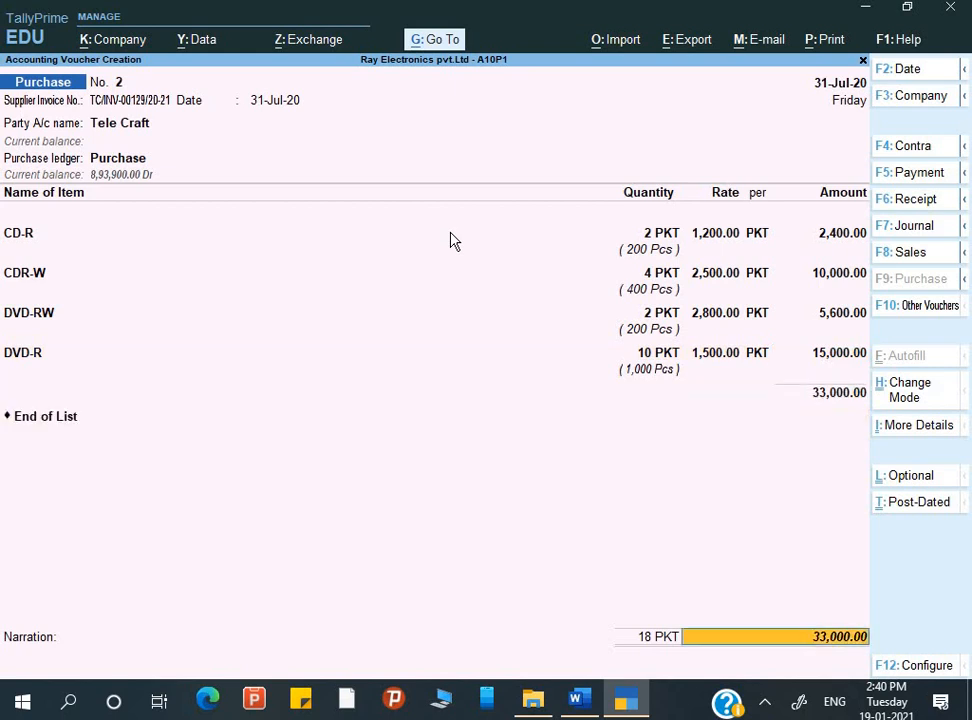
key(Return)
key(Return)
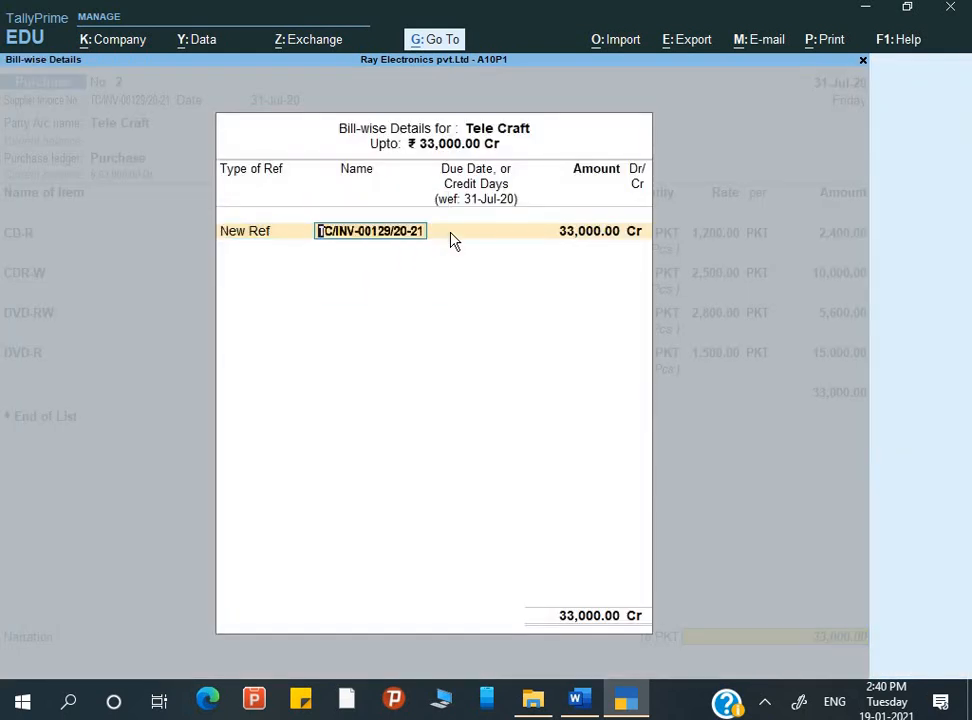
key(Return)
key(Return)
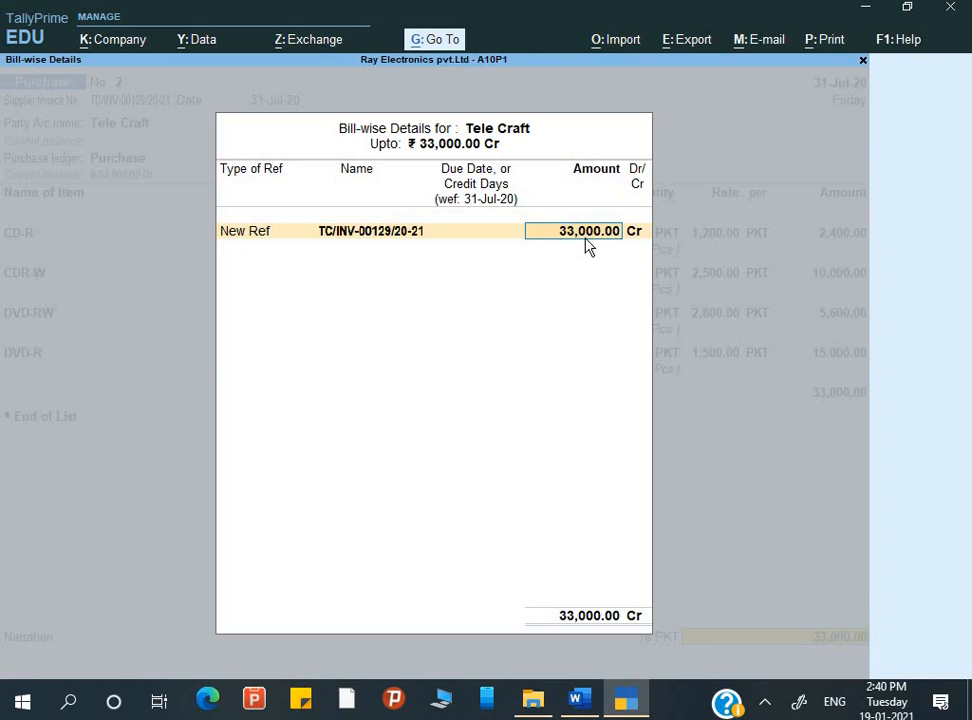
key(Return)
key(Return)
Enter the narration "Being goods purchase" and save the purchase voucher
text(B)
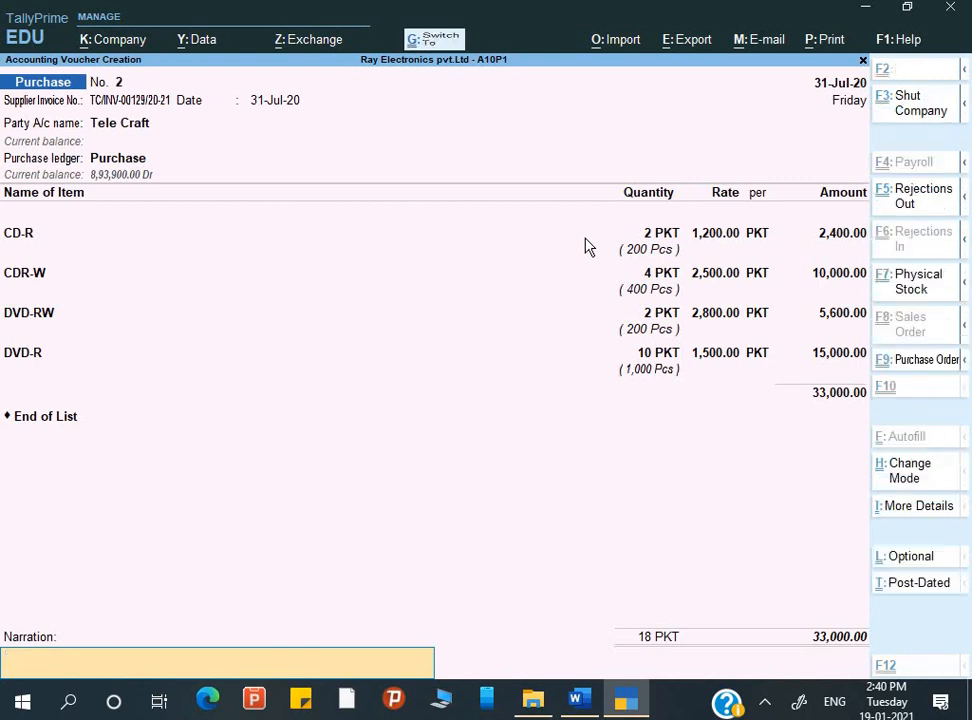
text(eing goods purchase)
key(Return)
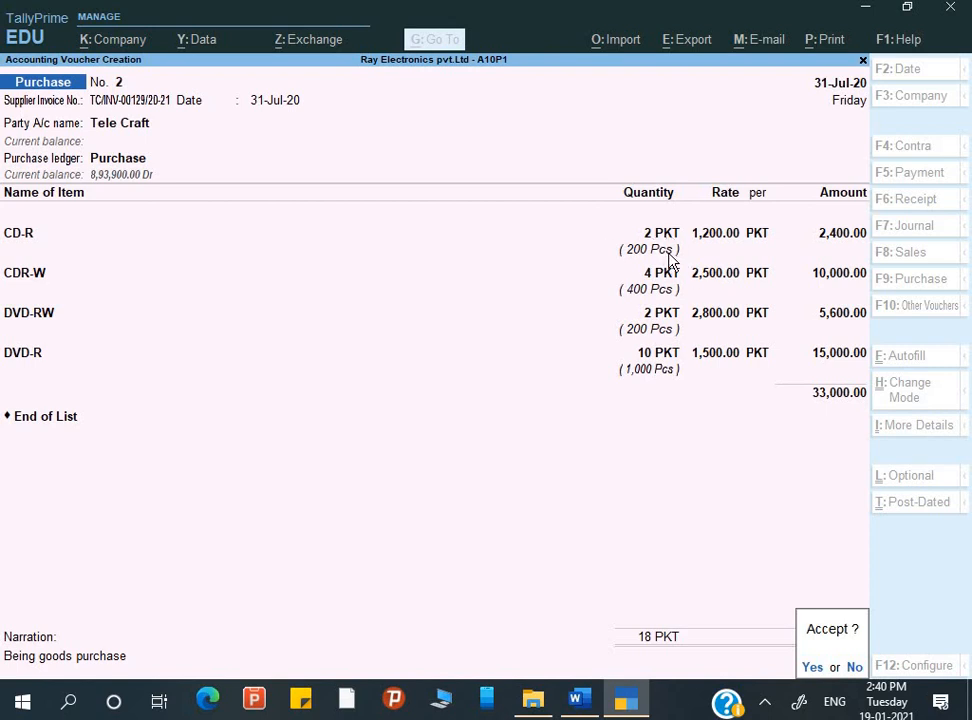
key(Return)
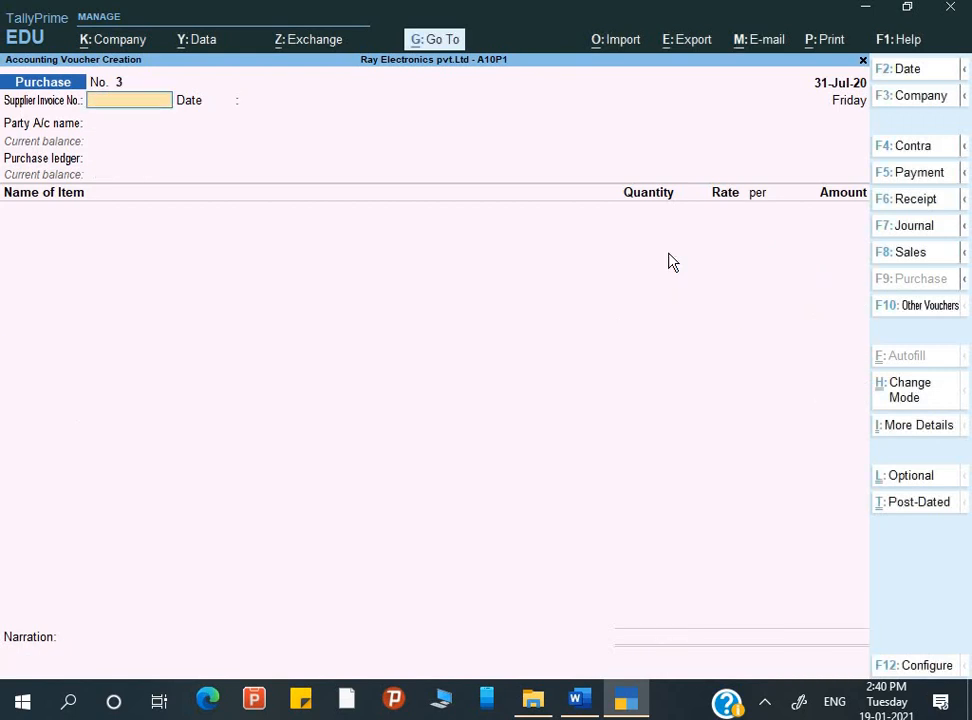
Read Q.7 in the Word assignment for the details of the return to Tele Craft, and return to TallyPrime
key(alt+Tab)
scroll(506, 410, down, 4)
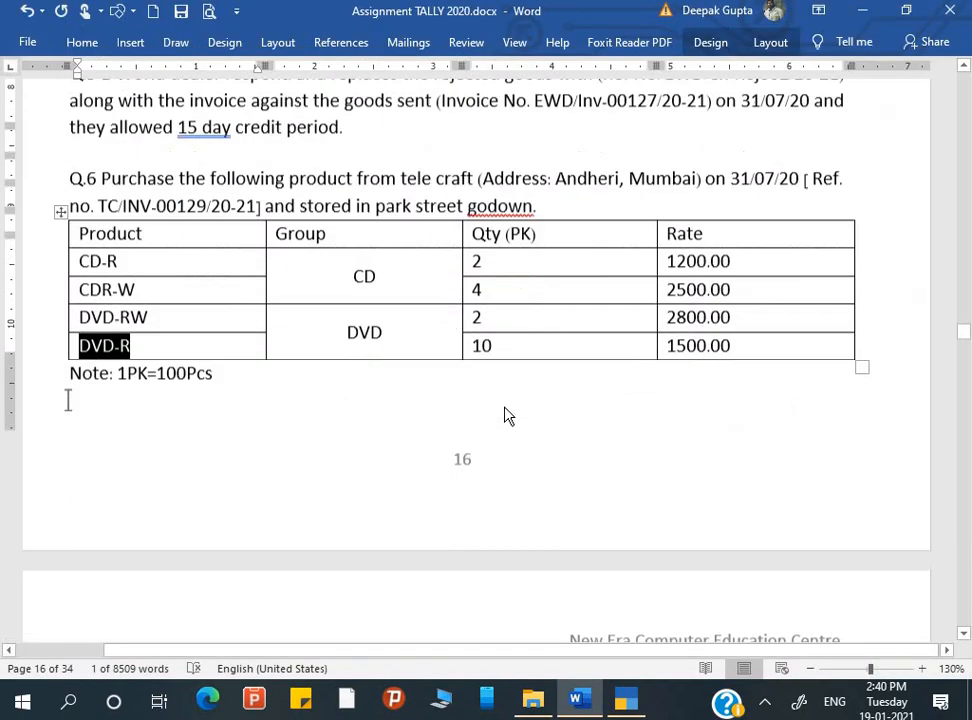
scroll(506, 407, down, 2)
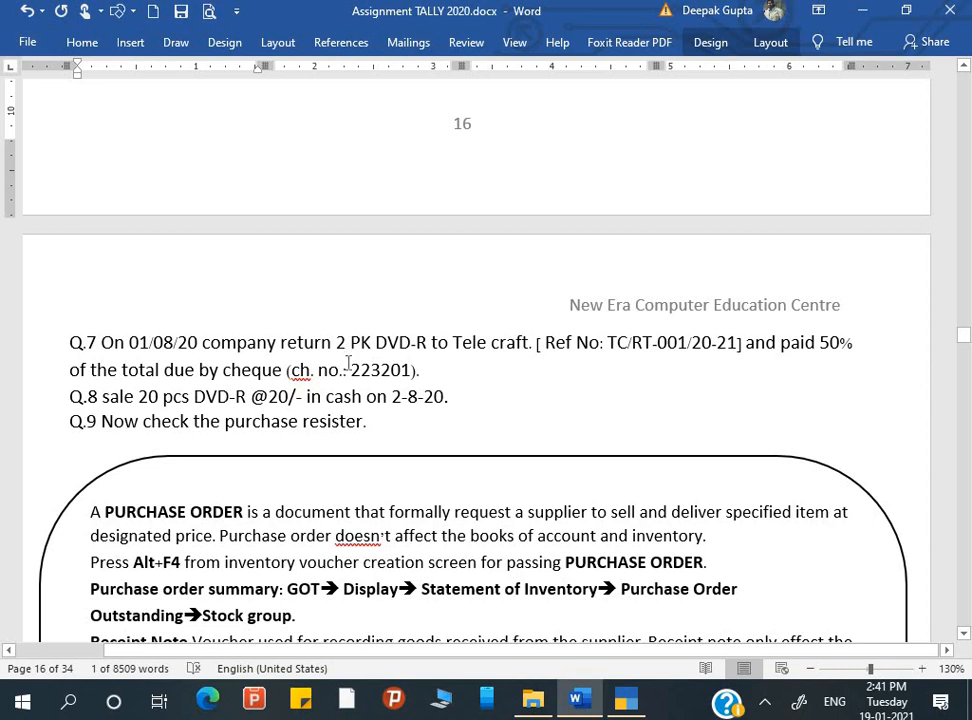
key(alt+Tab)
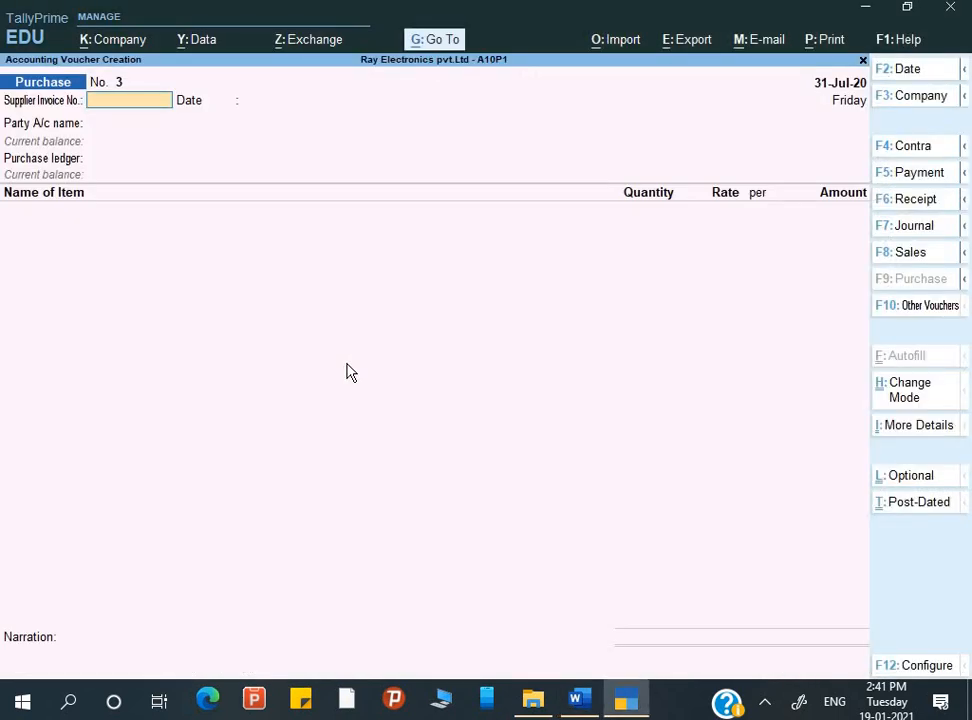
click(900, 312)
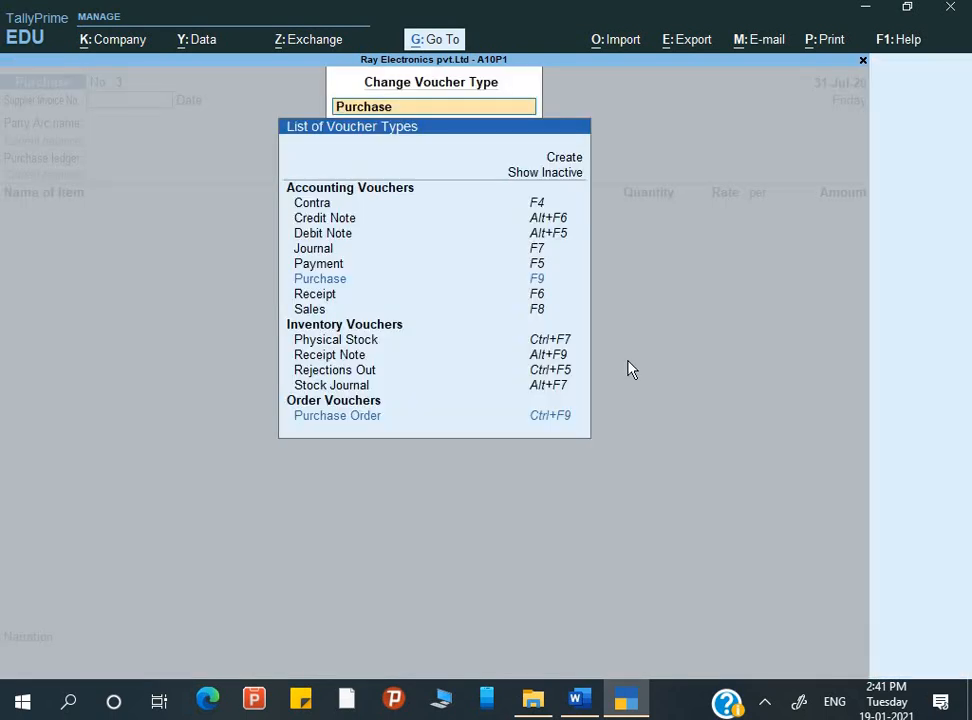
key(Down)
key(Up)
key(Up)
key(Up)
key(Up)
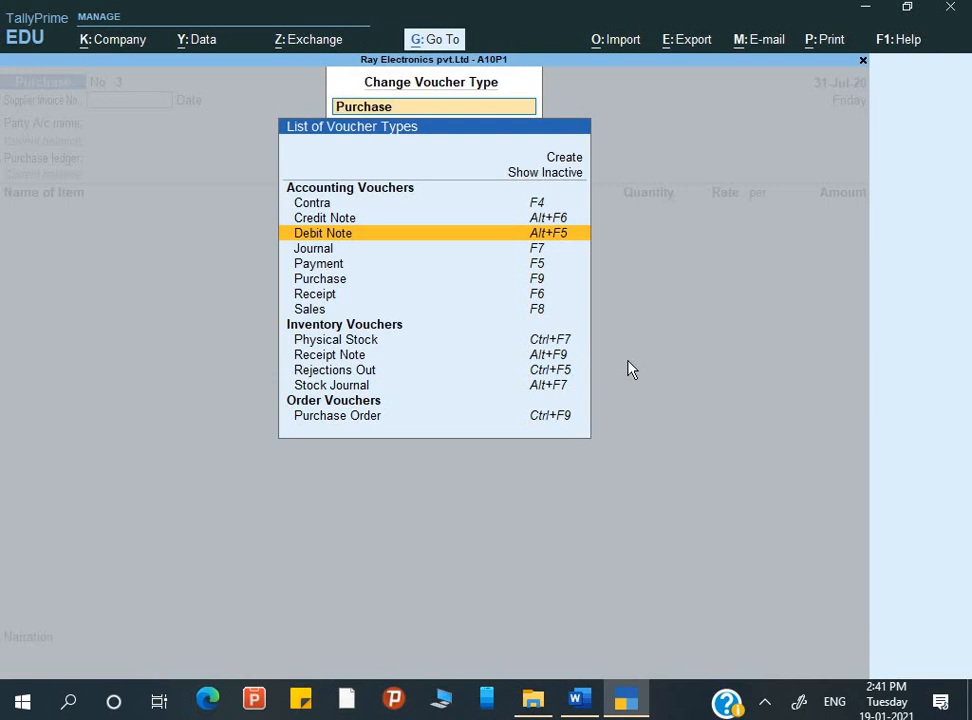
key(Escape)
Start a Debit Note voucher and keep its mode as Item Invoice
key(alt)
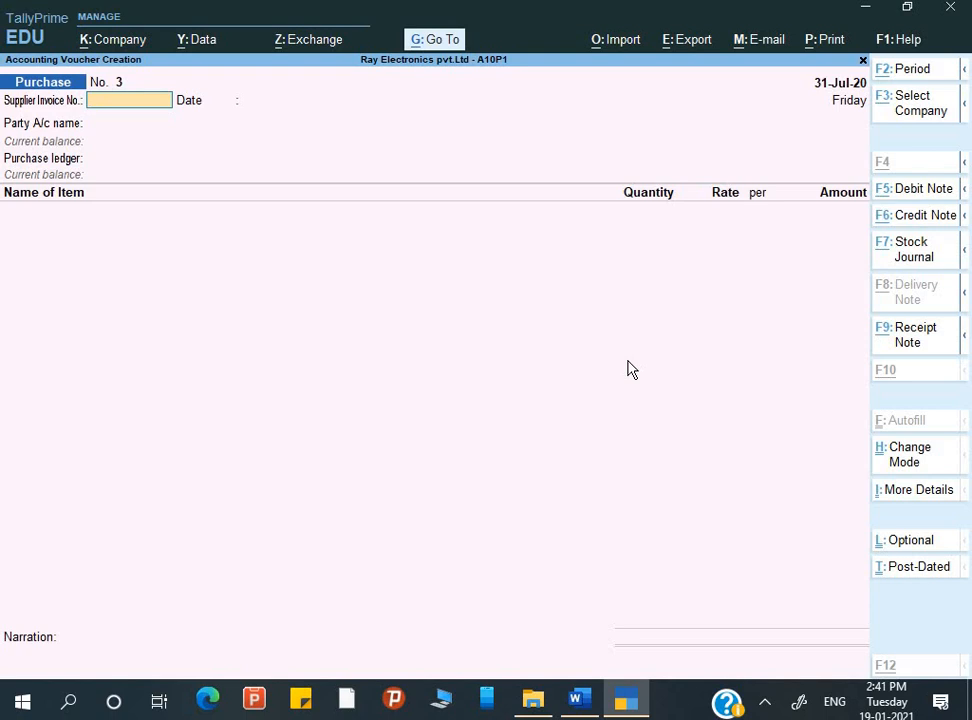
key(alt+F5)
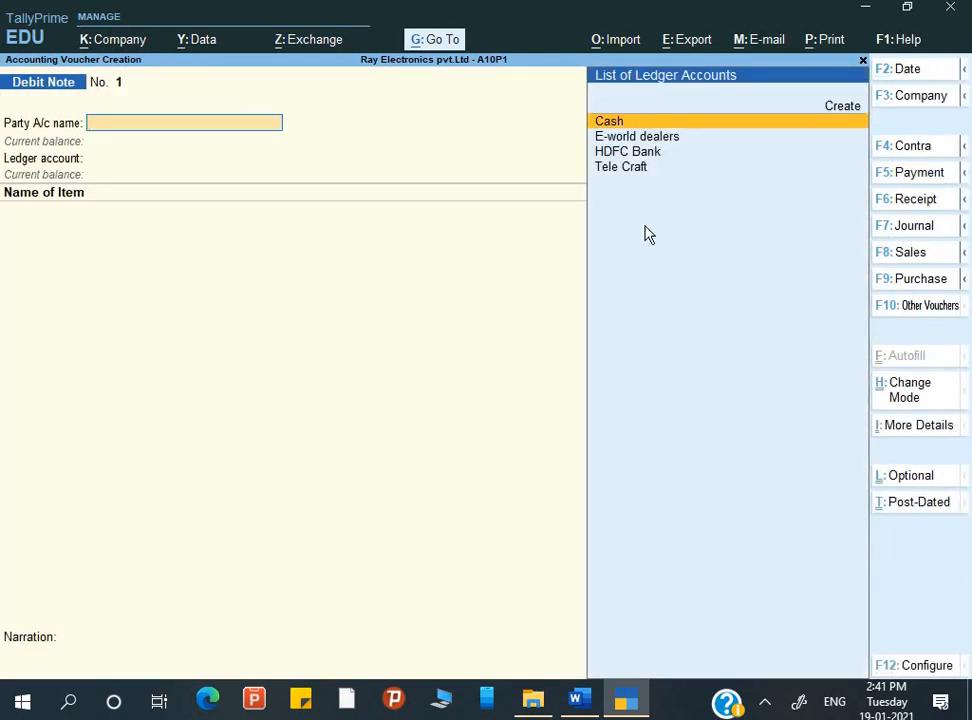
click(895, 388)
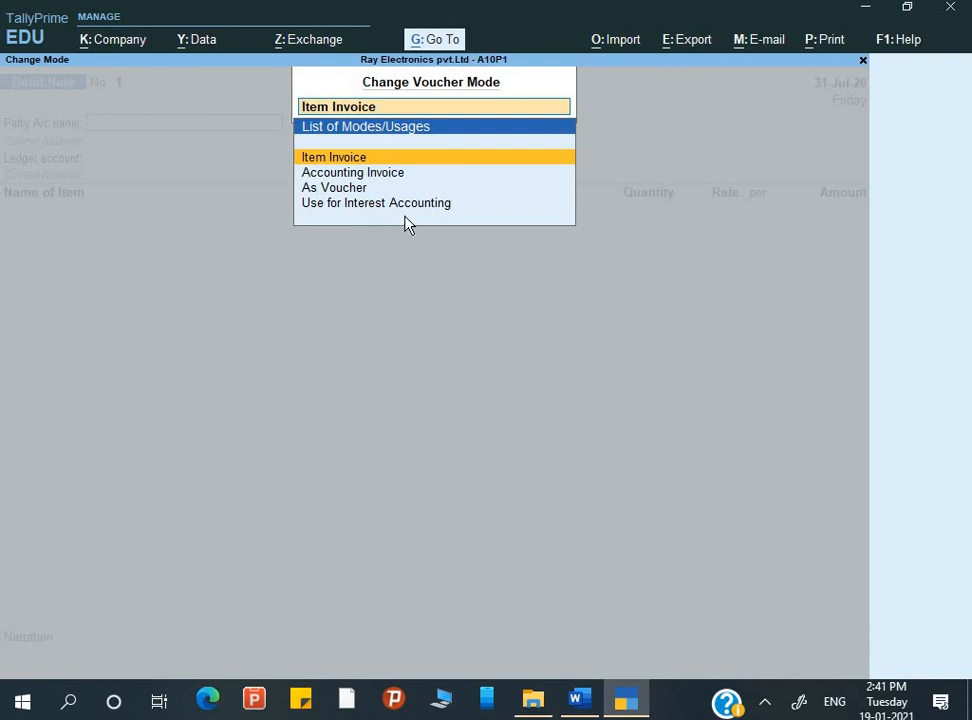
key(BackSpace)
key(Return)
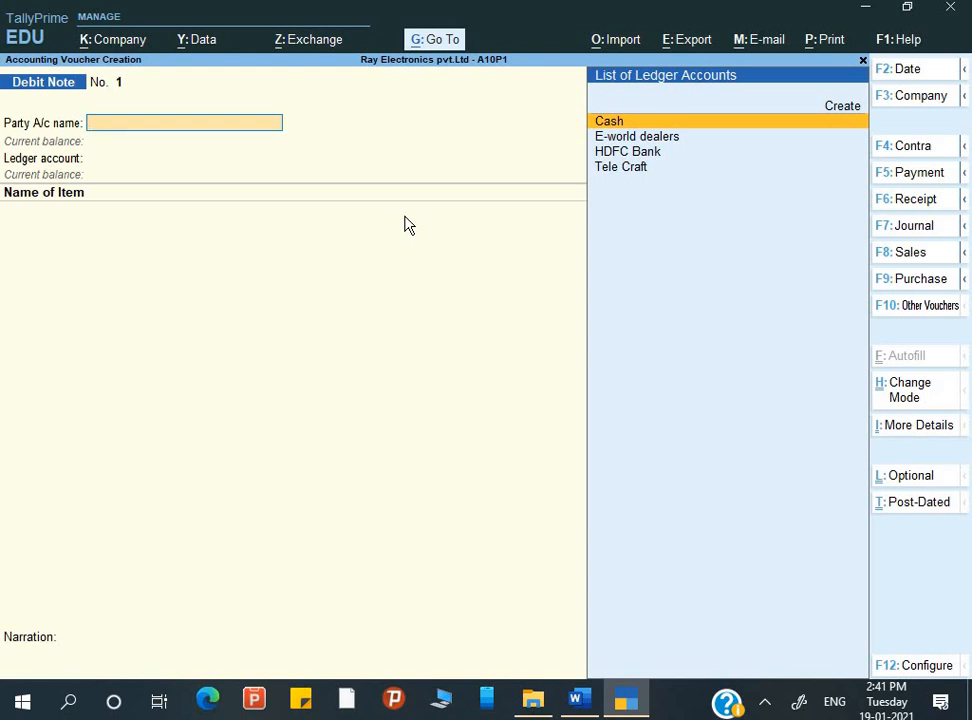
Choose Tele Craft as the debit note's party account
key(Down)
key(Down)
key(Down)
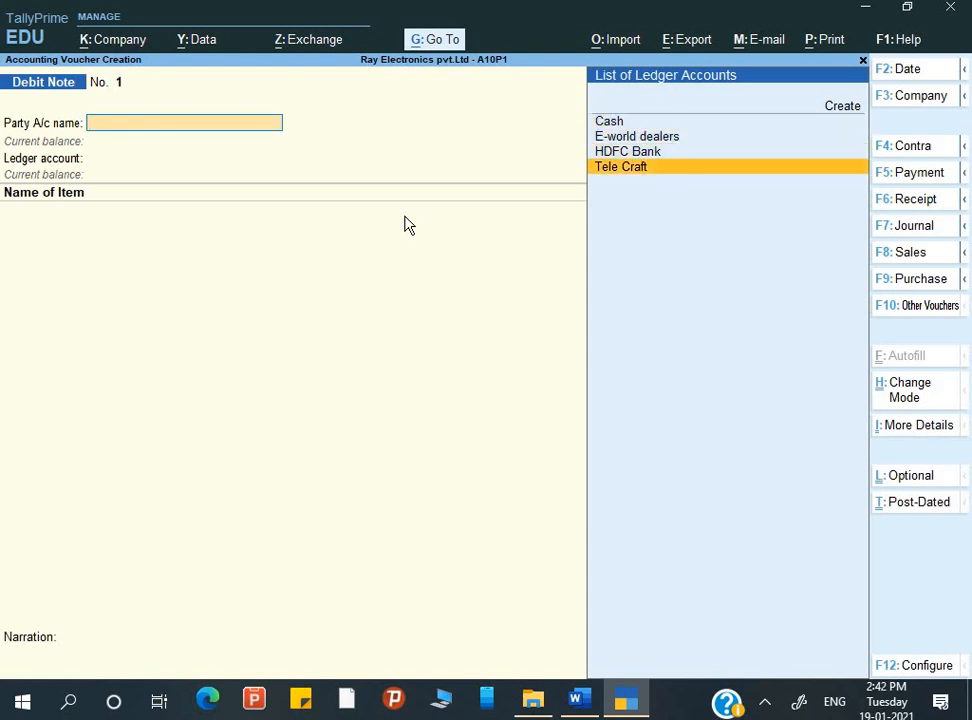
key(Return)
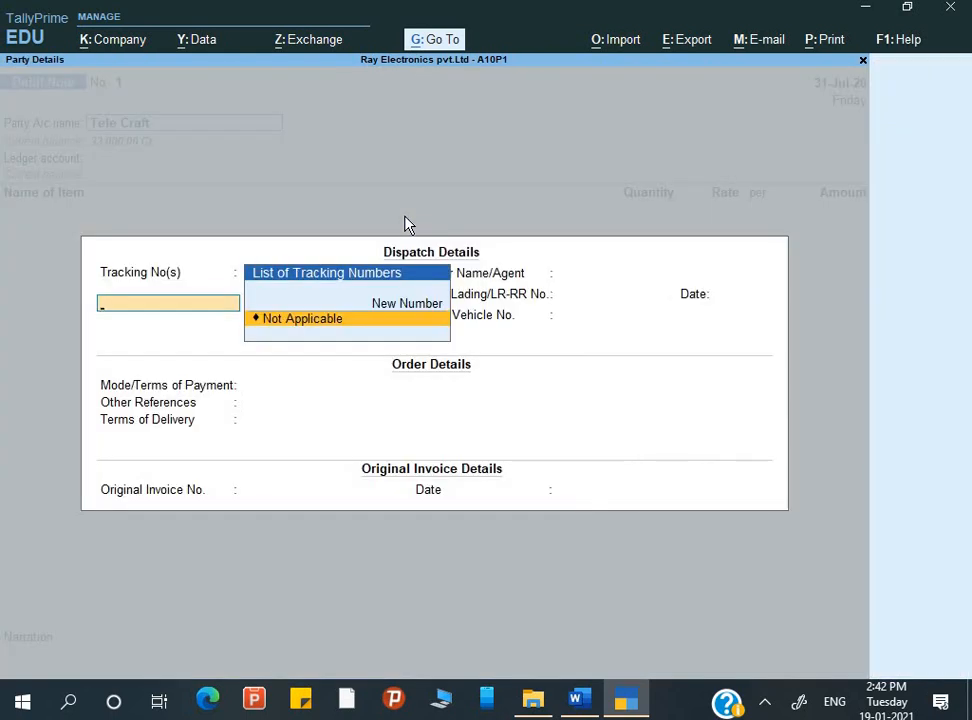
Set the debit note's date to 1-Aug-20, checking it against Q.7 in Word, and keep Tele Craft as the party
key(Escape)
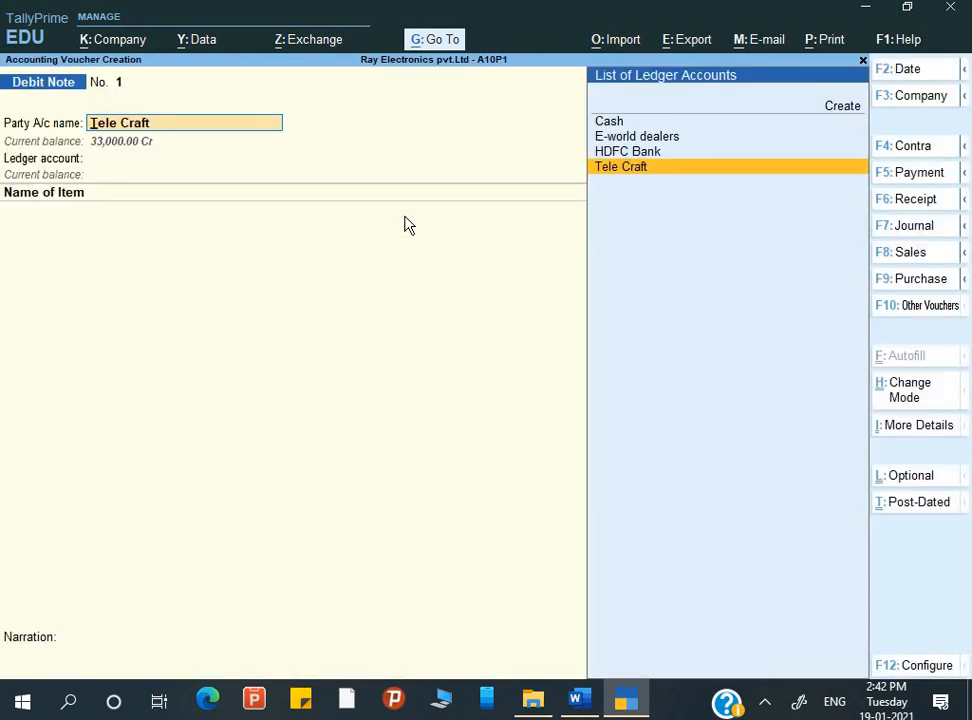
key(F2)
key(Escape)
key(alt)
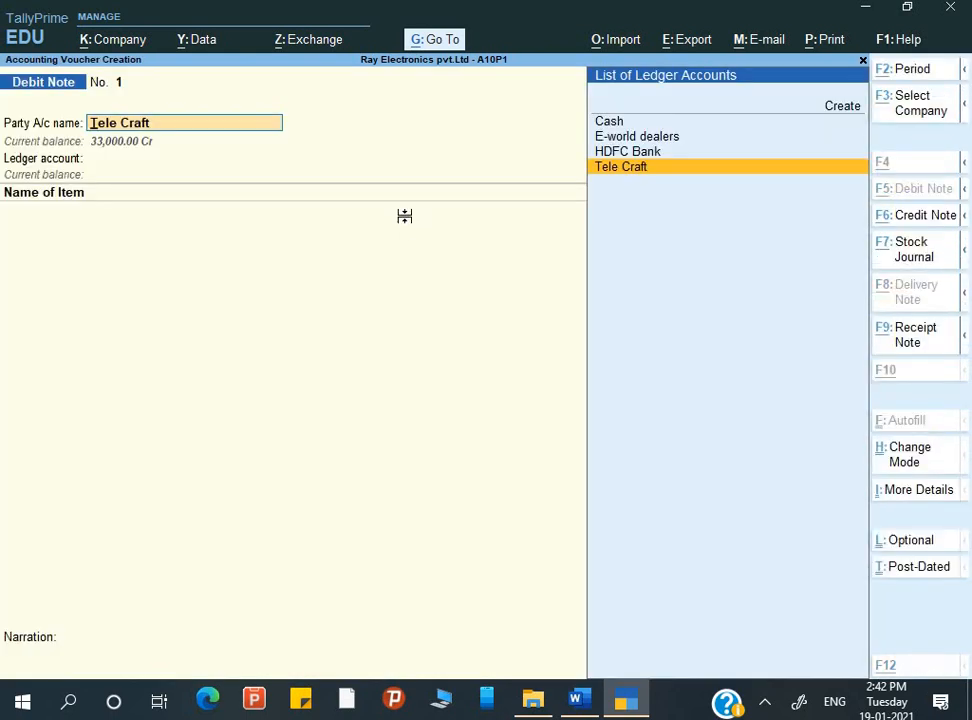
key(alt+Tab)
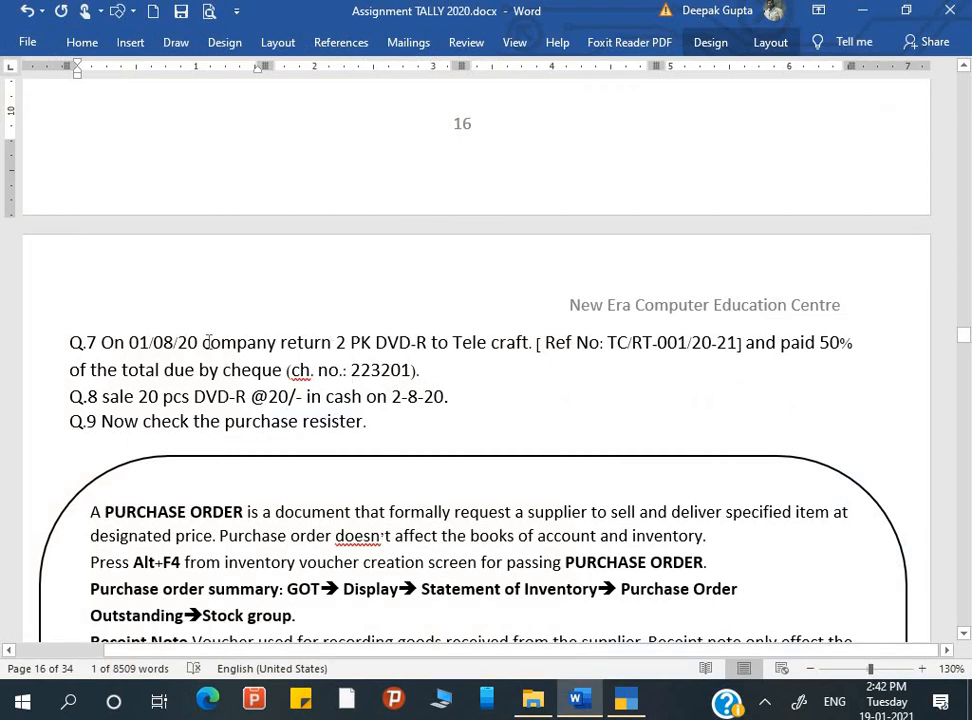
key(alt+Tab)
key(Return)
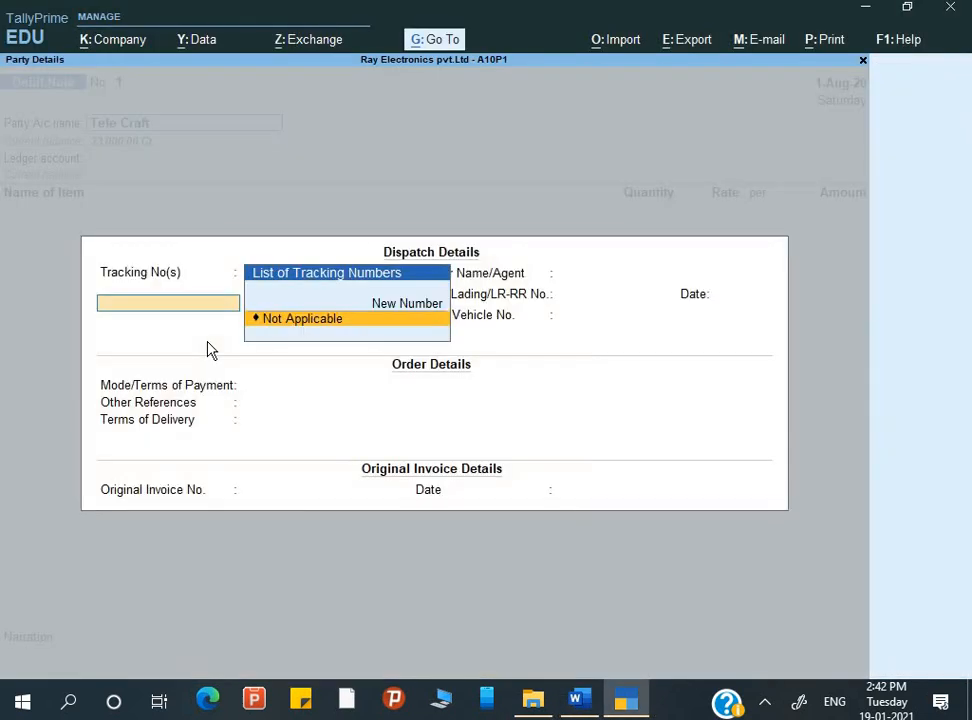
Leave the debit note's tracking number as Not Applicable and its other dispatch and order details blank
key(Return)
key(Return)
key(Return)
key(Return)
key(Return)
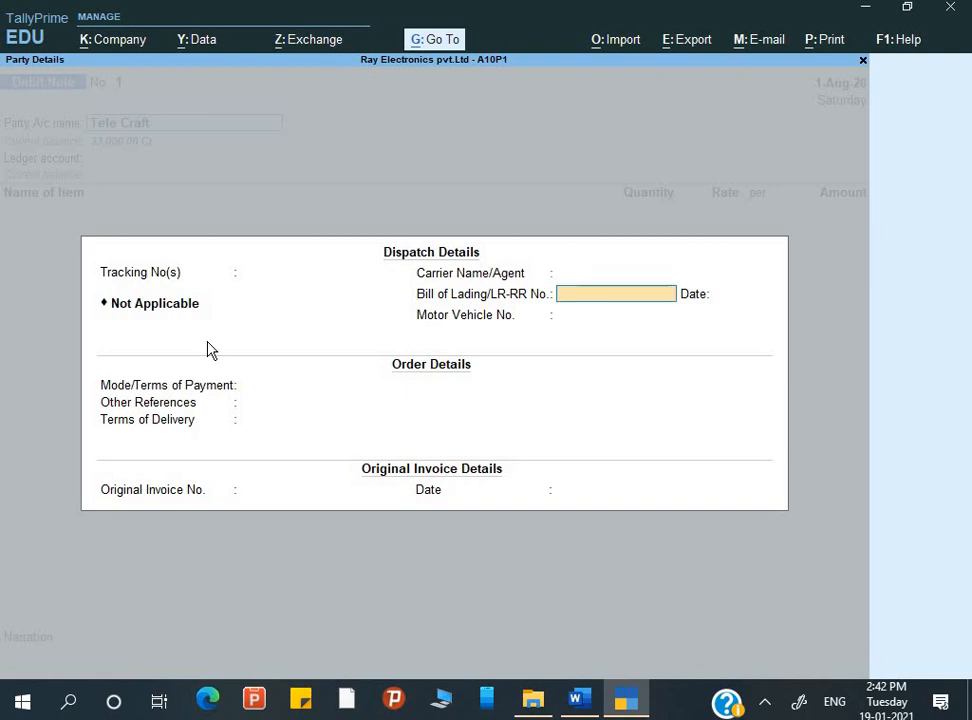
key(Return)
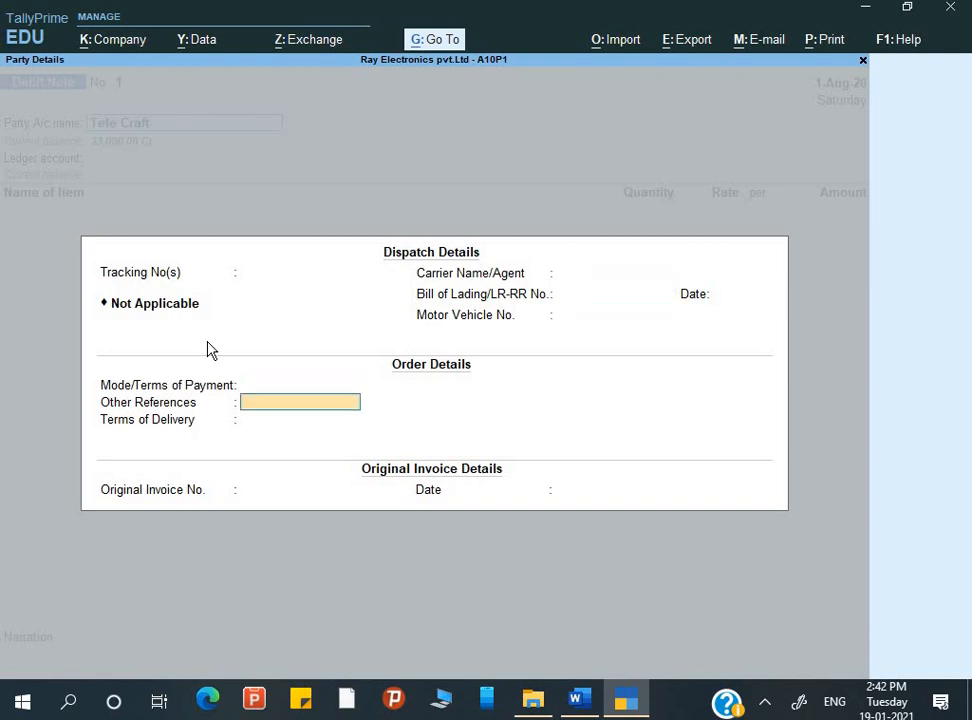
key(Return)
key(Return)
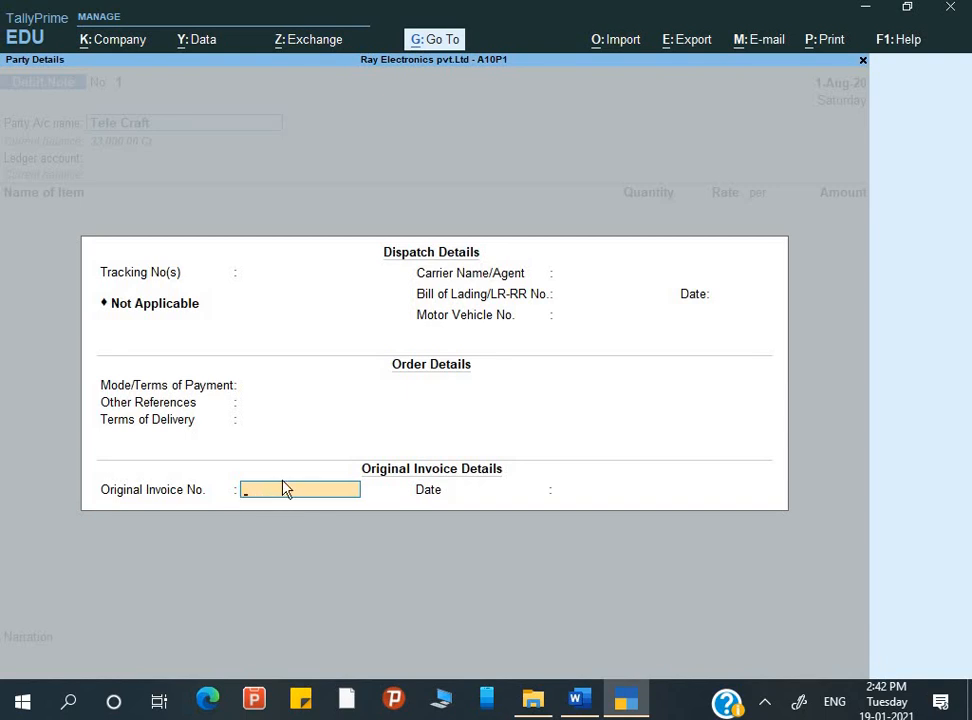
Switch to the Word assignment and copy the purchase reference number TC/INV-00129/20-21 from Q.6
key(alt+Tab)
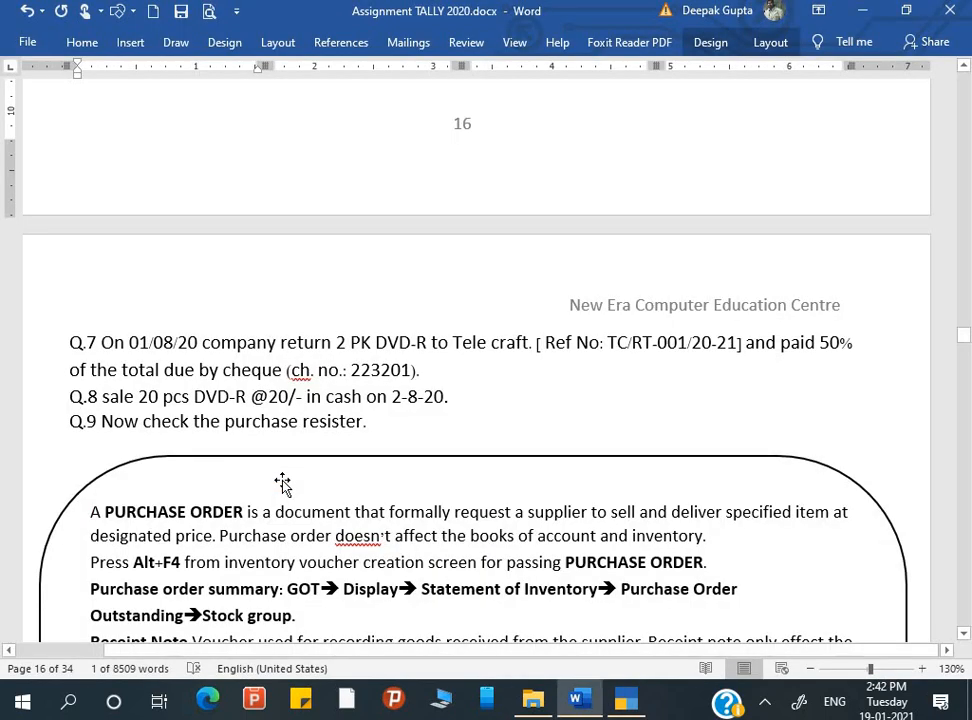
scroll(252, 430, up, 5)
scroll(250, 425, up, 1)
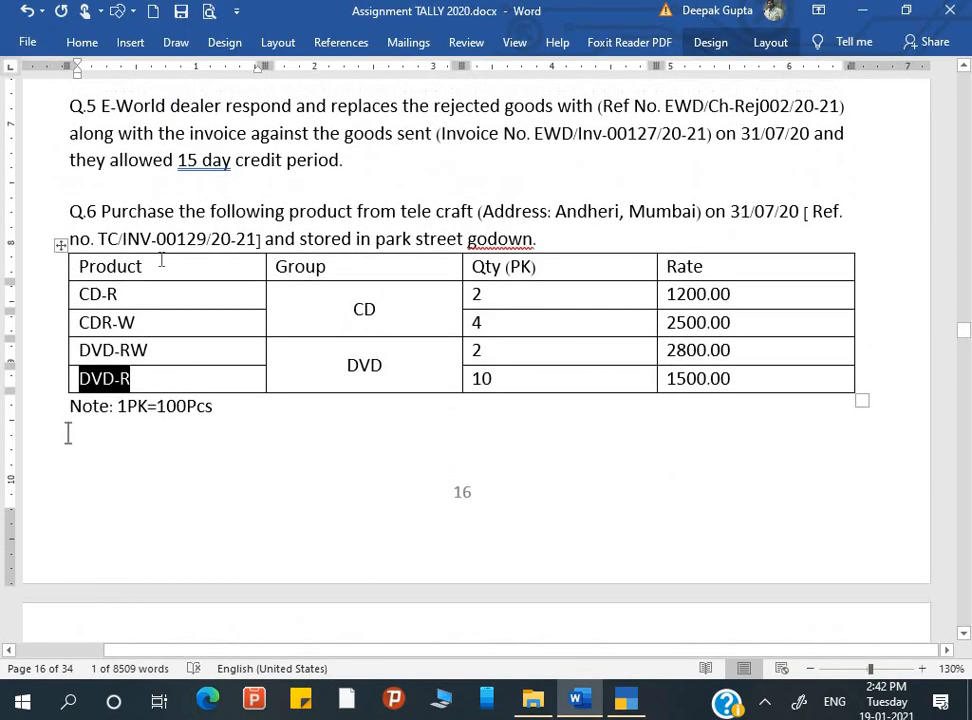
double_click(107, 239)
drag(135, 238, 257, 240)
key(ctrl+c)
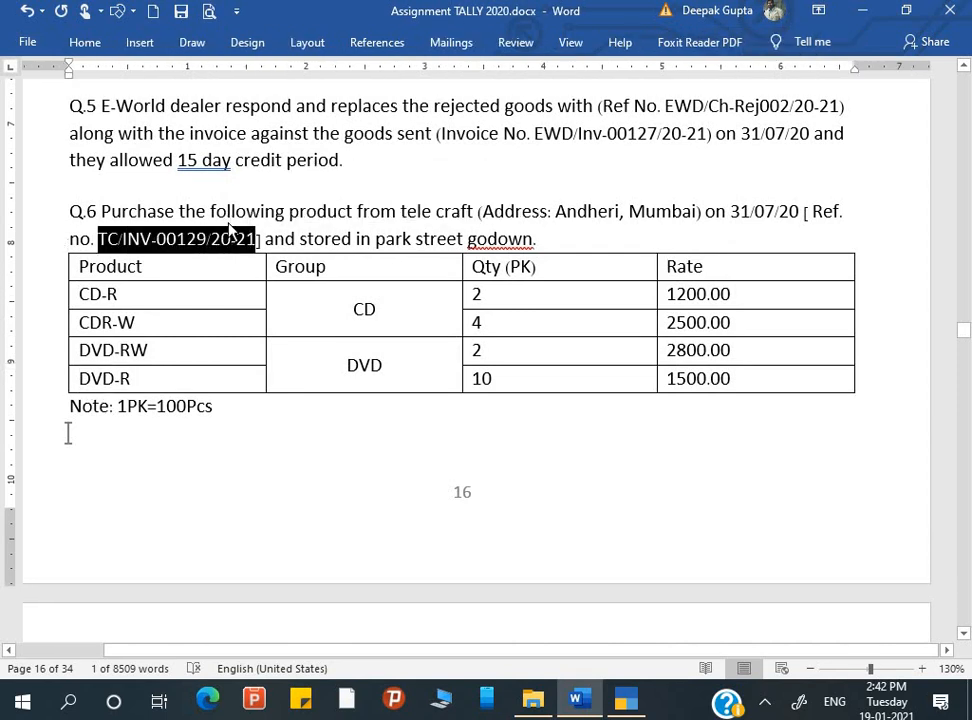
In TallyPrime, enter TC/INV-00129/20-21 as the original invoice number with the Q.6 purchase date, 31/07/20
key(alt+Tab)
key(ctrl+v)
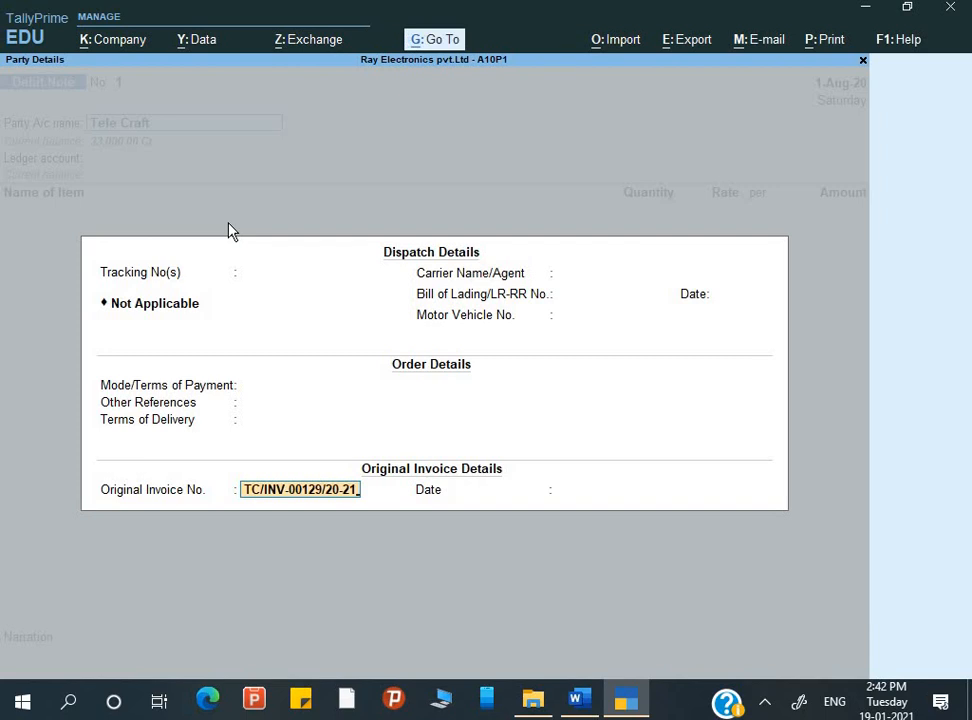
key(Return)
text(31-)
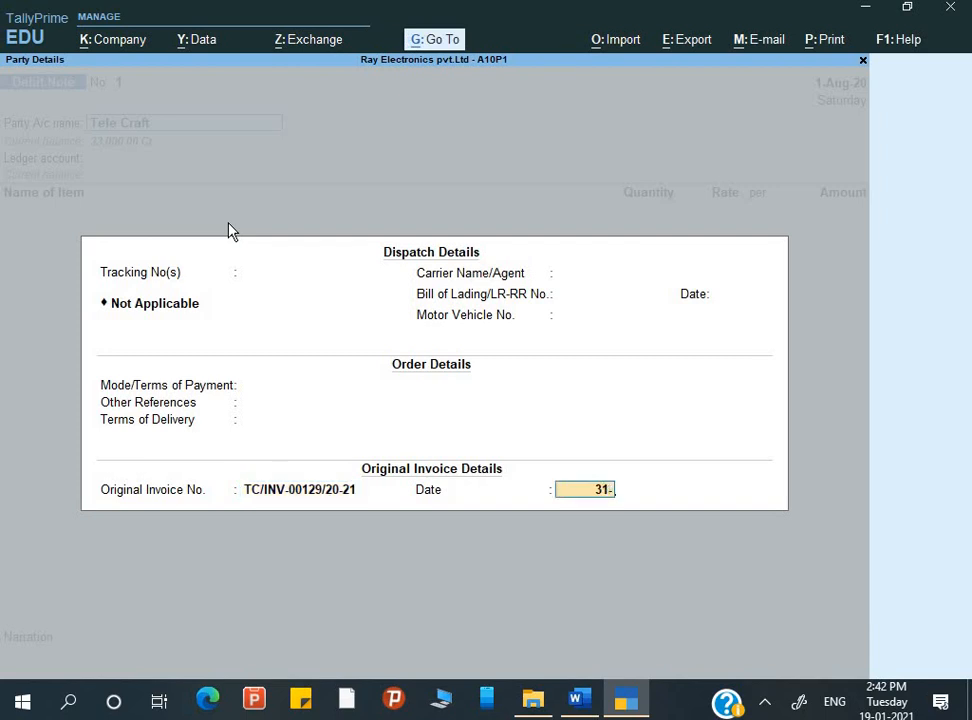
key(Return)
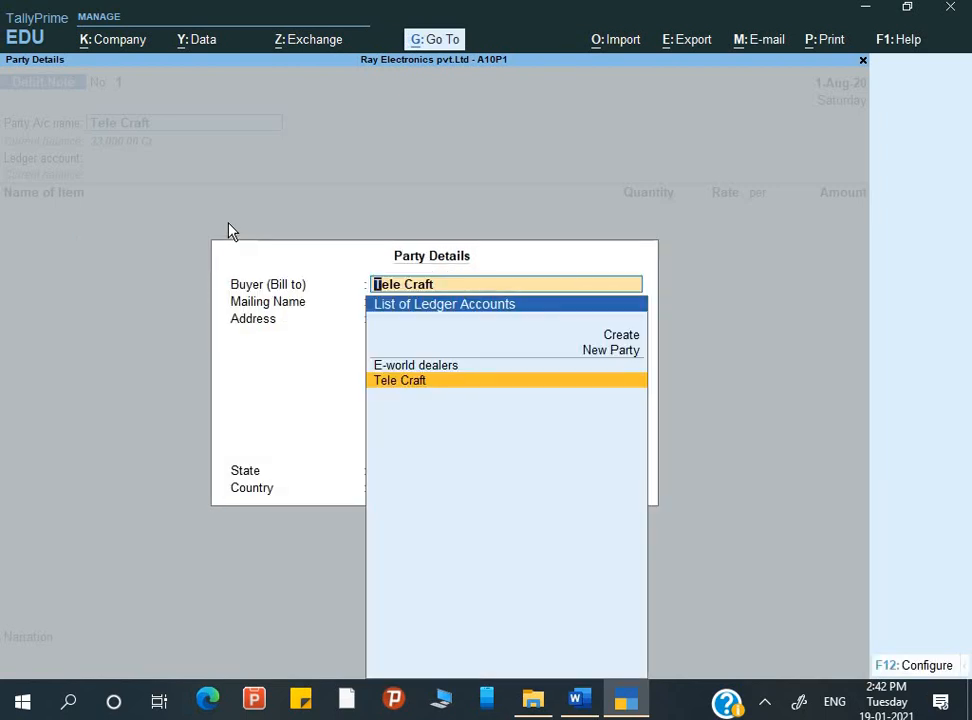
Accept Tele Craft's stored party details and choose Purchase as the debit note's ledger account
key(Return)
key(Return)
key(Return)
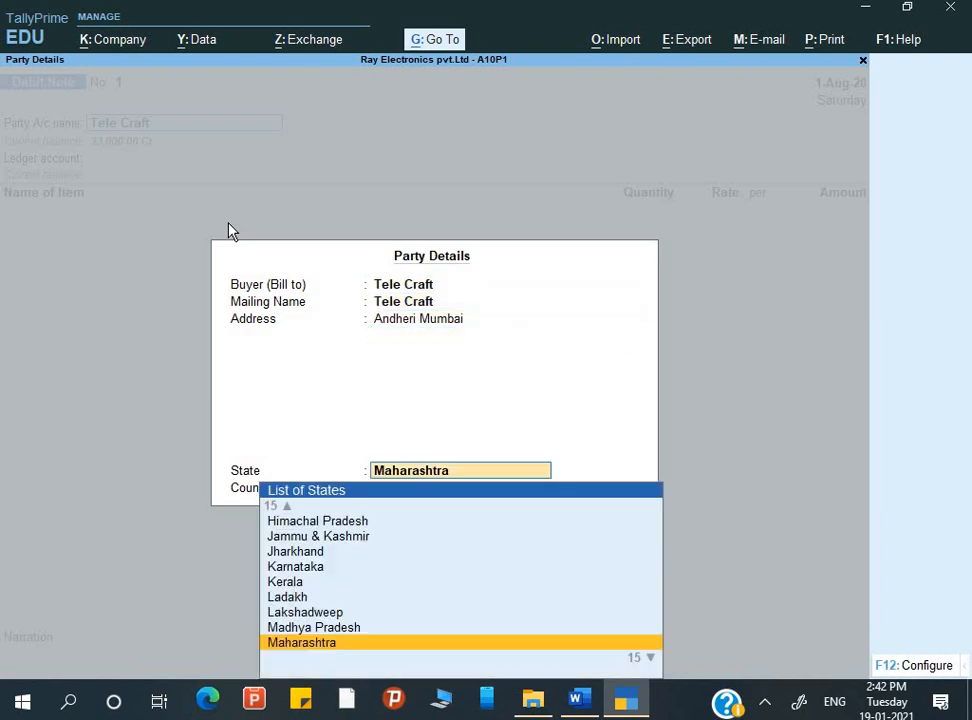
key(Return)
key(Return)
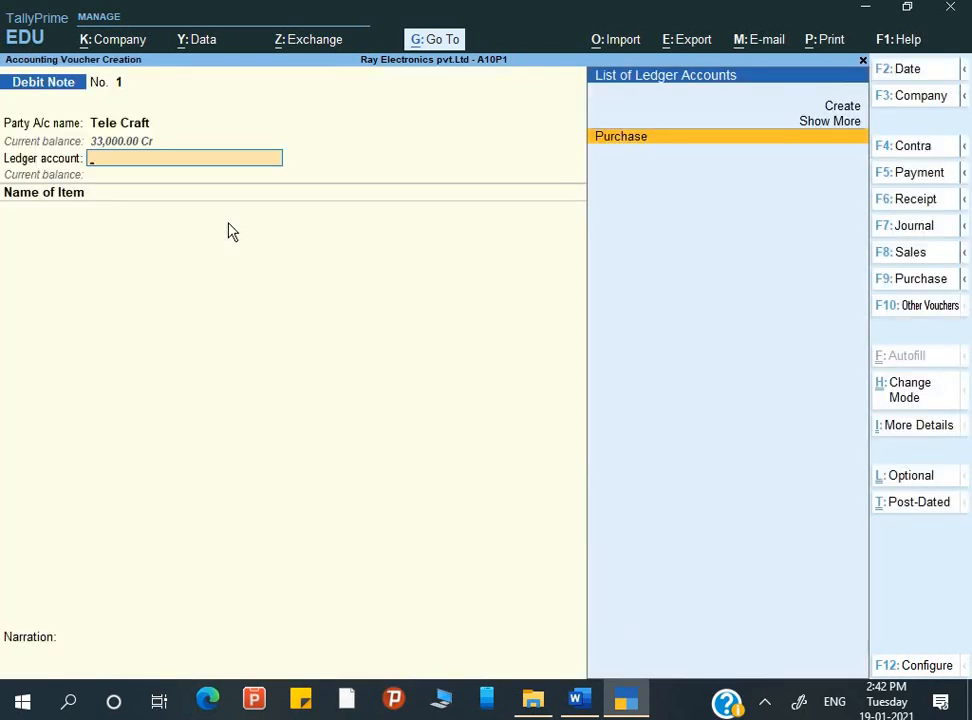
key(Return)
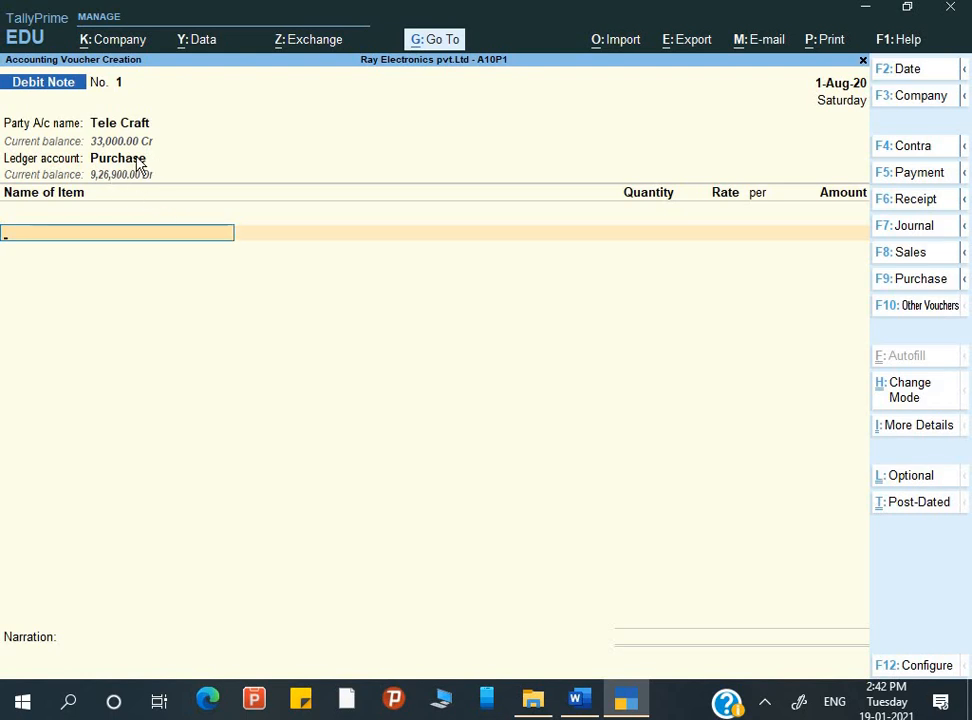
Select DVD-R as the stock item in the debit note's first item line
key(BackSpace)
key(BackSpace)
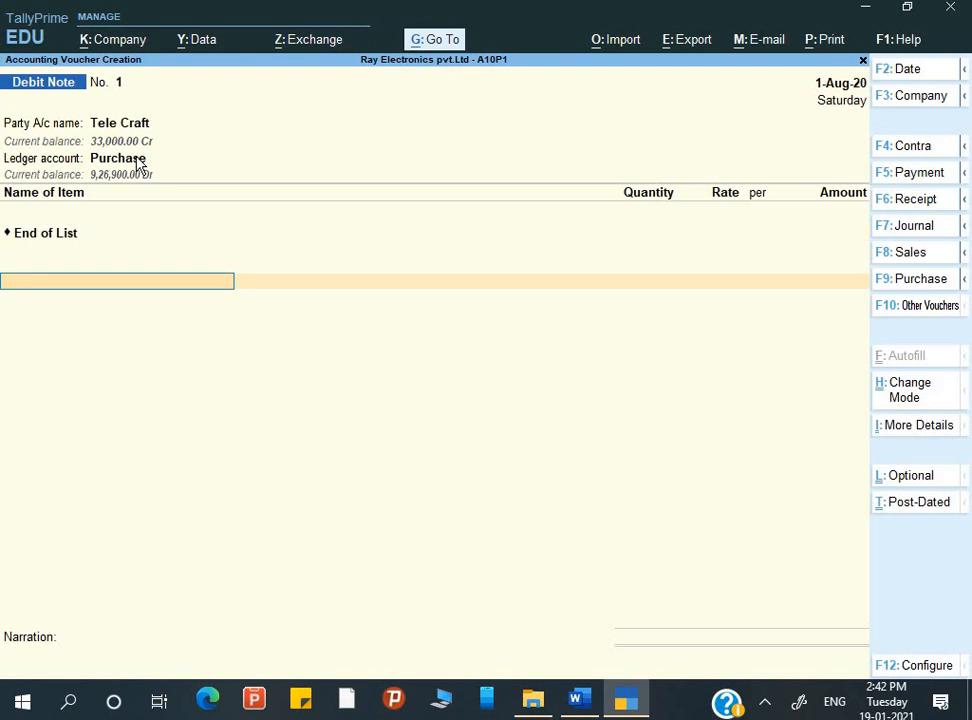
key(Down)
key(Down)
key(Down)
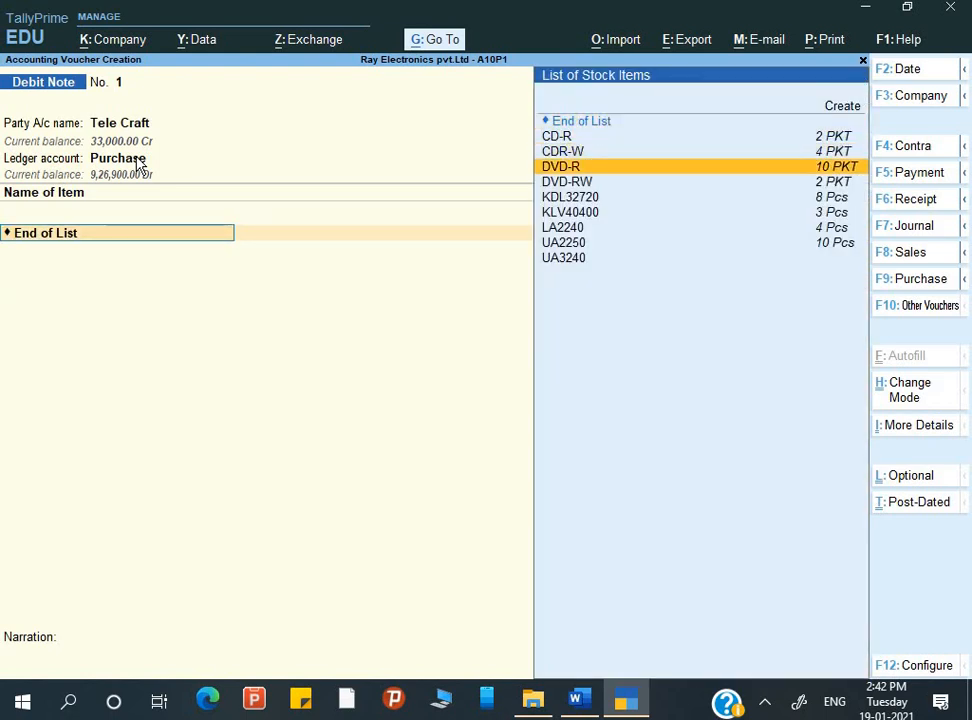
key(Return)
Check the return quantity in Q.7 in Word, and allocate 2 PKT of DVD-R from Park Street at 1,500.00, with no tracking or order number
key(alt+Tab)
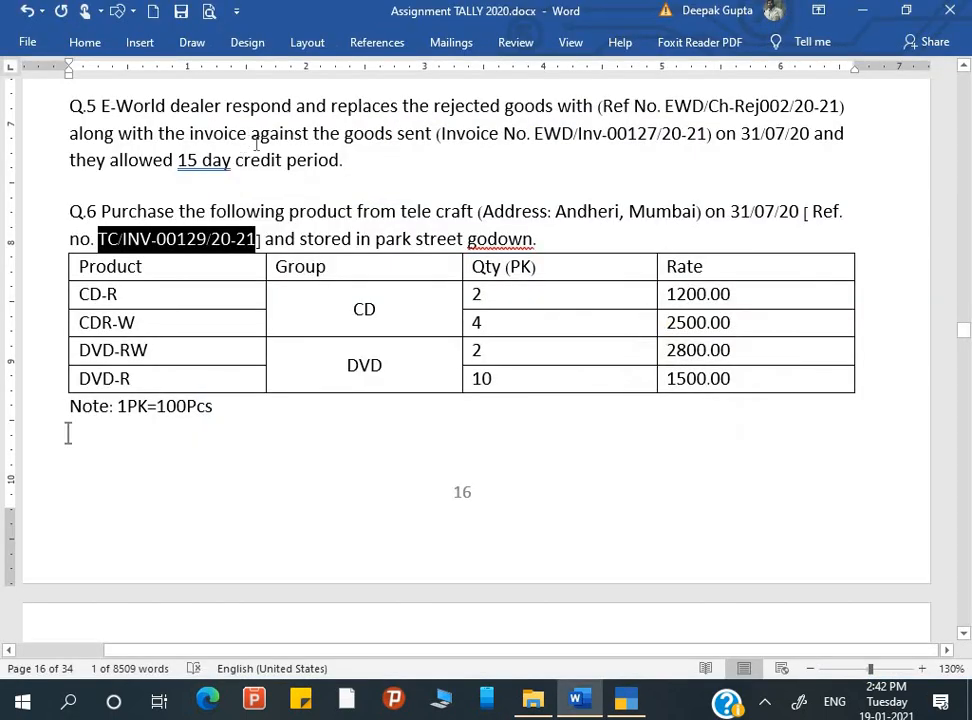
scroll(363, 428, down, 5)
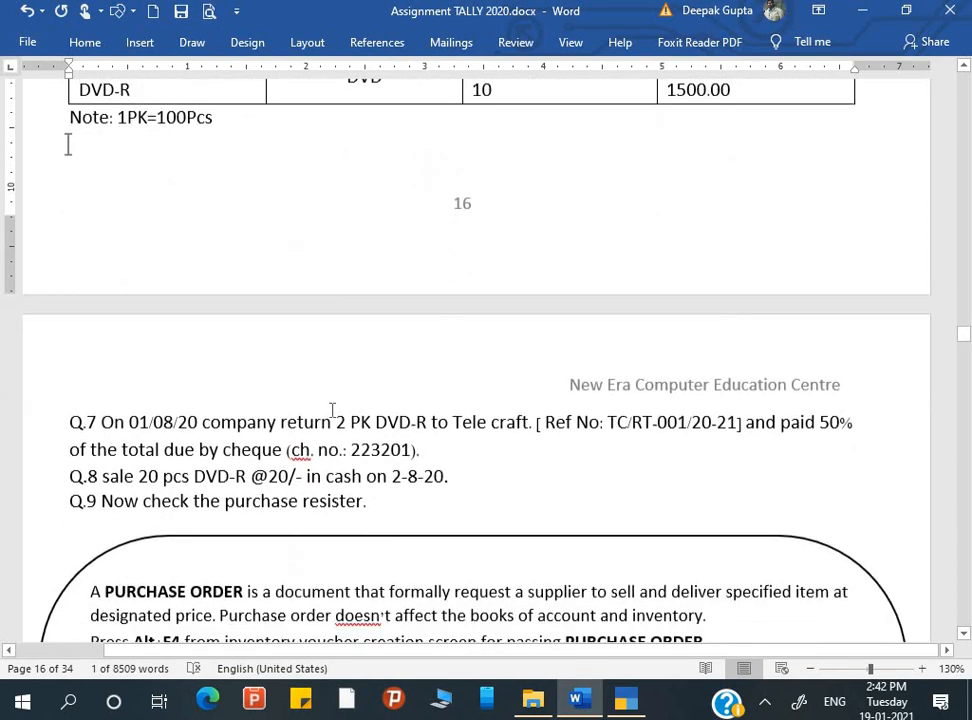
key(alt+Tab)
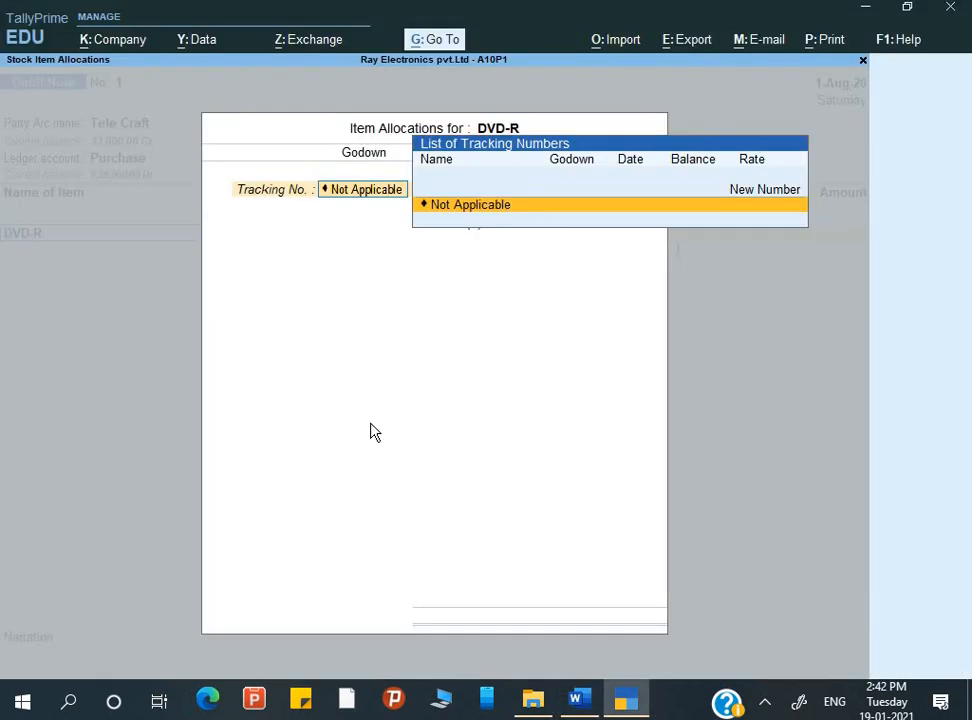
key(Return)
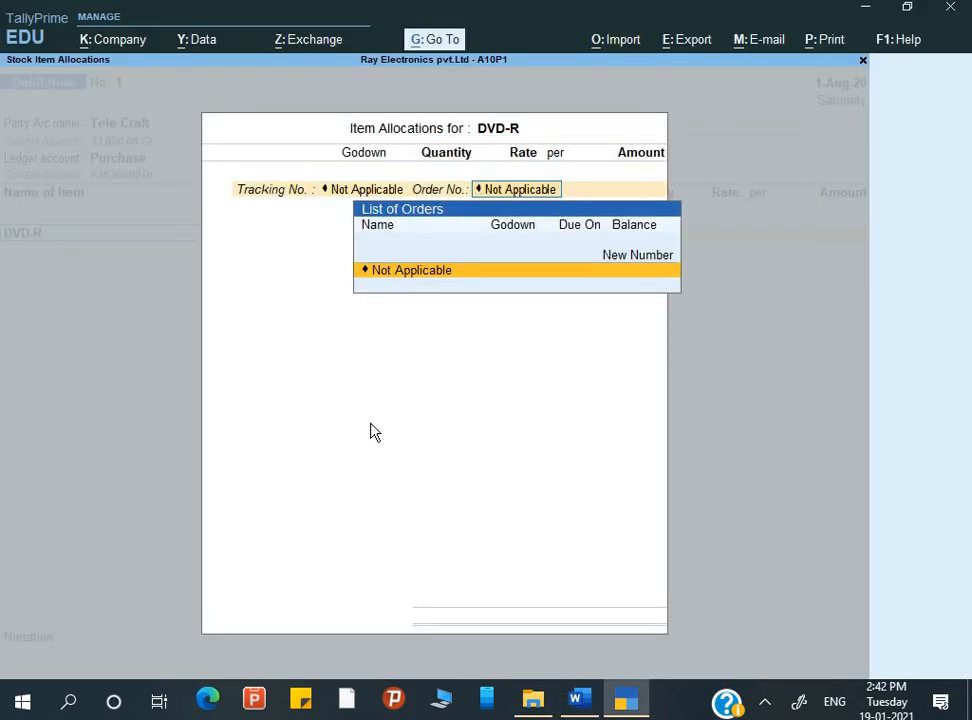
key(Return)
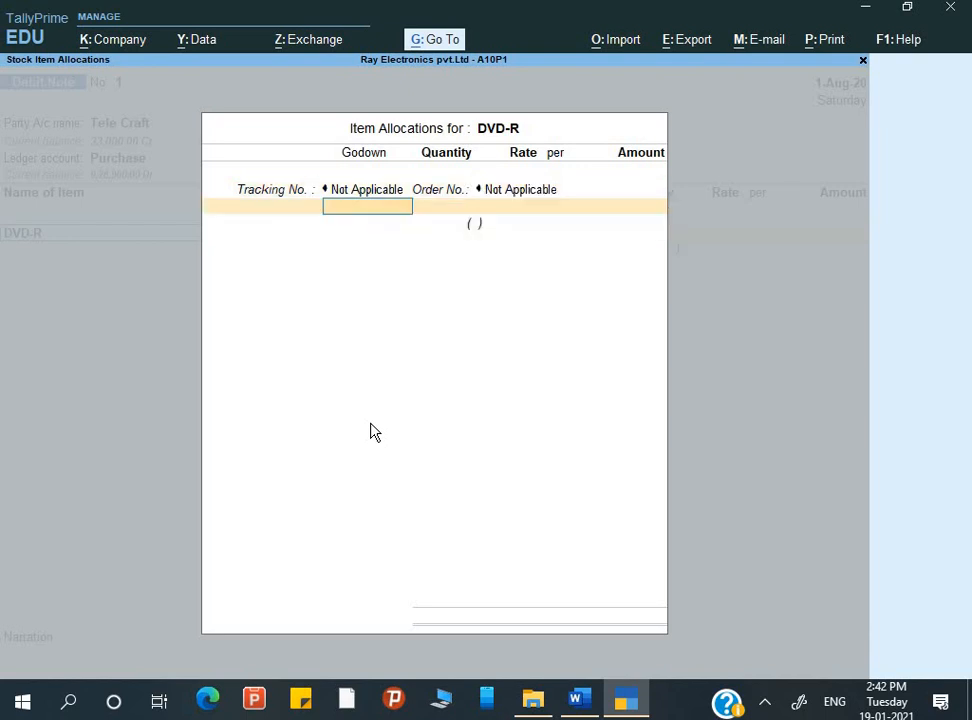
key(Down)
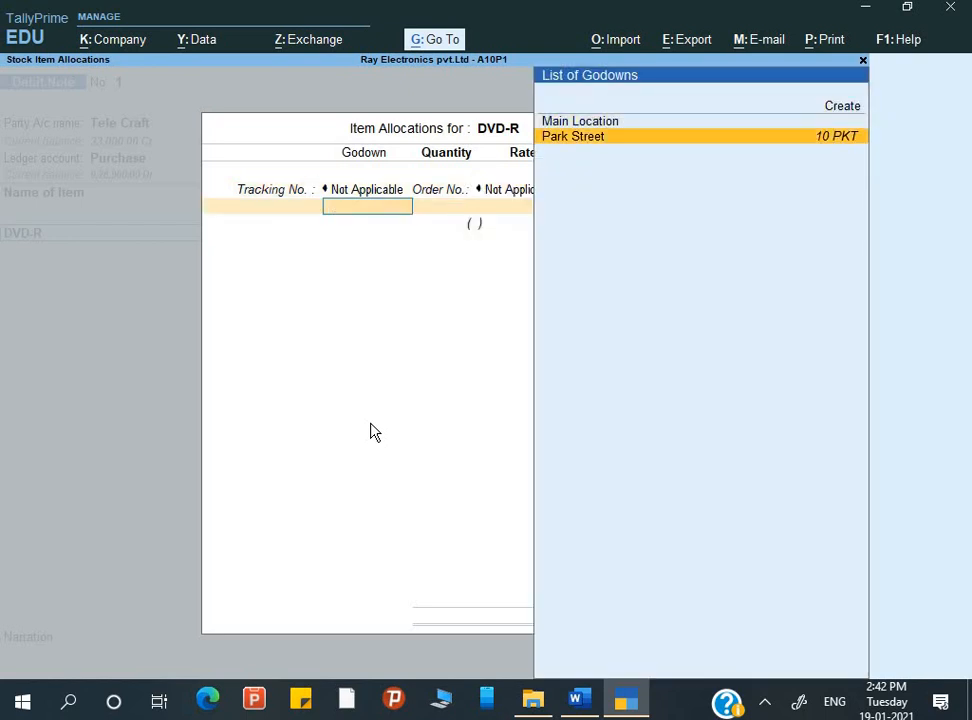
key(Return)
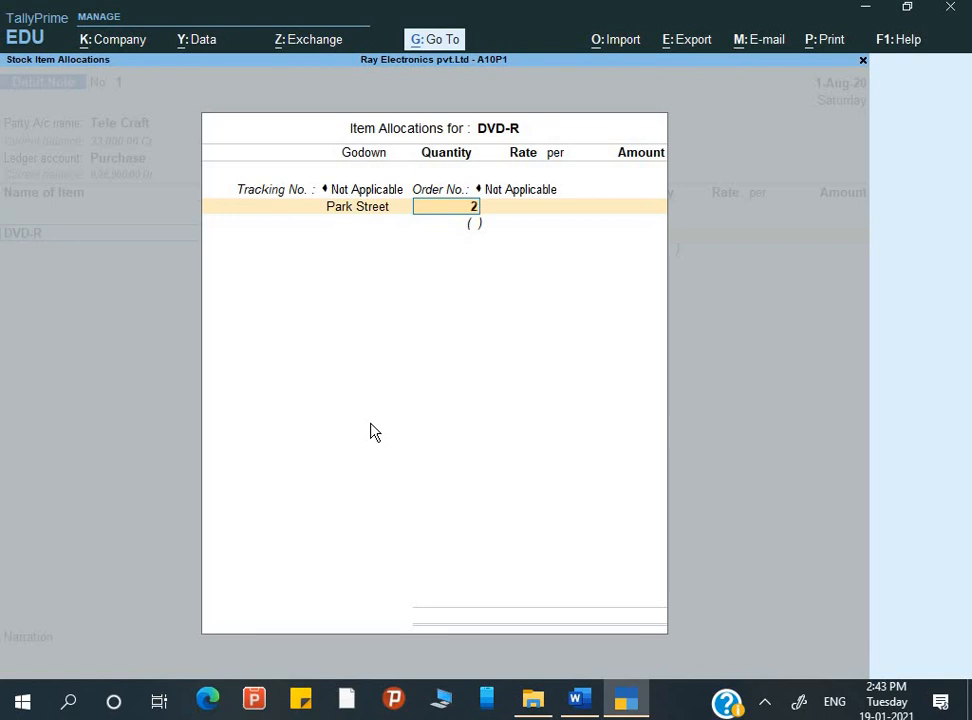
key(Return)
key(Return)
key(Return)
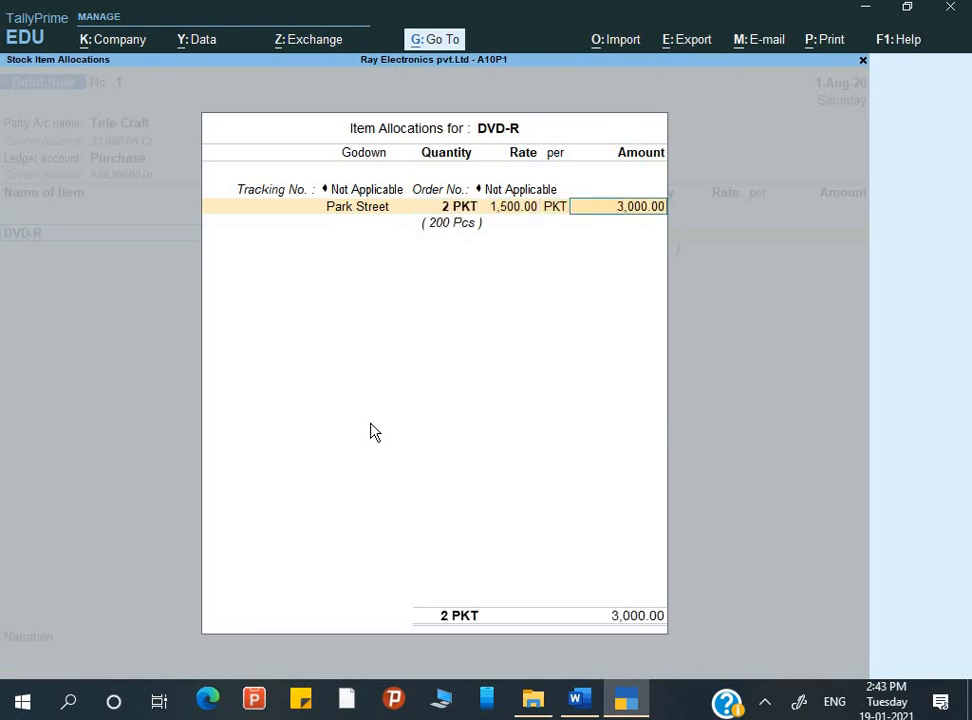
key(Return)
End the item list and adjust the 3,000.00 return as Agst Ref against Tele Craft's pending bill TC/INV-00129/20-21
key(Return)
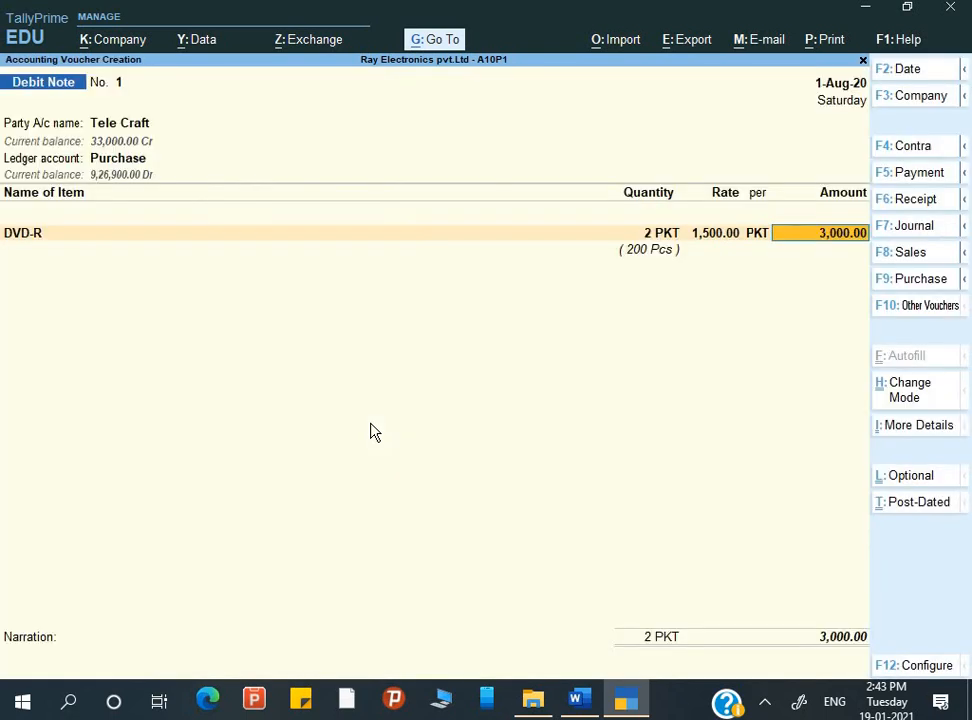
key(Return)
key(Return)
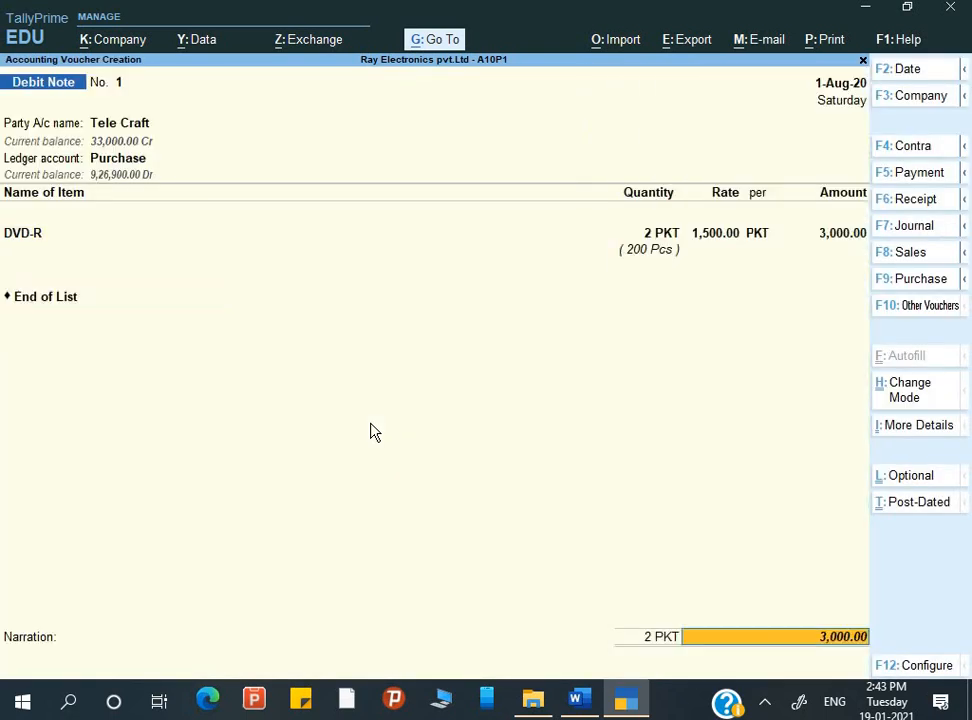
key(Return)
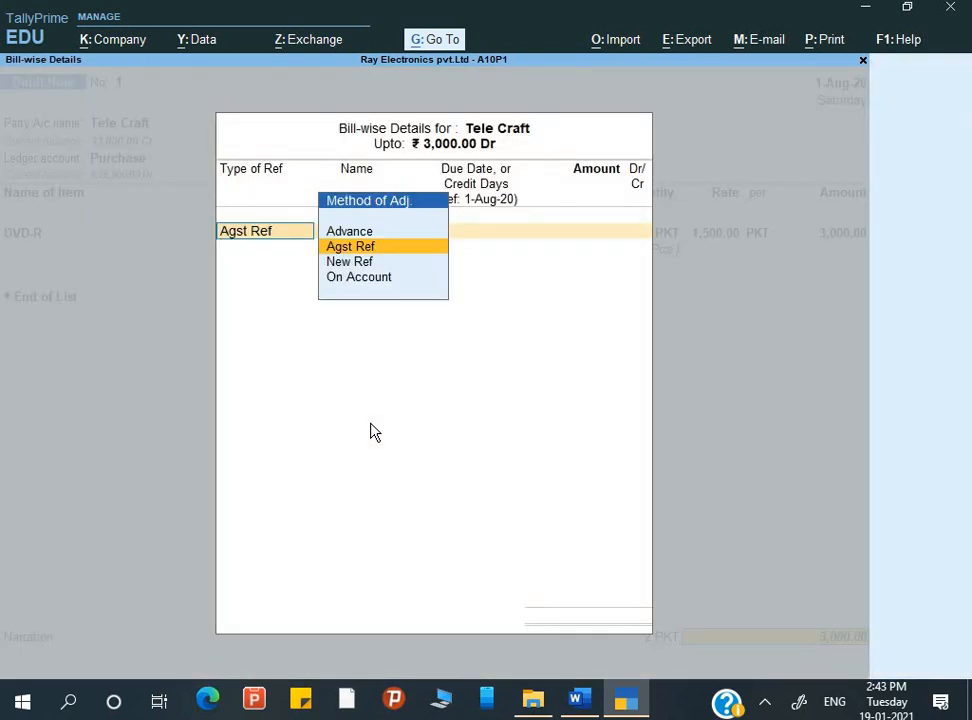
key(Return)
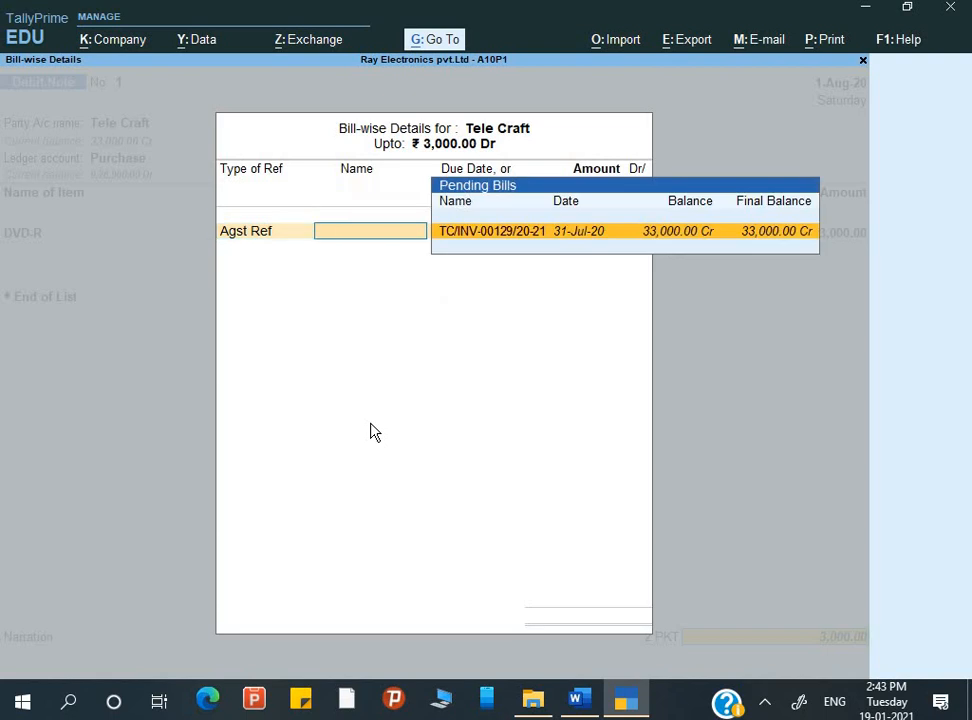
click(792, 231)
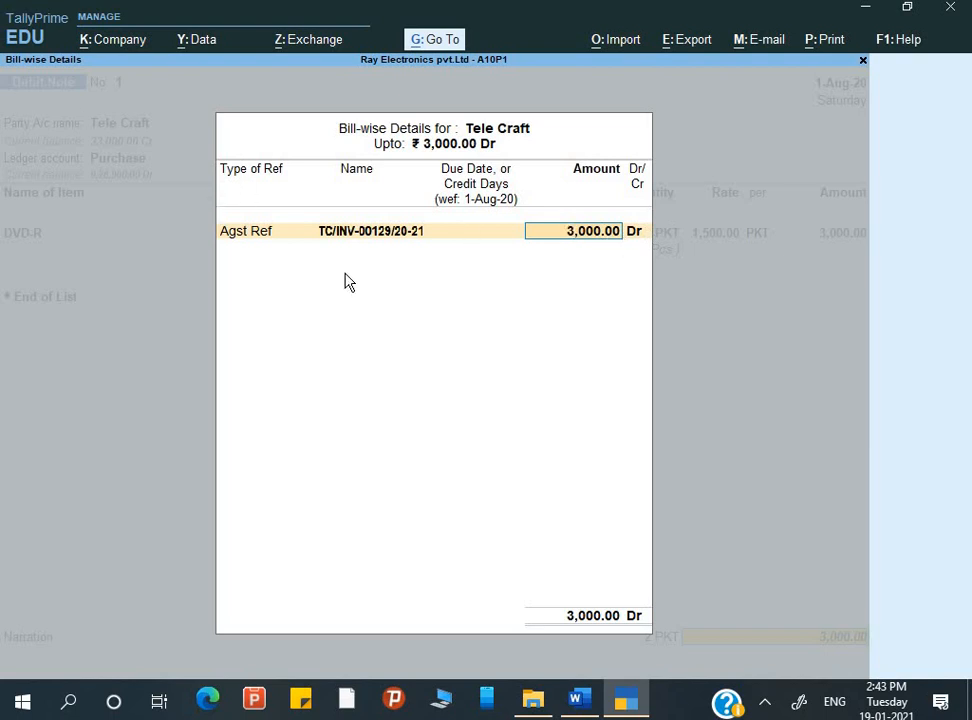
key(Return)
key(Return)
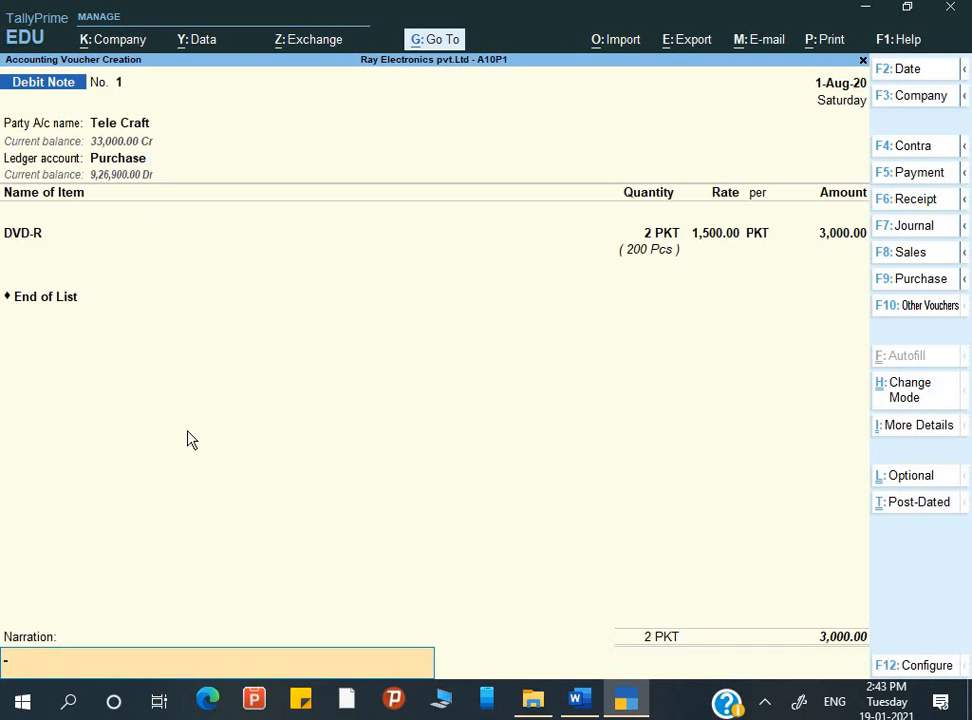
Enter the narration "Being goods return" and save the debit note
text(Being goods return)
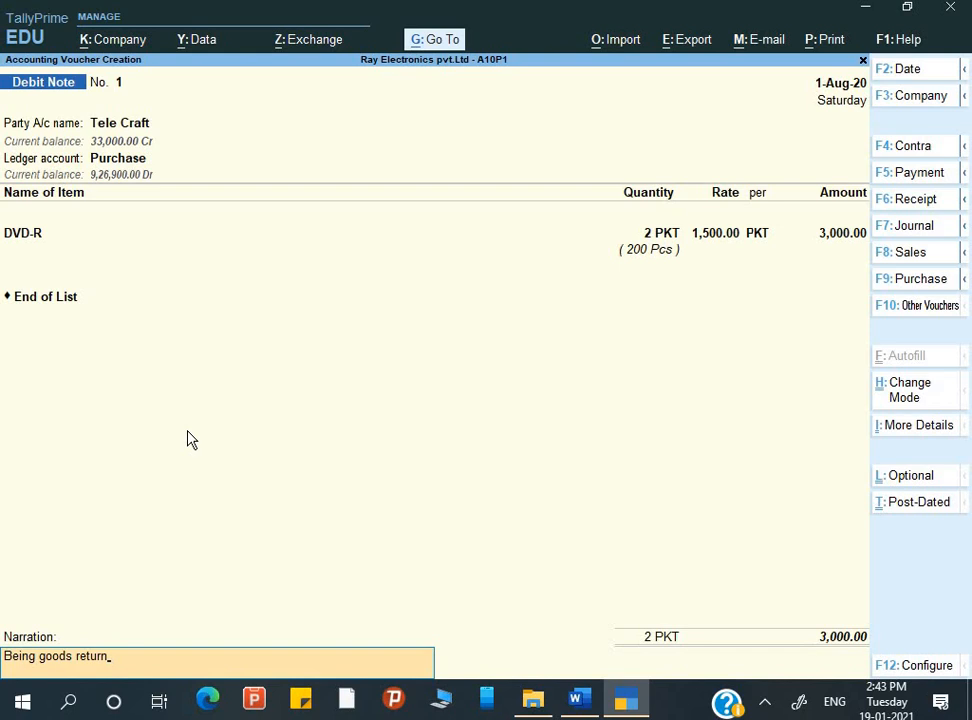
key(Return)
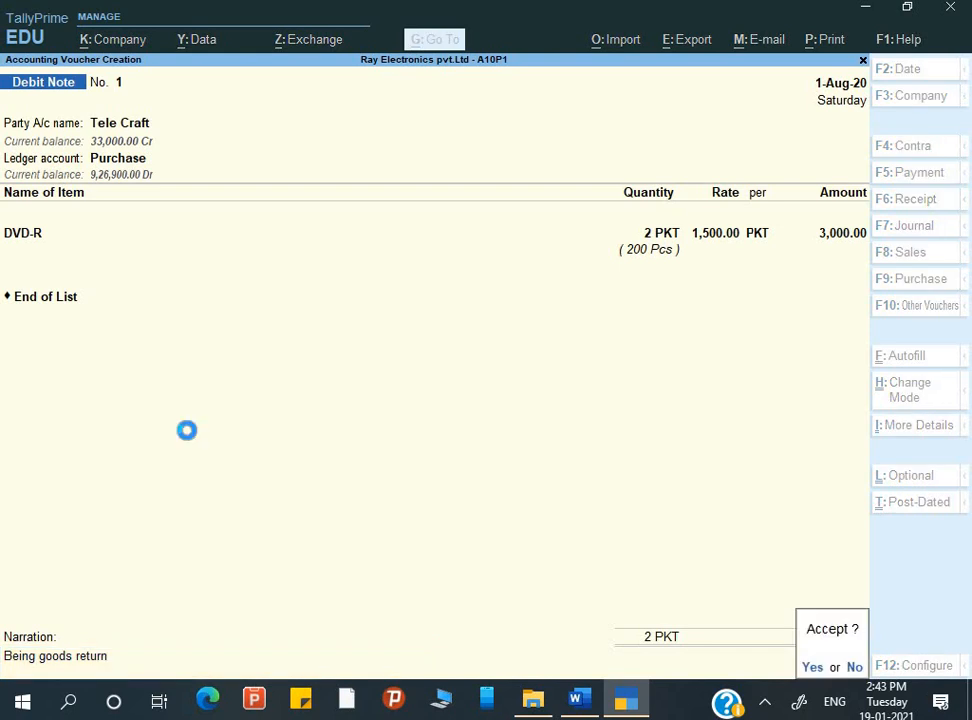
key(Return)
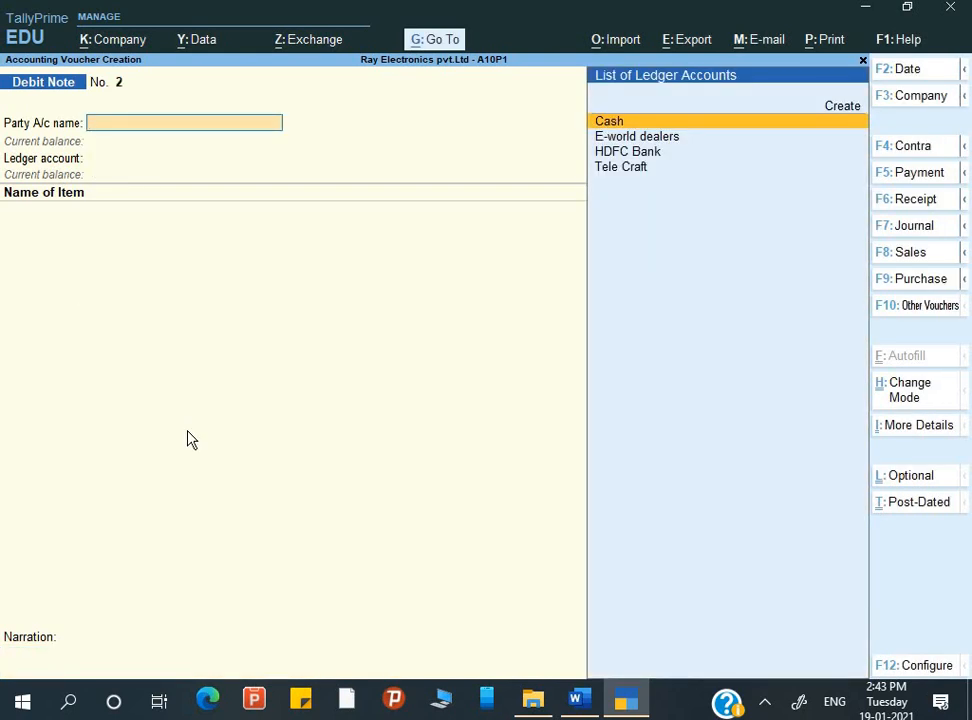
Leave voucher entry and display the Profit & Loss A/c in detailed form to examine the Purchase ledger under Purchase Accounts
key(Escape)
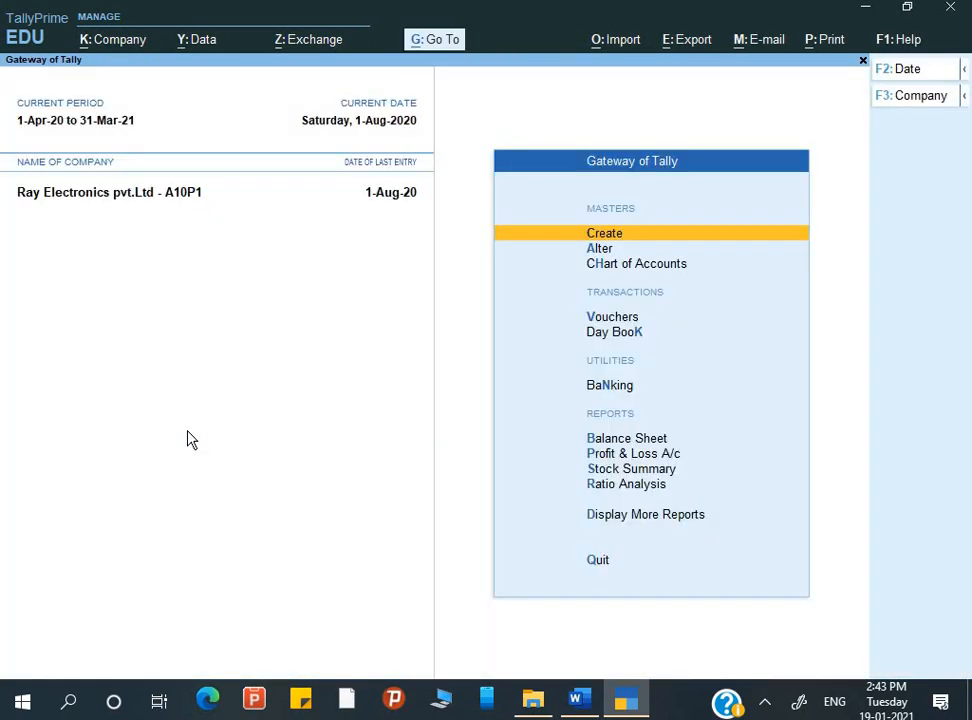
key(p)
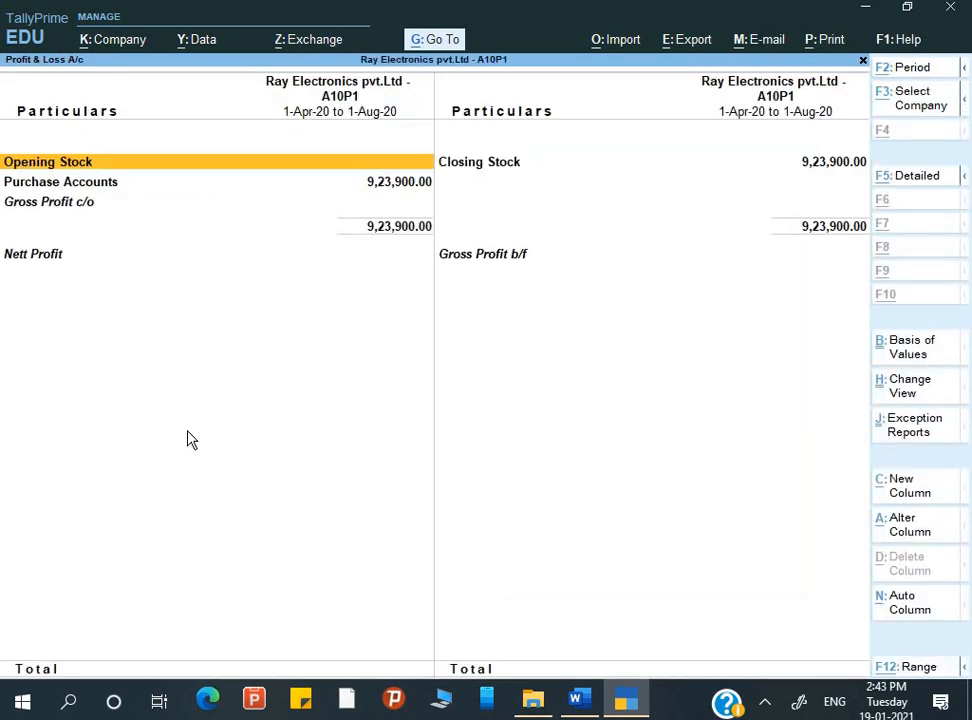
key(alt+f5)
key(Down)
key(Down)
key(Down)
key(Down)
key(Down)
key(Down)
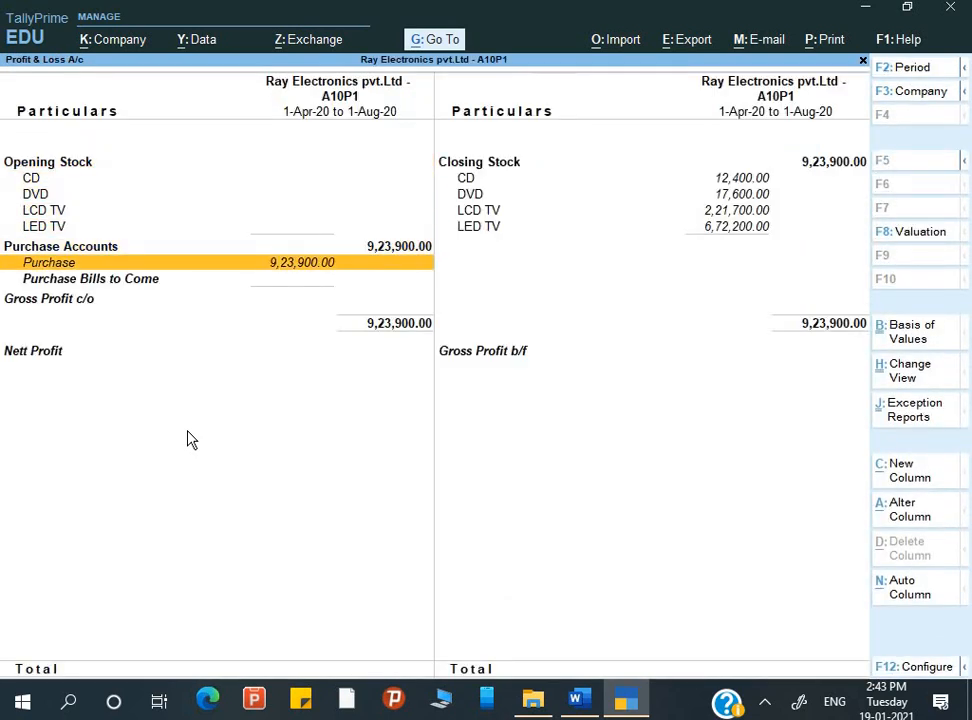
Examine the July and August entries in the Purchase ledger's monthly summary and return to the Gateway of Tally
key(Return)
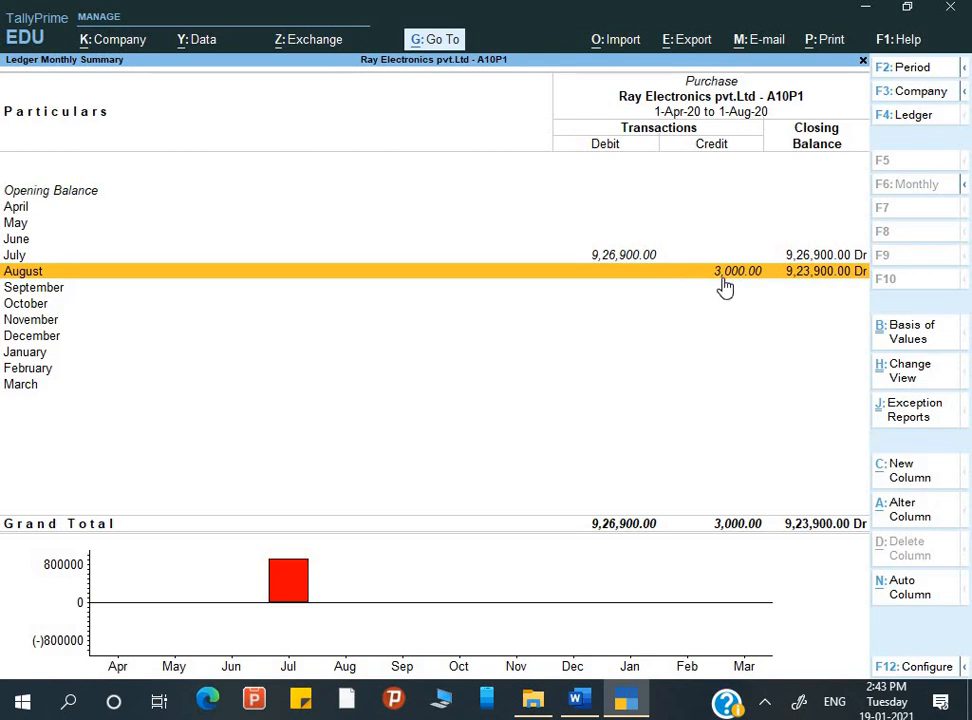
key(Up)
key(Down)
key(Escape)
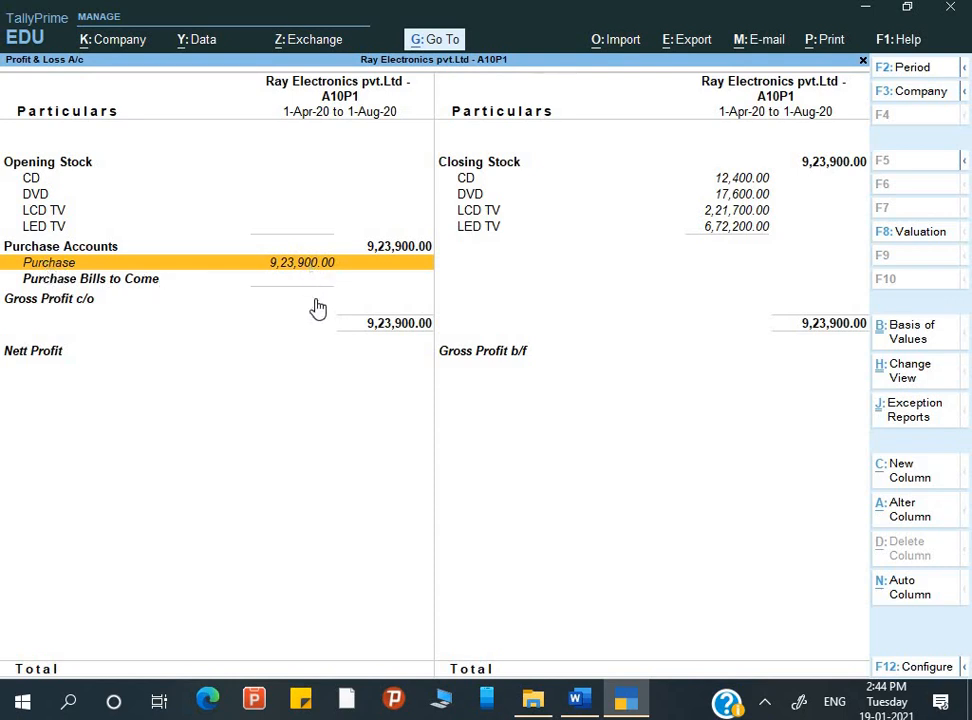
key(Escape)
key(Escape)
key(Escape)
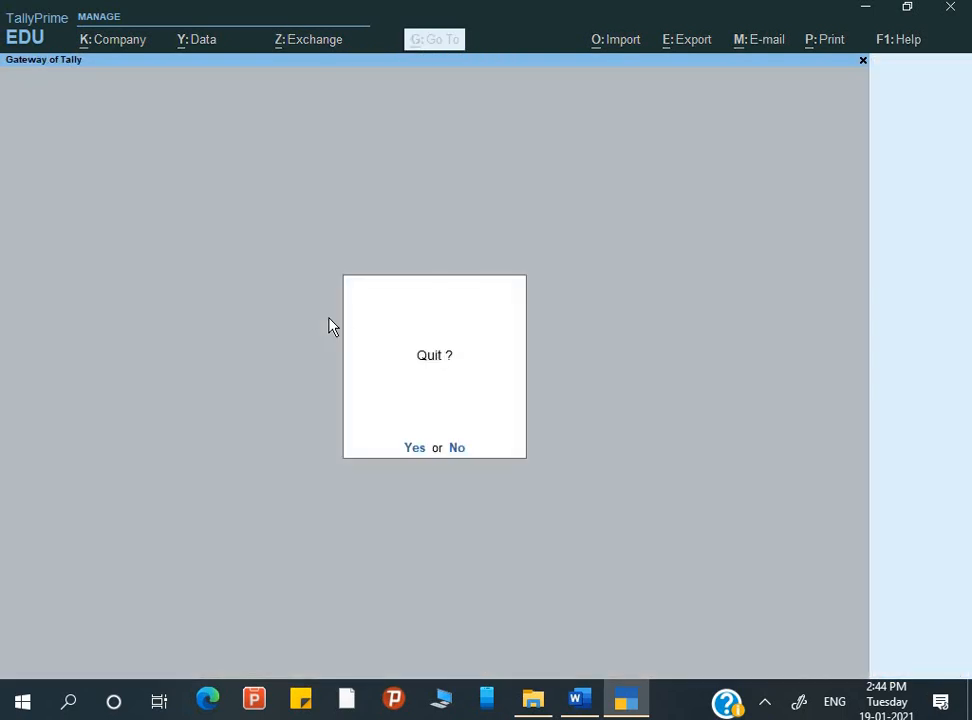
Open the Day Book and extend its period to 1-Apr-20 to 1-Aug-20
key(Down)
key(Down)
key(Down)
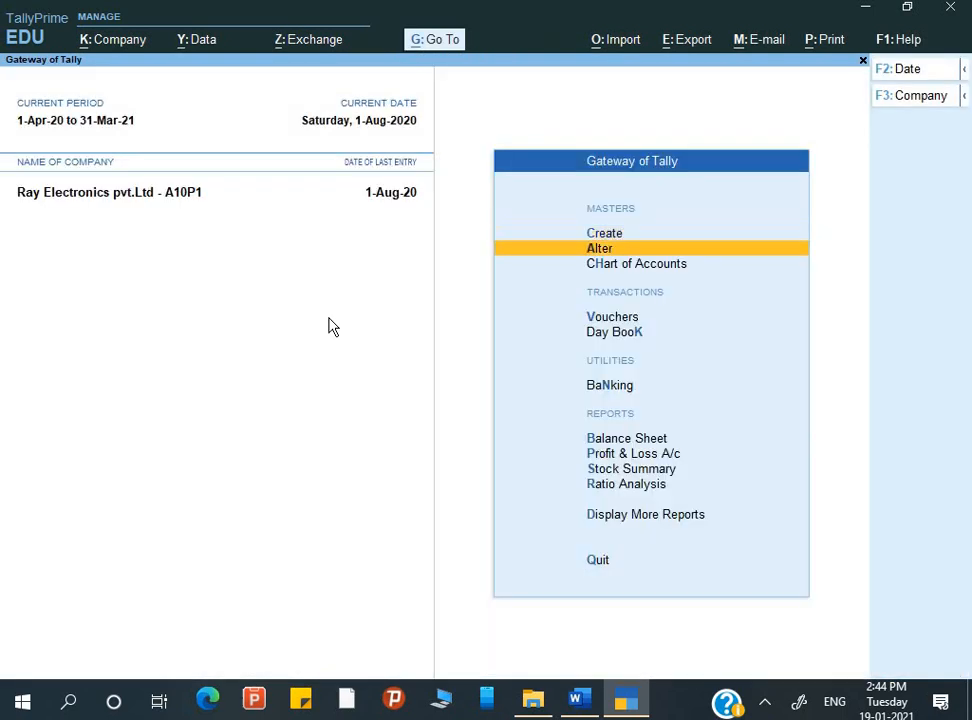
key(Down)
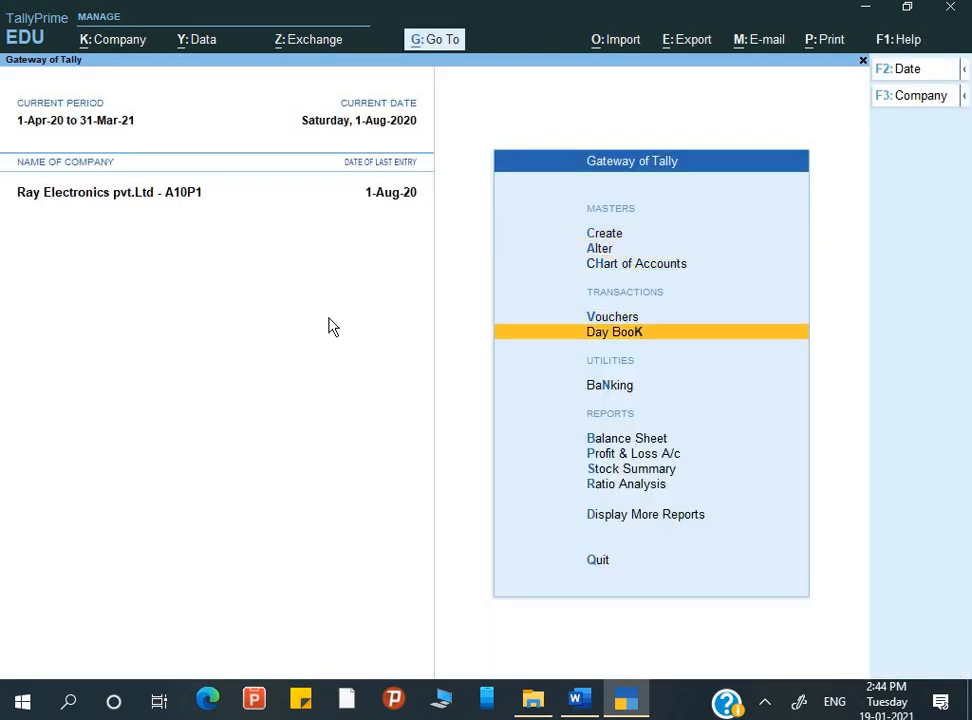
key(Return)
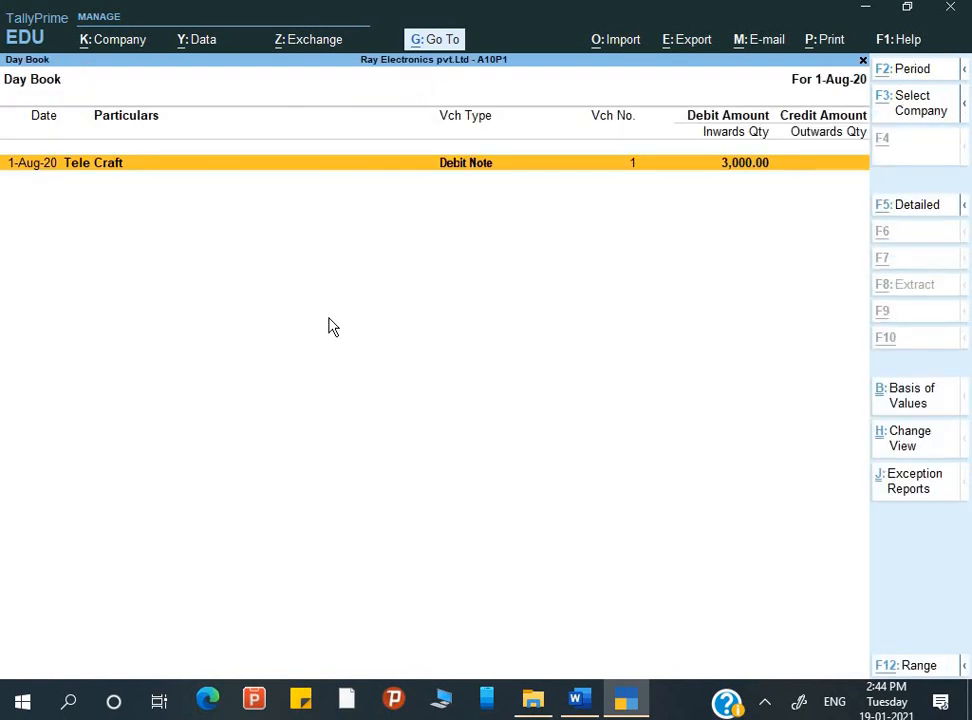
key(alt+F2)
key(Return)
Open Tele Craft's 1-Aug-20 debit note for alteration and keep its party, dispatch and original invoice details up to the ledger account
key(Down)
key(Down)
key(Down)
key(Down)
key(Down)
key(Down)
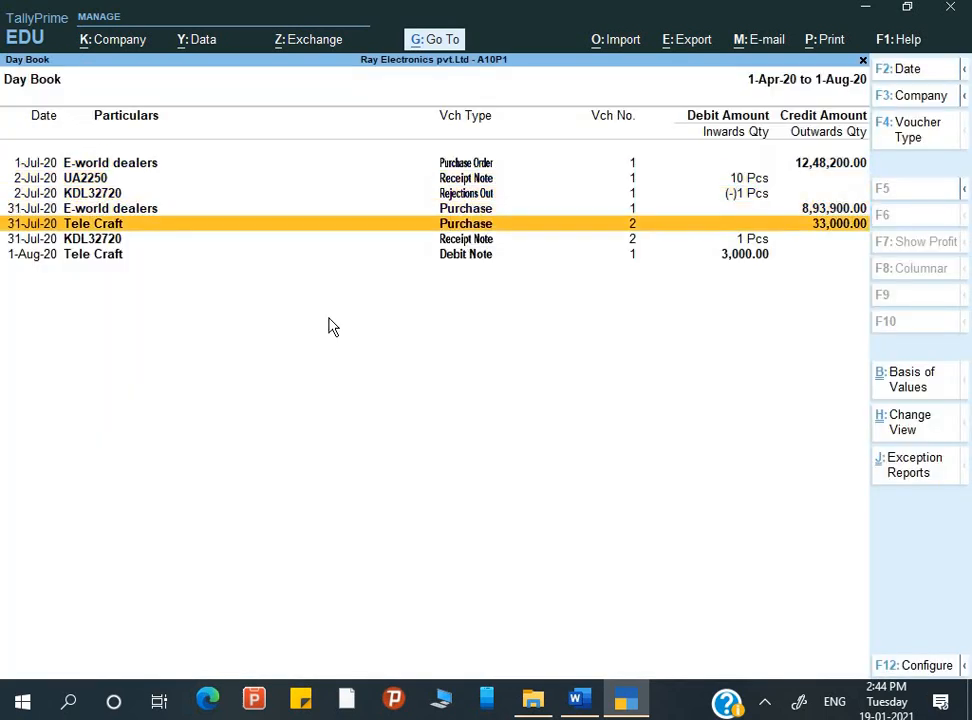
key(Return)
key(Return)
key(Return)
key(Return)
key(Return)
key(Return)
key(Return)
key(Return)
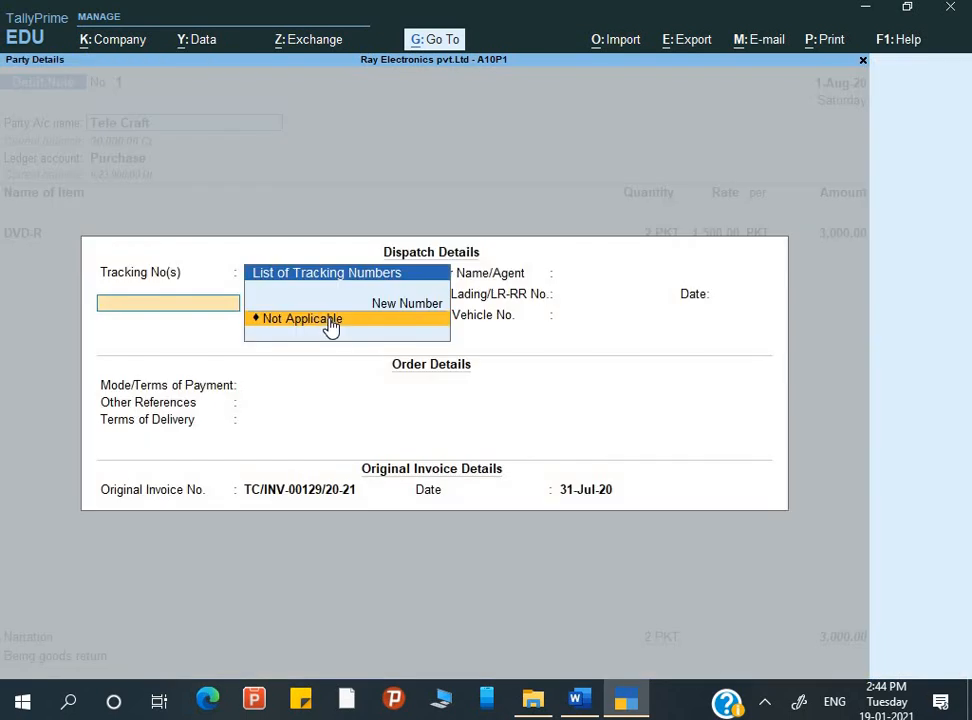
key(Return)
key(Return)
key(Return)
key(Return)
key(Return)
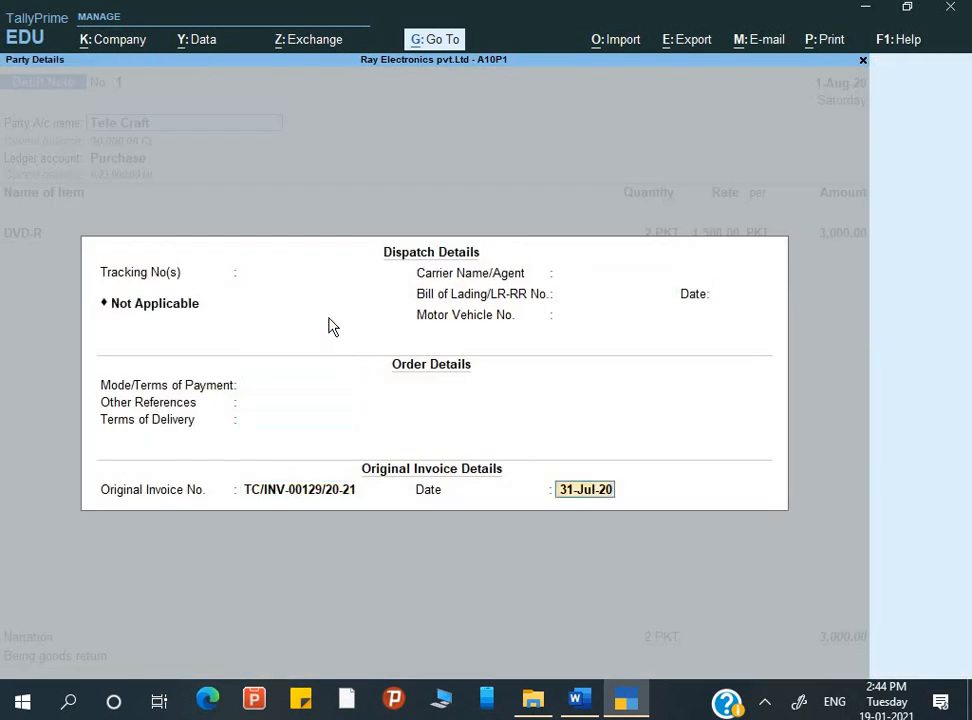
key(Return)
key(Return)
key(Return)
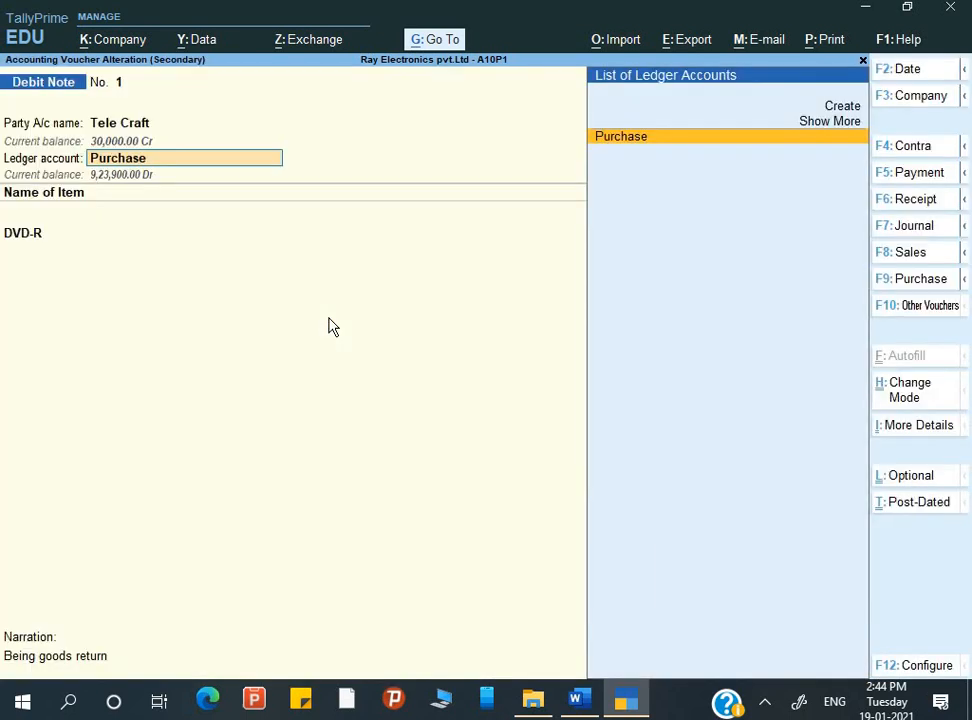
Create a ledger named Purchase Return under Purchase Accounts and use it as the debit note's ledger account
key(alt+c)
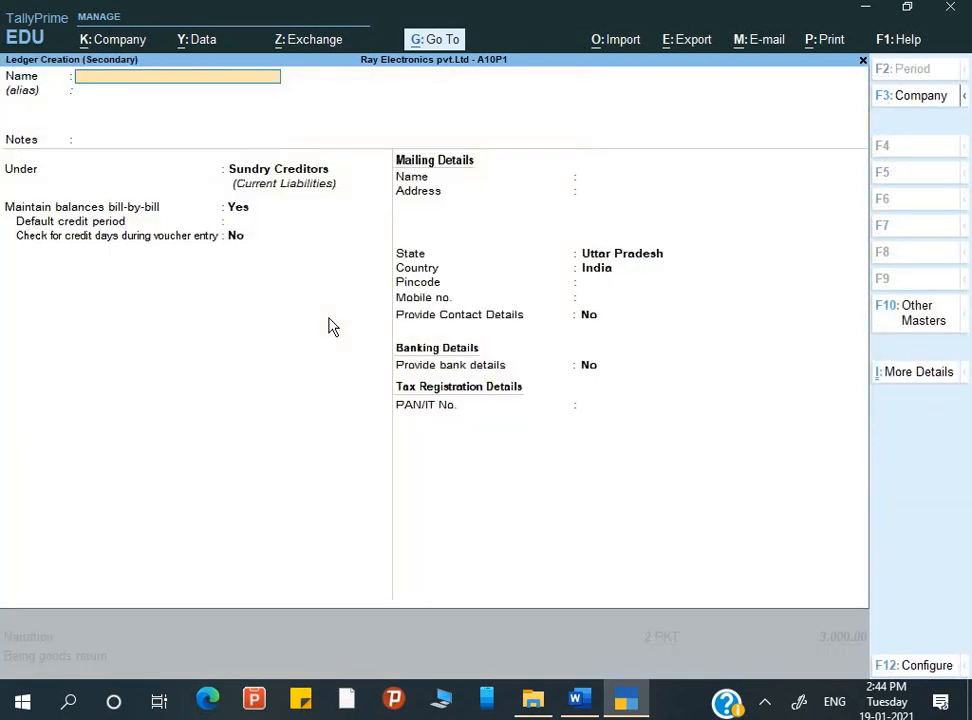
text(Purchase)
key(Return)
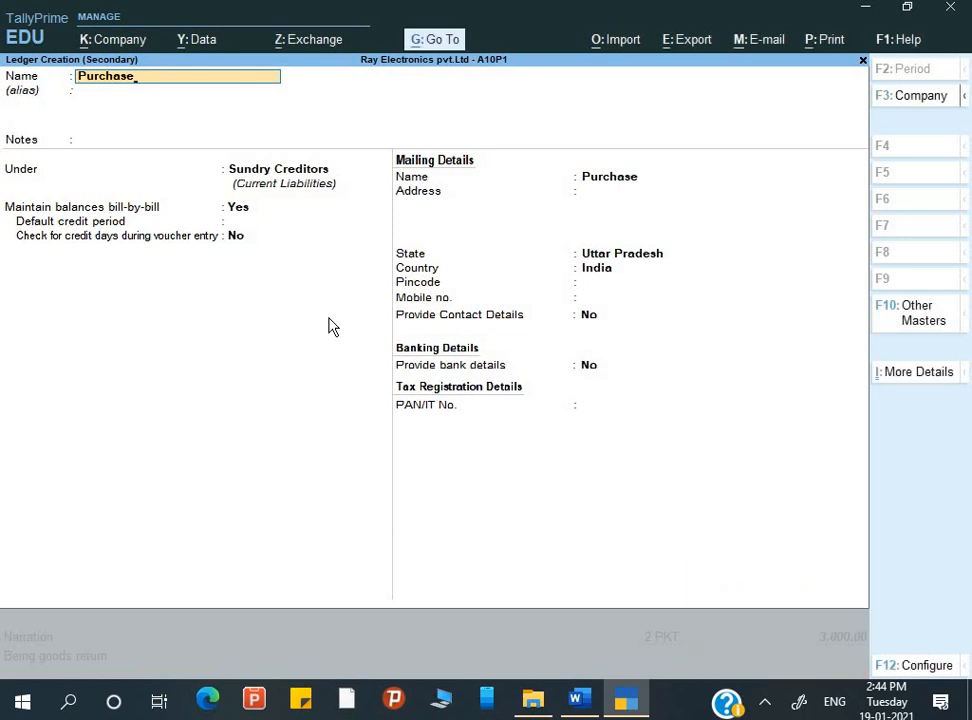
text(Return)
key(Return)
key(Return)
key(Return)
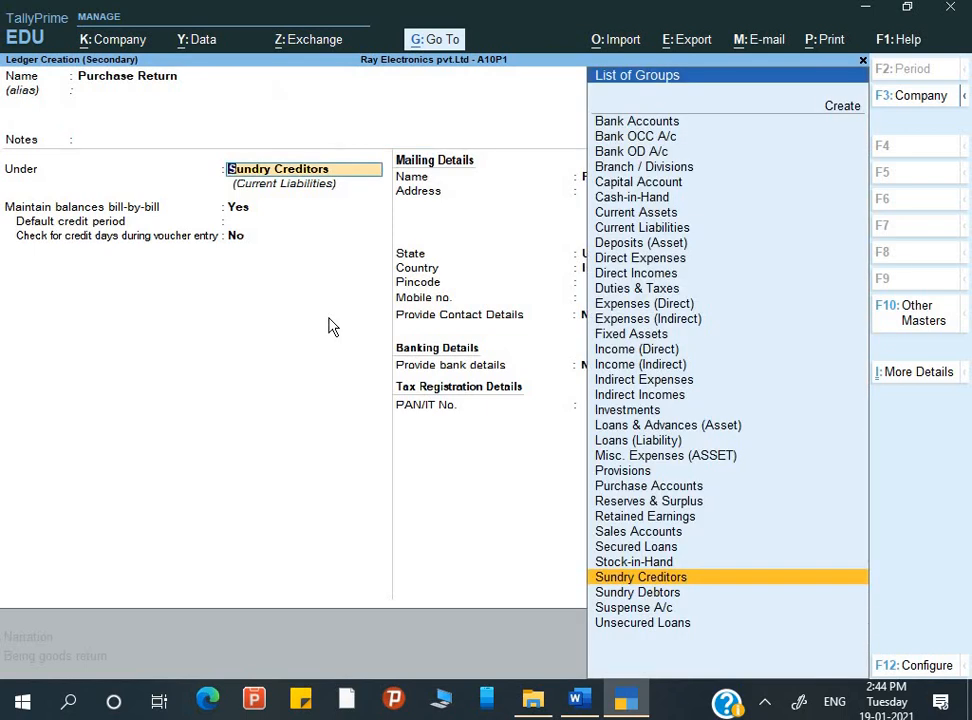
text(P)
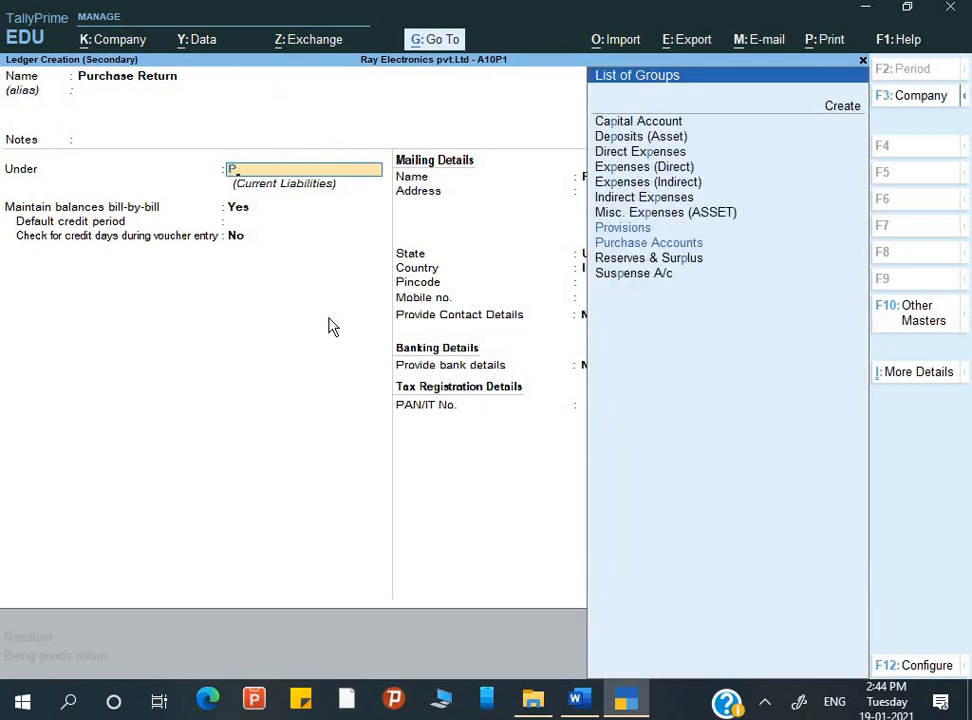
text(u)
key(Return)
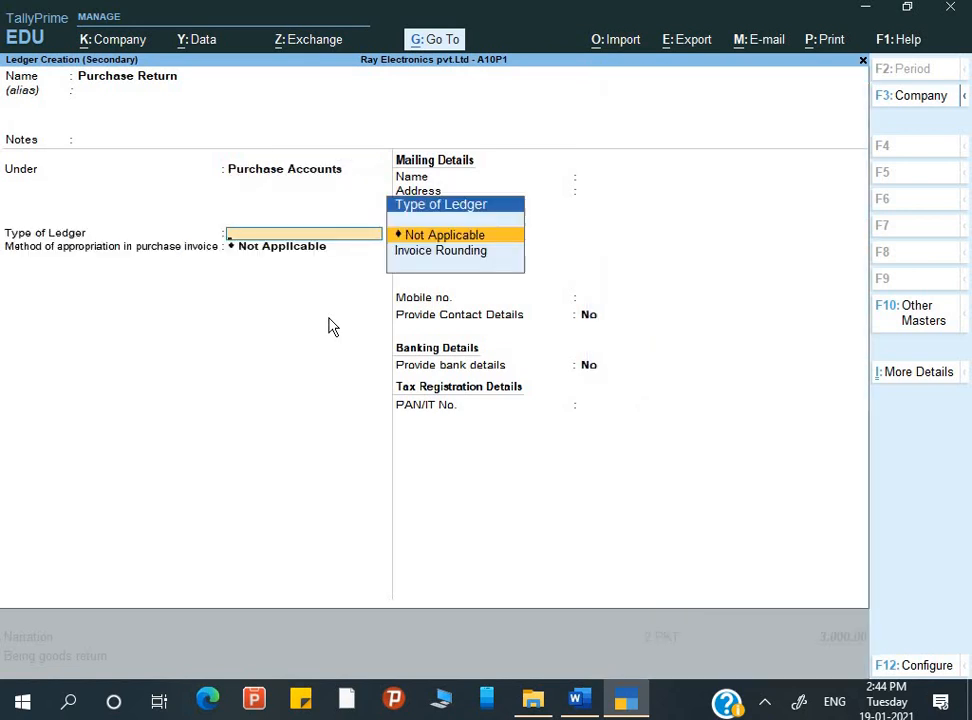
key(ctrl+a)
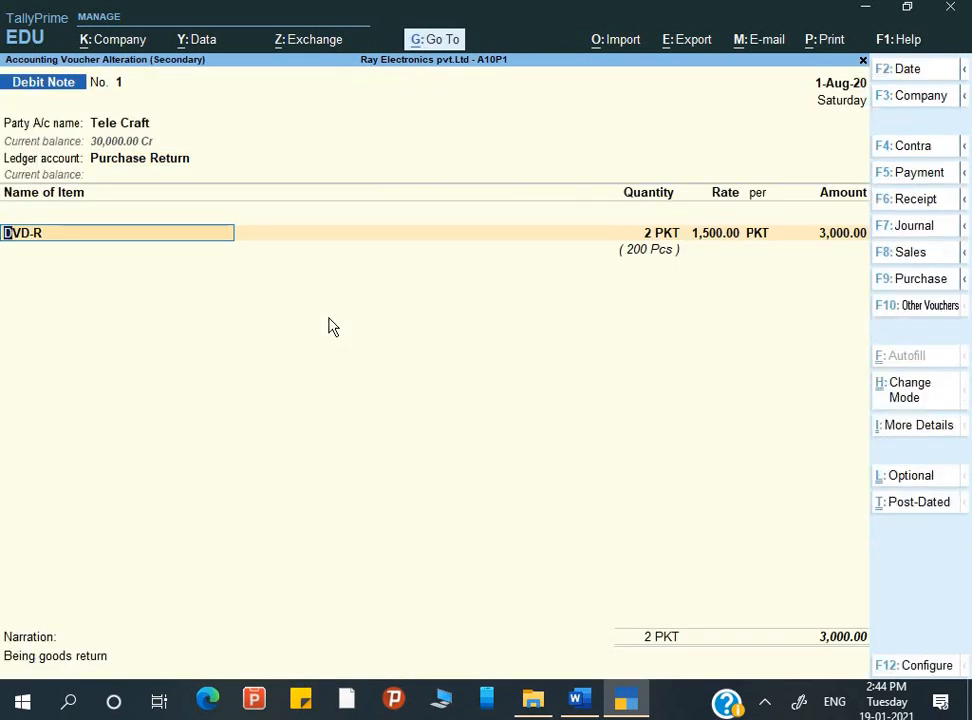
Keep the DVD-R allocation of 2 PKT from Park Street at 1,500.00, save the altered debit note and close the Day Book
key(Return)
key(Return)
key(Return)
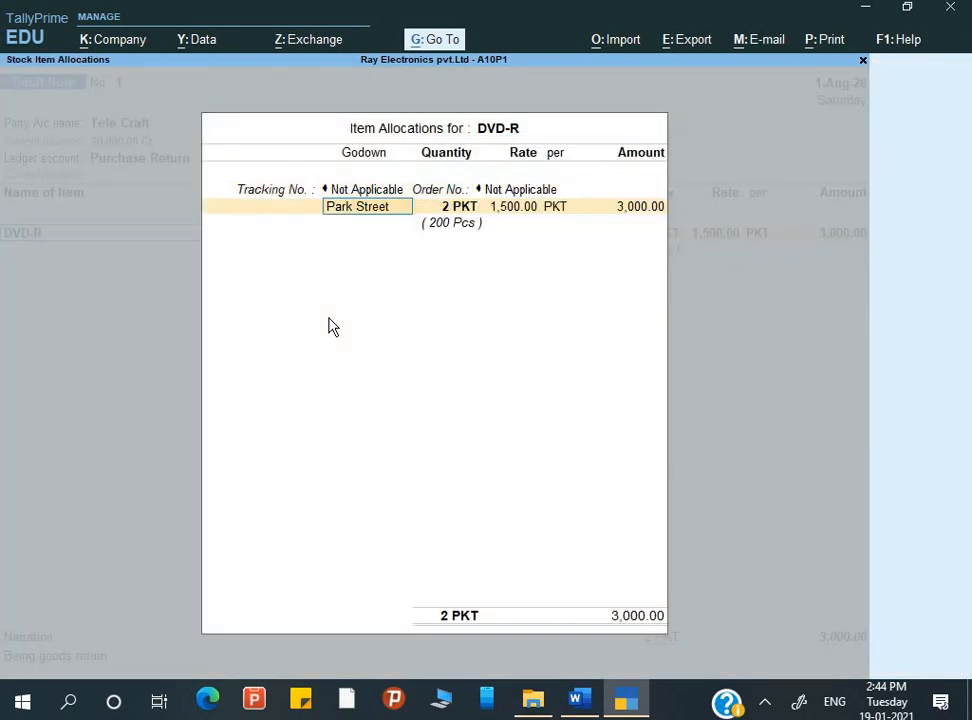
key(Return)
key(Return)
key(Return)
key(Return)
key(Return)
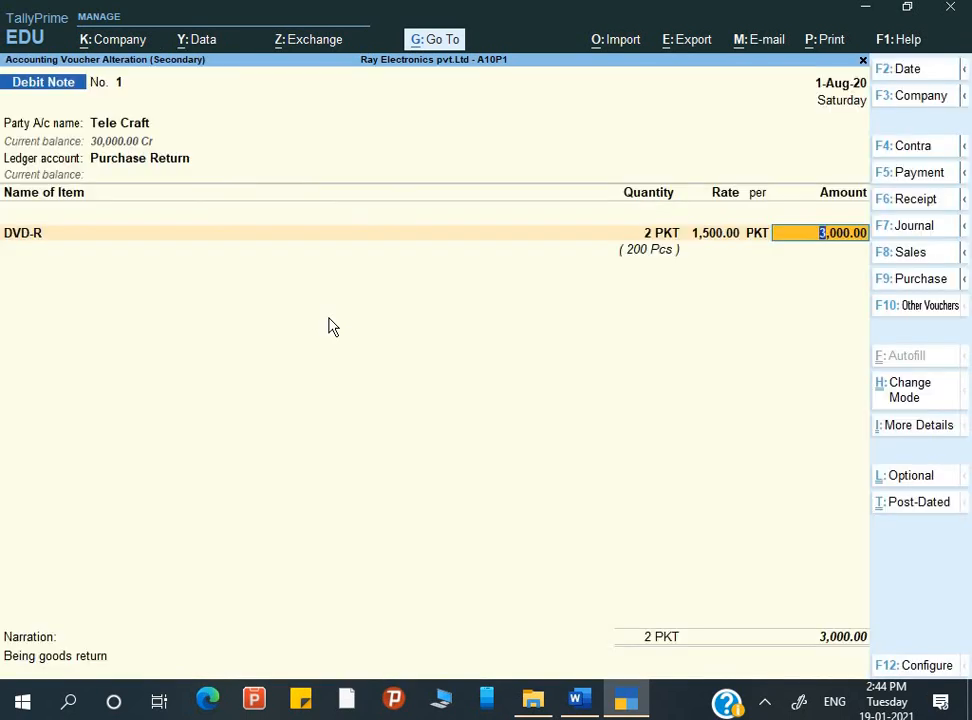
key(ctrl+a)
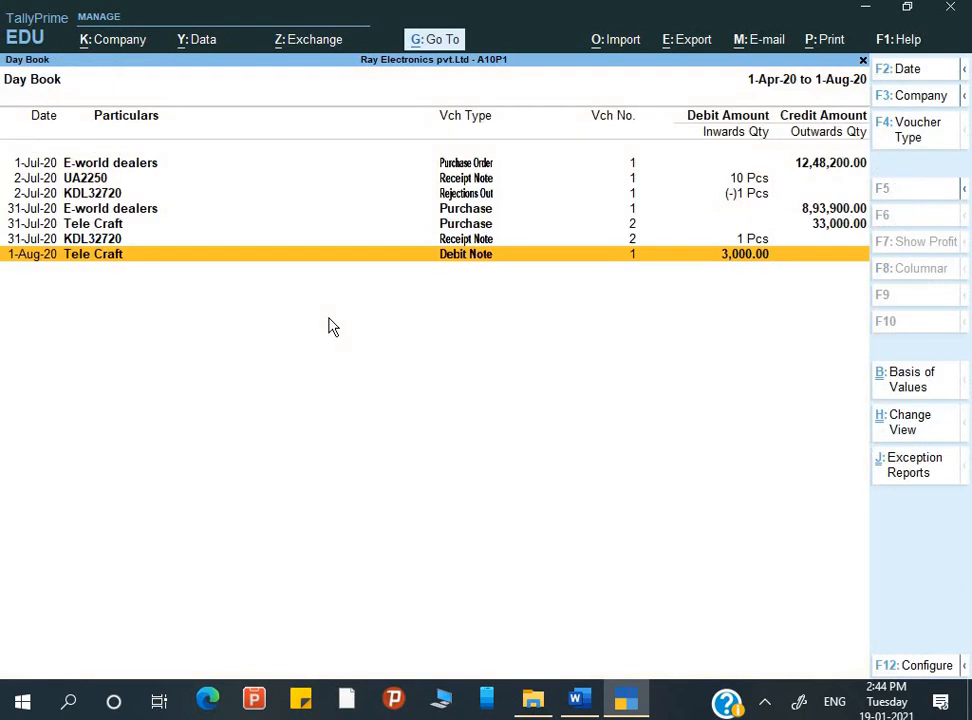
key(Escape)
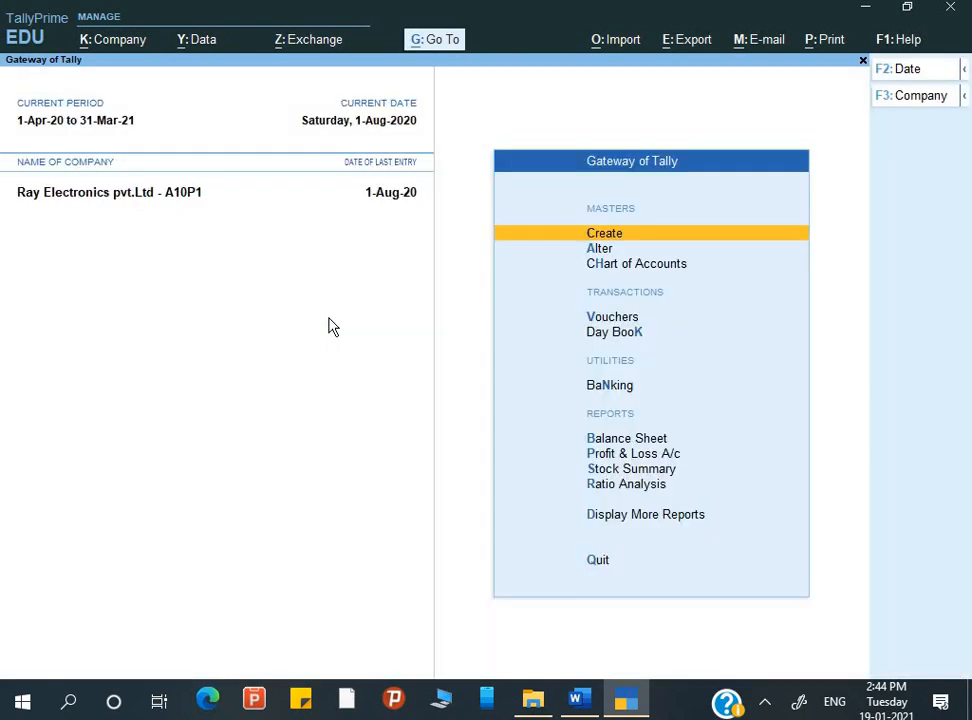
Compare the Purchase and Purchase Return ledgers in the detailed Profit & Loss A/c and return to the Gateway of Tally
key(p)
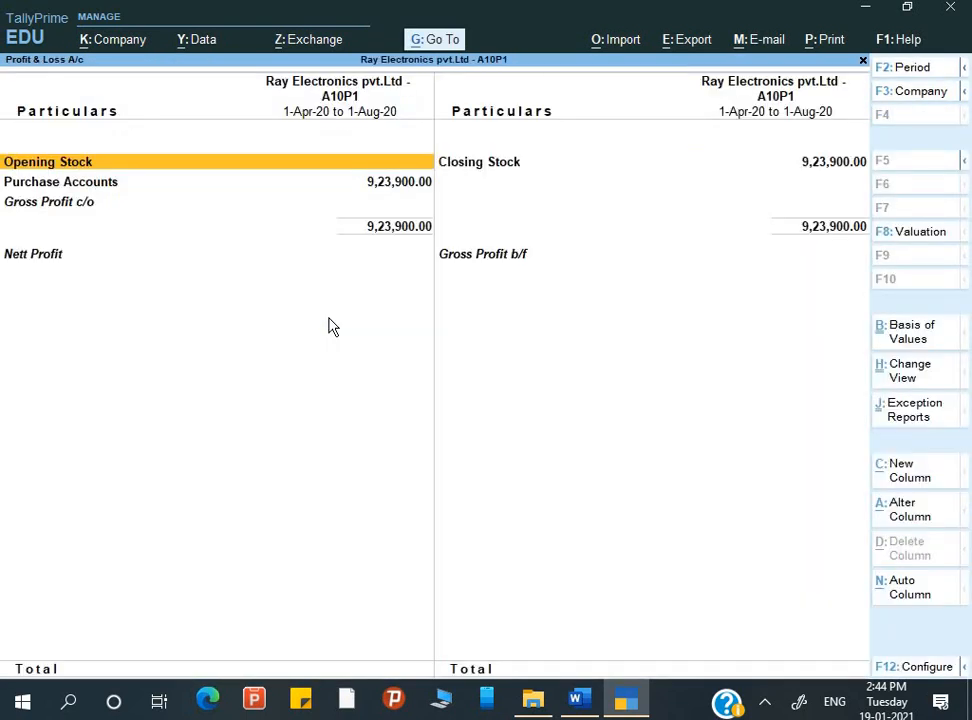
key(alt+F5)
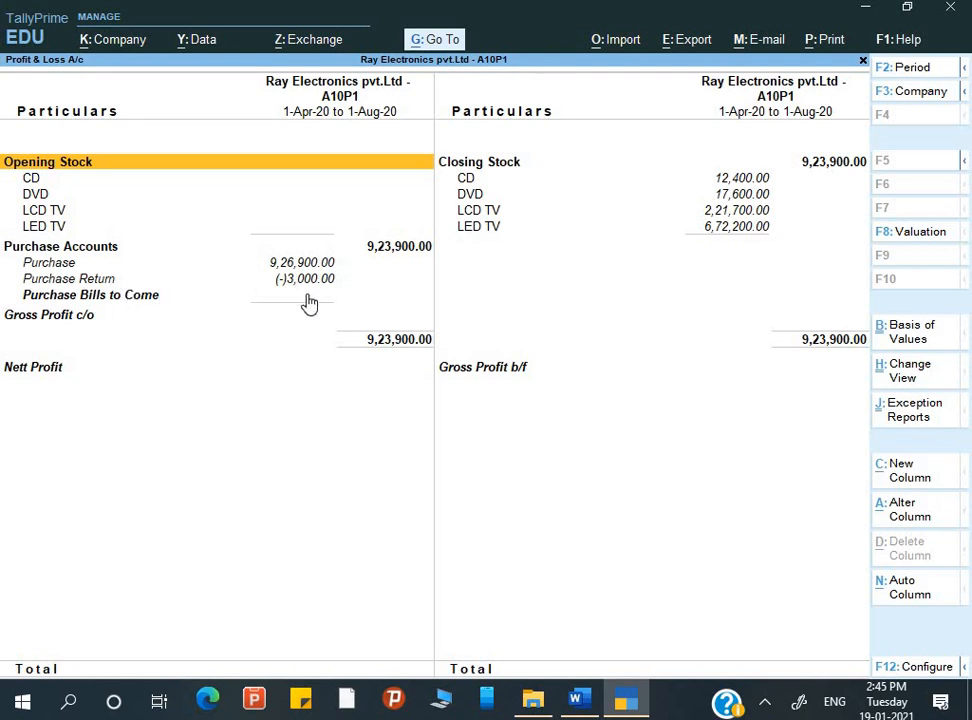
key(Down)
key(Down)
key(Down)
key(Down)
key(Down)
key(Down)
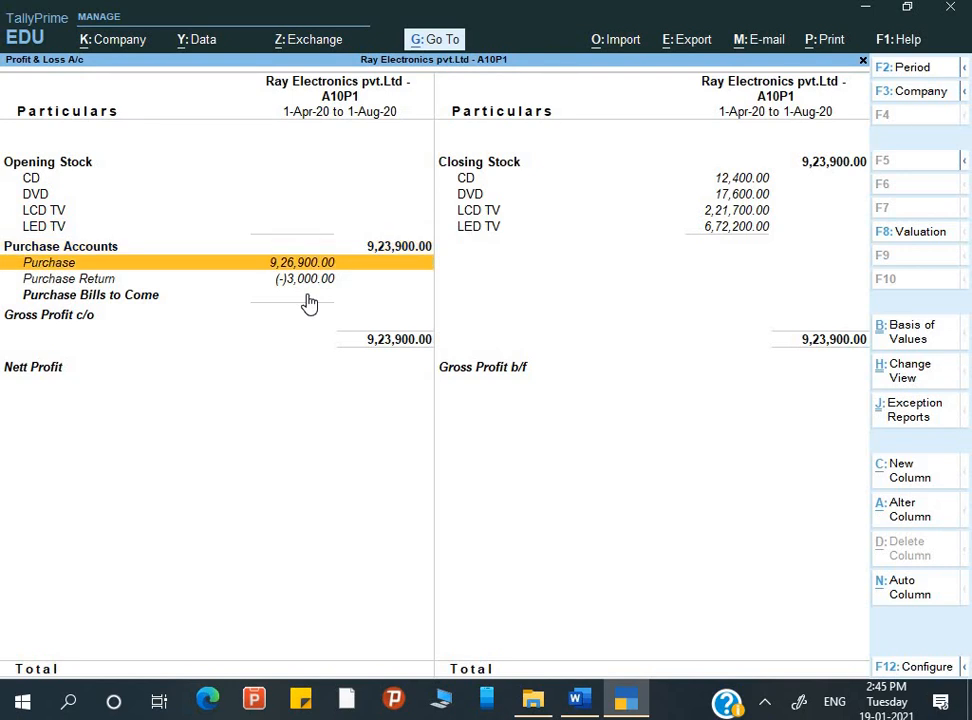
key(Down)
key(Down)
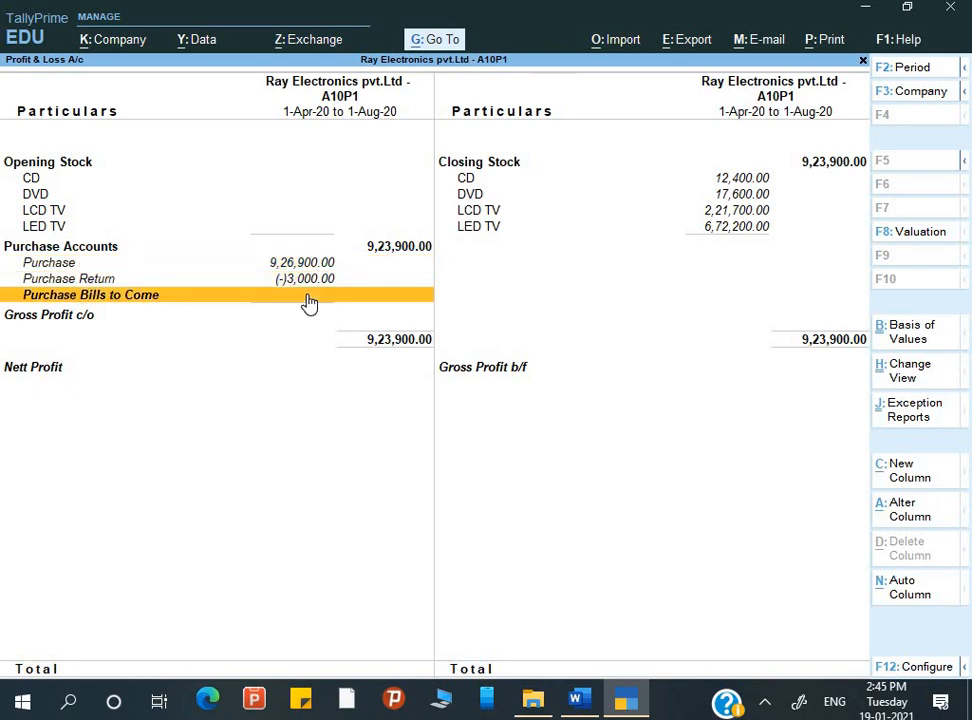
key(Up)
key(Up)
key(Escape)
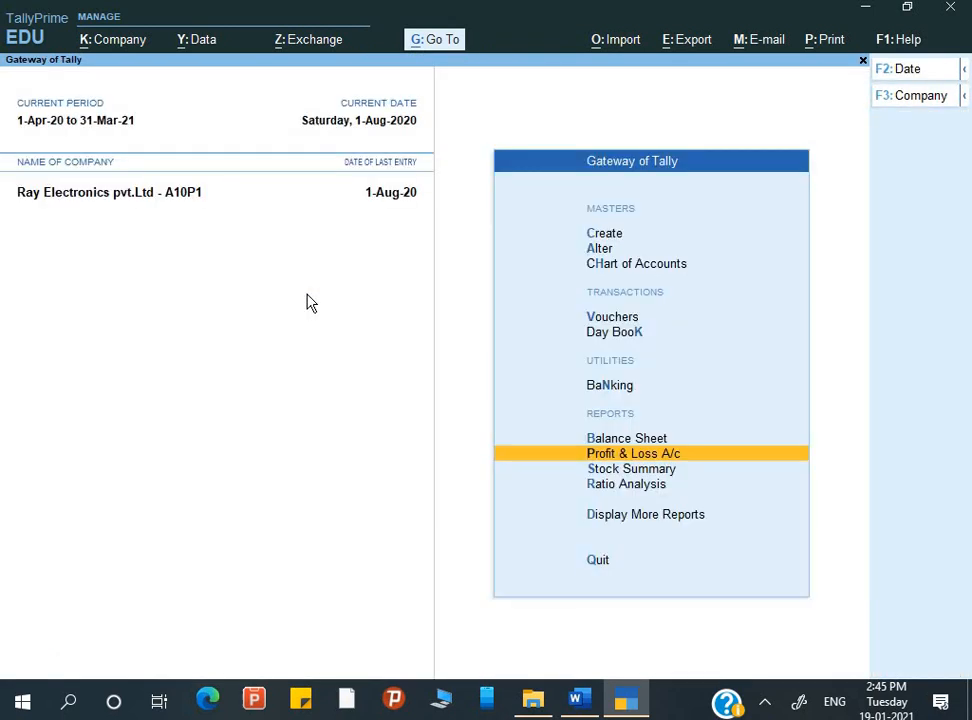
key(Escape)
key(Escape)
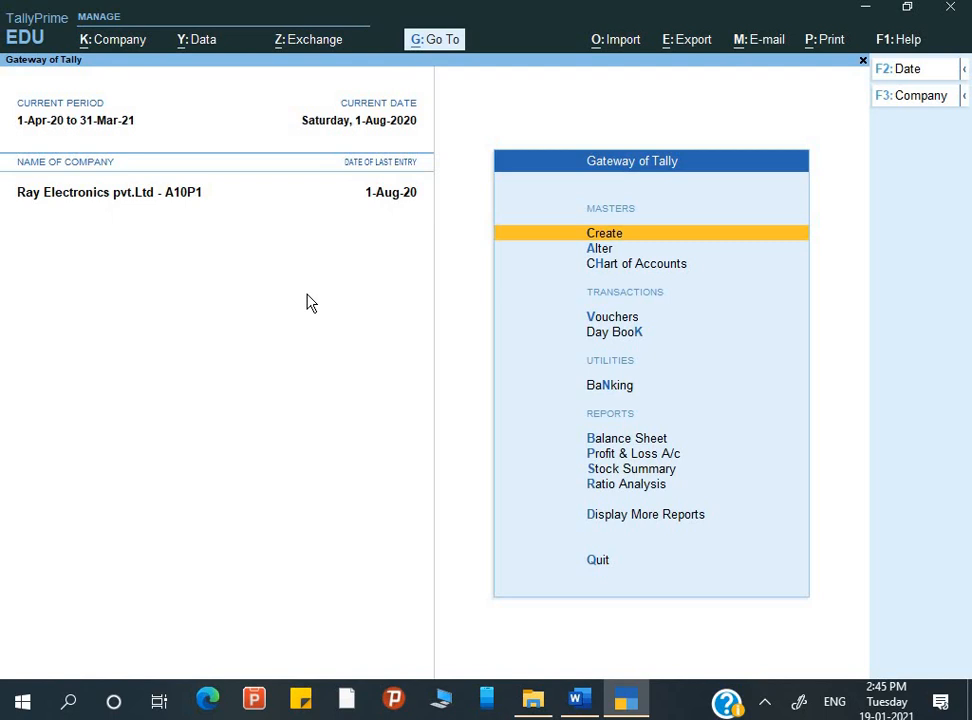
Switch to the assignment in Word and read the rest of Q.7 and Q.8, checking them against the Q.6 product table
key(alt+Tab)
scroll(303, 358, down, 2)
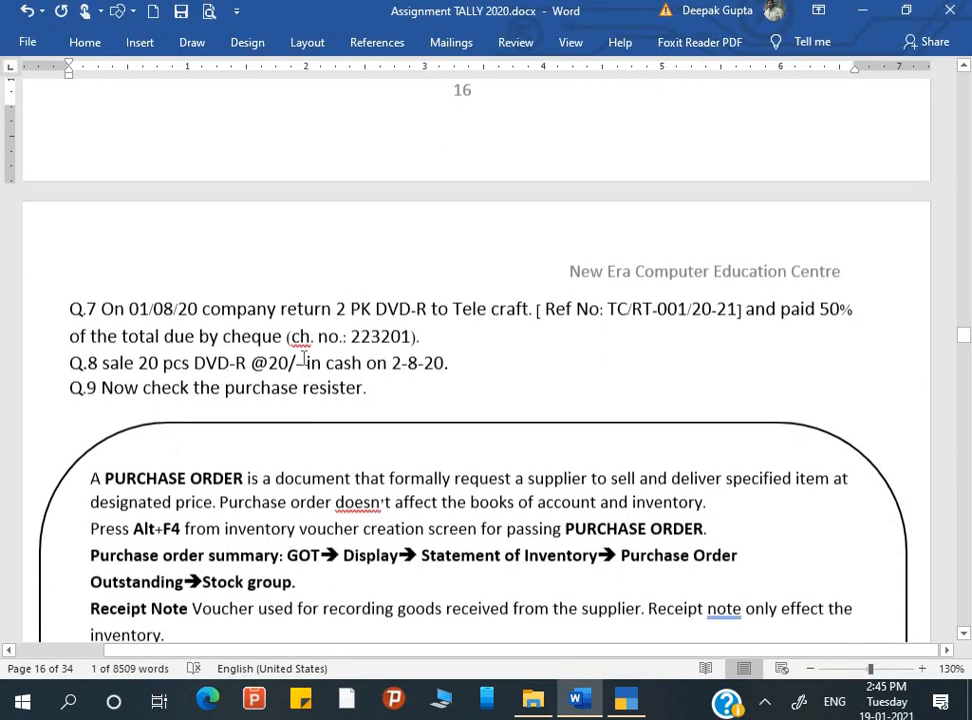
scroll(303, 358, down, 1)
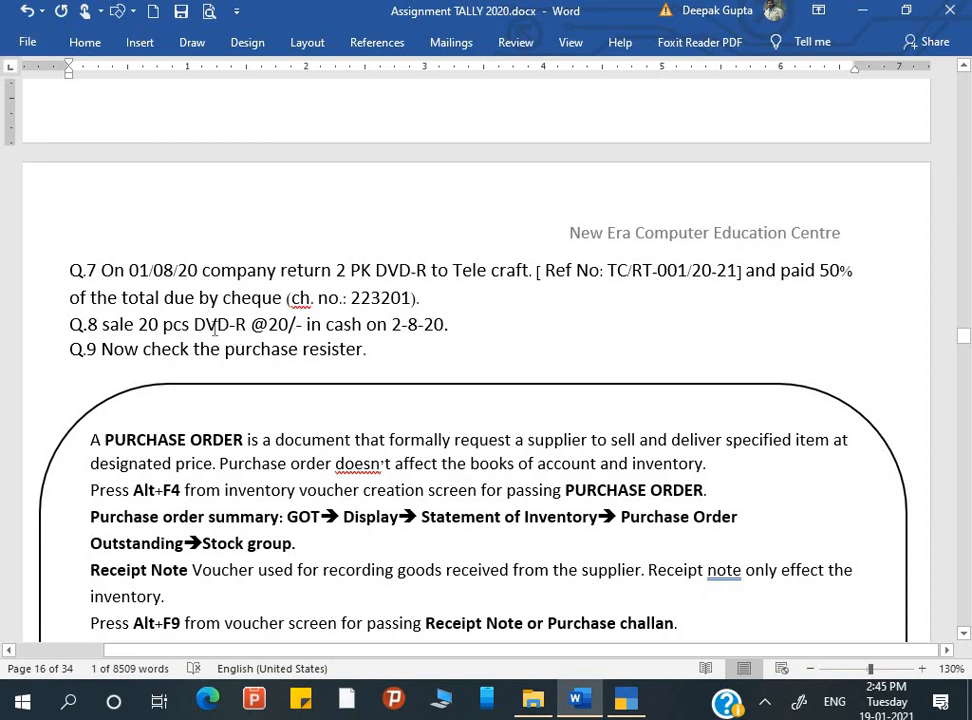
scroll(175, 335, up, 3)
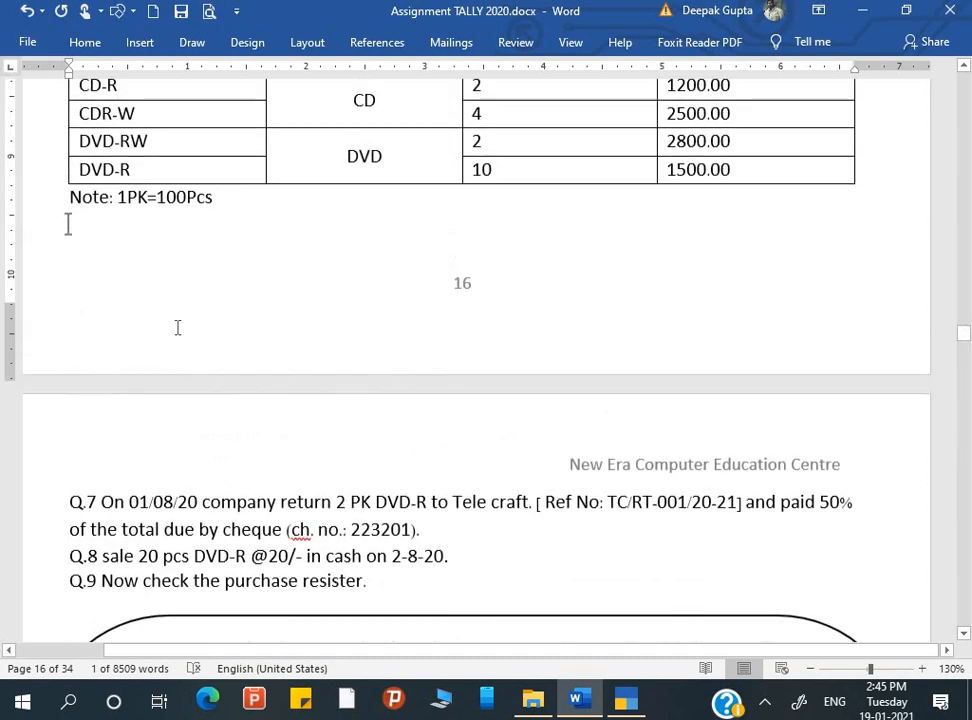
scroll(178, 328, up, 3)
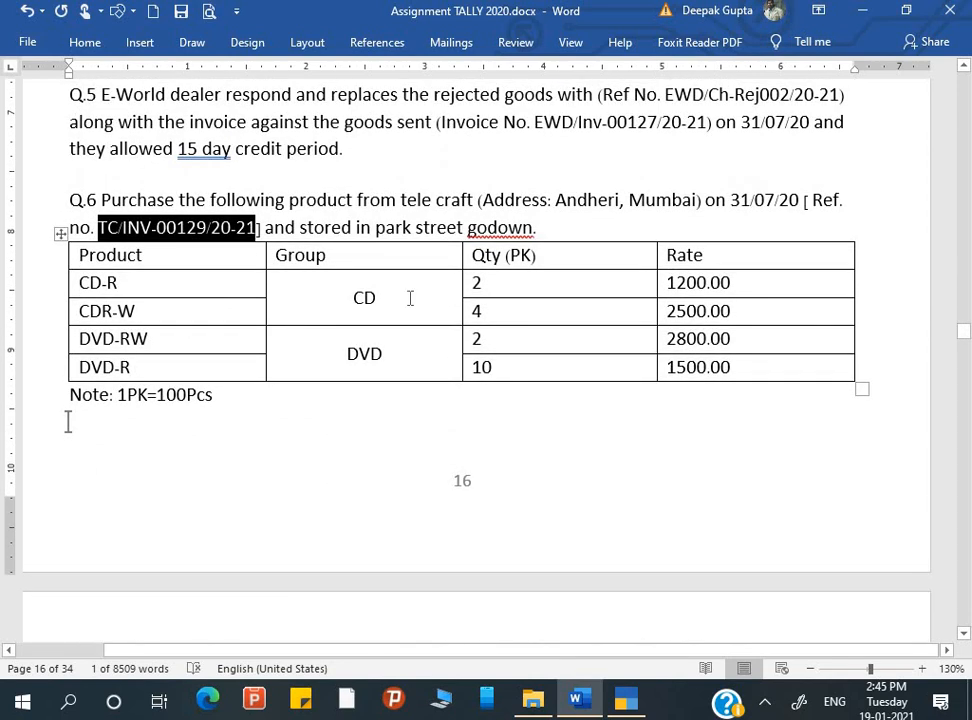
scroll(425, 335, down, 3)
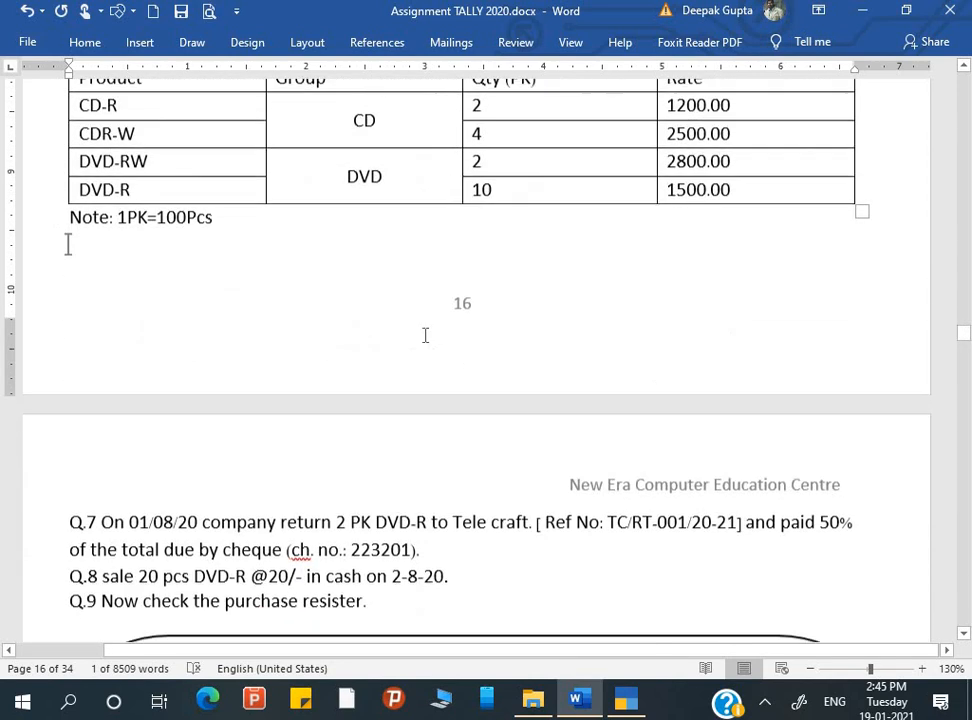
scroll(425, 335, down, 3)
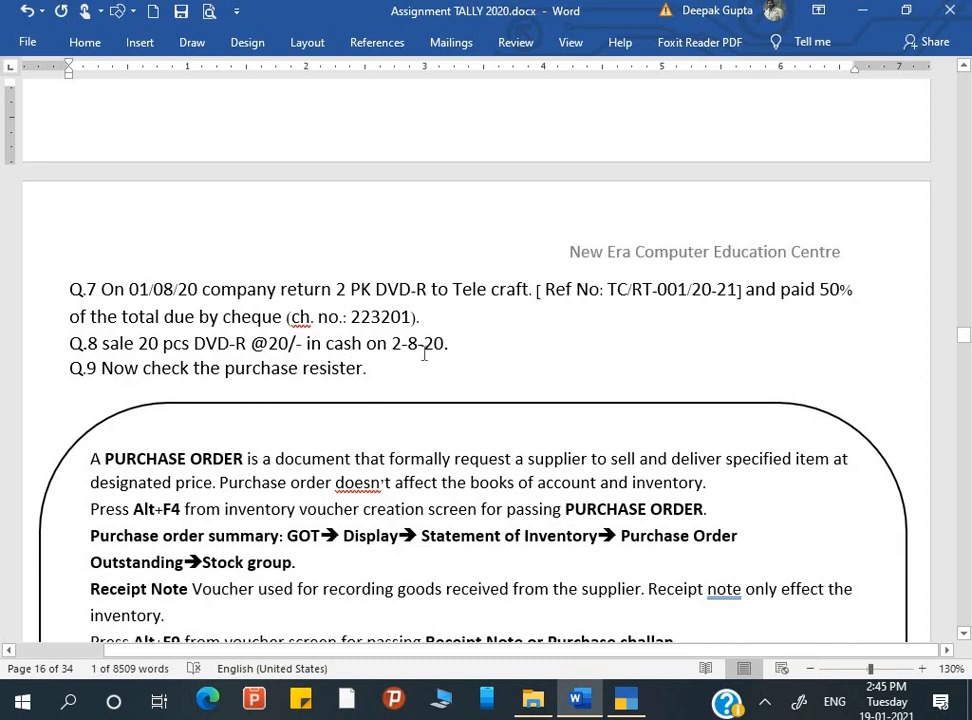
Examine the Q.7 instruction in the Word assignment about paying part of the total due by cheque
key(alt+Tab)
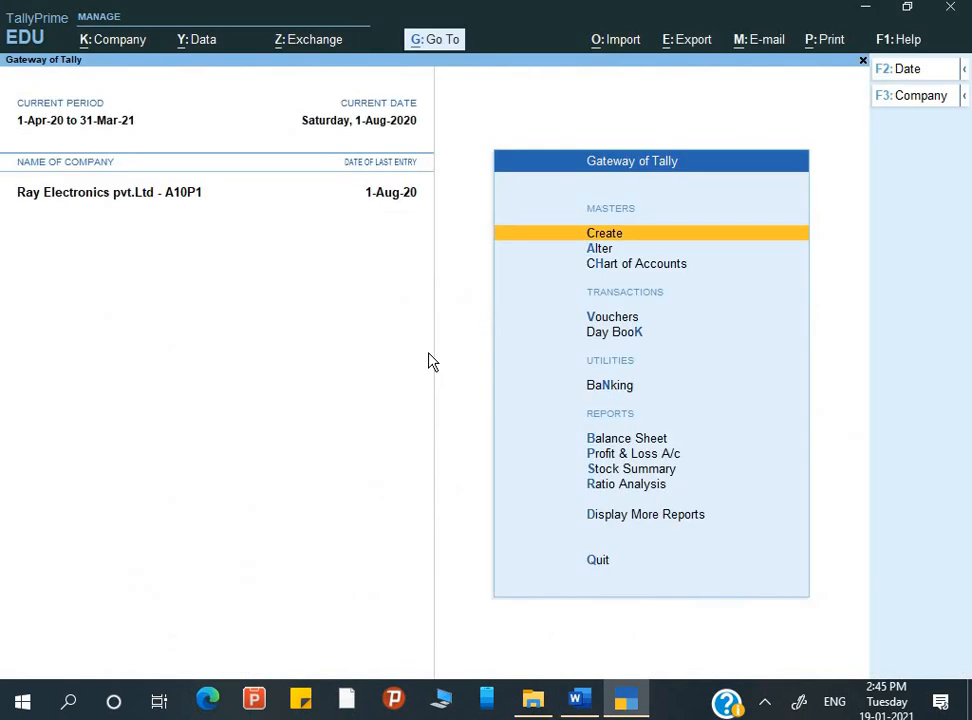
key(alt+Tab)
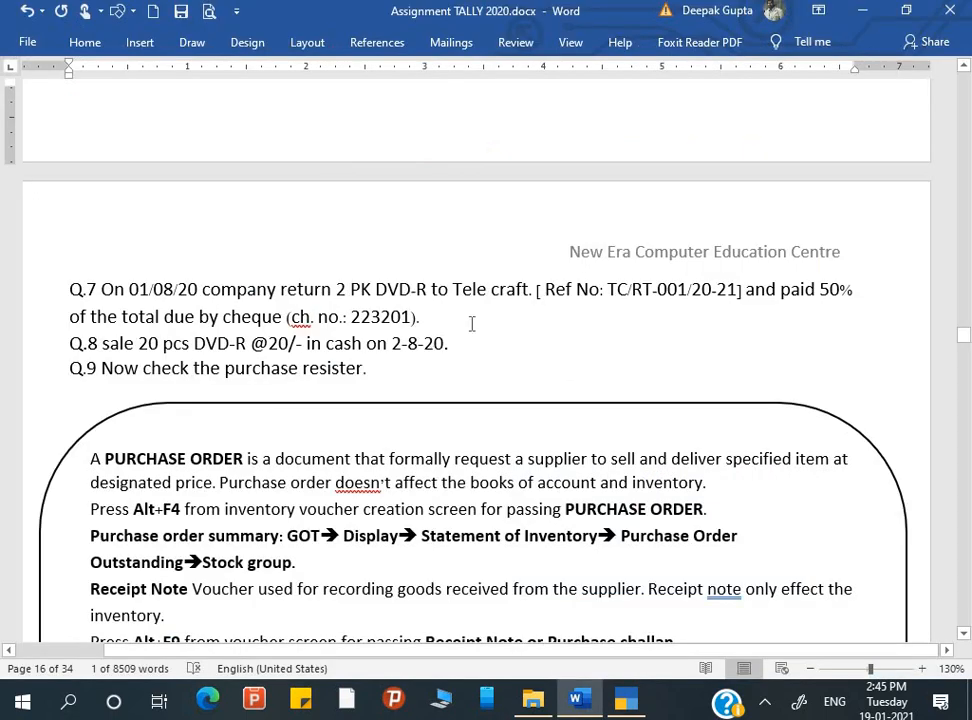
click(755, 289)
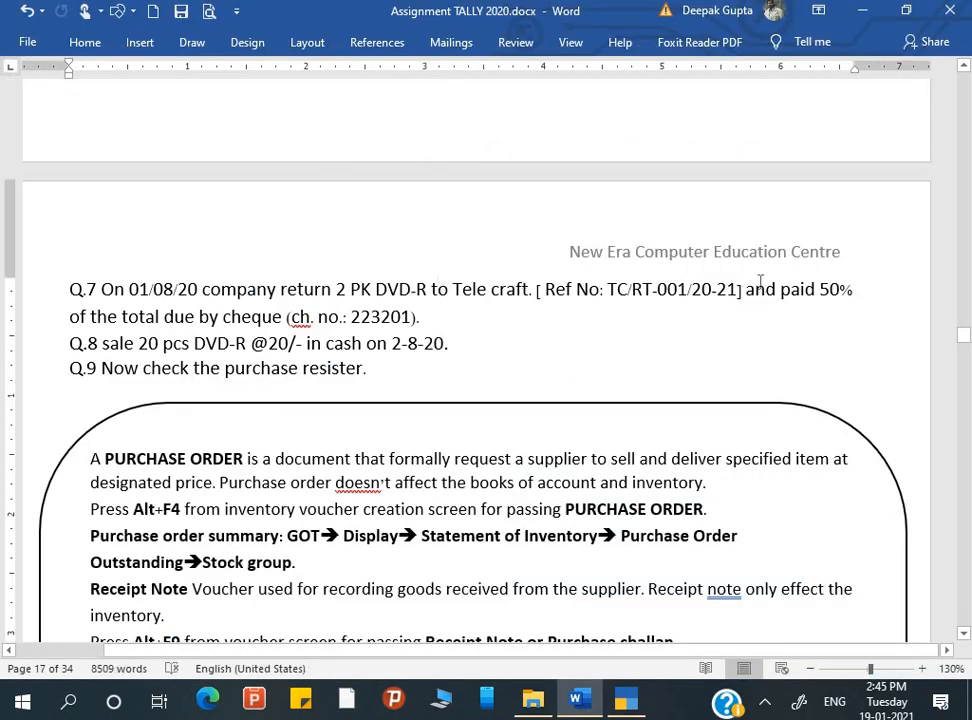
drag(792, 288, 823, 338)
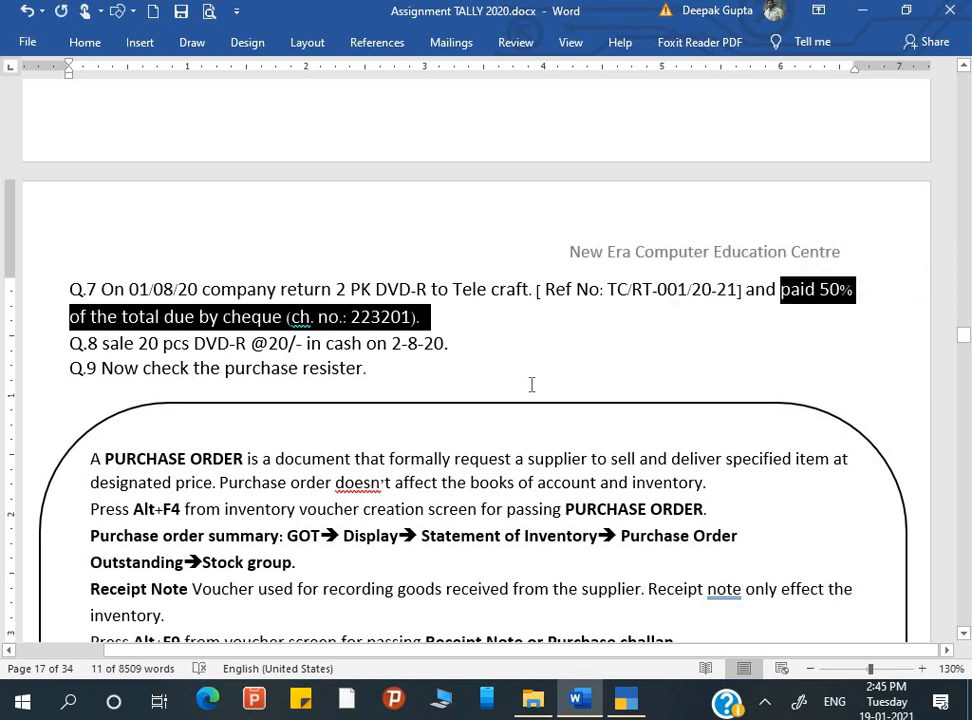
Switch to TallyPrime and start a payment voucher that debits Tele Craft
key(alt+Tab)
key(Down)
key(Down)
key(Down)
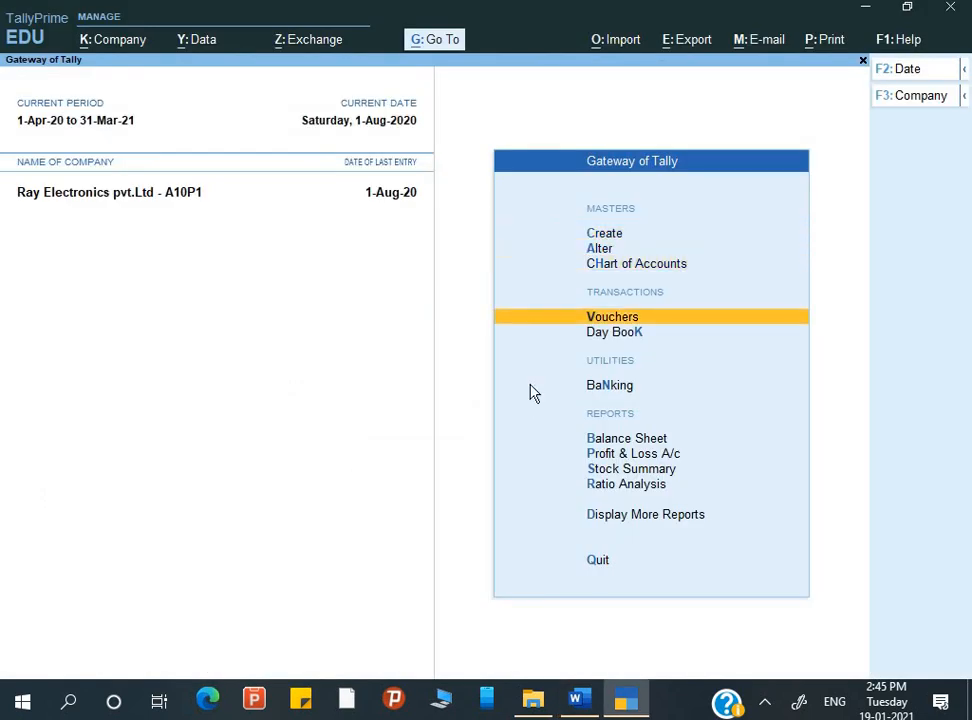
key(Return)
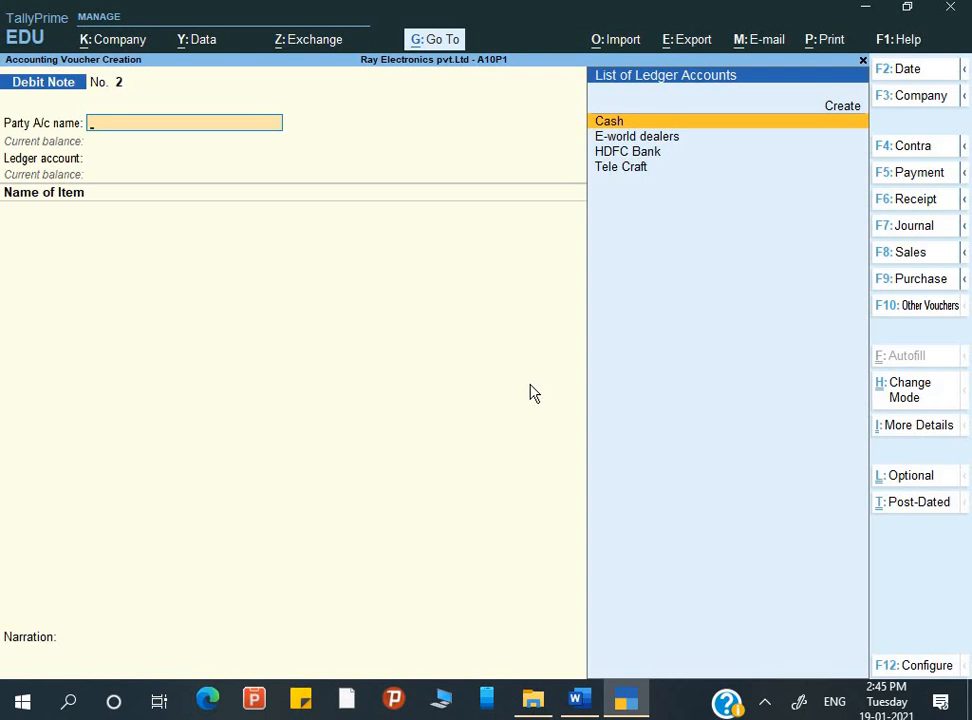
key(F5)
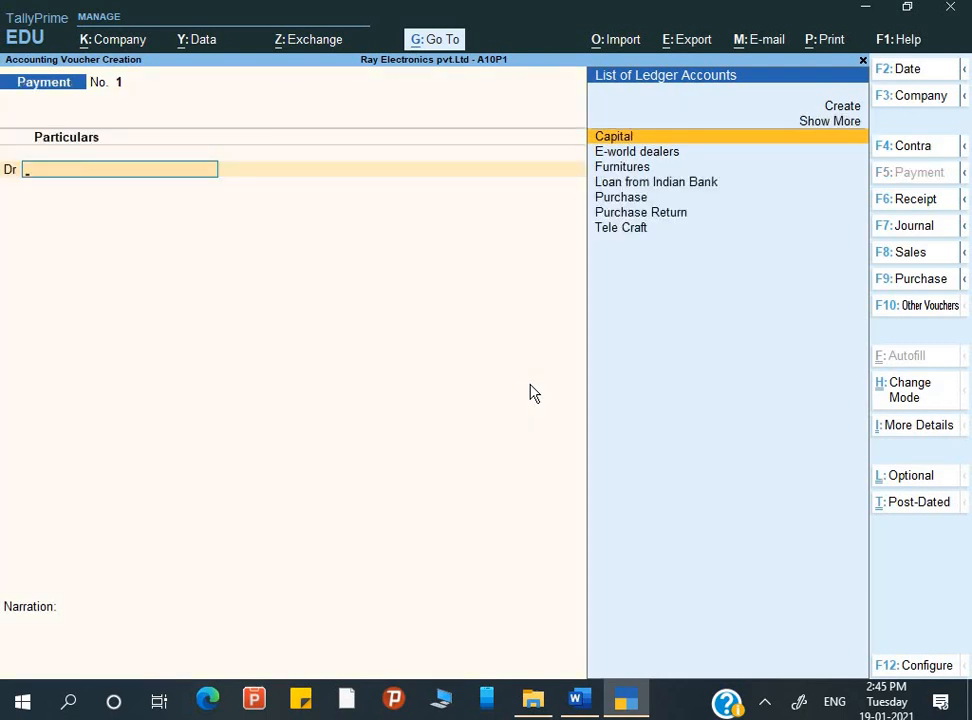
key(Down)
key(Down)
key(Down)
key(Down)
key(Down)
key(Down)
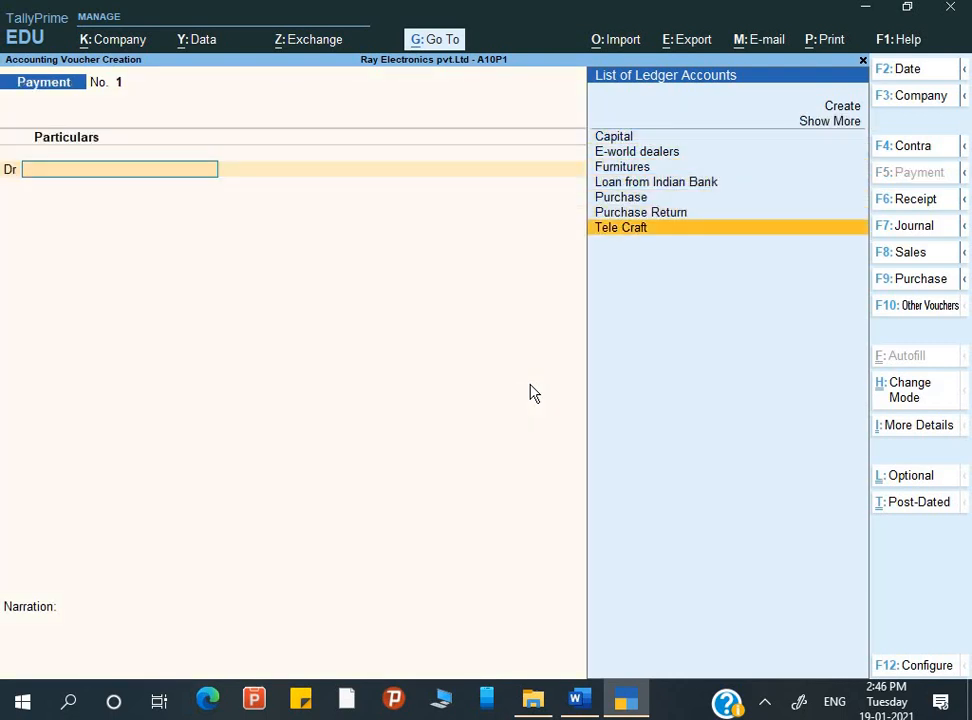
key(Return)
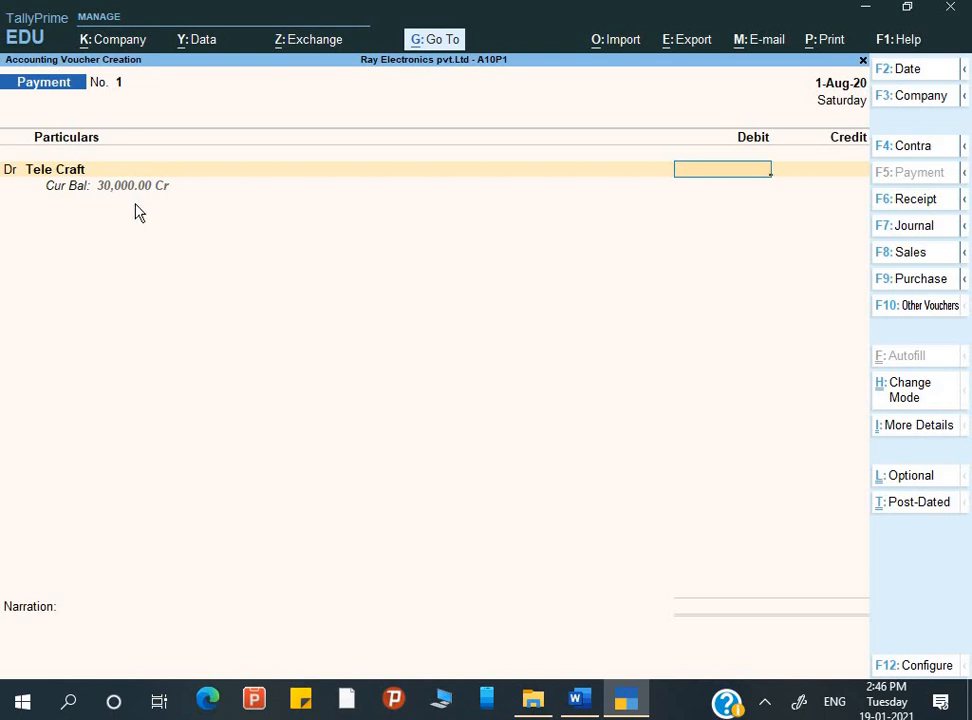
Set the Tele Craft debit to 15,000 and adjust it in full as Agst Ref against bill TC/INV-00129/20-21
text(15000)
key(Return)
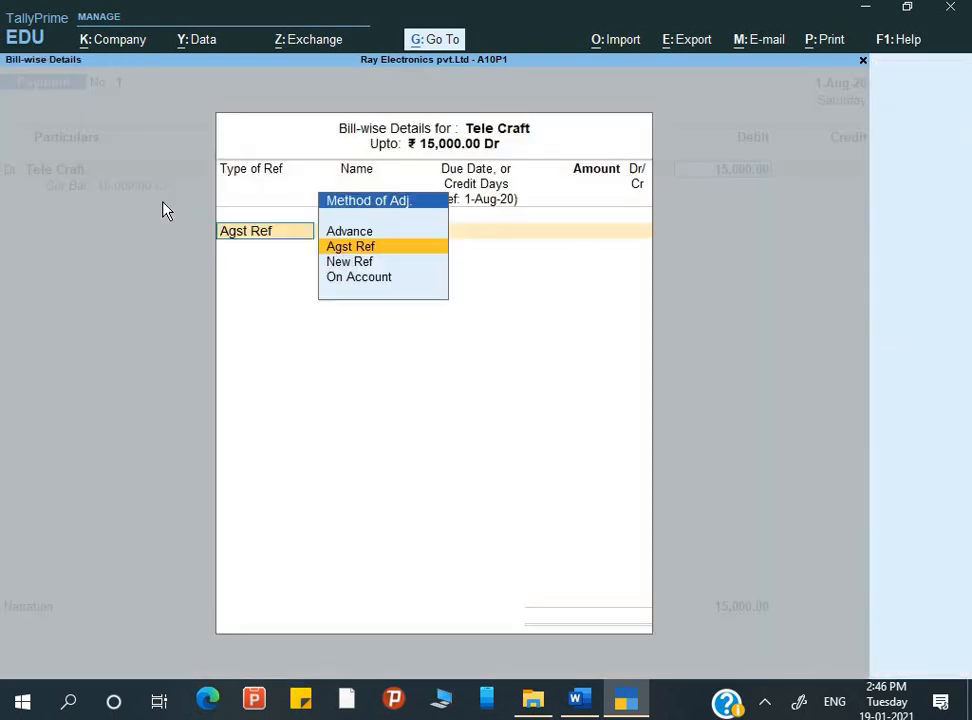
key(Return)
key(Return)
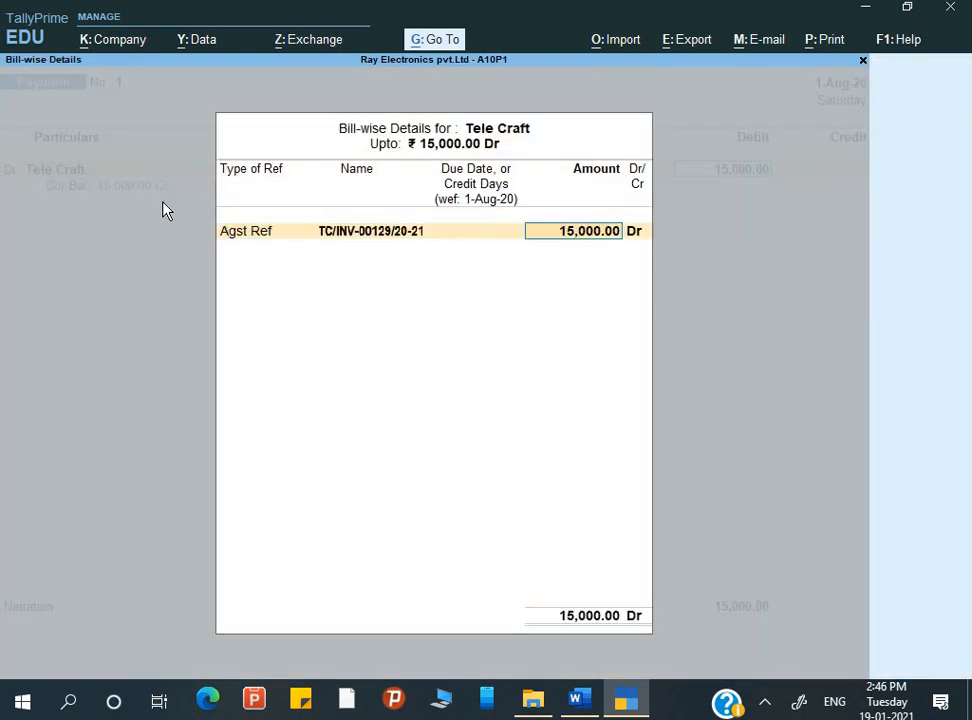
key(Return)
key(Return)
key(Return)
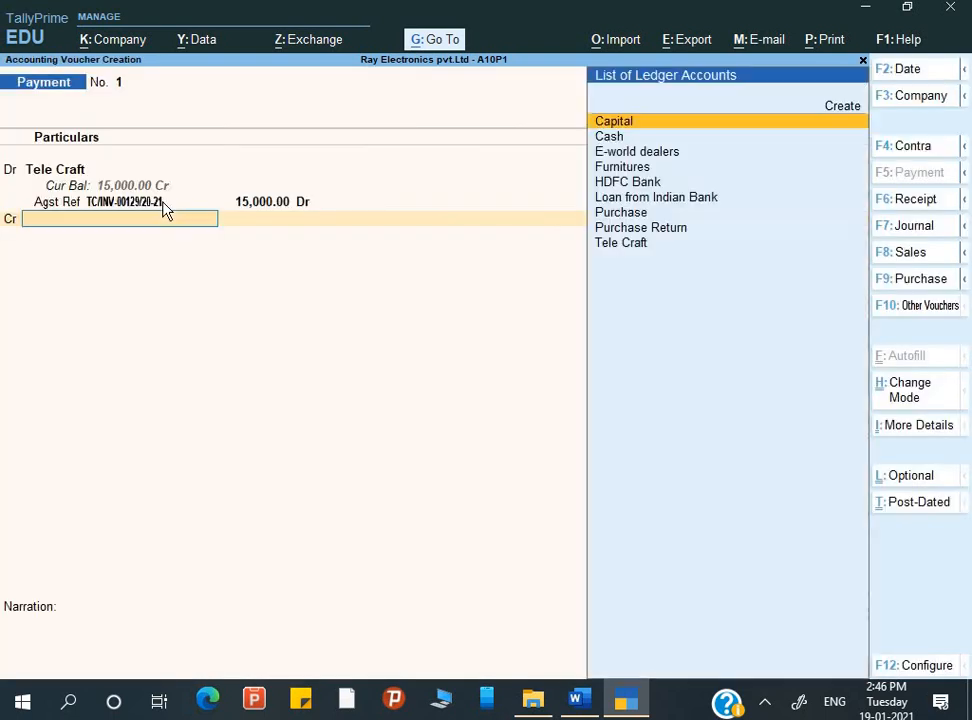
Credit HDFC Bank with 15,000.00 and keep the bank allocation as an A/c Payee cheque
key(Down)
key(Down)
key(Down)
key(Down)
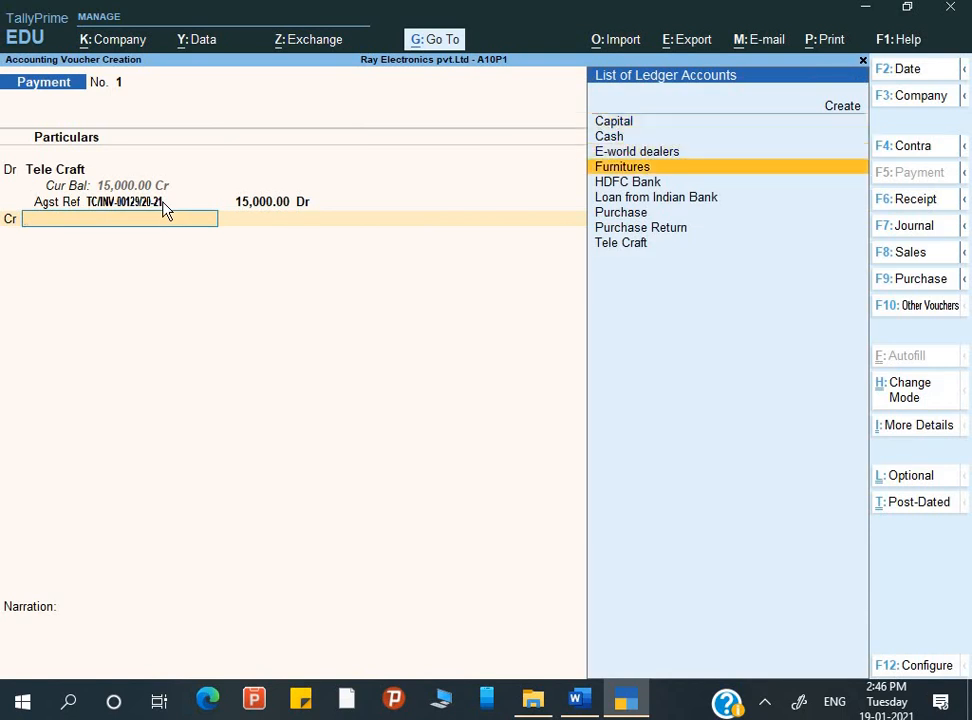
key(Return)
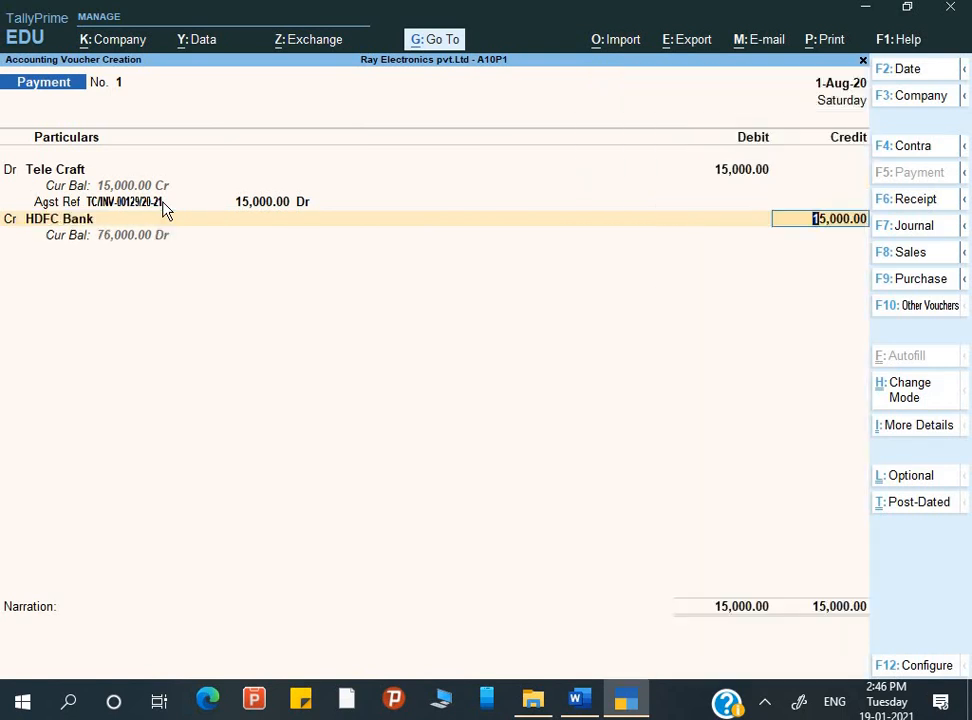
key(Return)
key(Return)
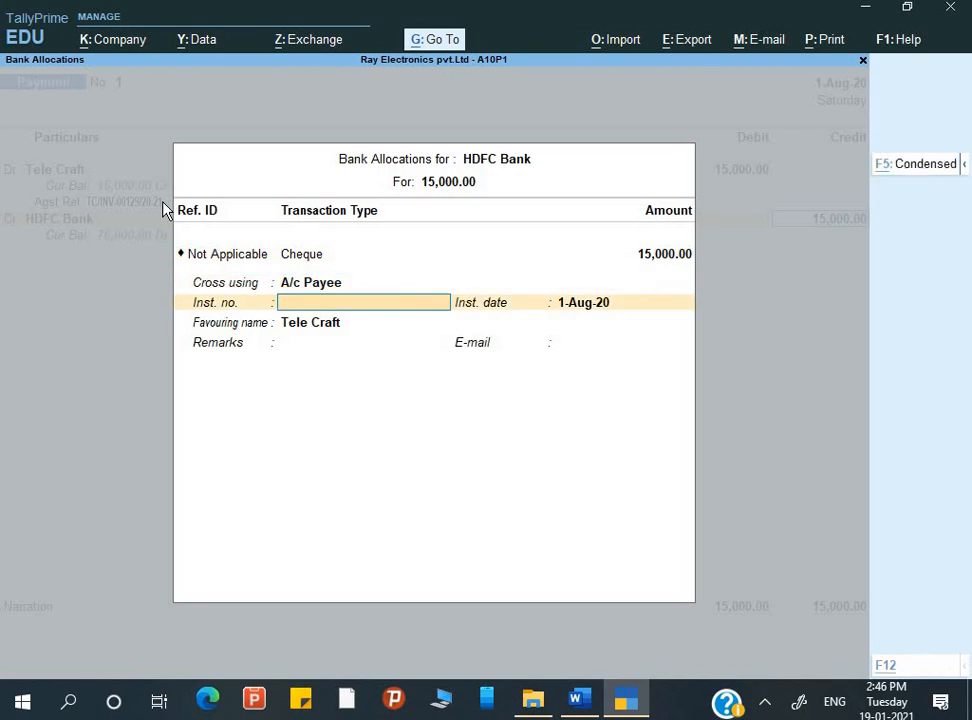
Copy the cheque number from Q.7 in Word into the instrument number and complete the HDFC Bank allocation dated 1-Aug-20
key(alt+Tab)
click(358, 318)
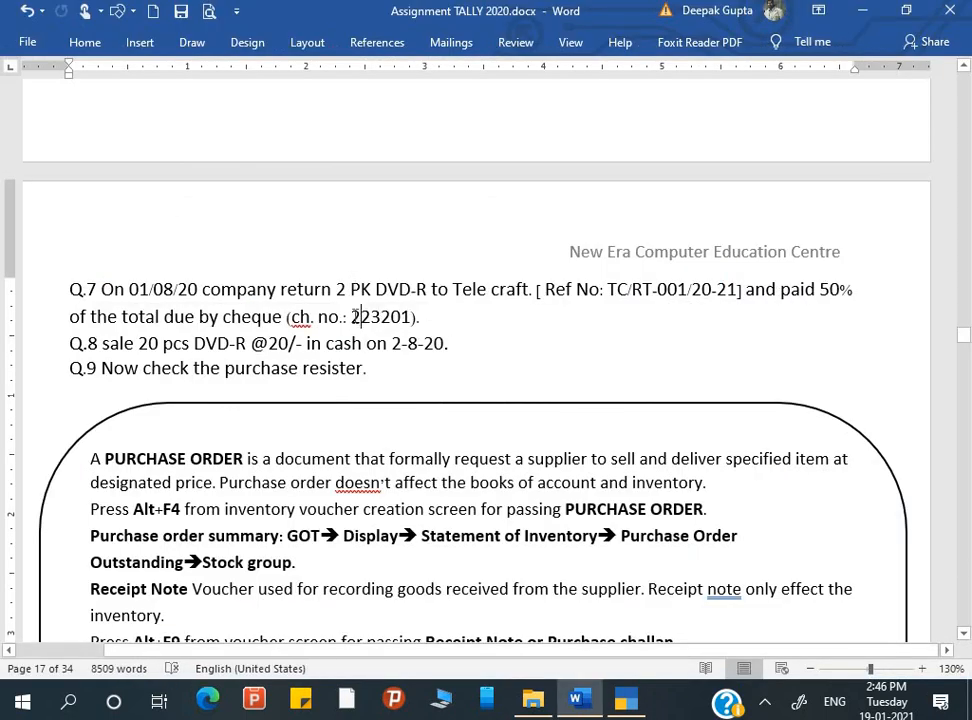
drag(350, 318, 410, 318)
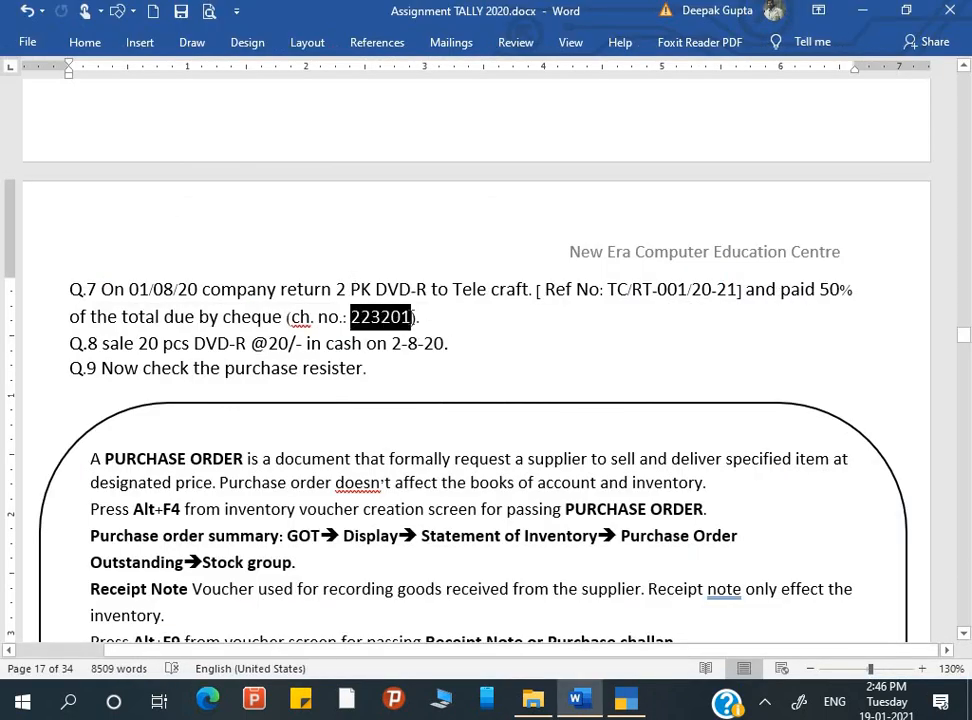
key(ctrl+c)
key(alt+Tab)
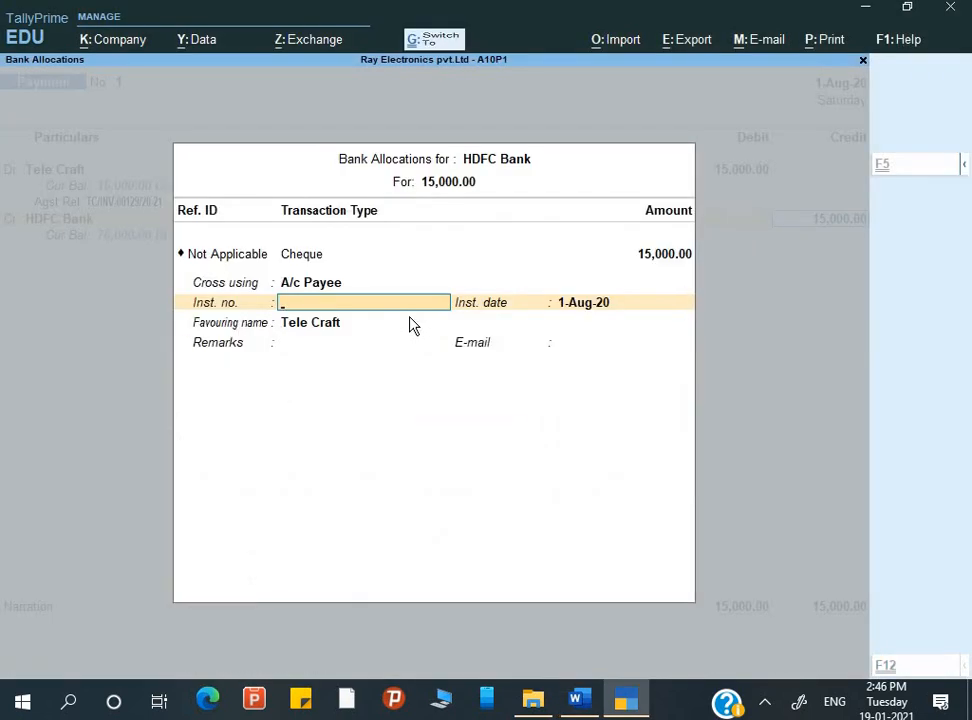
key(ctrl+alt+v)
key(Return)
key(Return)
key(Return)
key(Return)
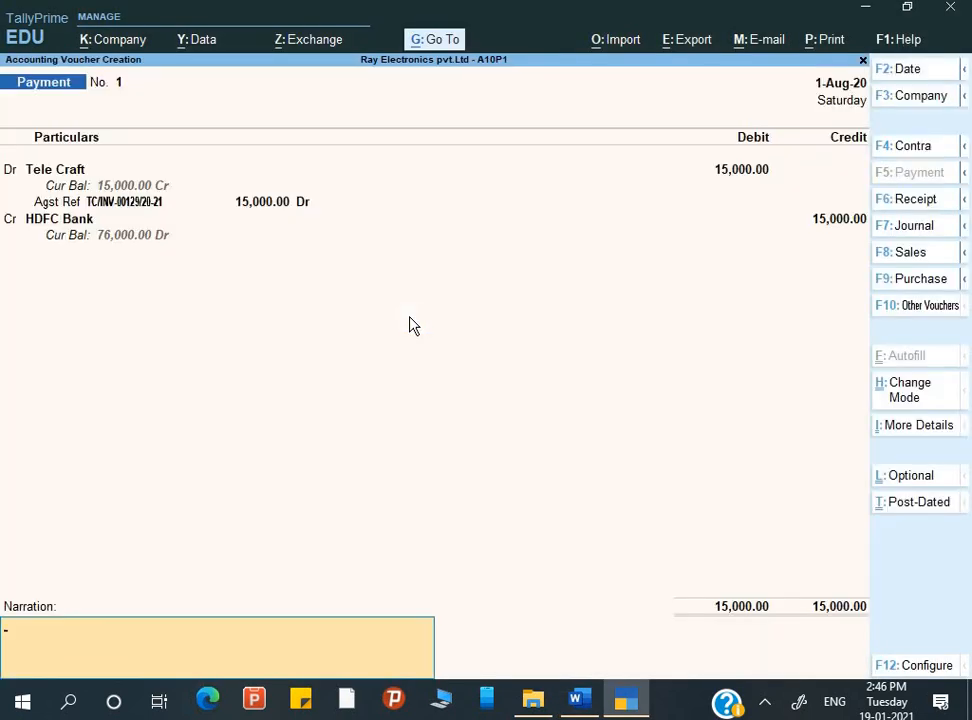
Enter the narration "Being payment made" and save the payment voucher
text(Being payment made)
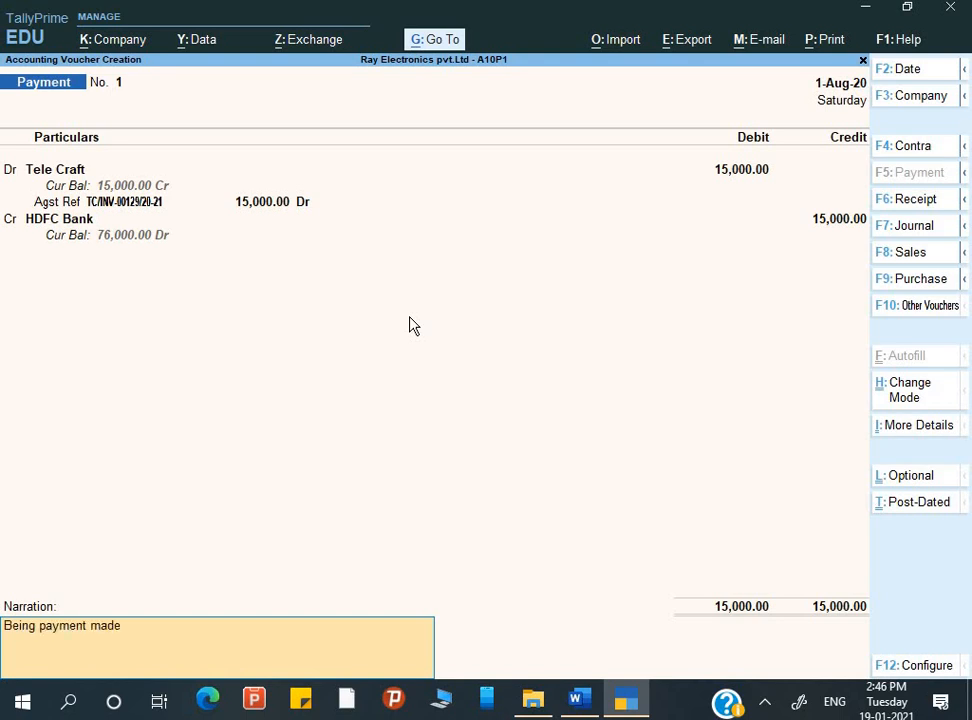
key(Return)
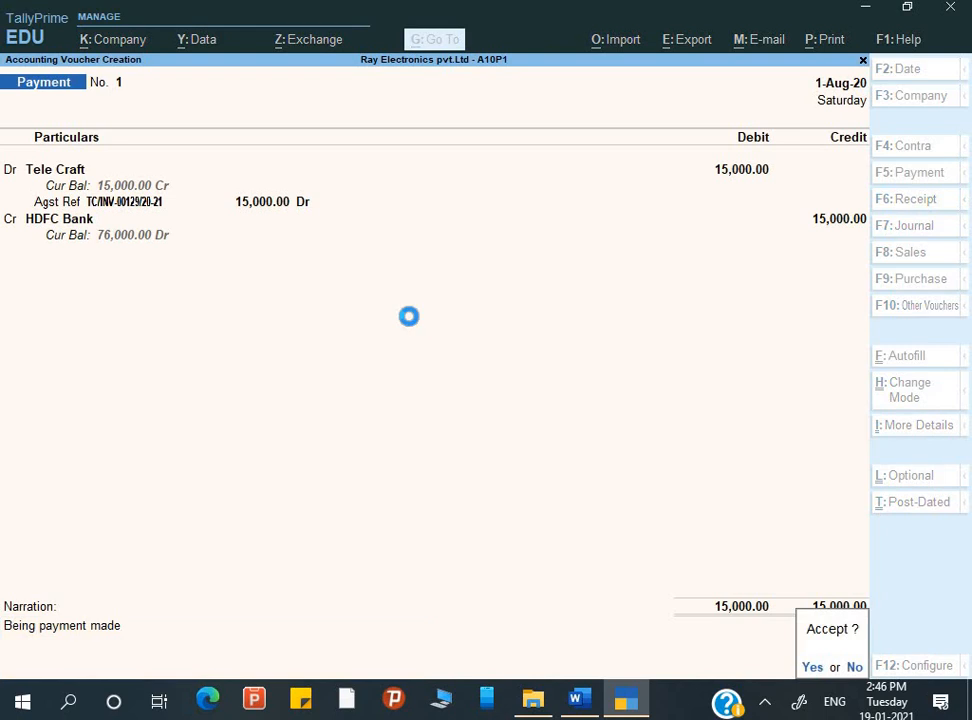
key(Return)
Check the Q.8 sale date in the Word assignment and set the TallyPrime voucher date to 2-8-2020
key(alt+Tab)
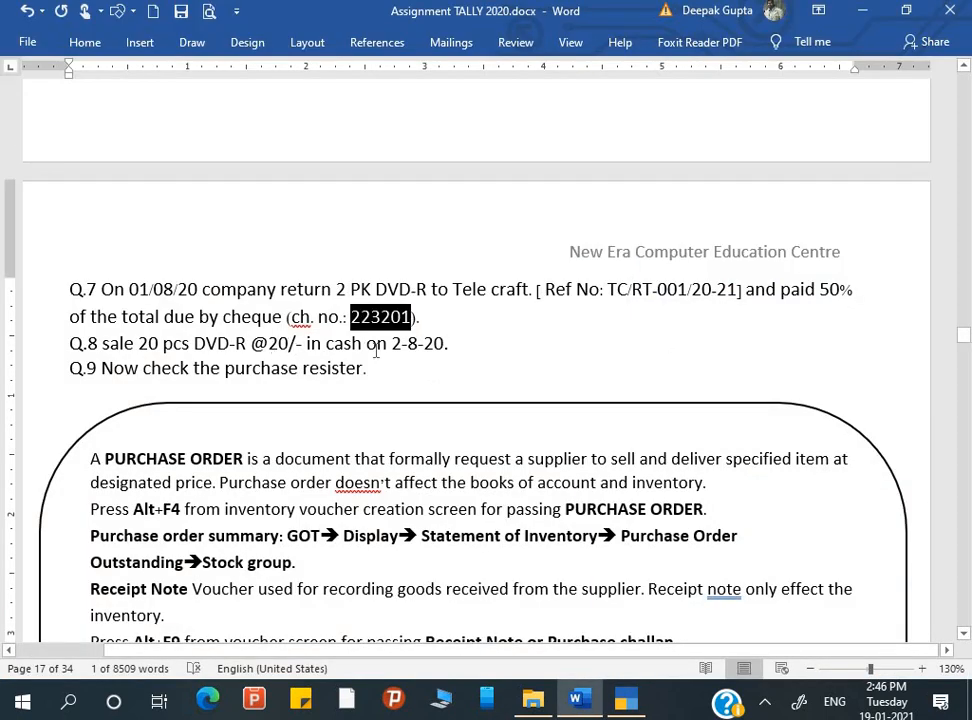
key(alt+Tab)
key(F2)
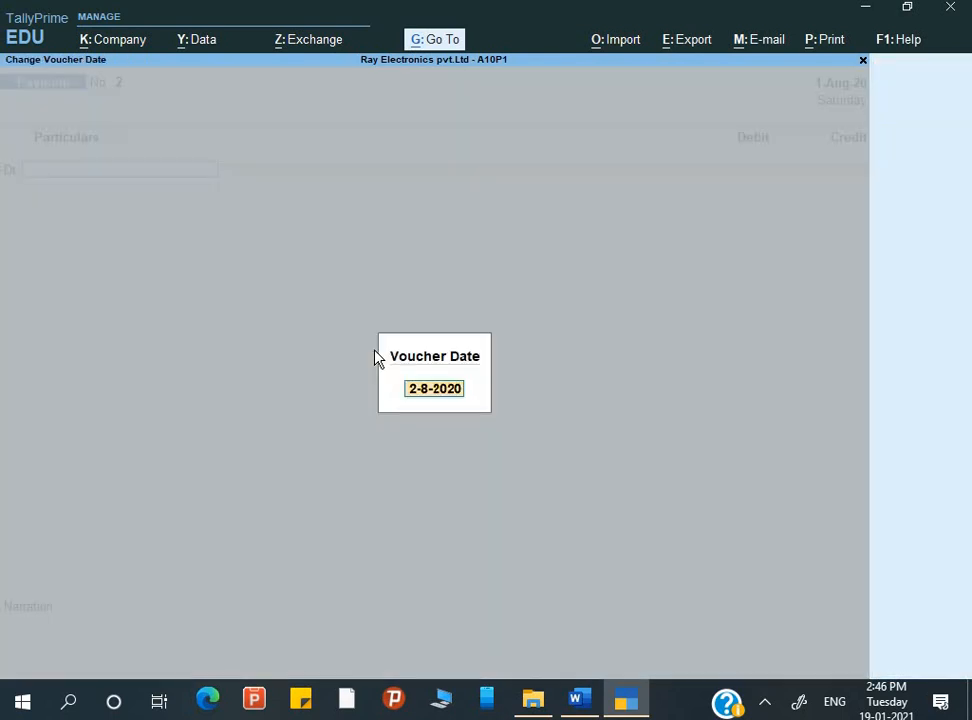
key(Return)
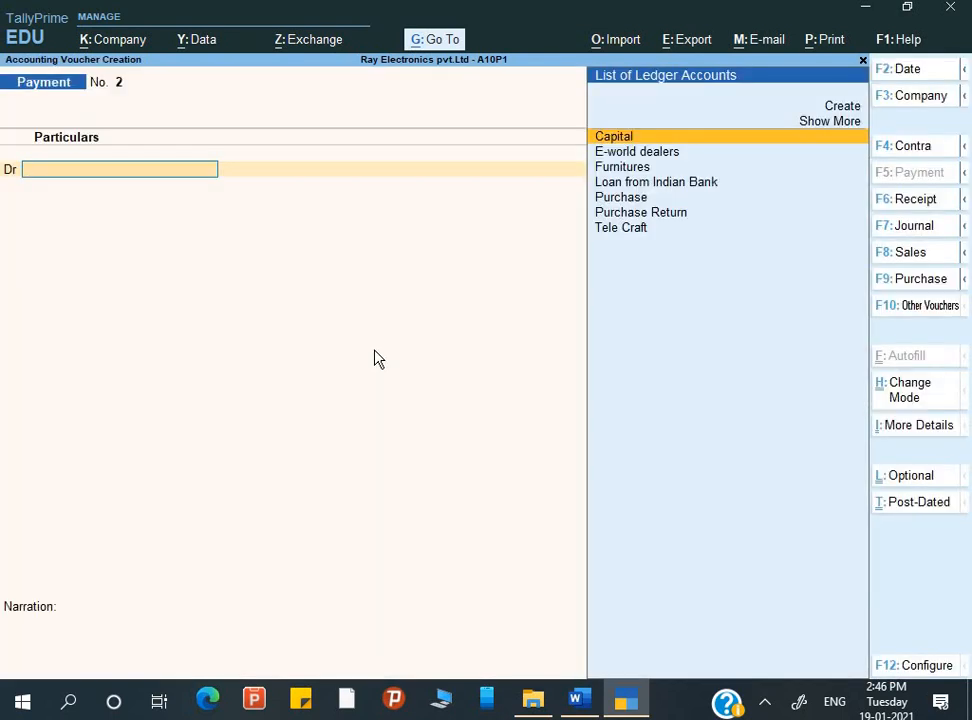
Start a sales voucher with Cash as the party, the delivery note as Not Applicable and the other dispatch and order details blank
key(F8)
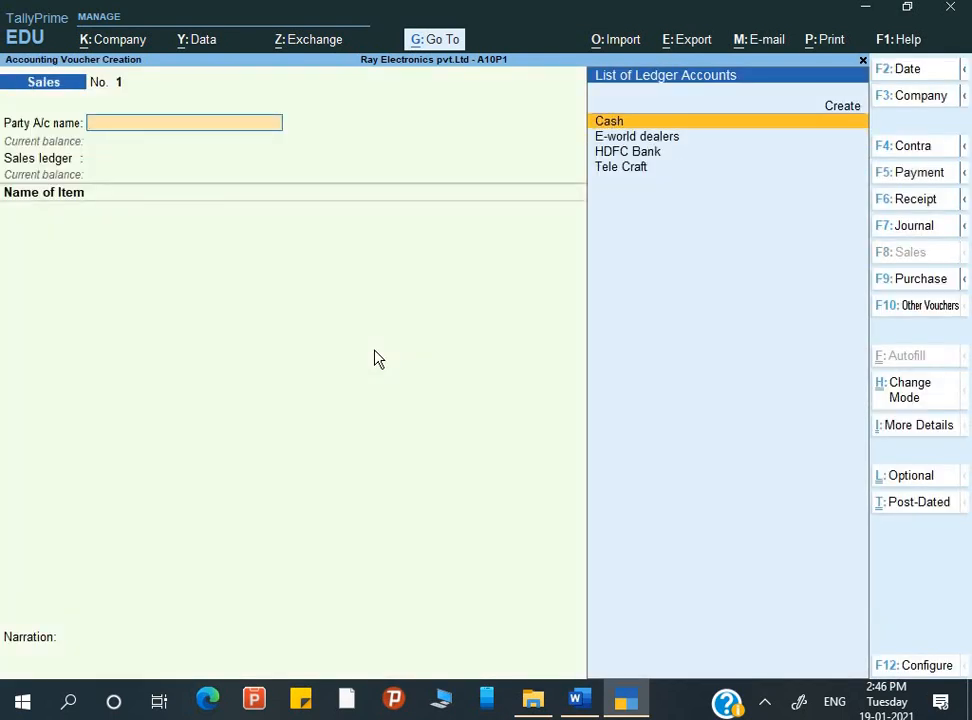
key(Return)
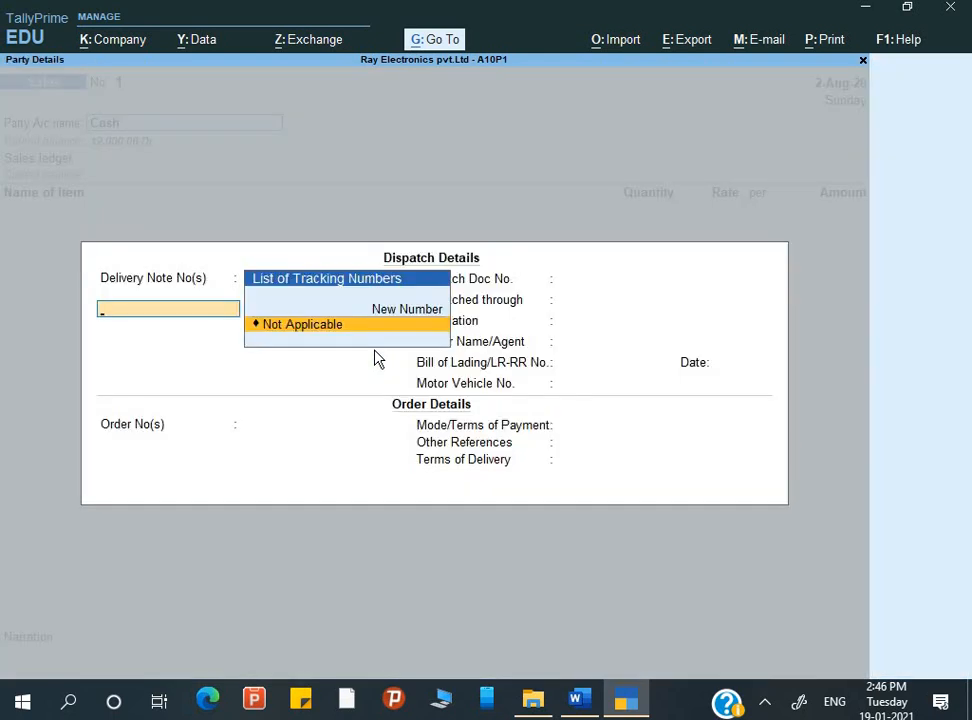
key(Return)
key(Return)
key(Return)
key(Return)
key(Return)
key(Return)
key(Return)
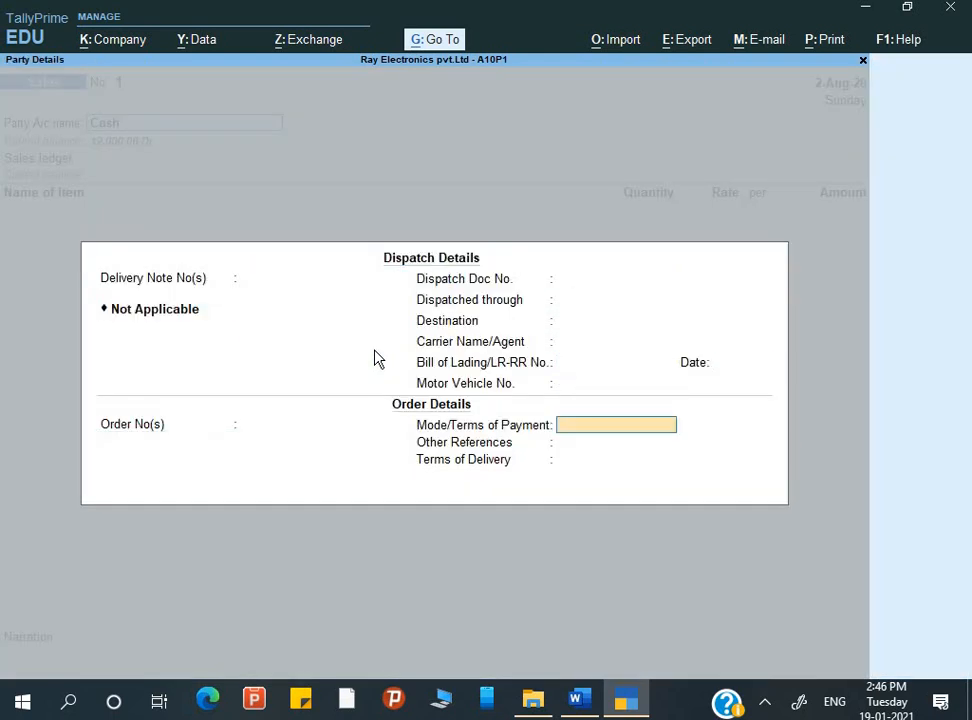
key(Return)
key(Return)
key(Return)
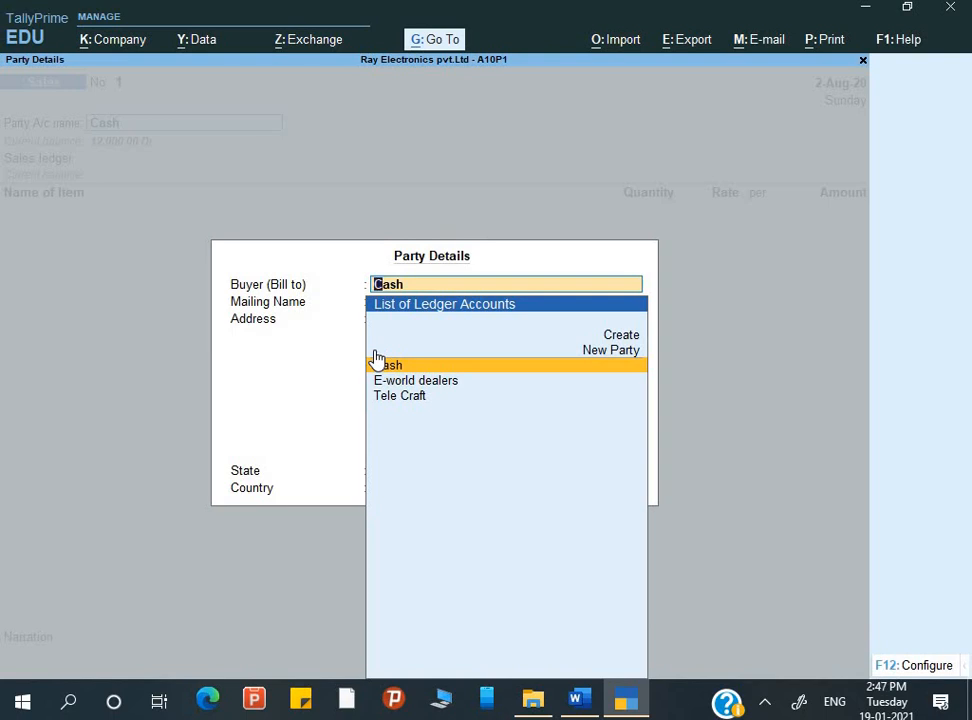
Enter the buyer's name as a new party for the cash sale, keeping Uttar Pradesh as the state
text(Ravi)
key(Return)
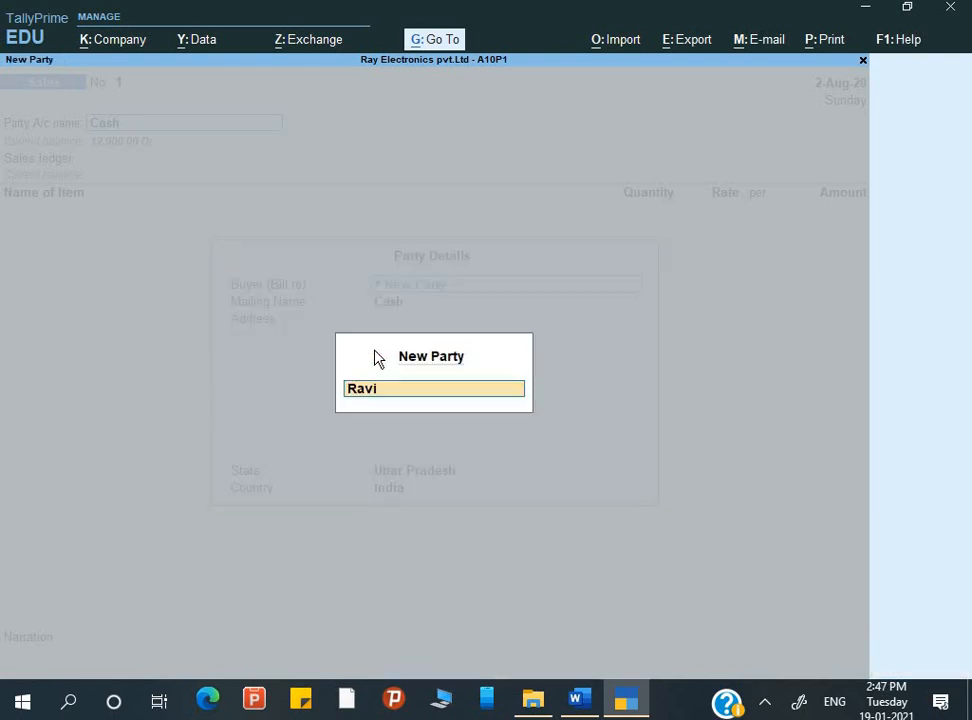
key(Return)
key(Return)
key(Return)
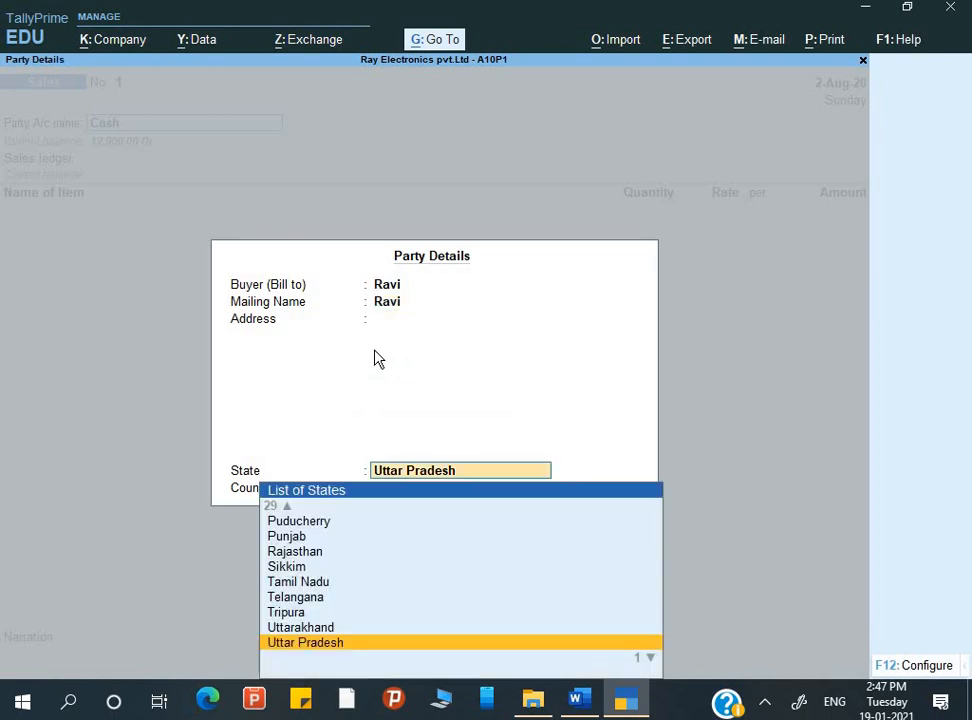
key(Return)
key(Return)
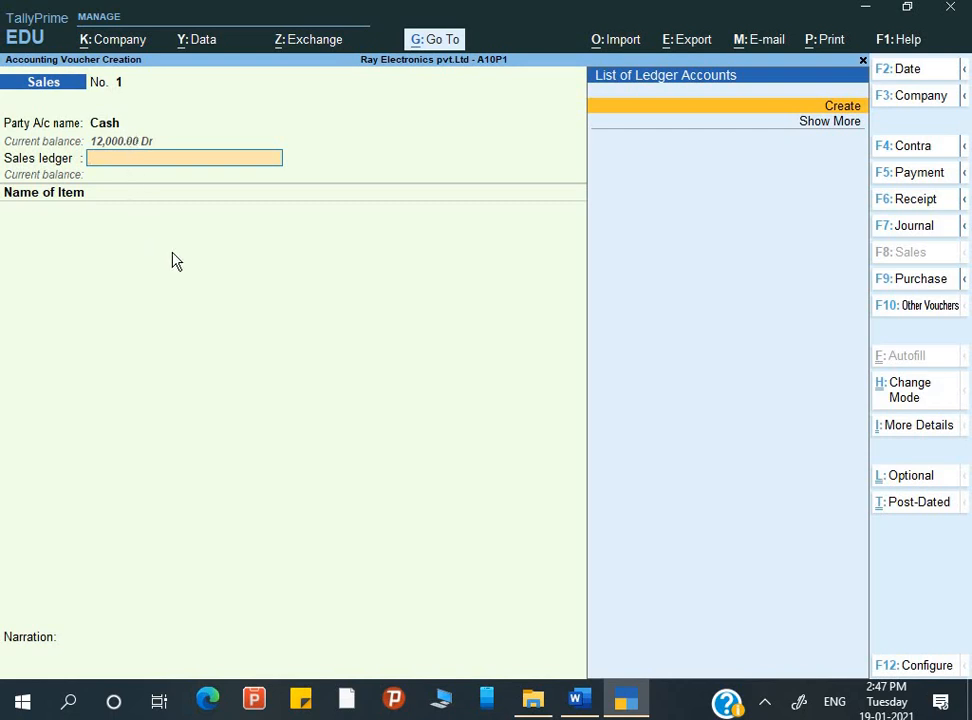
Create a ledger named Sales under Sales Accounts and use it as the voucher's sales ledger
key(alt+c)
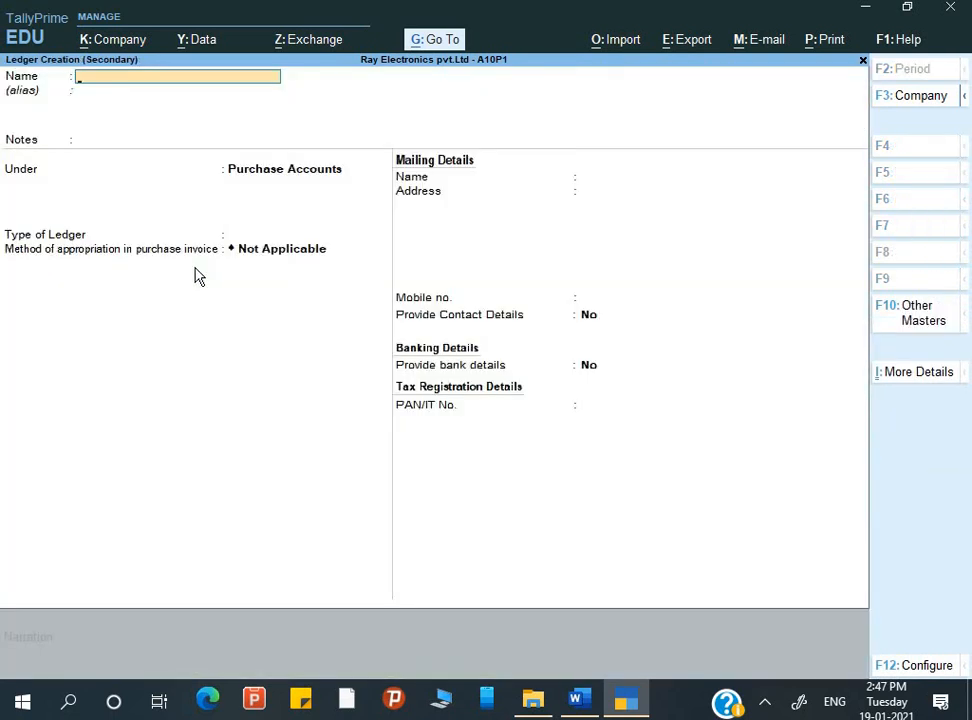
text(Sales)
key(Return)
key(Return)
key(Return)
text(S)
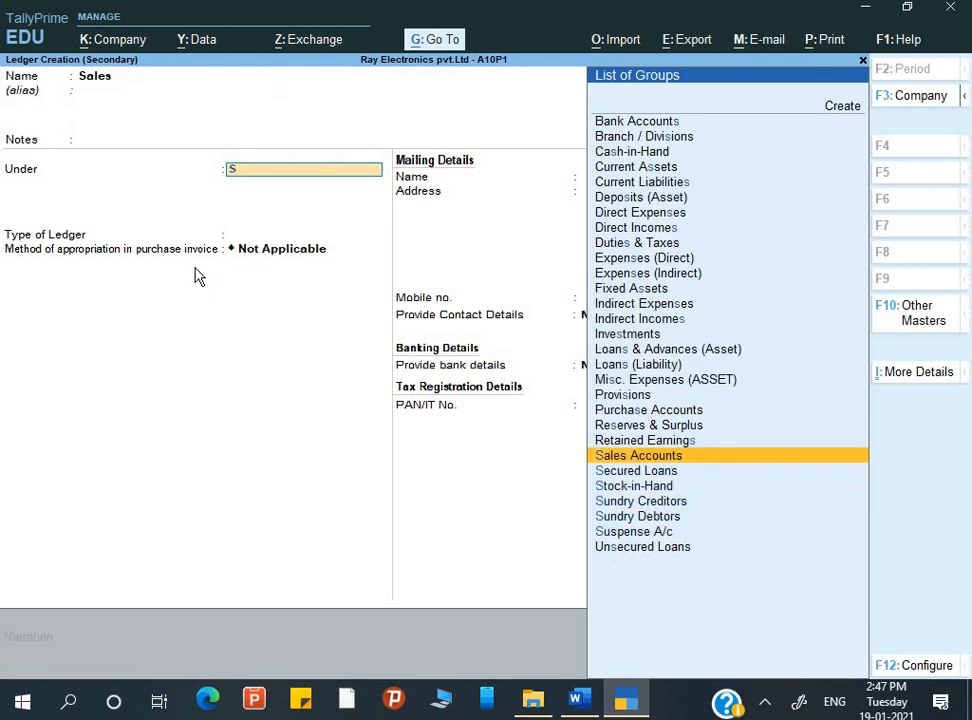
key(Return)
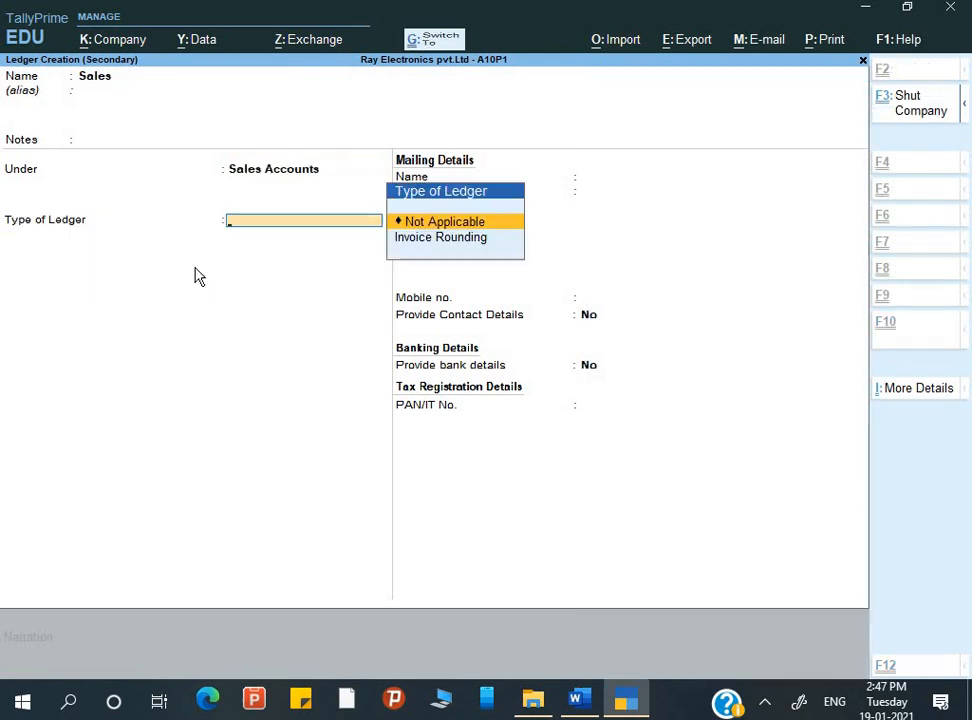
key(ctrl+a)
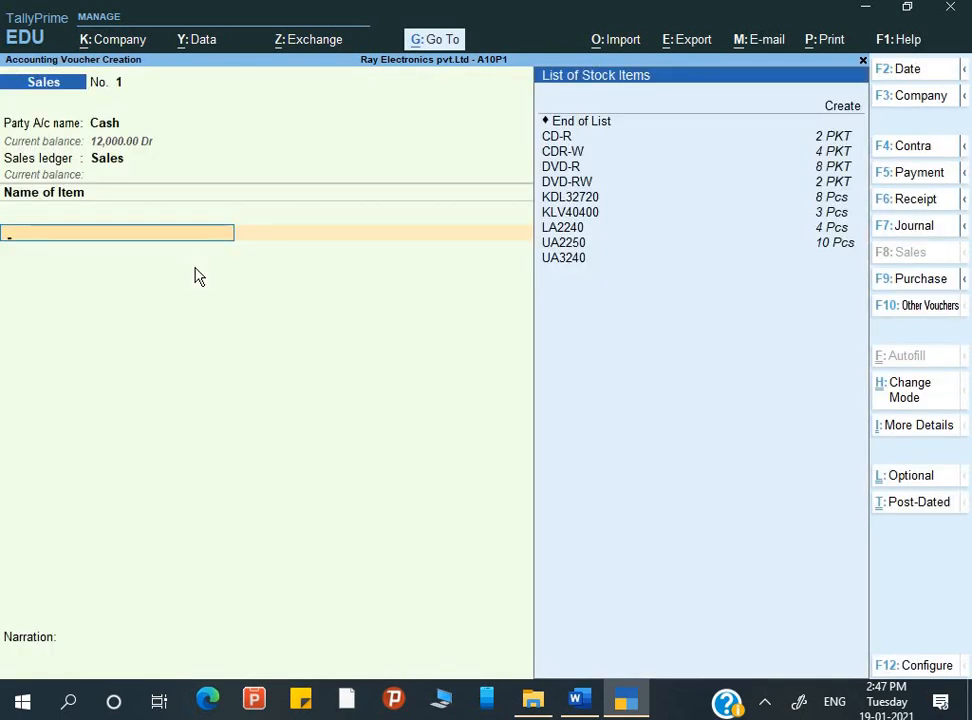
Add DVD-R to the sales voucher with tracking number Not Applicable and Park Street as the godown
key(Down)
key(Down)
key(Down)
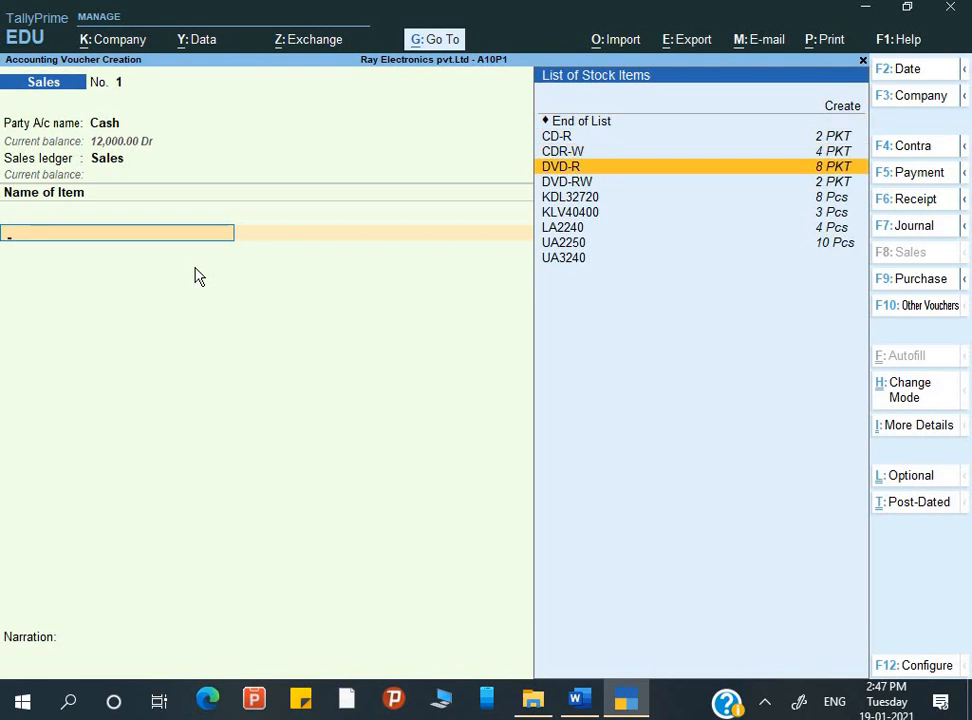
key(Return)
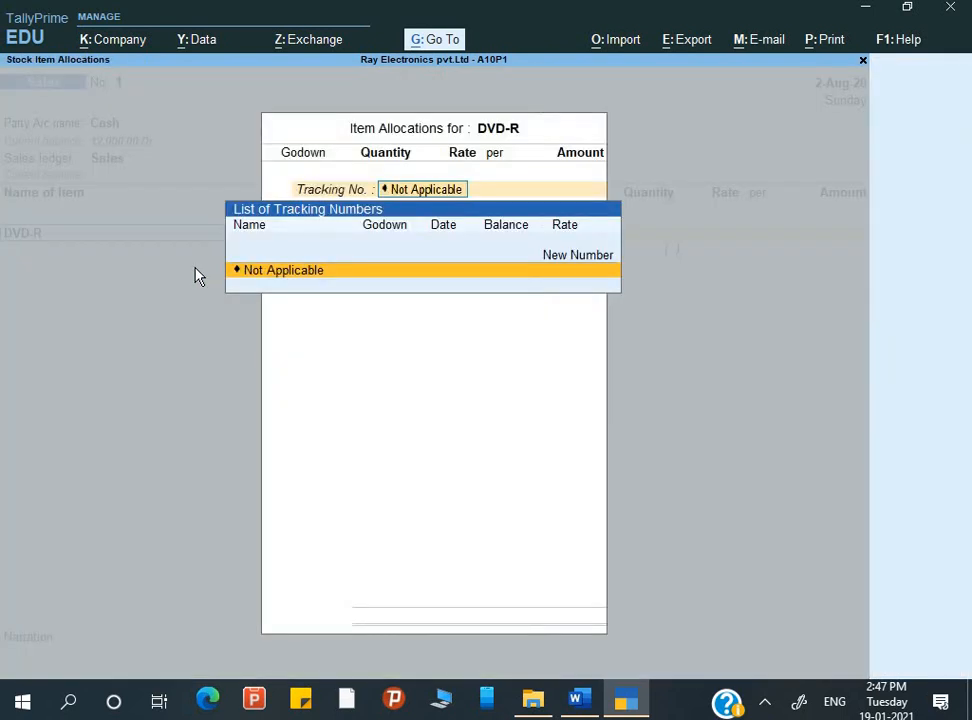
key(Return)
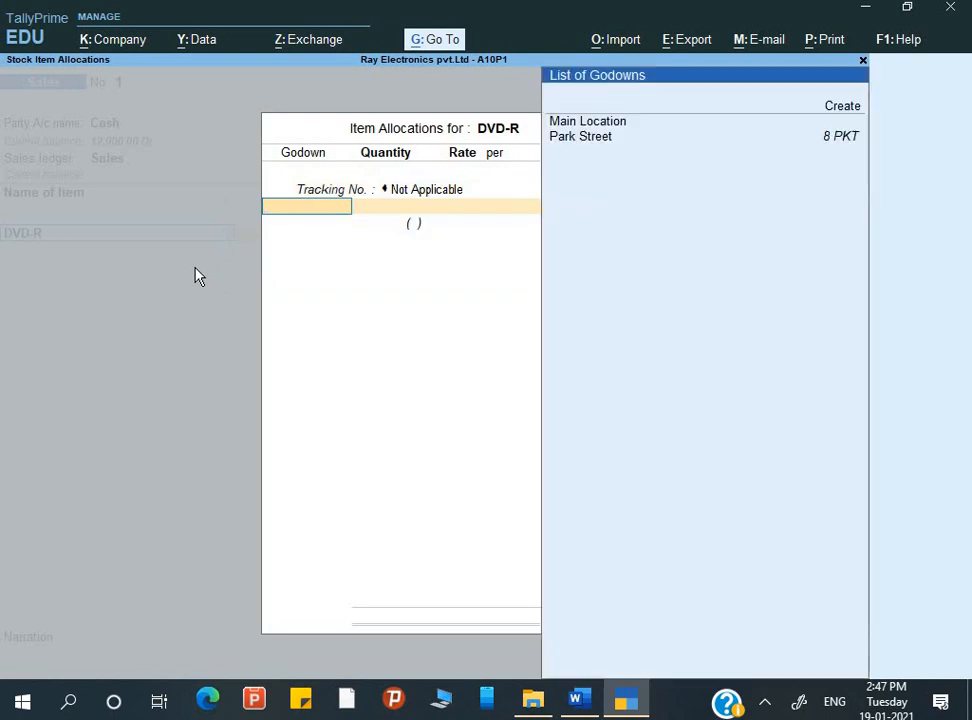
key(Down)
key(Down)
key(Return)
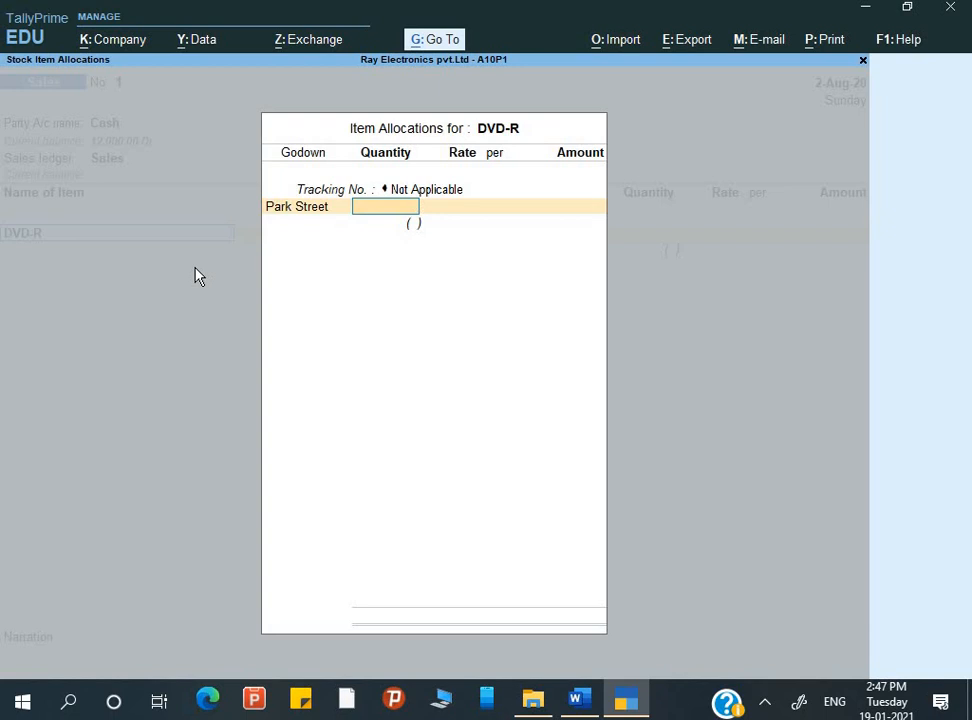
Try to enter 20 pcs as the DVD-R quantity from Park Street
text(20pcs)
key(Return)
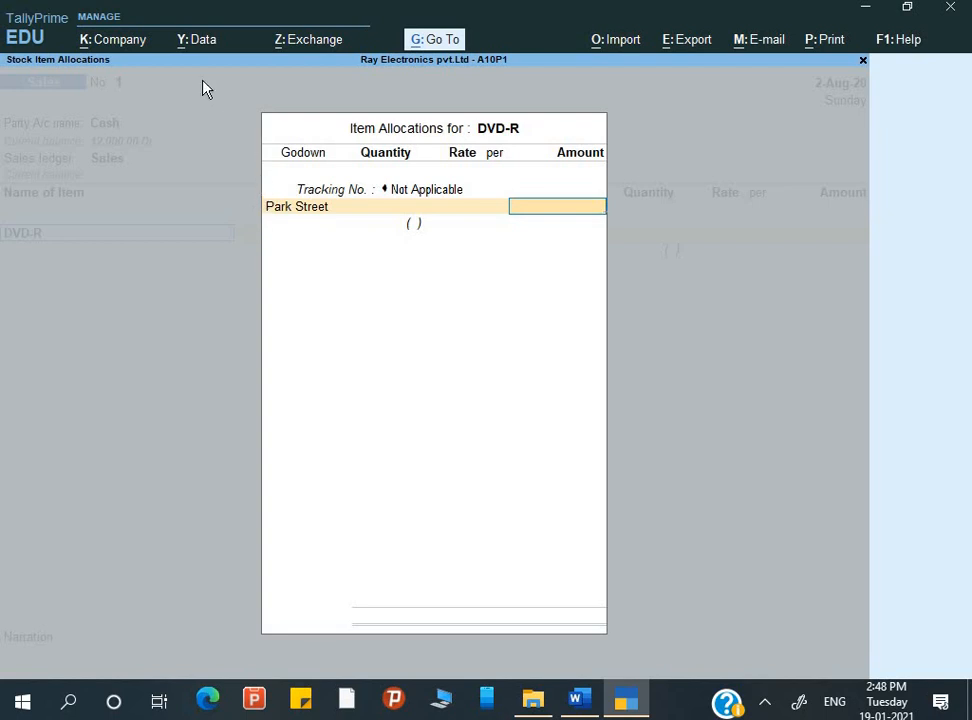
Return to the item line and inspect the unit settings in the DVD-R stock item master, leaving it without changes
key(BackSpace)
key(BackSpace)
key(BackSpace)
key(BackSpace)
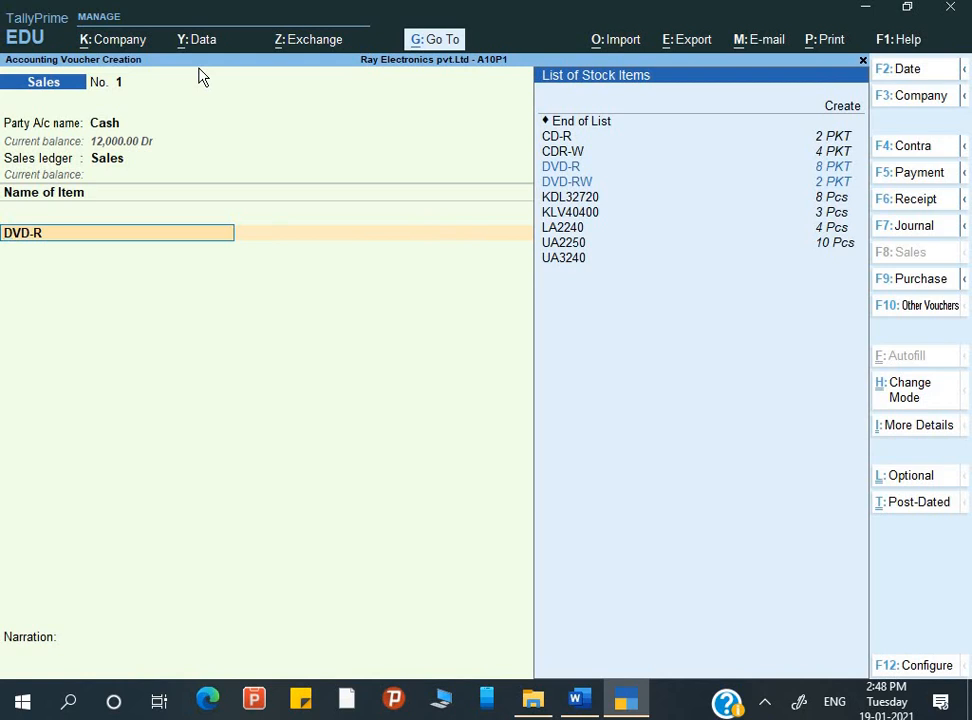
key(ctrl)
key(ctrl+Return)
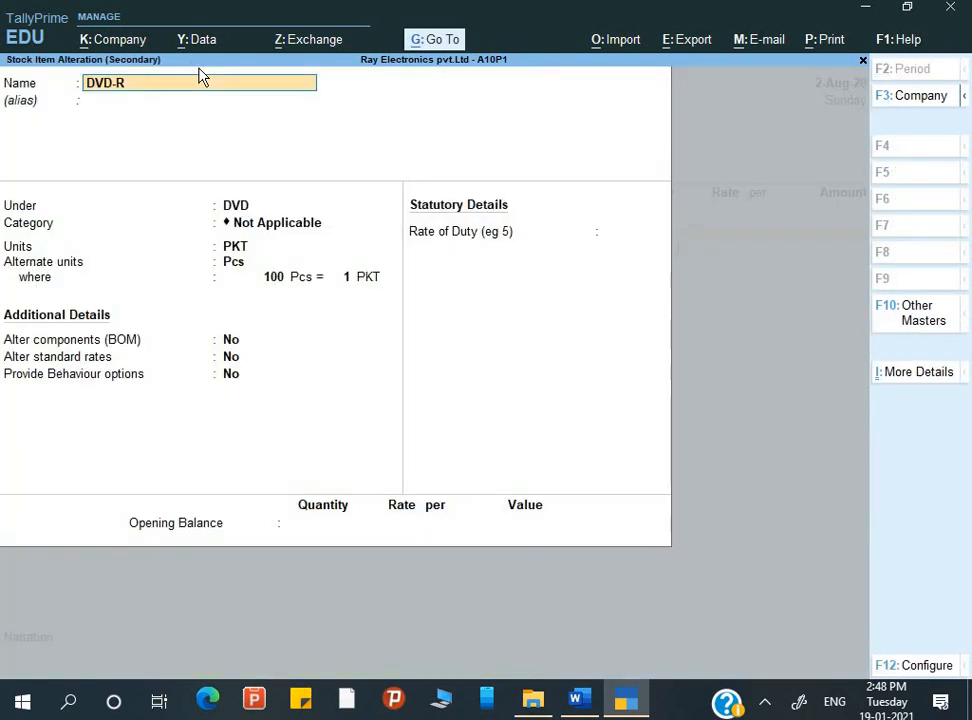
key(Return)
key(Return)
key(Return)
key(Return)
key(Return)
key(Return)
key(Return)
key(Return)
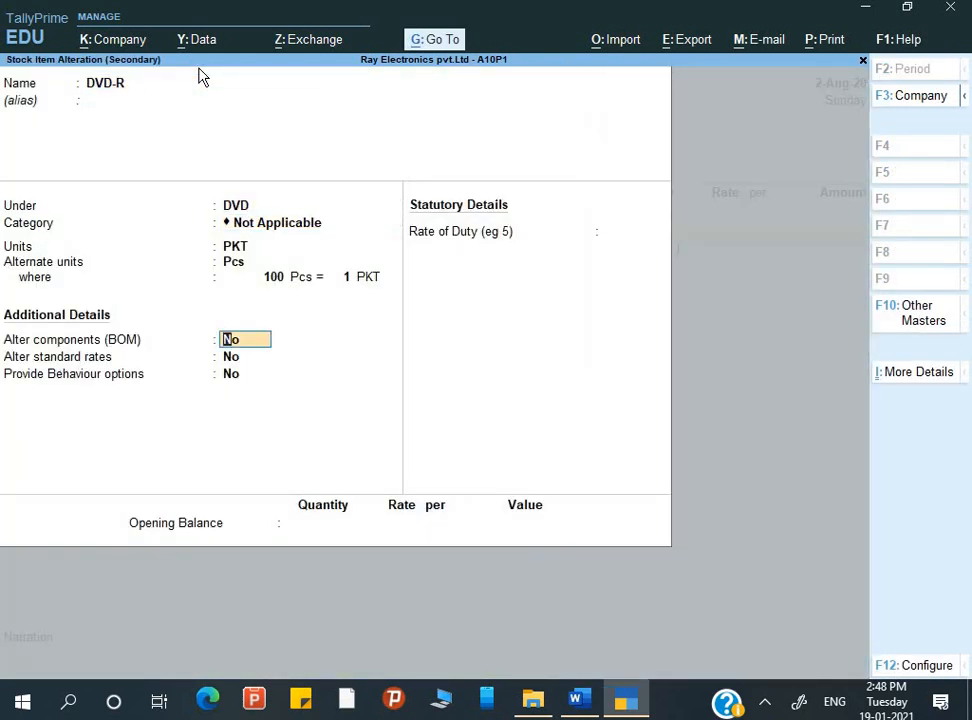
key(BackSpace)
key(Return)
key(BackSpace)
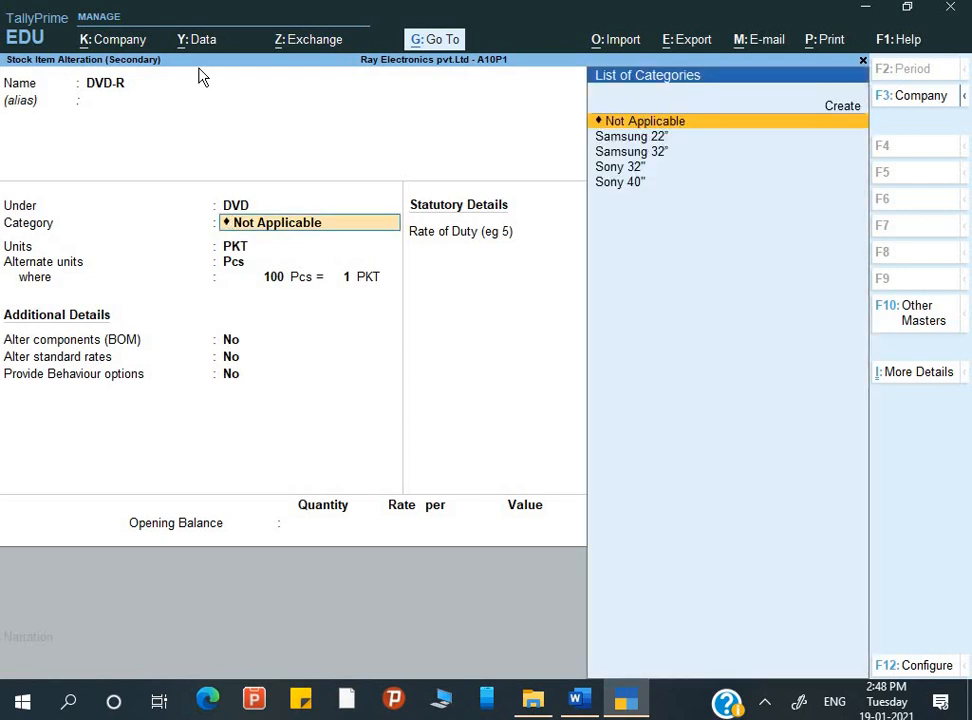
key(Return)
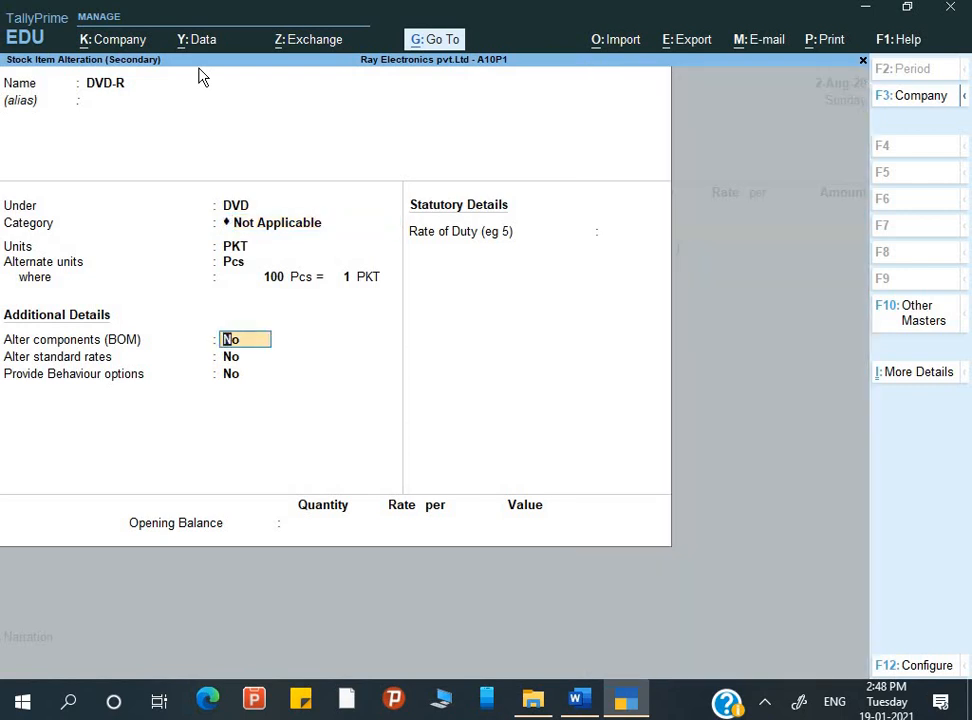
key(Escape)
key(Escape)
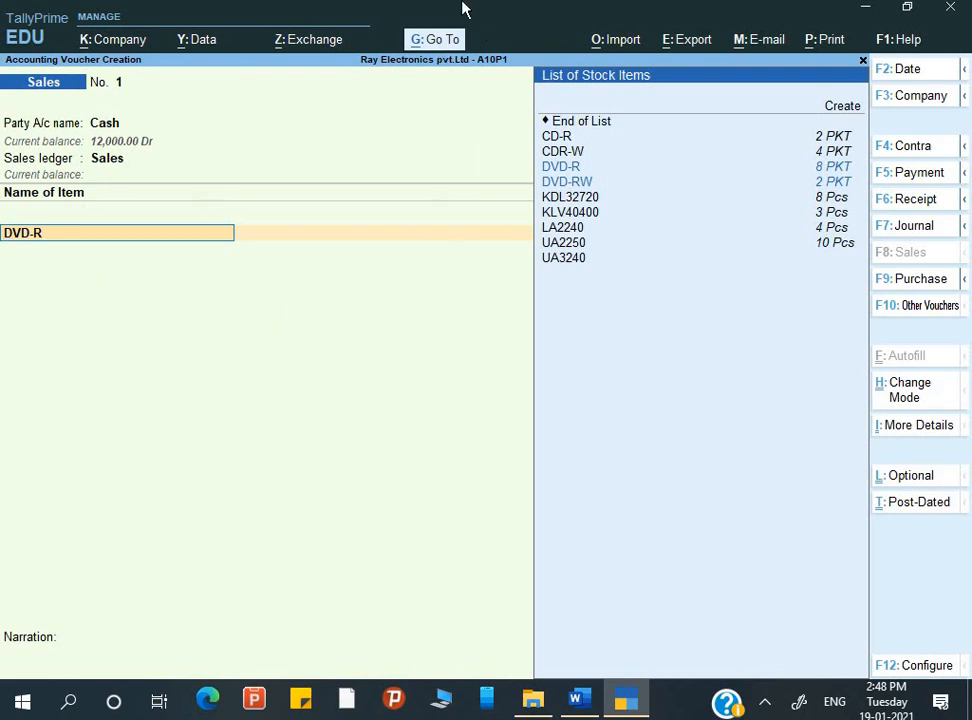
Alter the PKT unit to use 2 decimal places, save it and return to the sales voucher
key(alt)
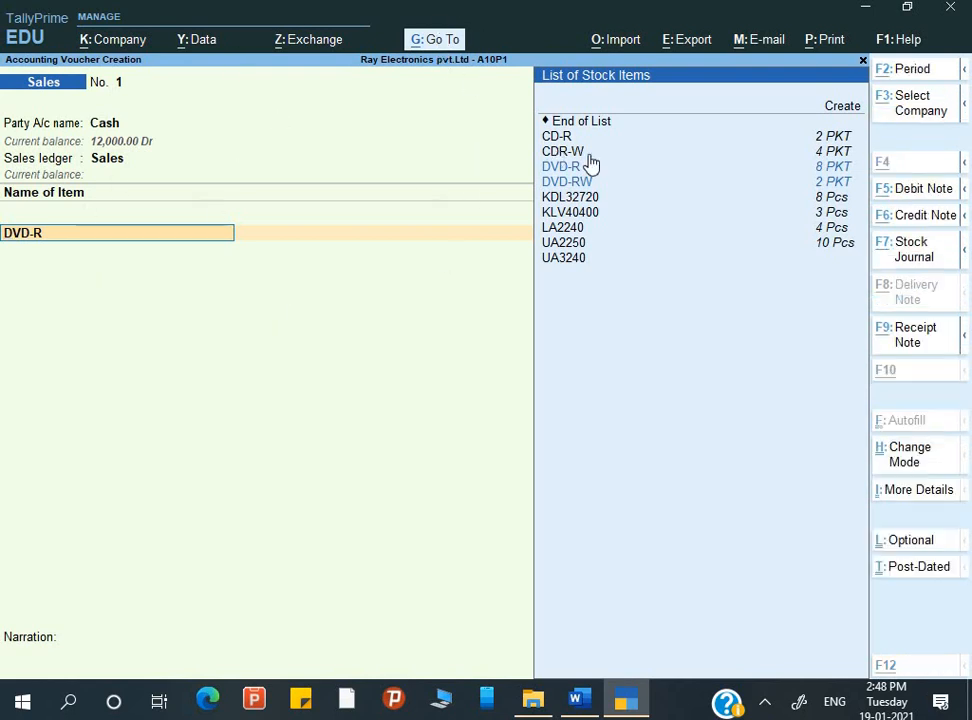
key(alt+g)
key(Up)
key(Up)
key(Up)
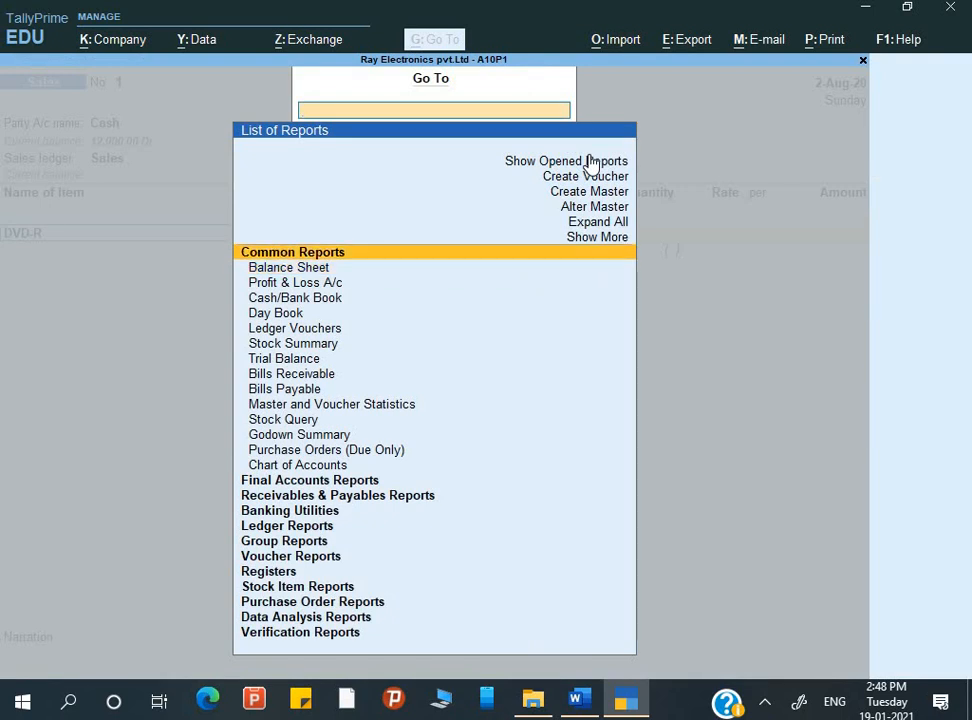
key(Return)
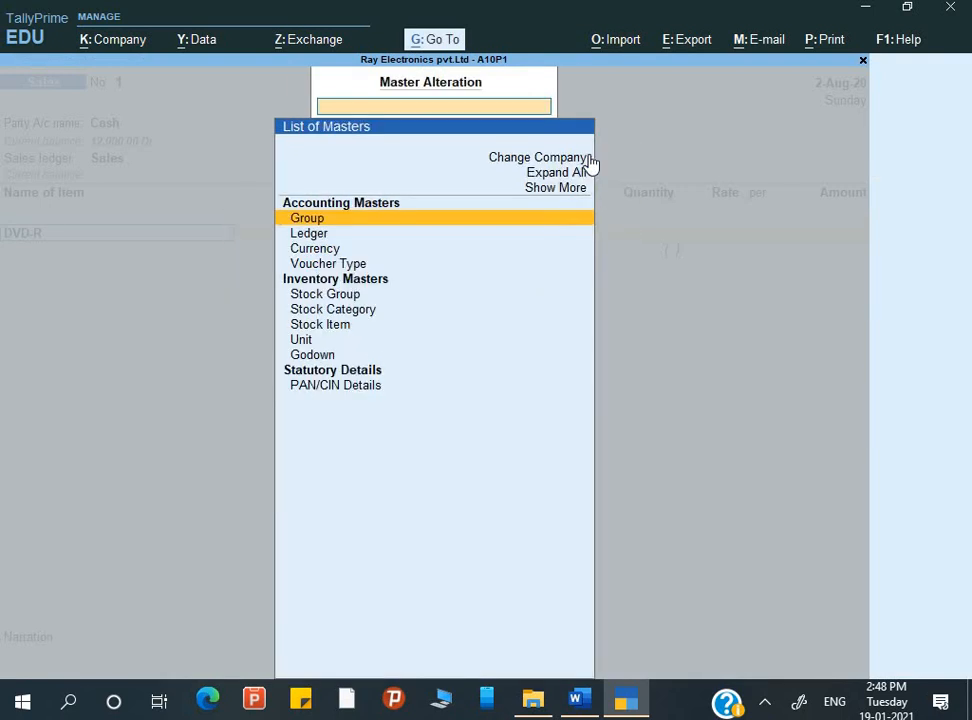
key(Down)
key(Down)
key(Down)
key(Down)
key(Down)
key(Down)
key(Down)
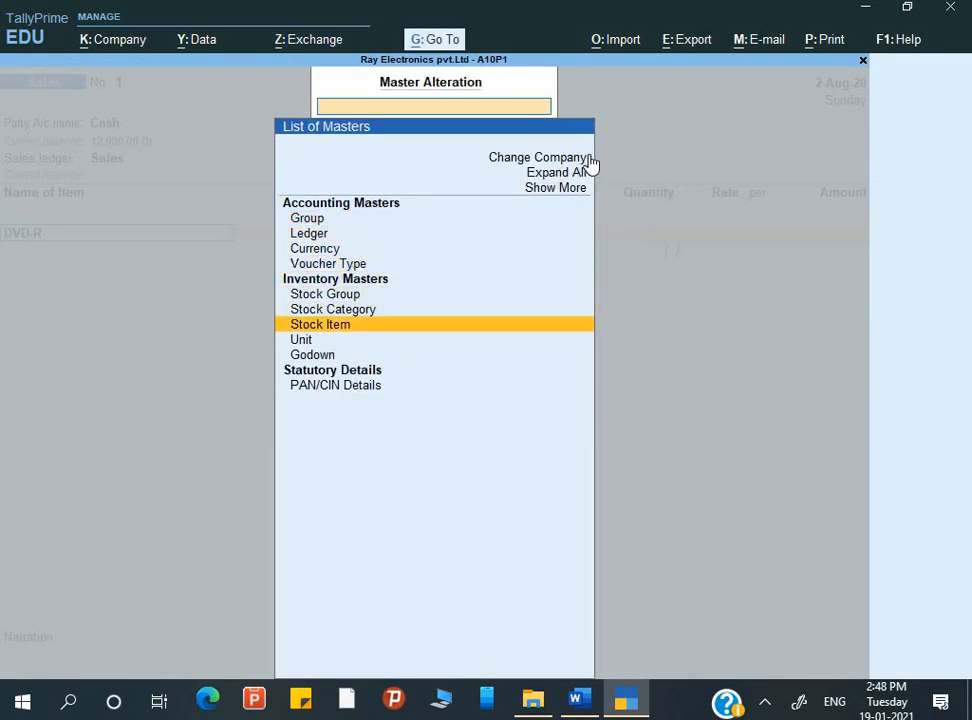
key(Return)
key(Down)
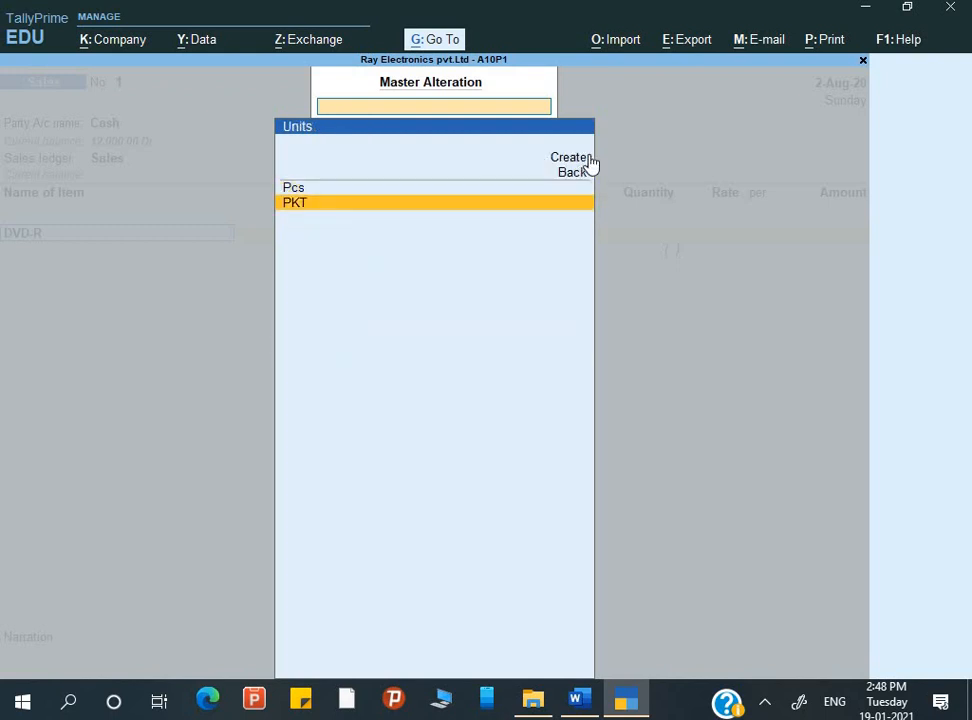
key(Return)
key(Return)
key(Return)
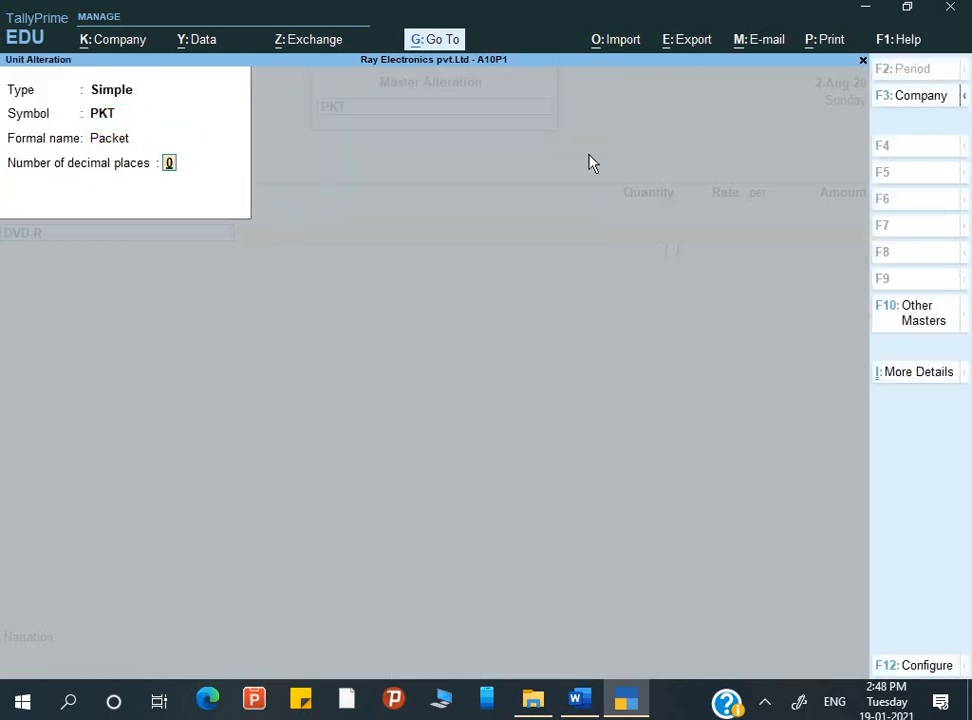
text(2)
key(Return)
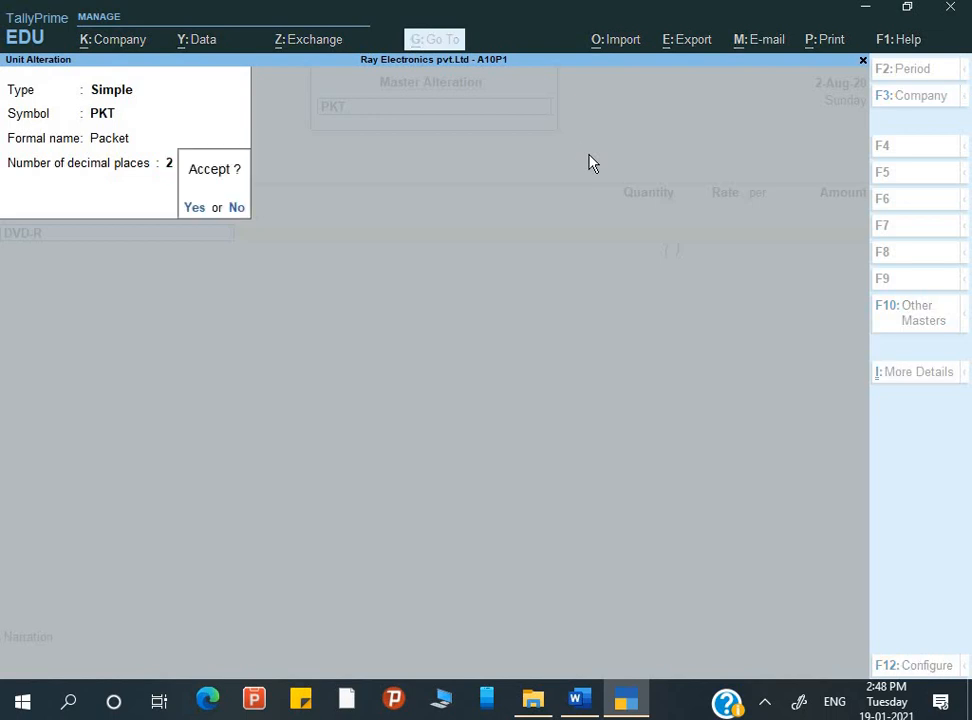
key(Return)
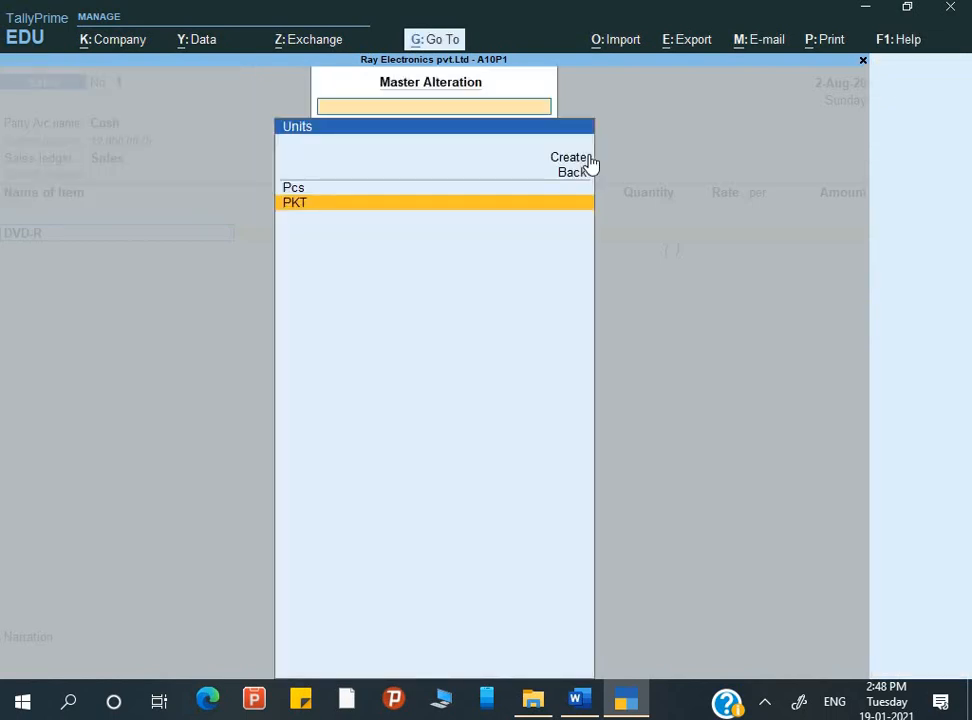
key(Escape)
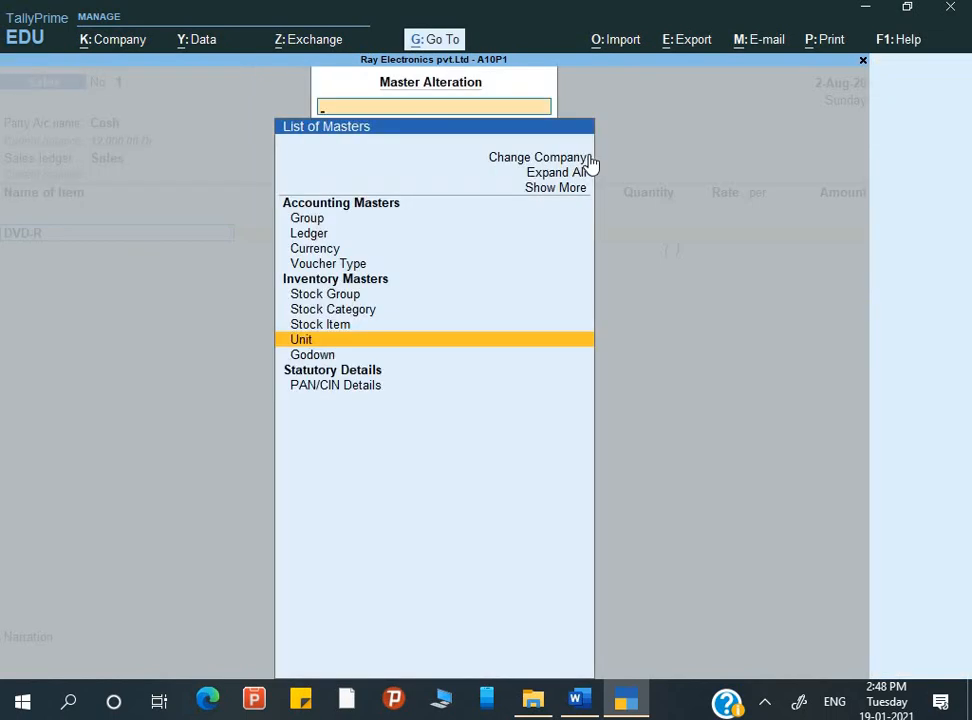
key(Escape)
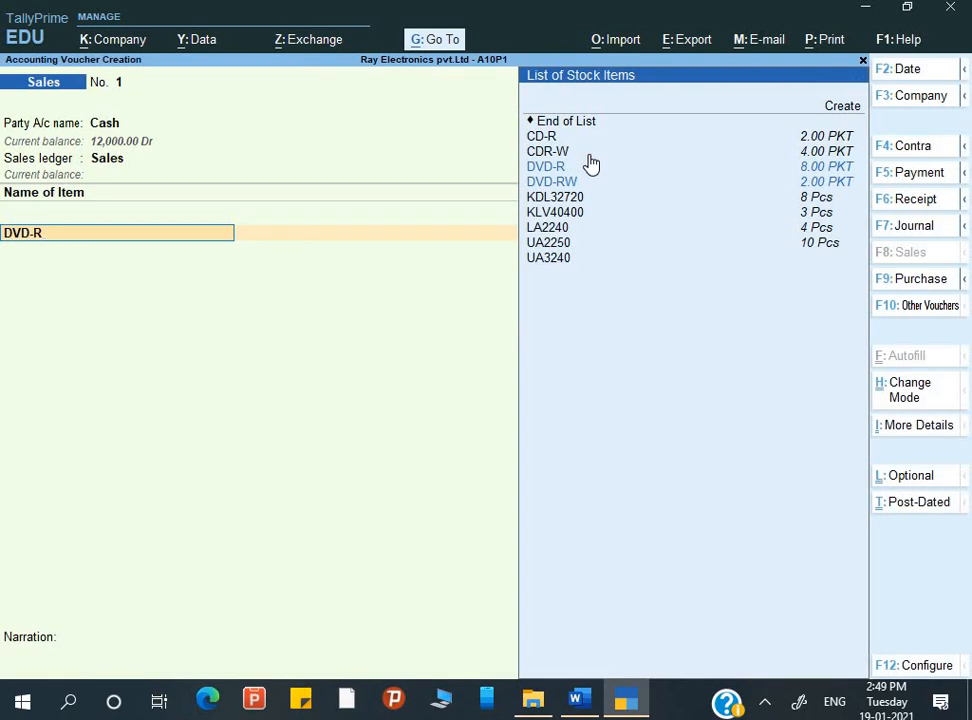
Allocate 20 pcs of DVD-R from the Park Street godown with tracking number Not Applicable
key(Return)
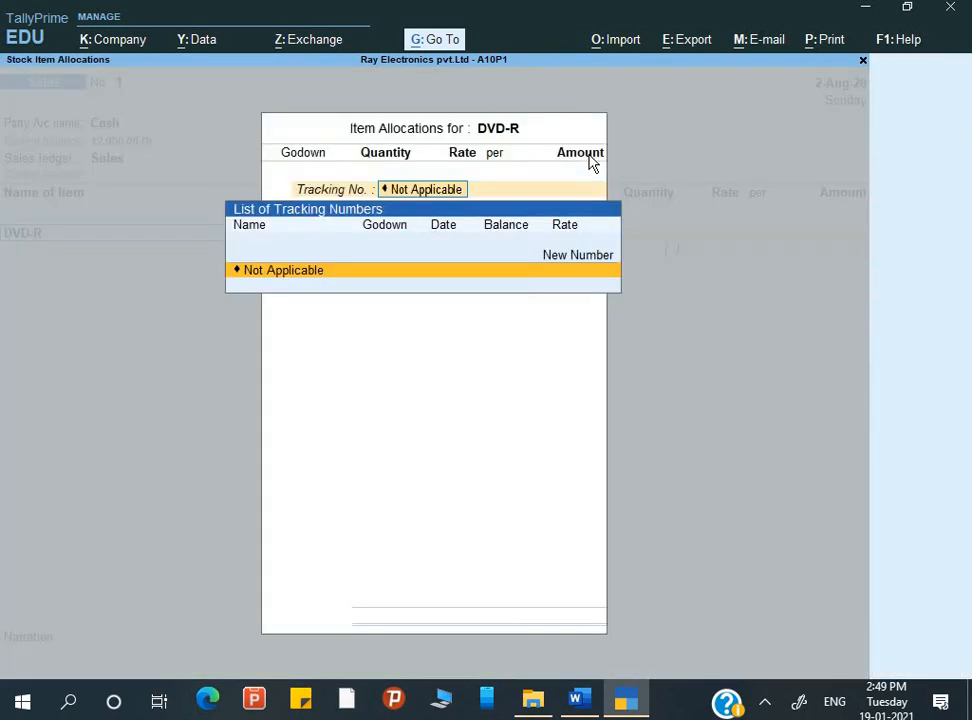
key(Return)
key(Return)
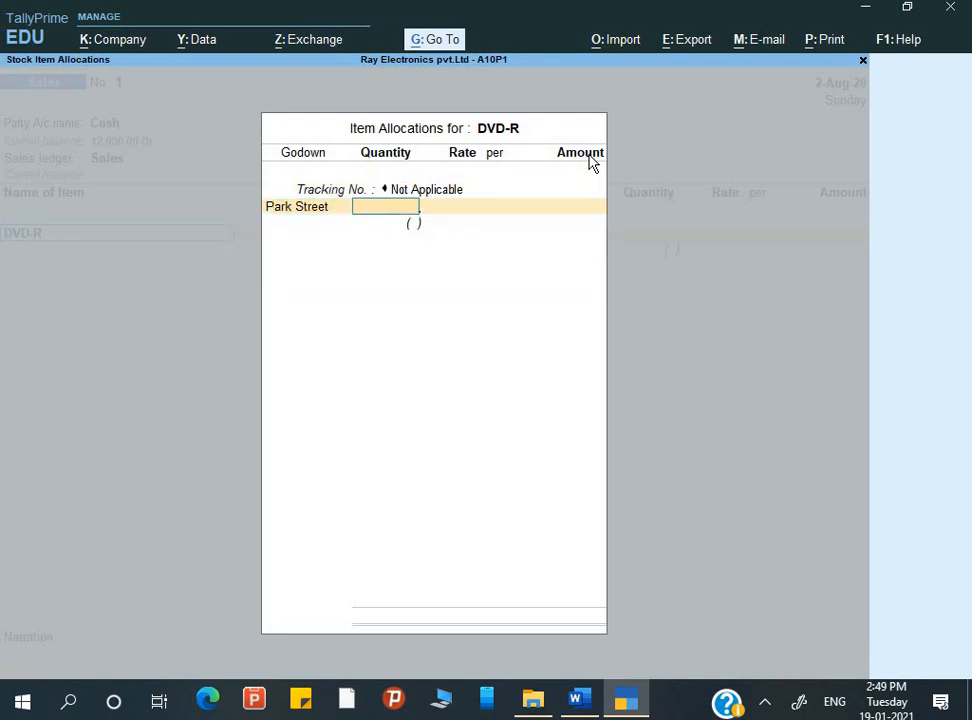
text(20pcs)
key(Return)
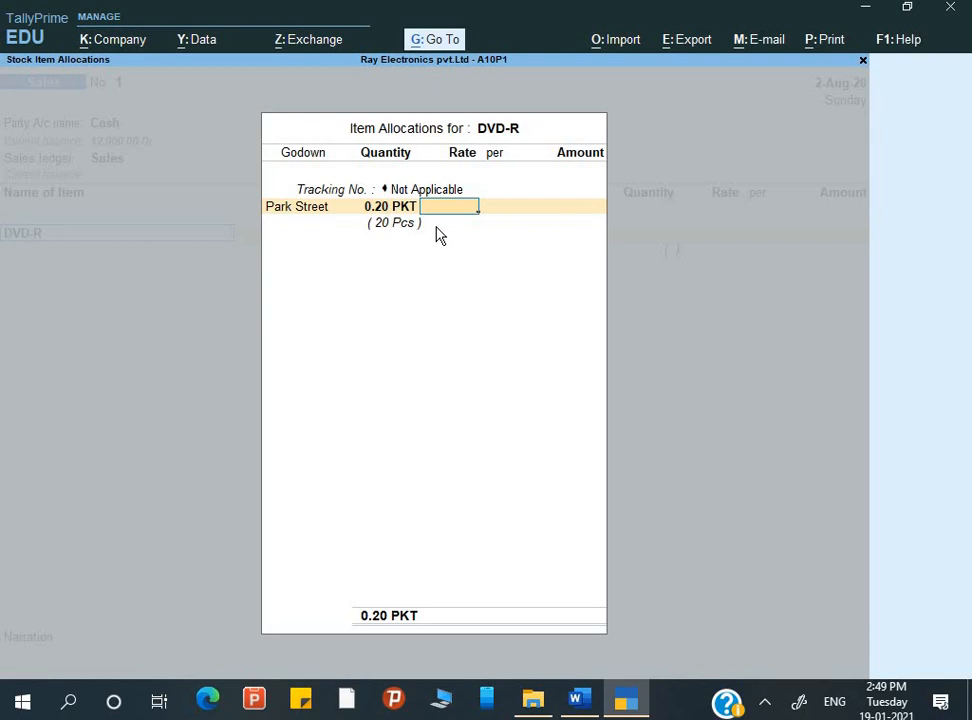
text(20)
Set the DVD-R rate to 20 per Pcs and finish the item allocation
key(Return)
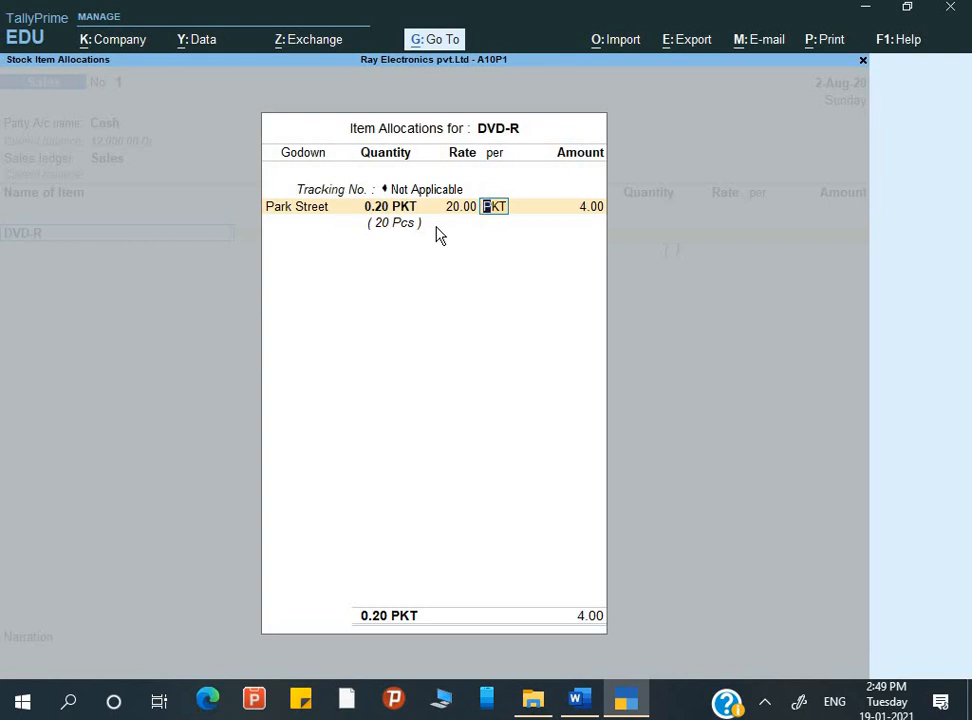
text(pcs)
key(Return)
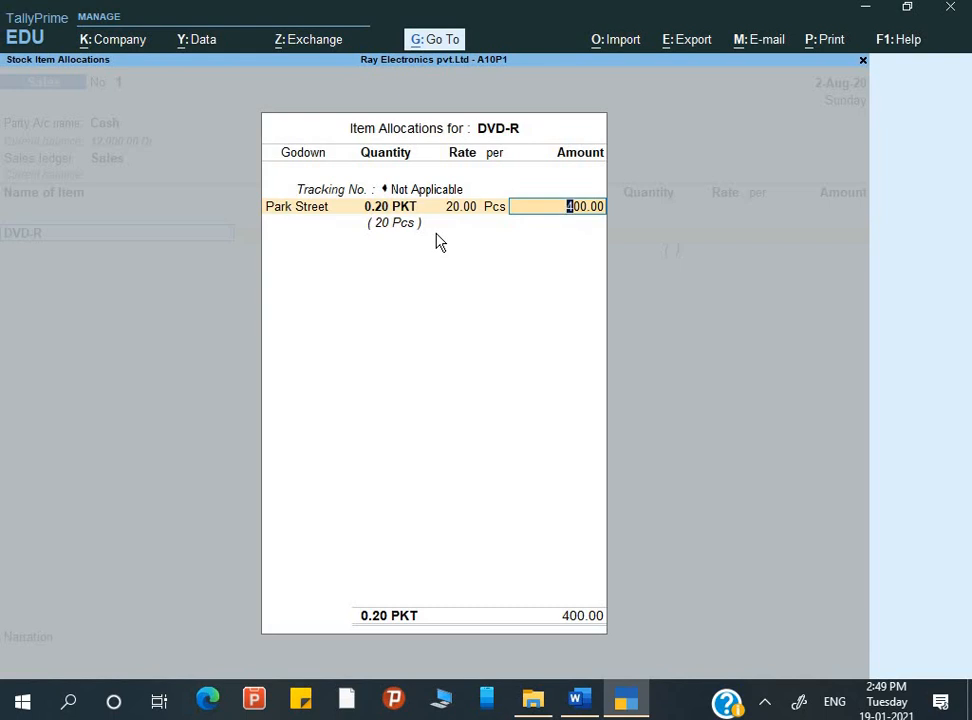
key(Return)
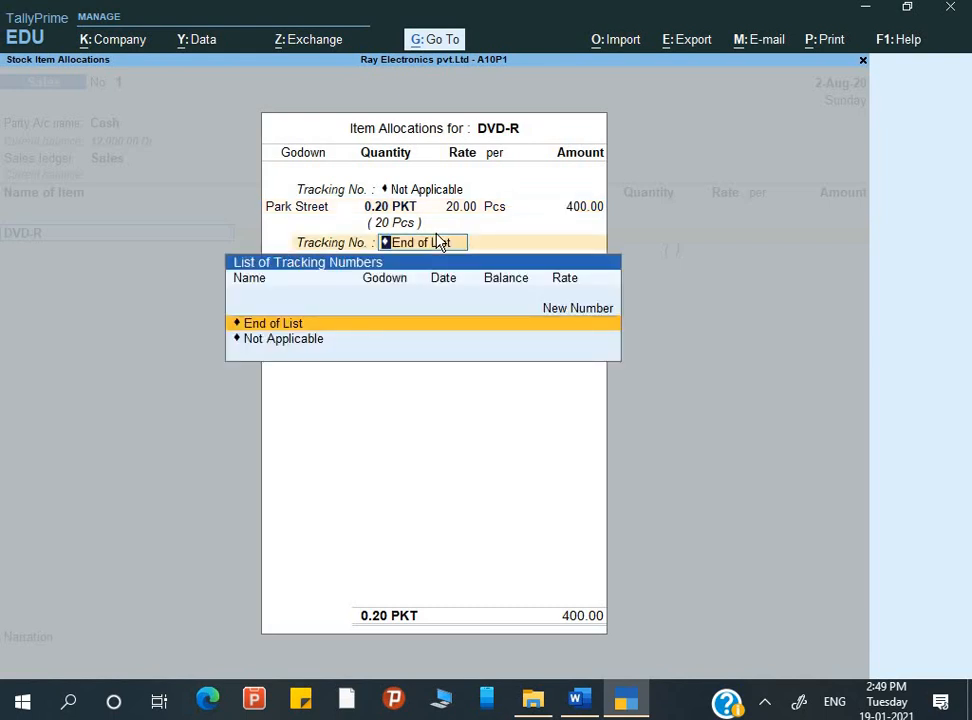
key(Return)
End the item list, enter the narration "Being goods sold" and save the sales voucher
key(Return)
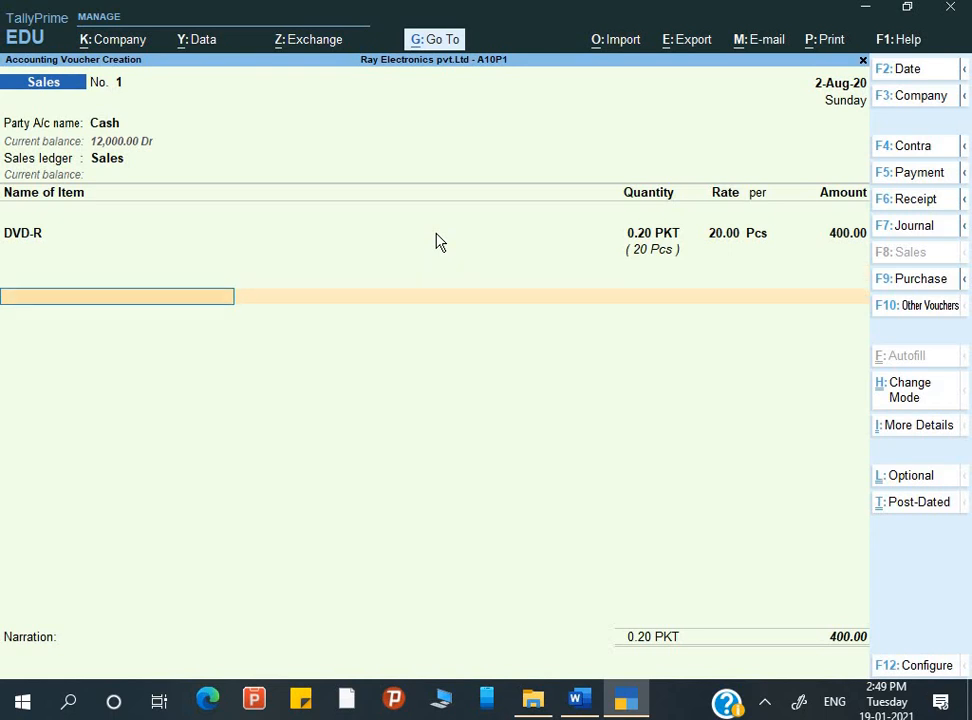
key(Return)
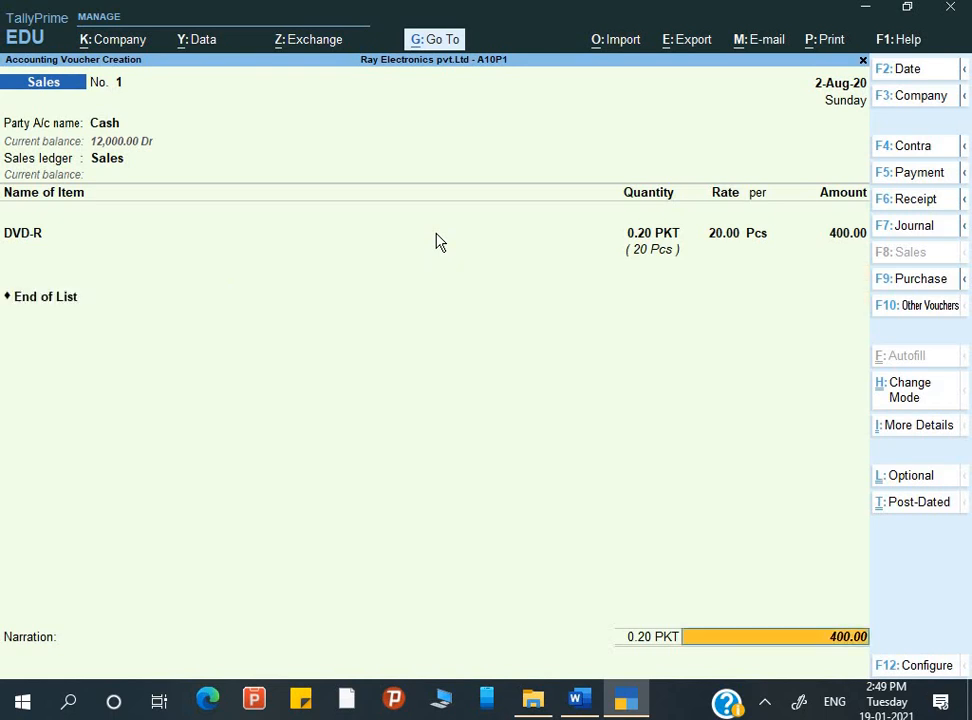
key(Return)
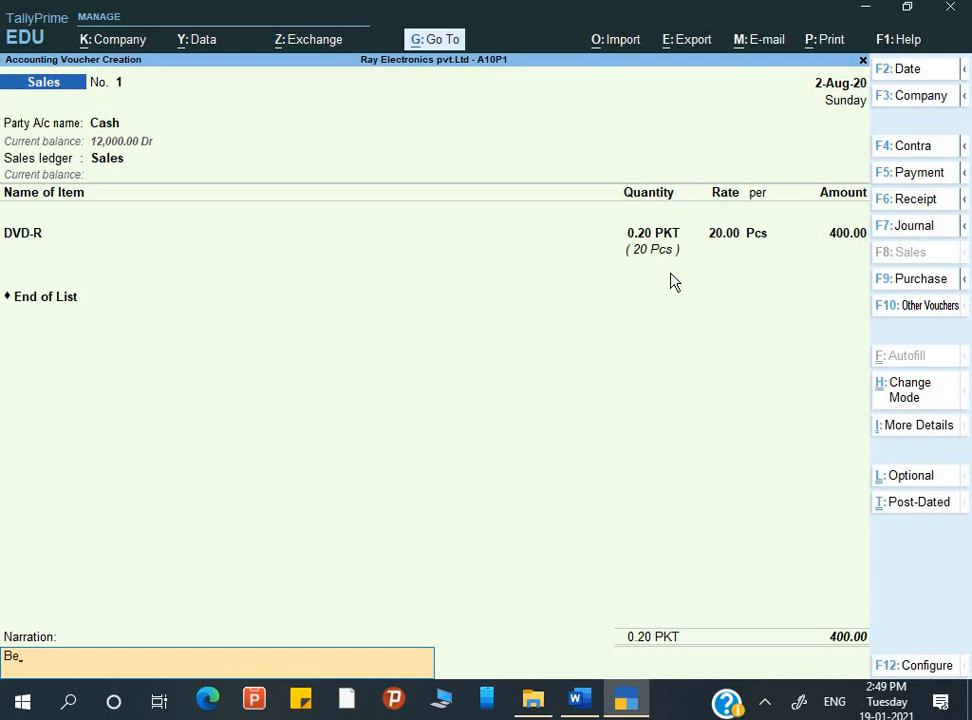
text(ng goods sold)
key(Return)
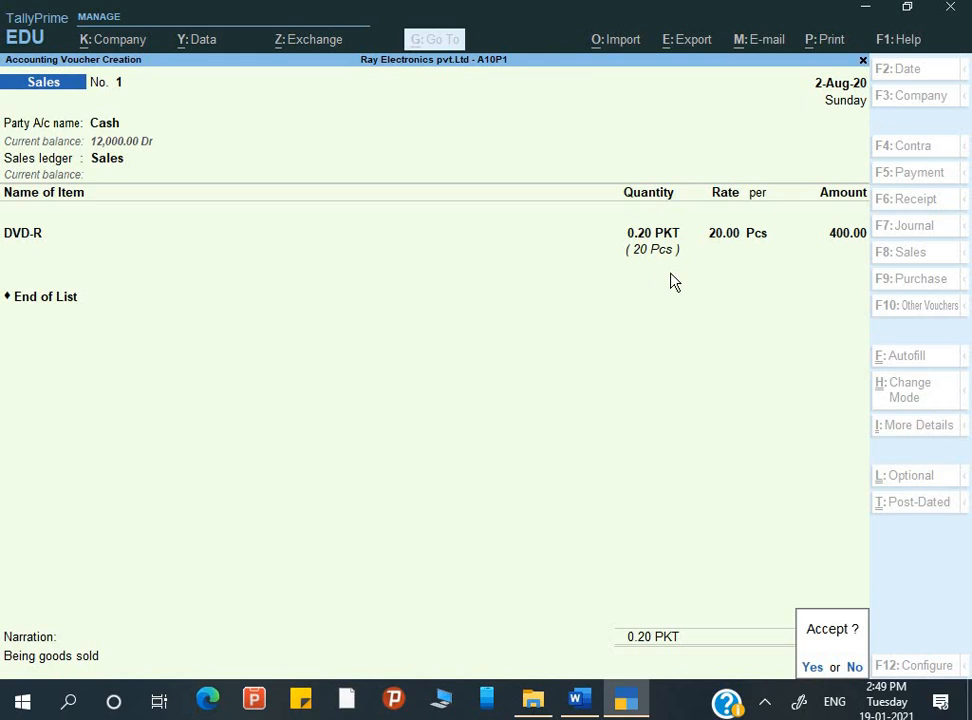
key(Return)
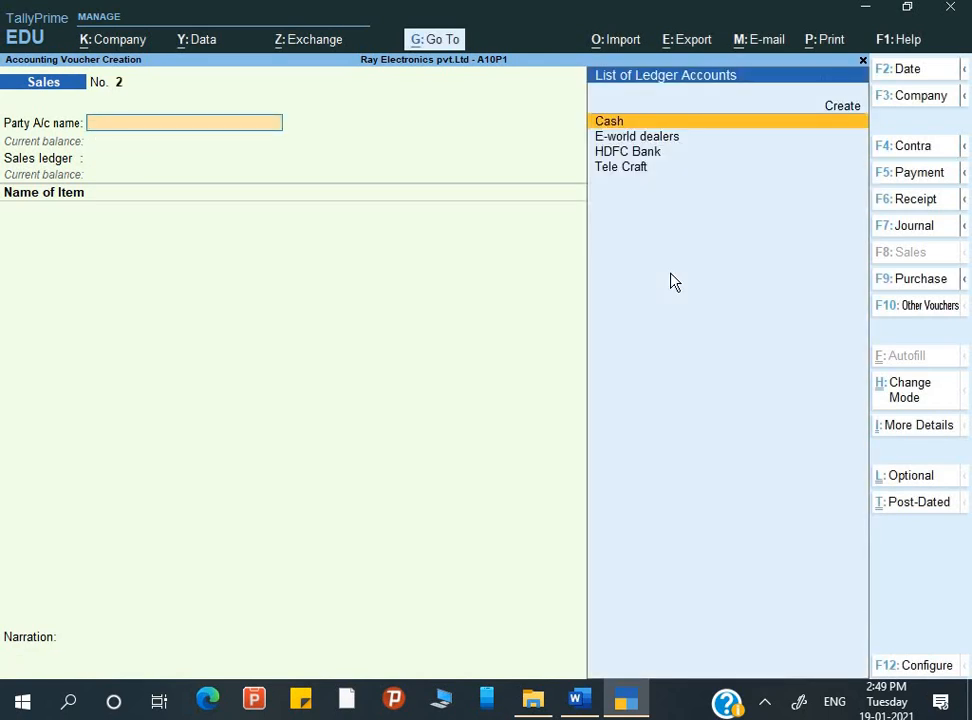
Reopen the saved sales voucher and examine its tax invoice in an enlarged print preview, then close the preview
key(Page_Up)
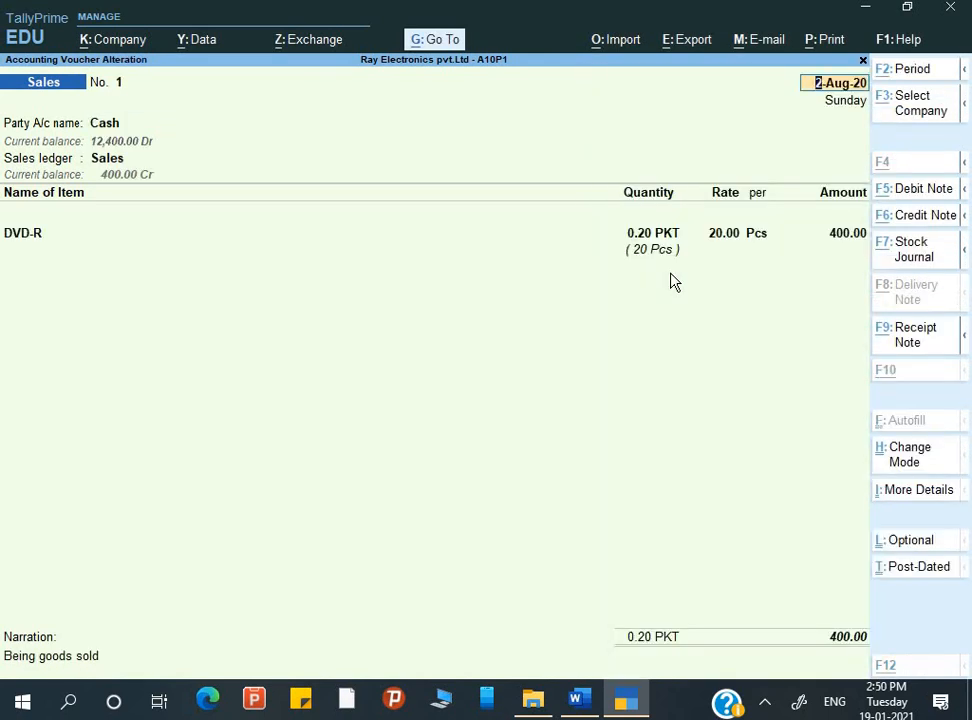
key(alt+p)
key(Return)
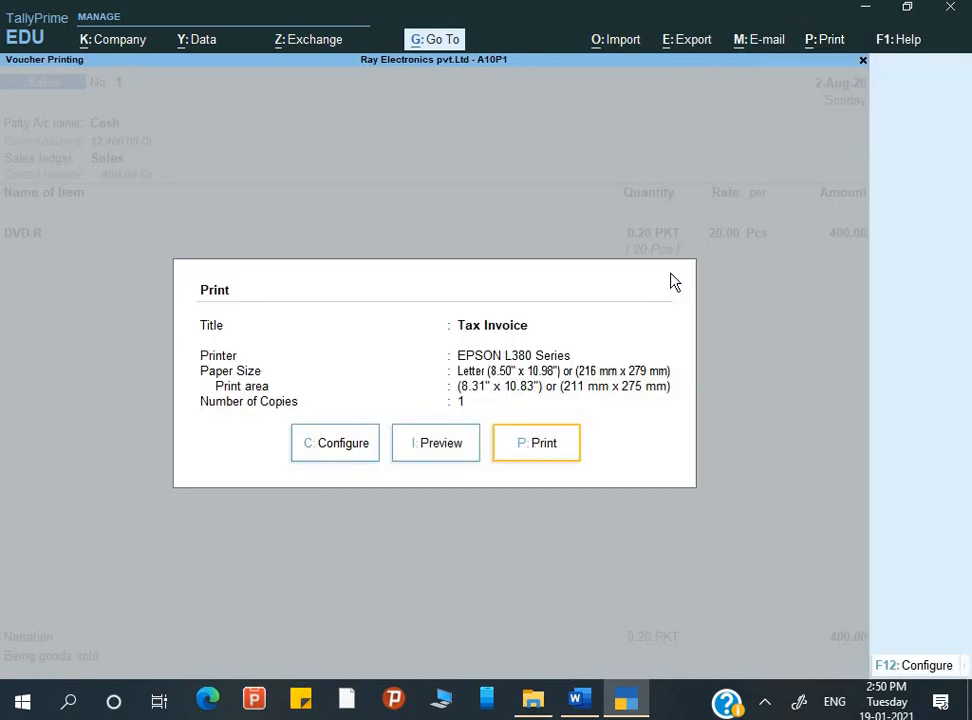
key(i)
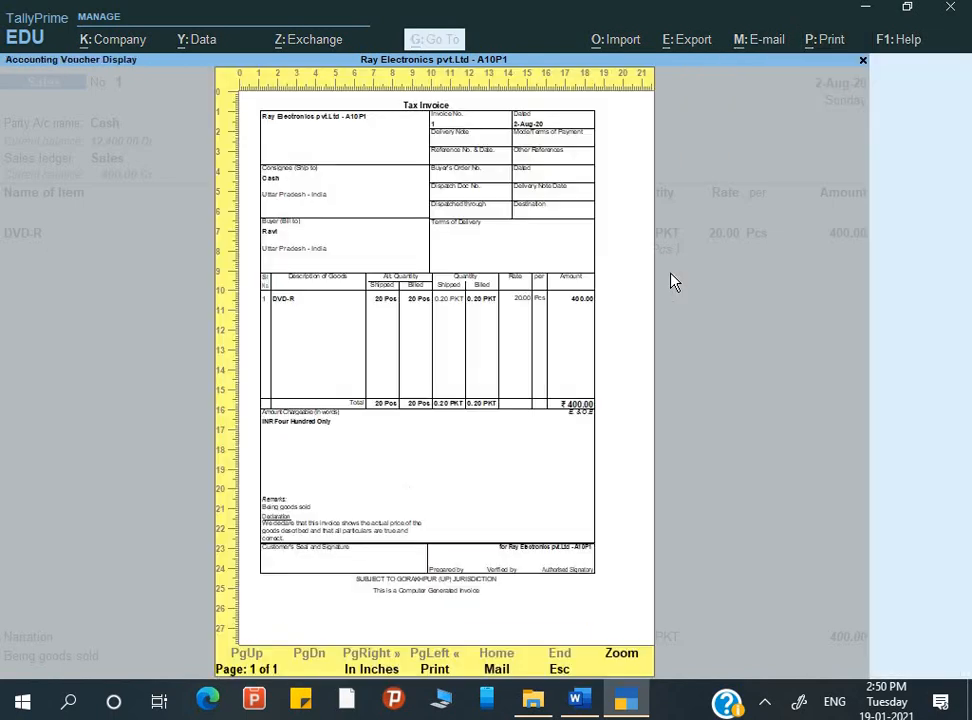
key(alt+z)
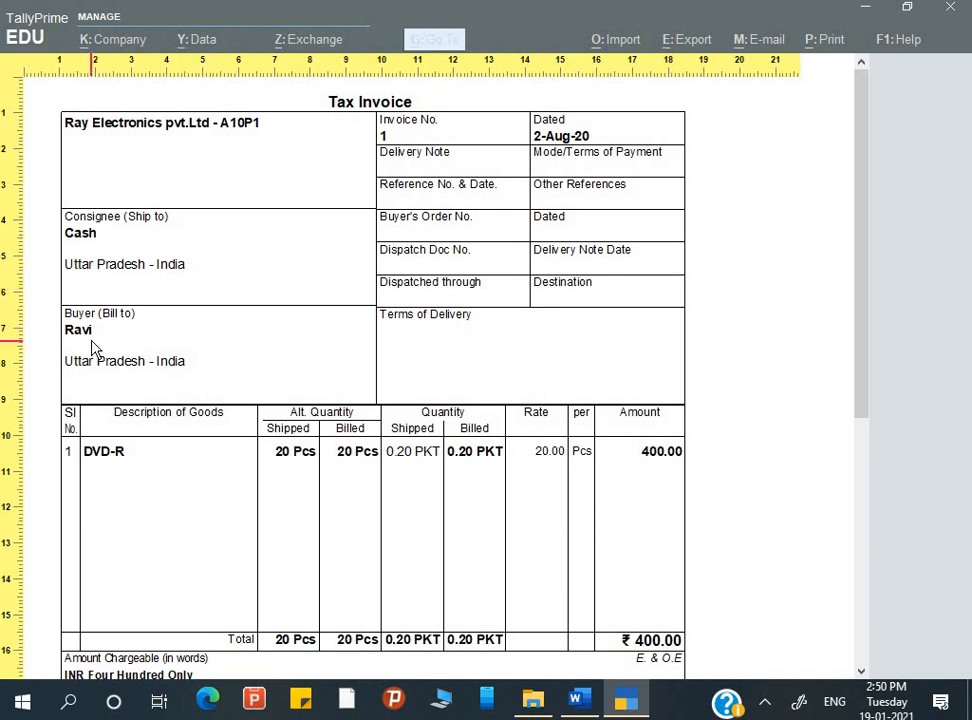
scroll(97, 345, down, 5)
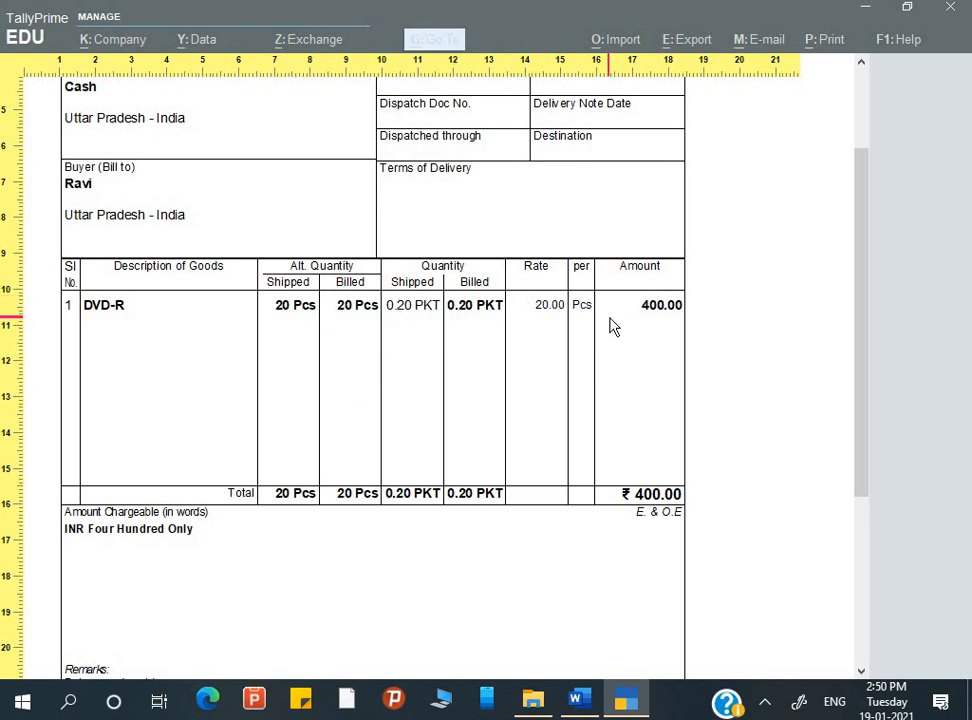
scroll(615, 556, down, 2)
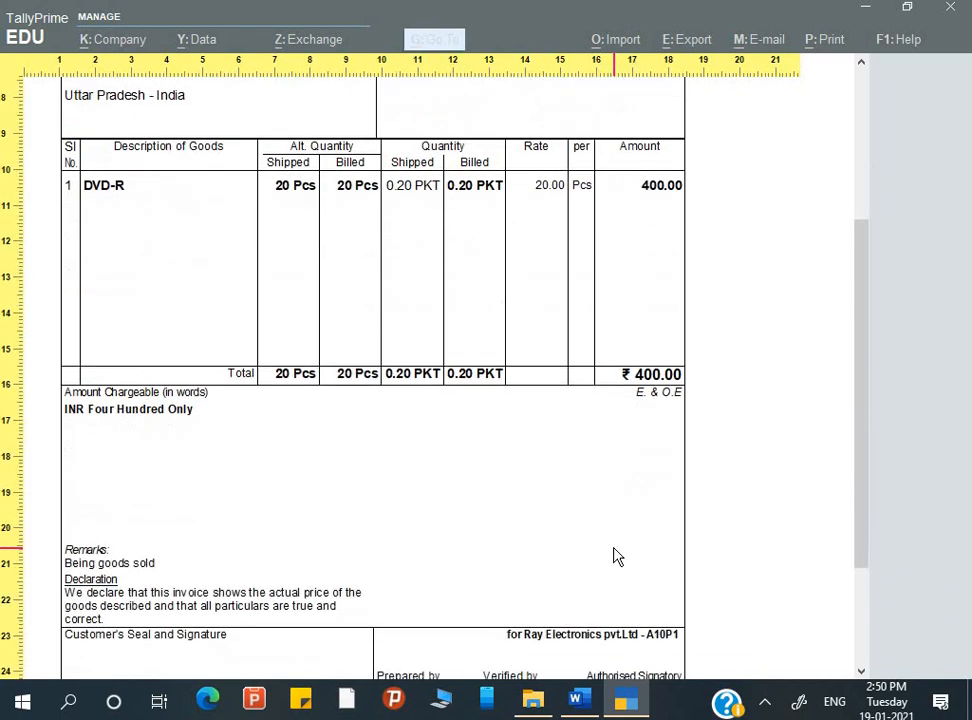
scroll(615, 556, down, 2)
scroll(615, 556, up, 4)
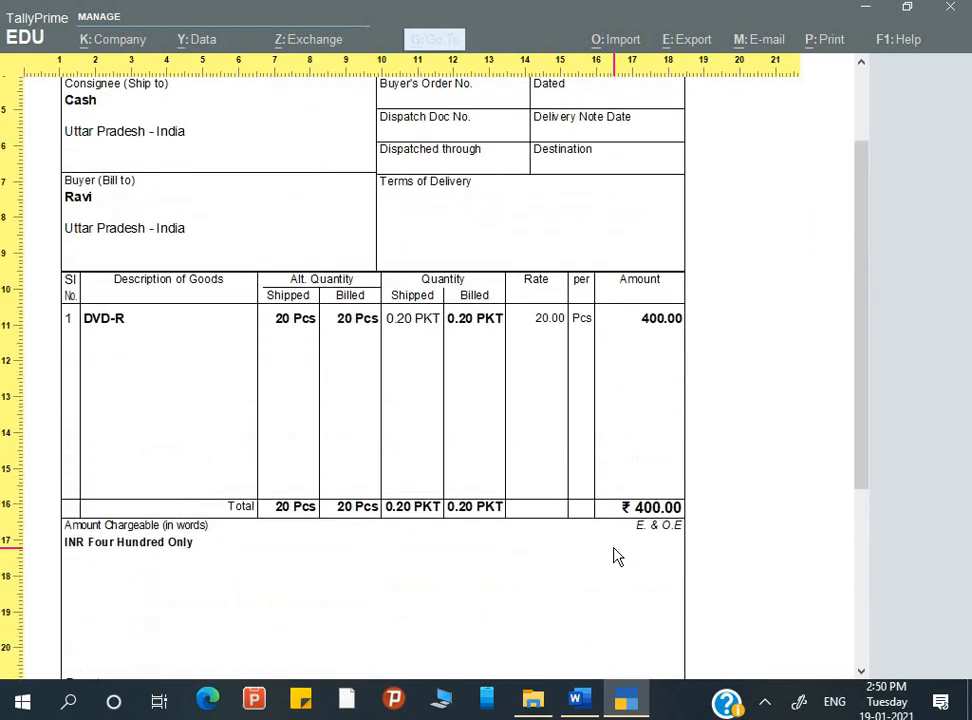
scroll(617, 557, up, 2)
key(Escape)
key(Escape)
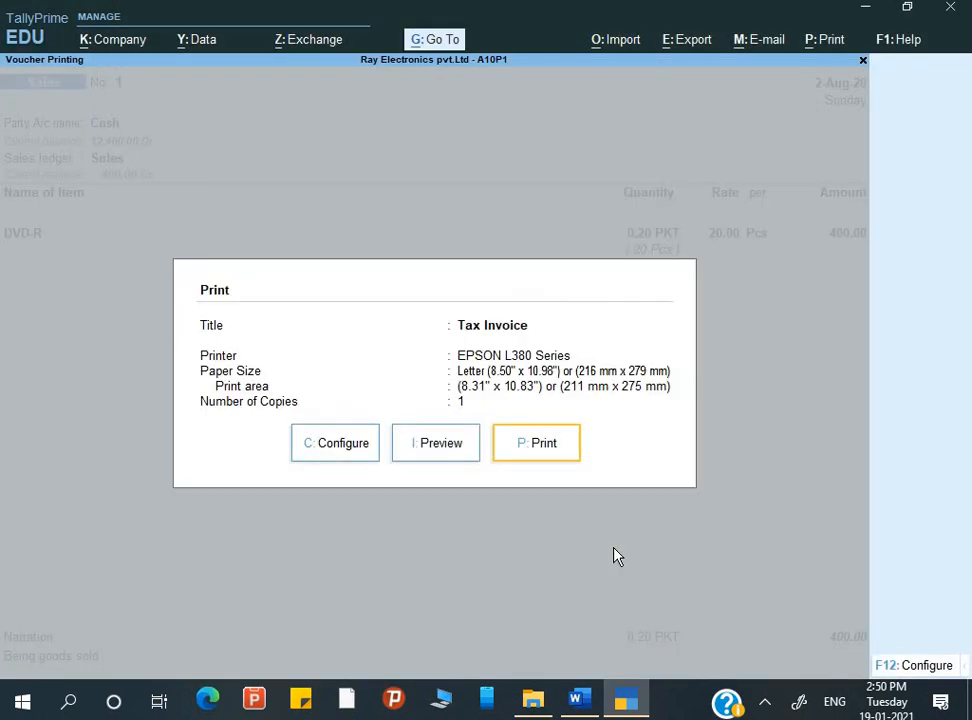
Open the print configuration for the DVD-R sales invoice and look through its quantity-related options
click(915, 665)
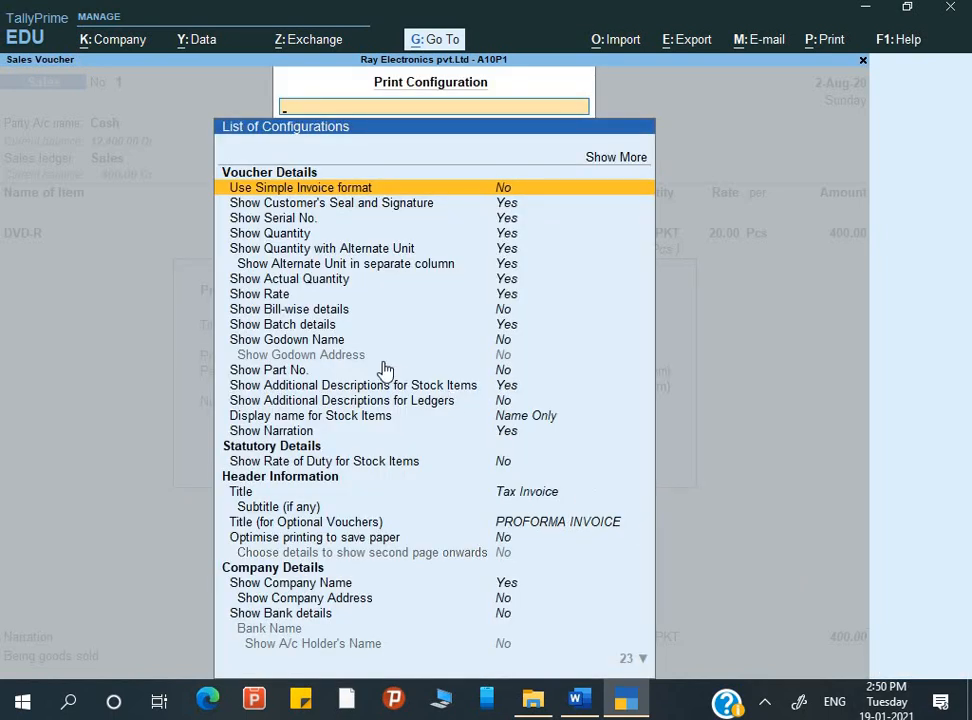
key(Down)
key(Down)
key(Down)
key(Down)
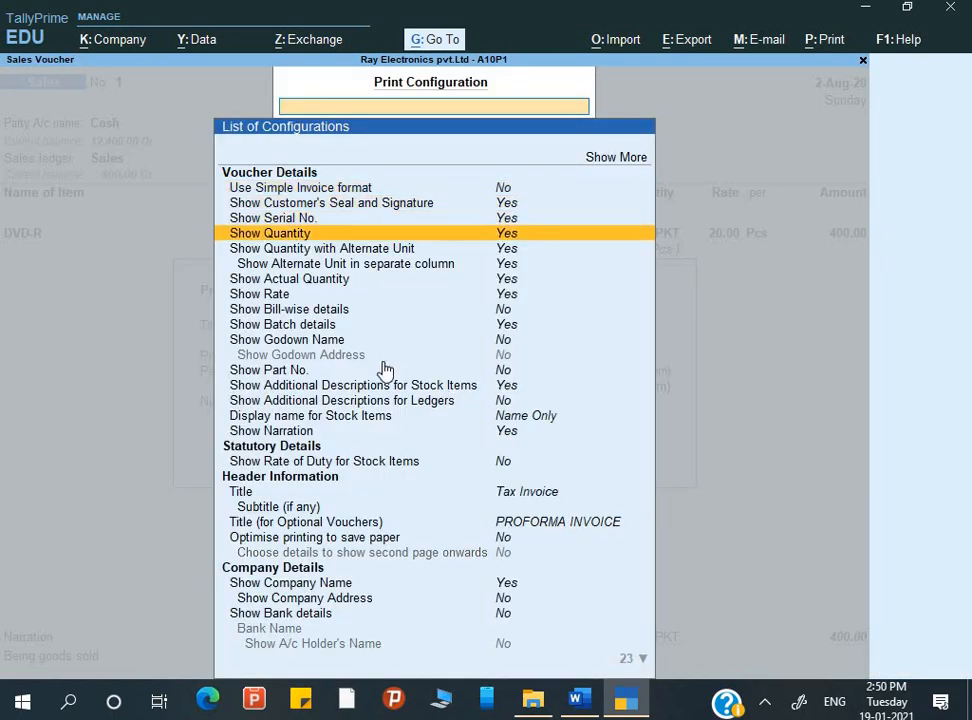
key(Up)
text(N)
key(BackSpace)
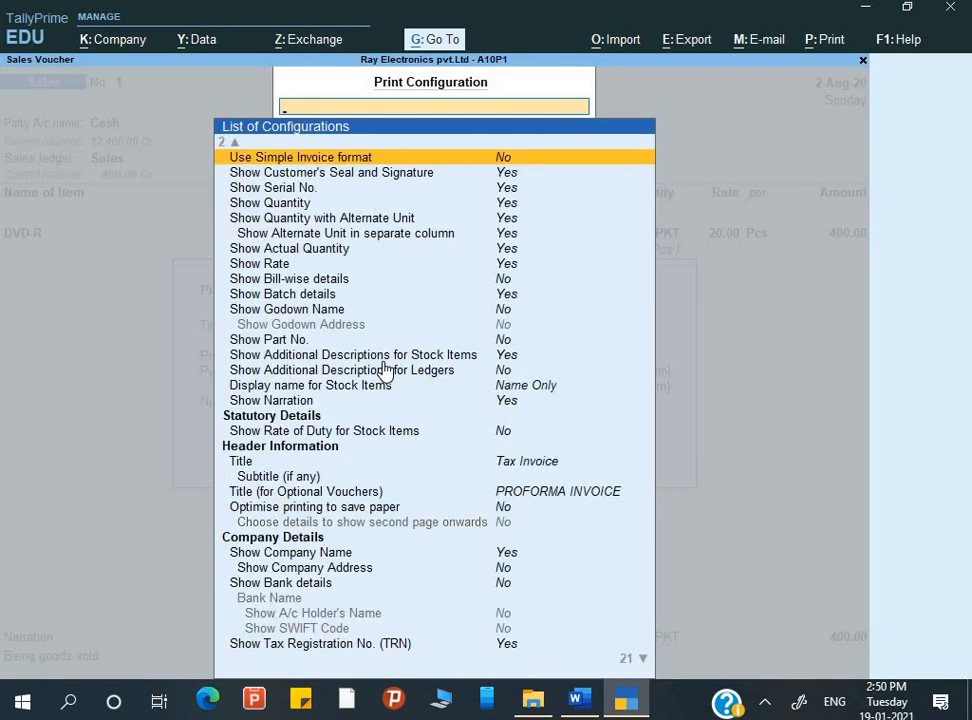
key(Up)
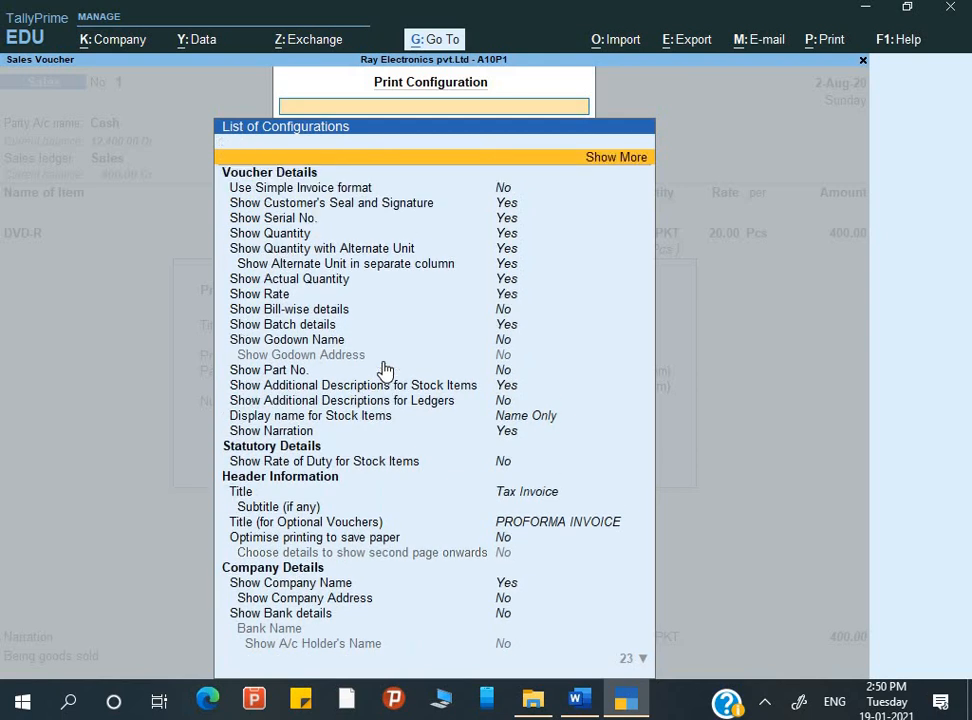
Switch the Show Quantity option to No, then restore it to Yes
key(Down)
key(Down)
key(Down)
key(Down)
key(Return)
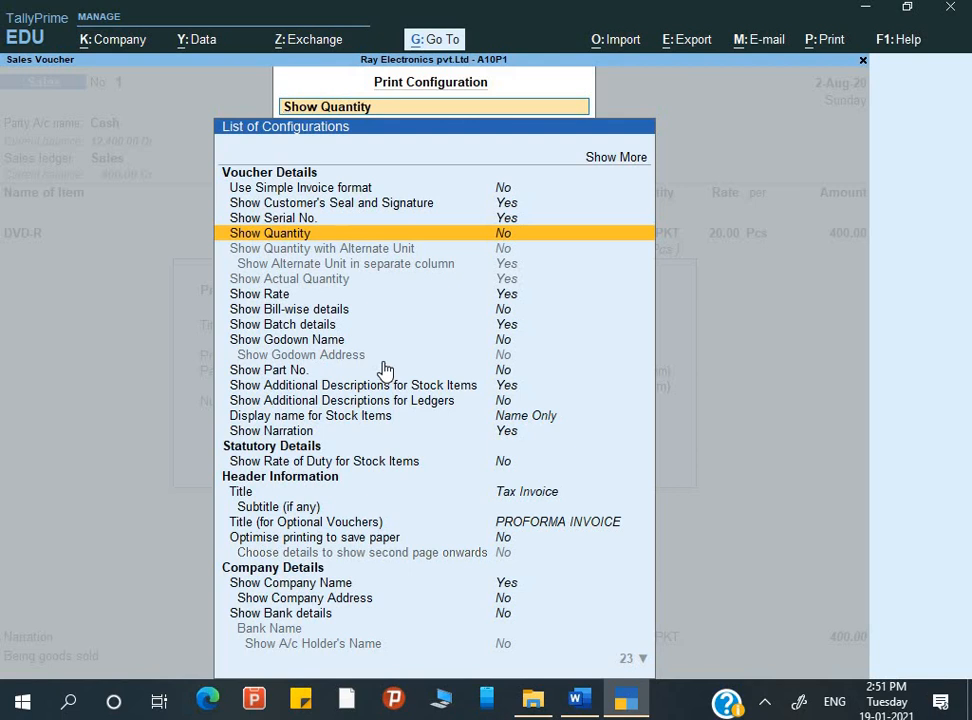
key(Return)
Try Show Quantity with Alternate Unit set to No, then set it back to Yes
key(Down)
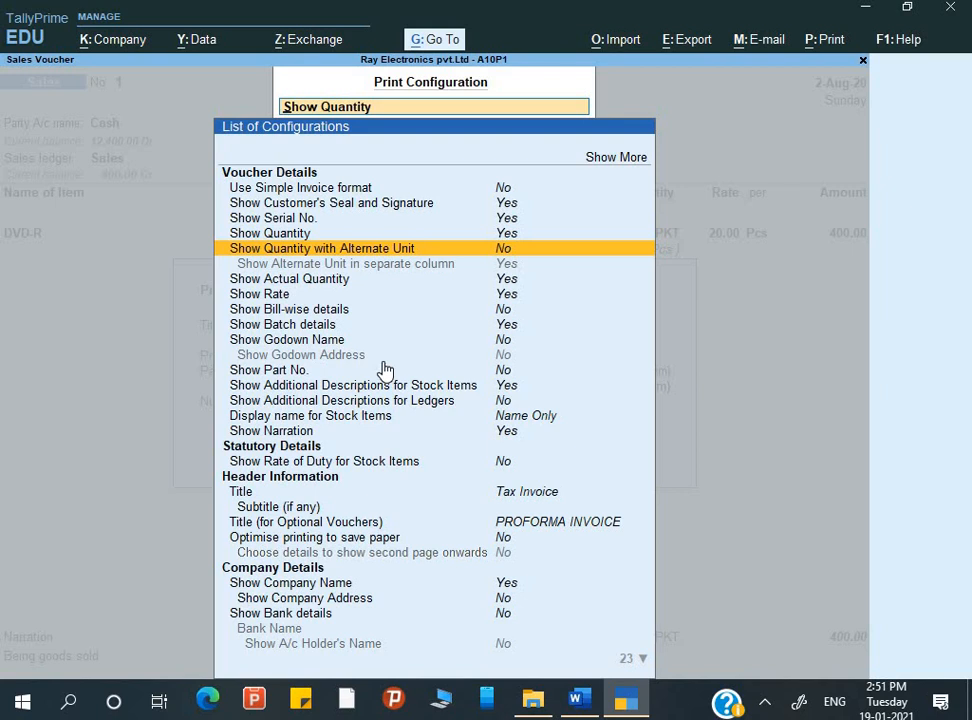
key(y)
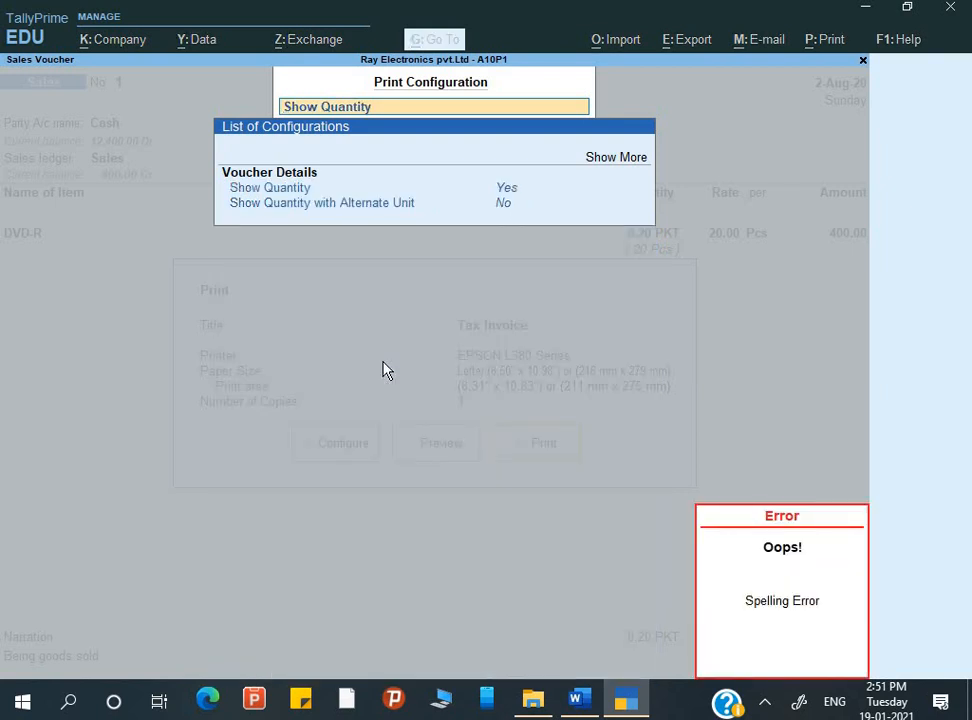
key(Up)
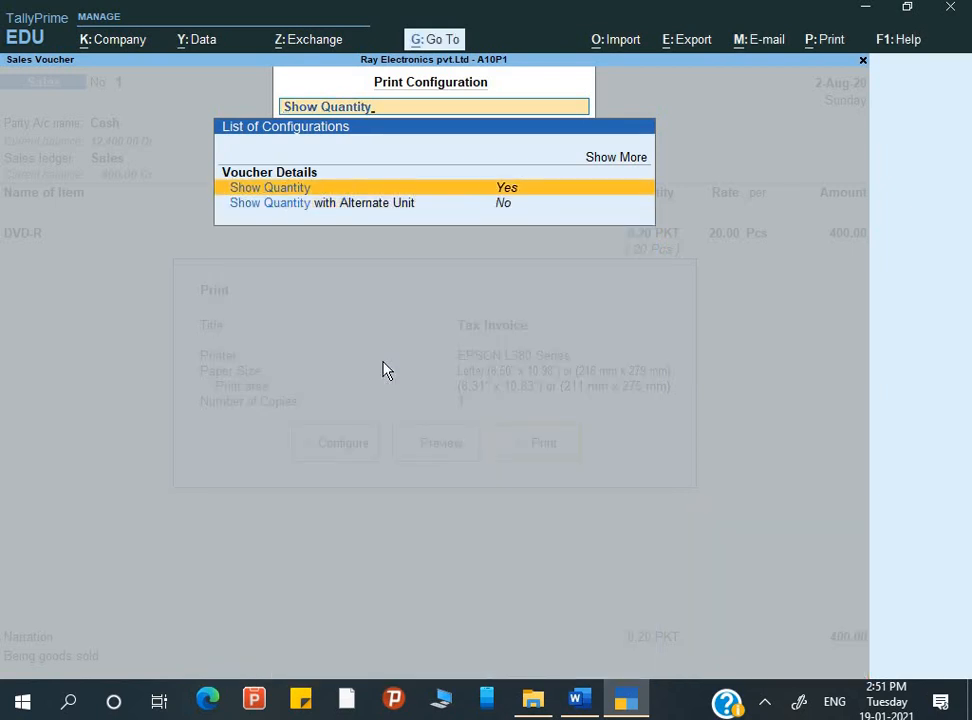
key(Down)
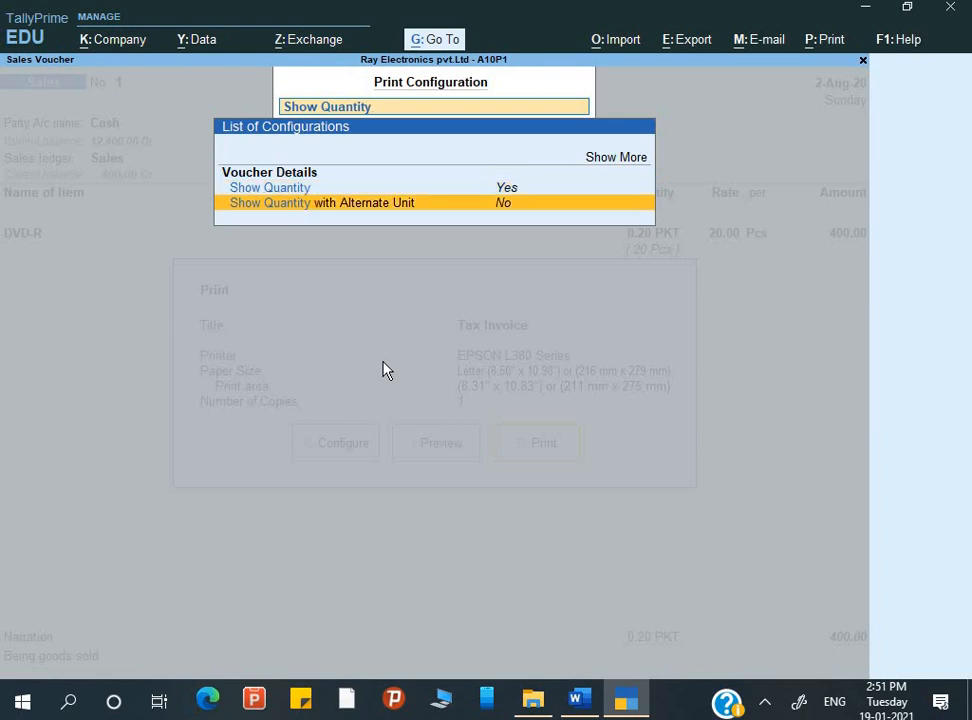
key(Return)
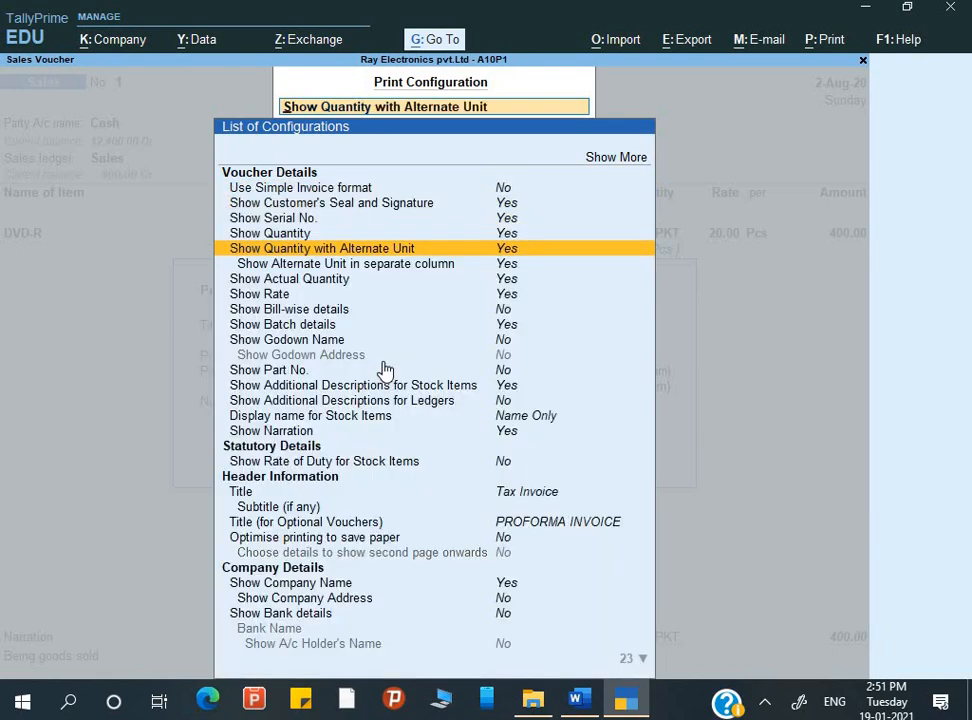
Set Show Actual Quantity to No and close the print configuration
key(Down)
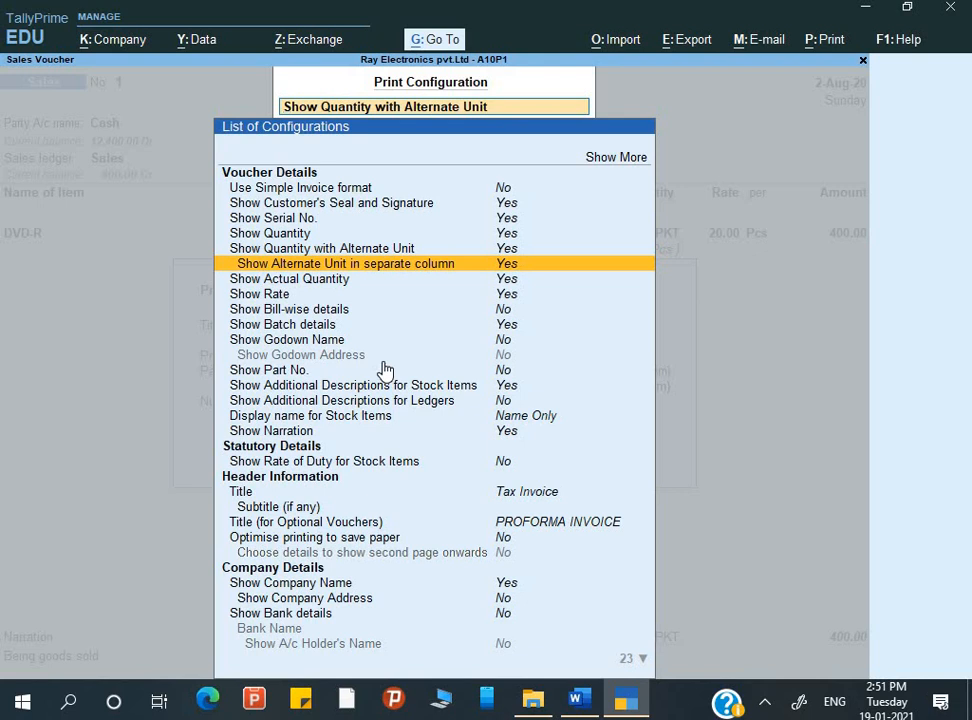
key(Down)
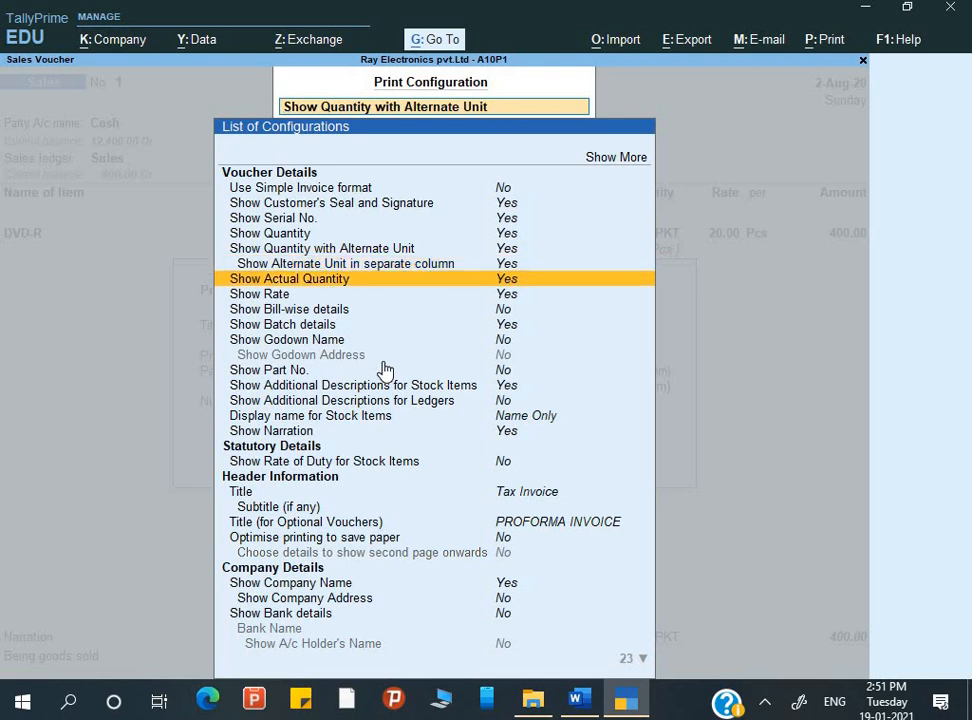
key(Return)
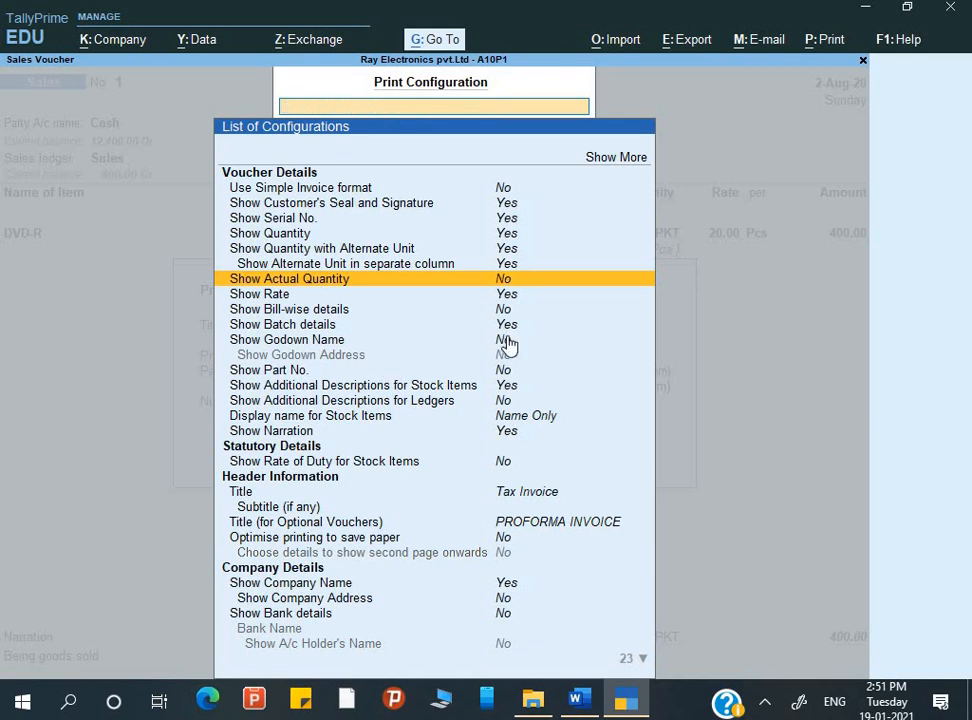
key(Escape)
Preview the tax invoice enlarged, examine its quantity columns and consignee details, then return to the sales voucher
click(420, 458)
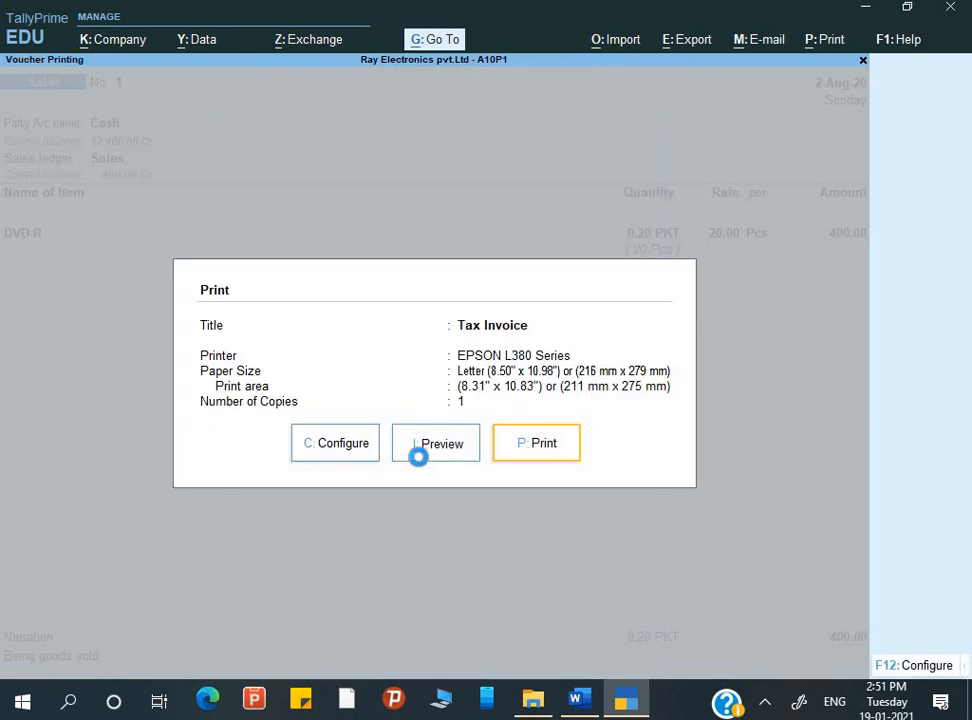
key(Return)
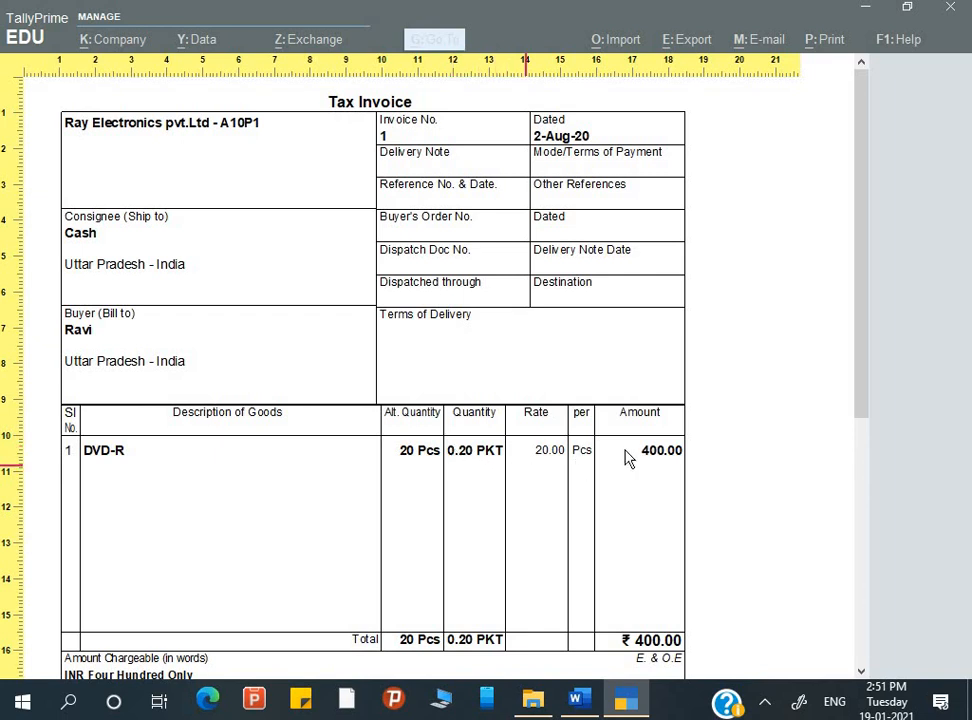
scroll(631, 495, down, 3)
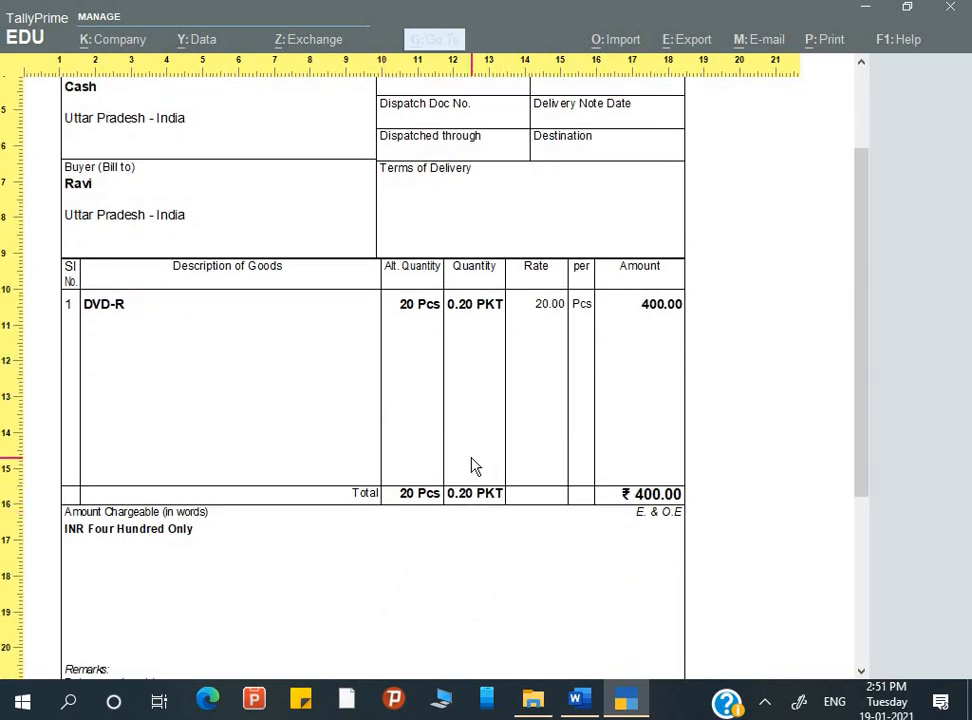
scroll(473, 462, up, 3)
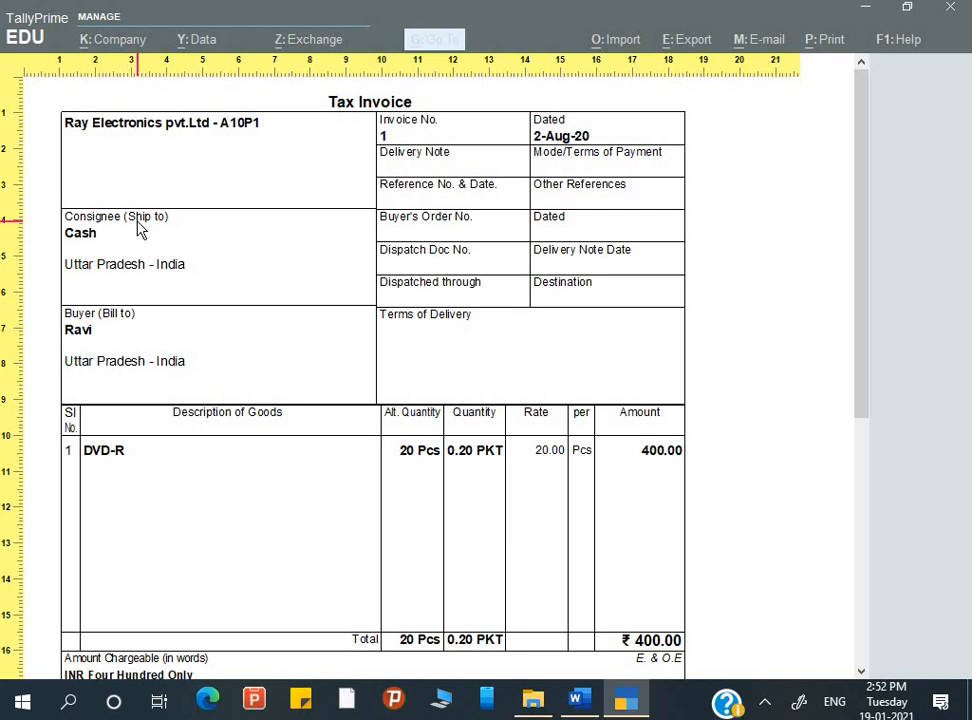
key(Escape)
key(Escape)
key(Escape)
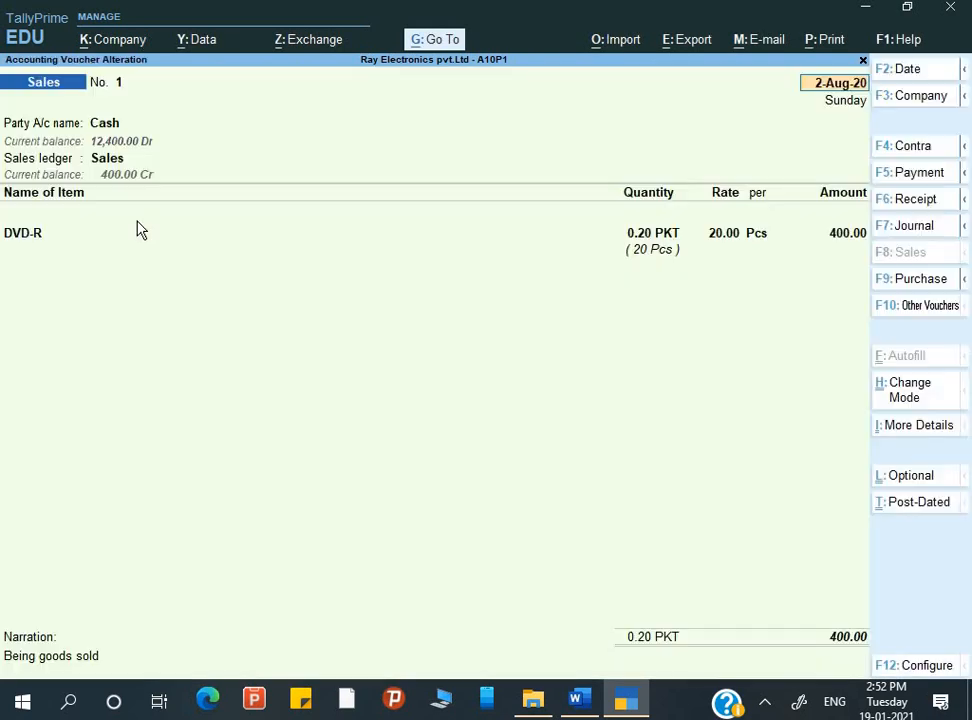
Go through the voucher's party entry, choosing Not Applicable as the delivery note and keeping the existing buyer details, up to the consignee
key(Return)
key(Return)
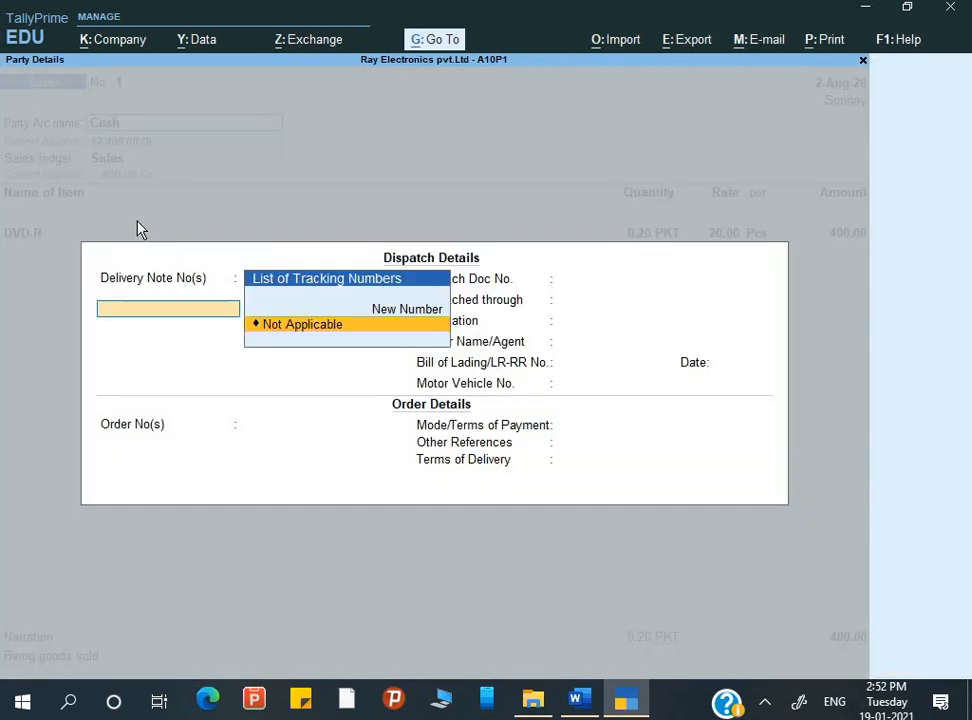
key(Return)
key(Return)
key(Return)
key(Return)
key(Return)
key(Return)
key(Return)
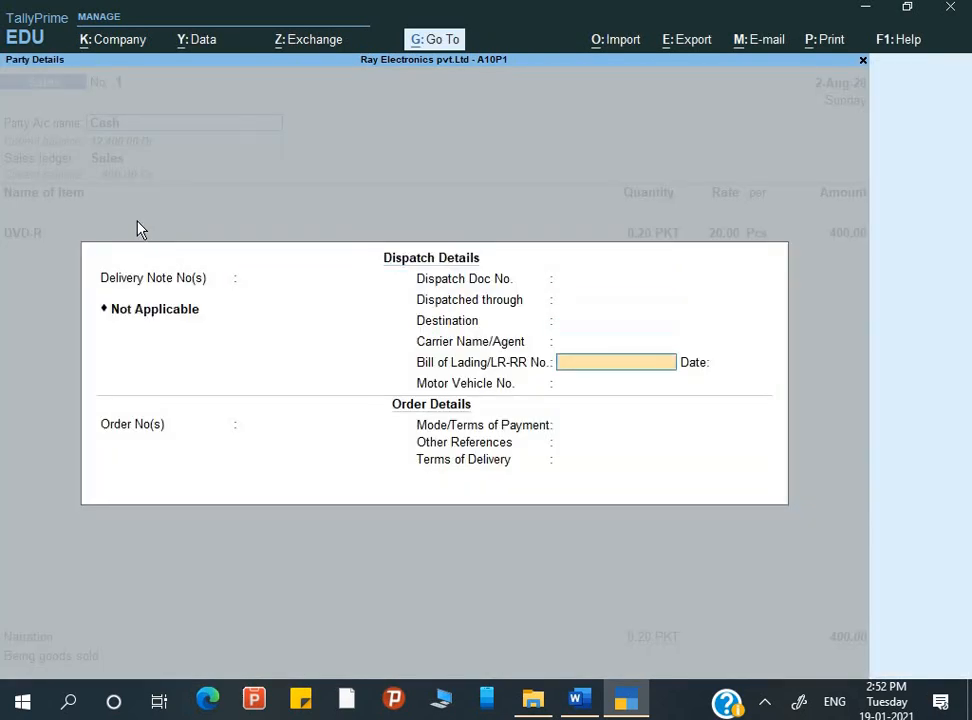
key(Return)
key(Return)
key(Return)
key(Return)
key(Return)
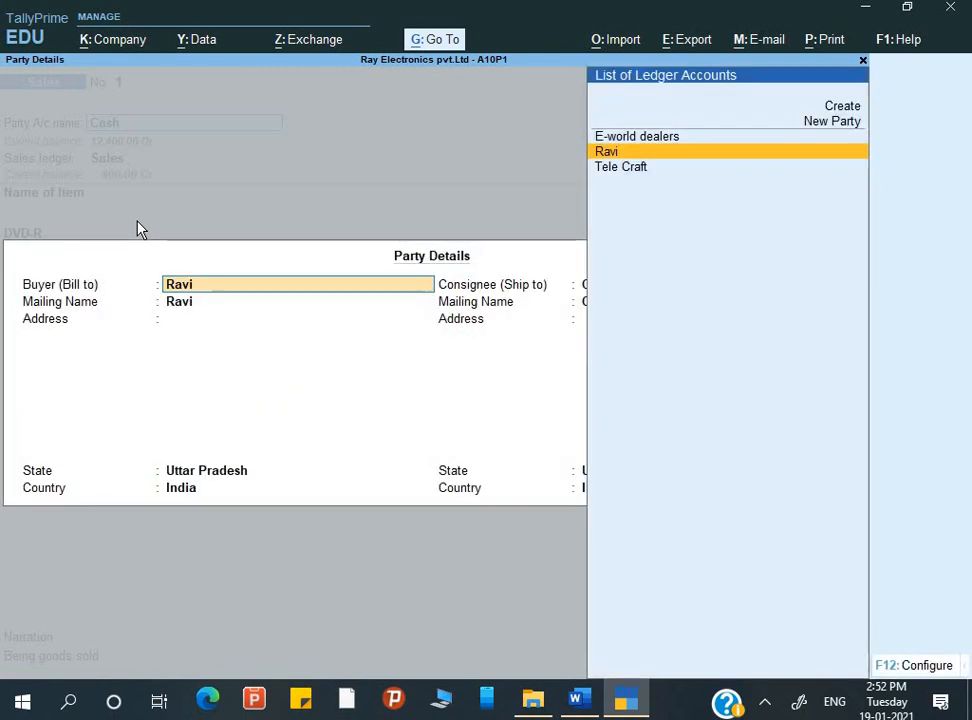
key(Return)
key(Return)
key(Return)
key(Return)
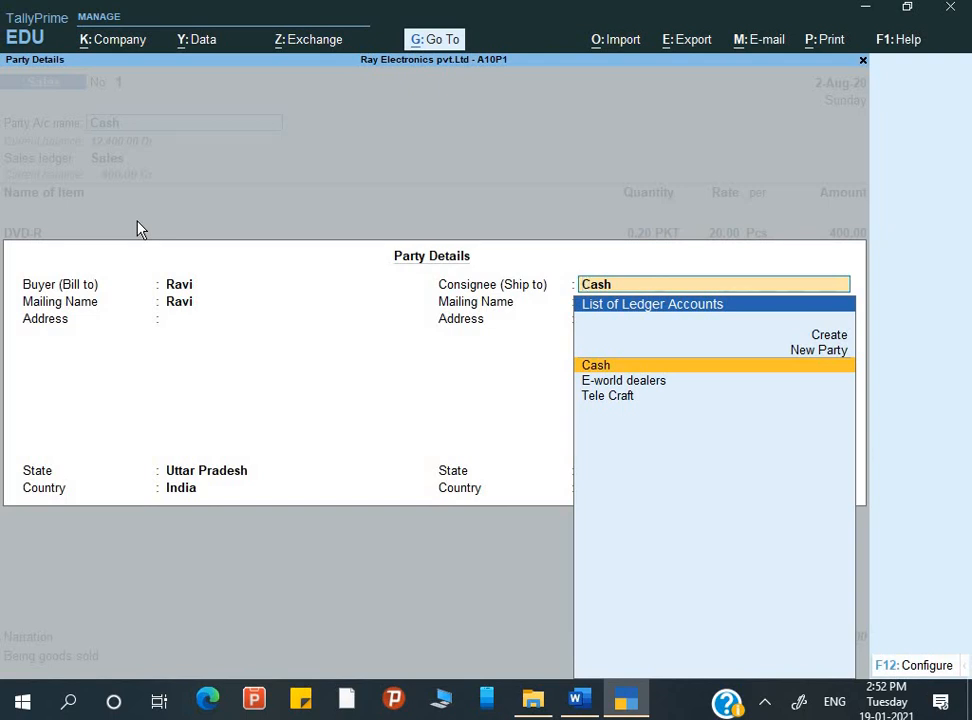
Change the consignee to a new party with the buyer's name, then accept the remaining party details and the Sales ledger
text(Shi)
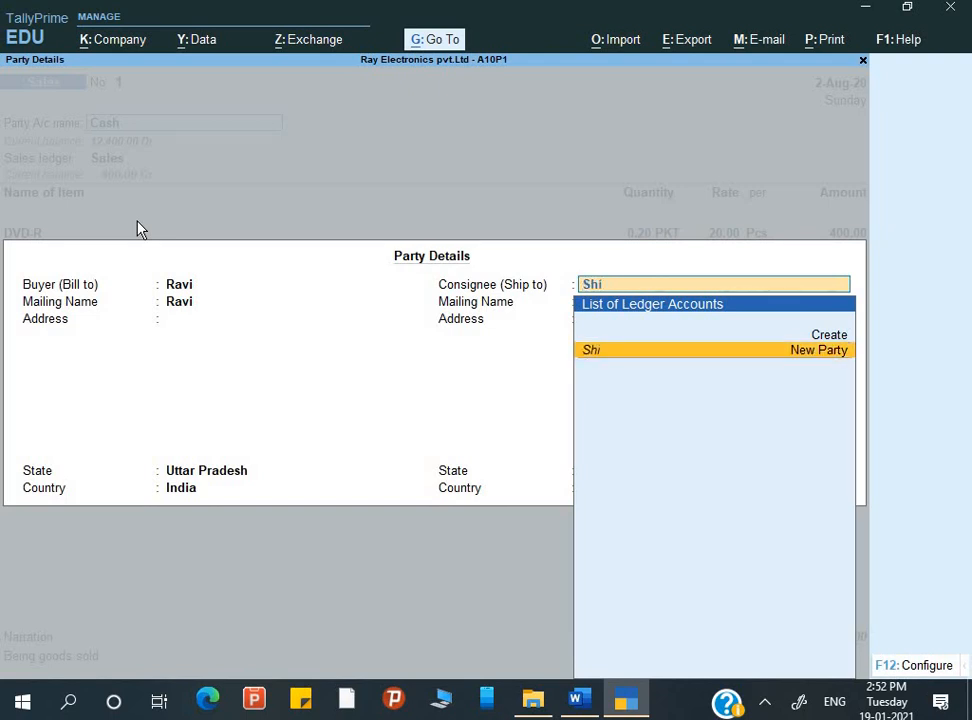
key(BackSpace)
key(BackSpace)
key(BackSpace)
text(Rav)
key(Return)
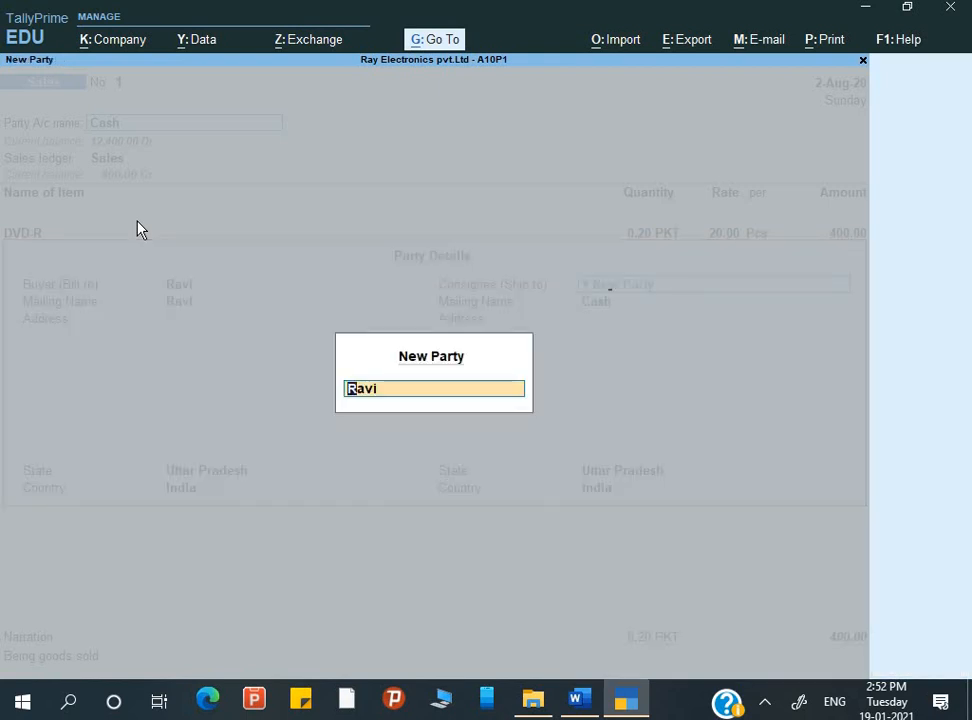
key(Return)
key(Return)
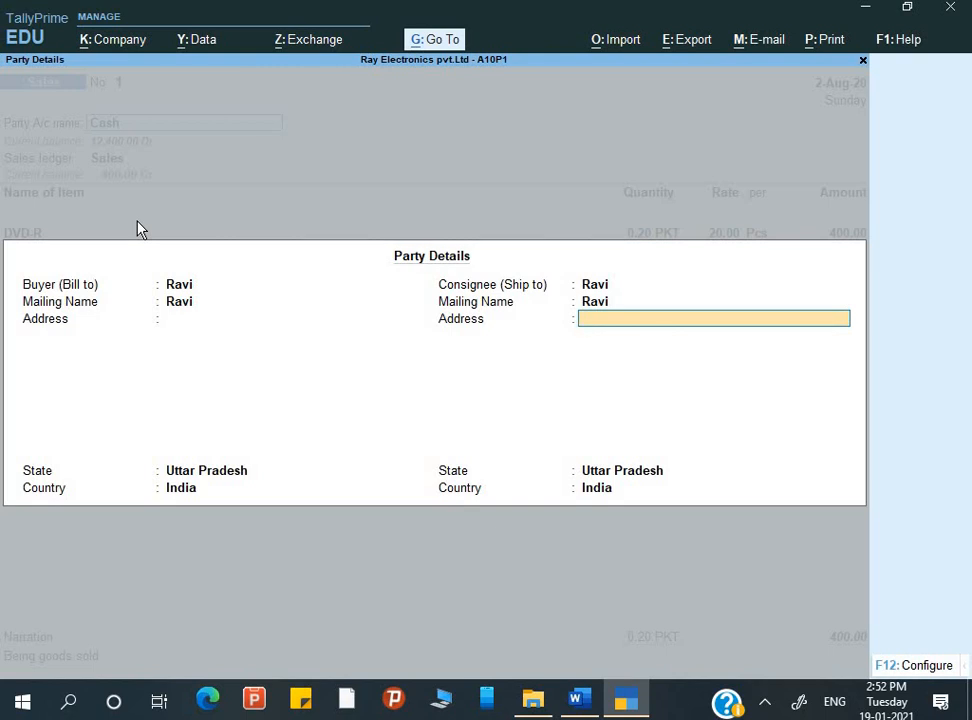
key(Return)
key(Return)
key(Return)
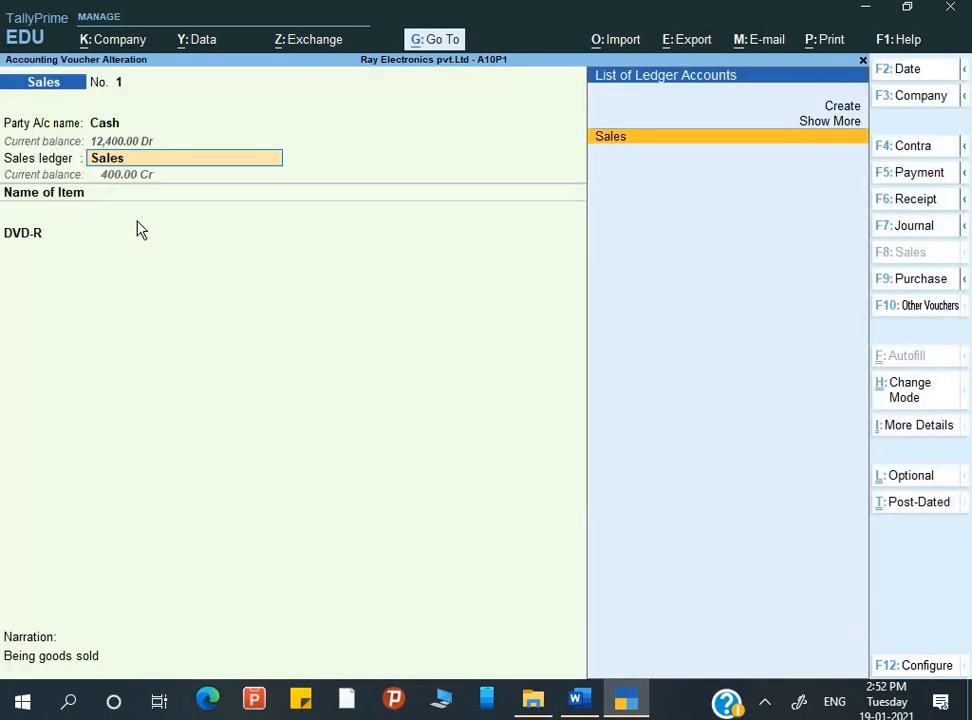
key(Return)
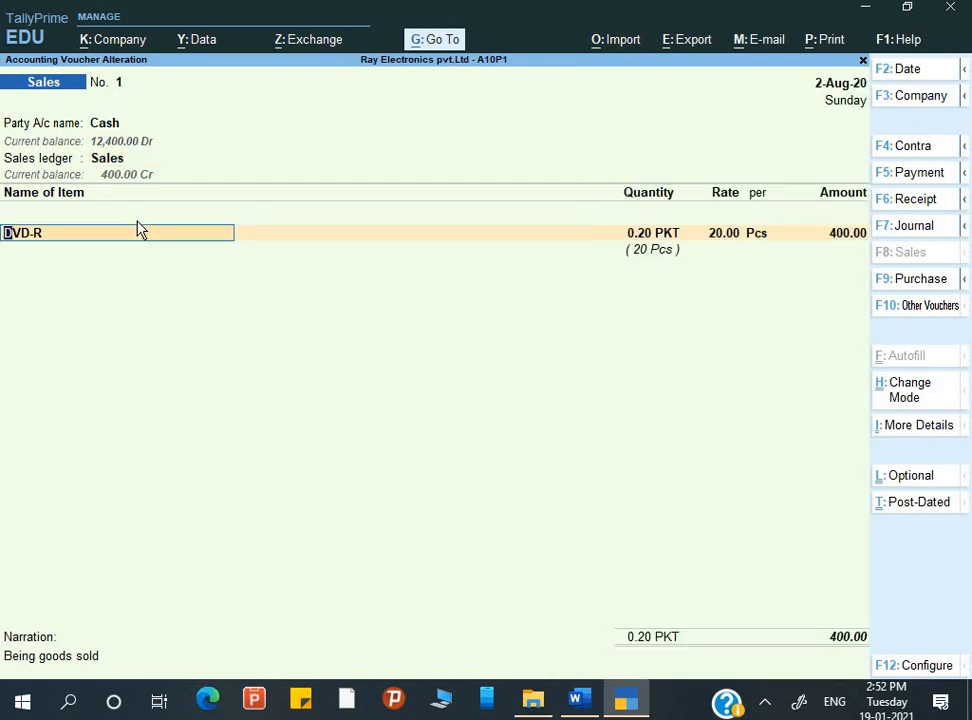
Preview the current voucher's invoice enlarged, check the consignee and item details, then close the preview
key(alt+p)
key(Return)
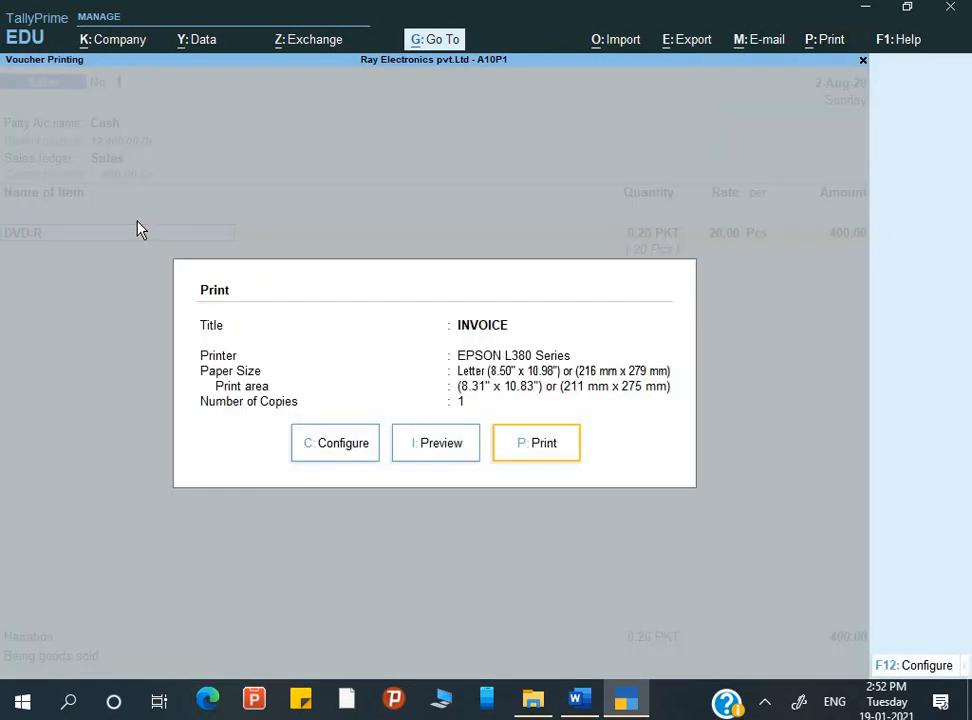
key(i)
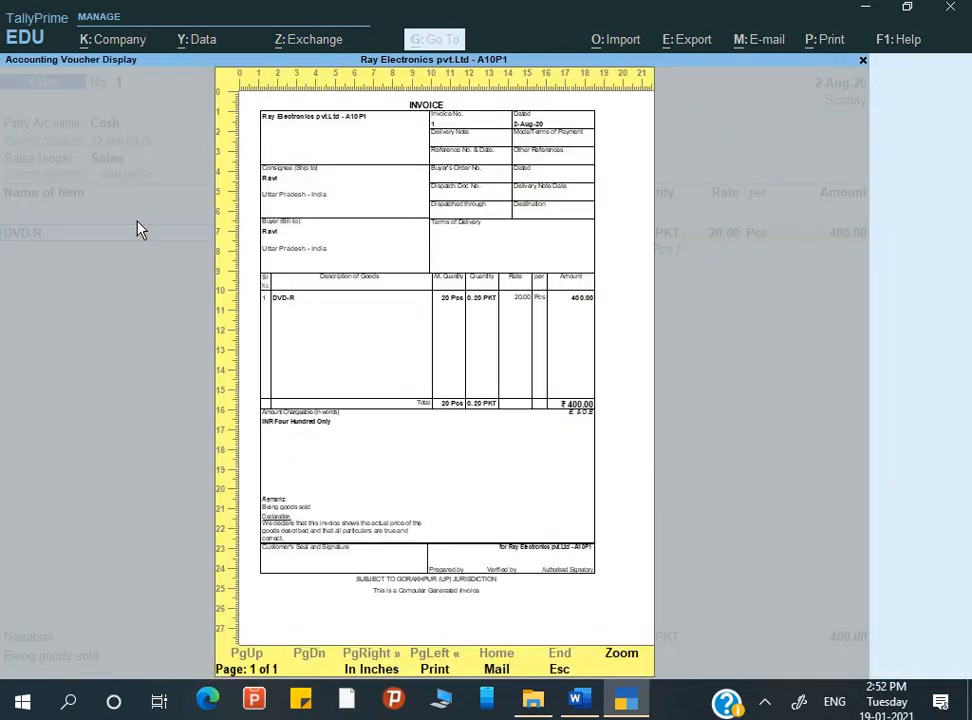
key(Return)
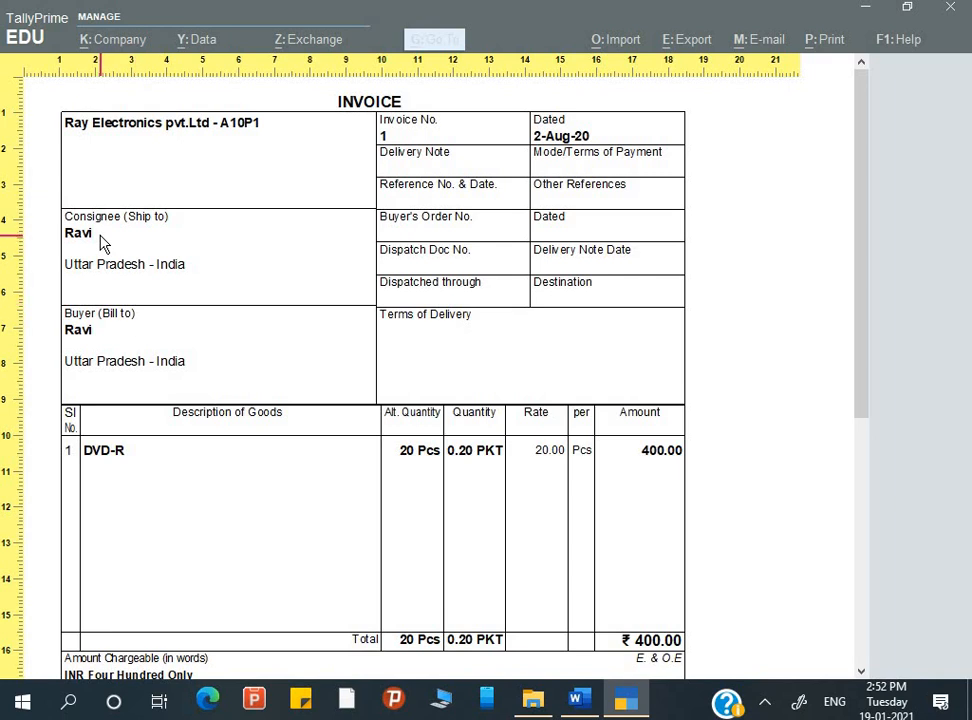
scroll(197, 289, down, 5)
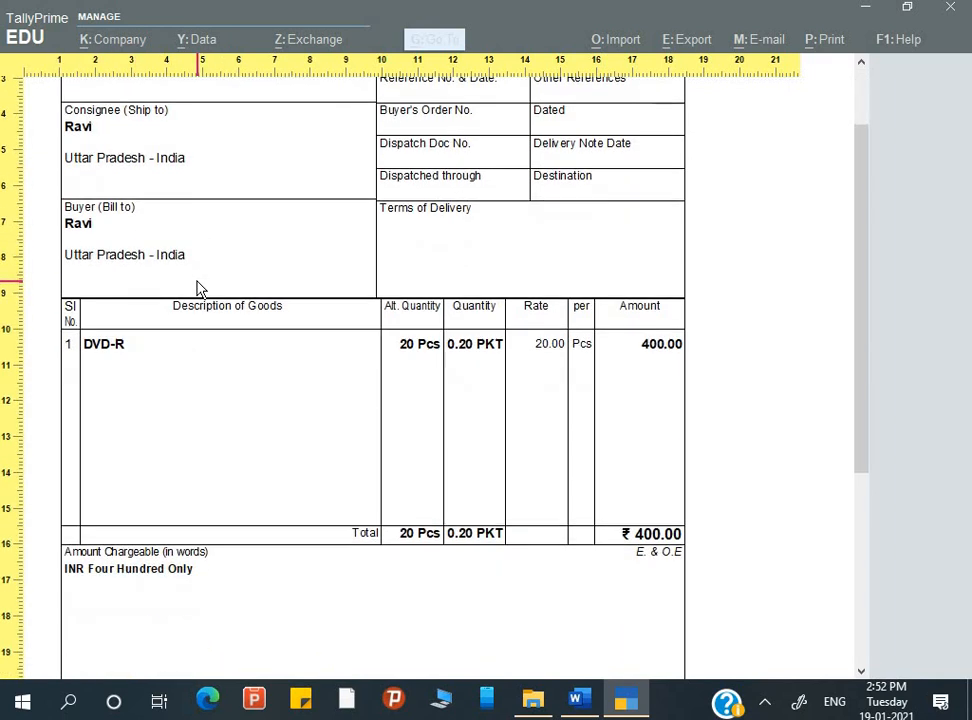
key(Escape)
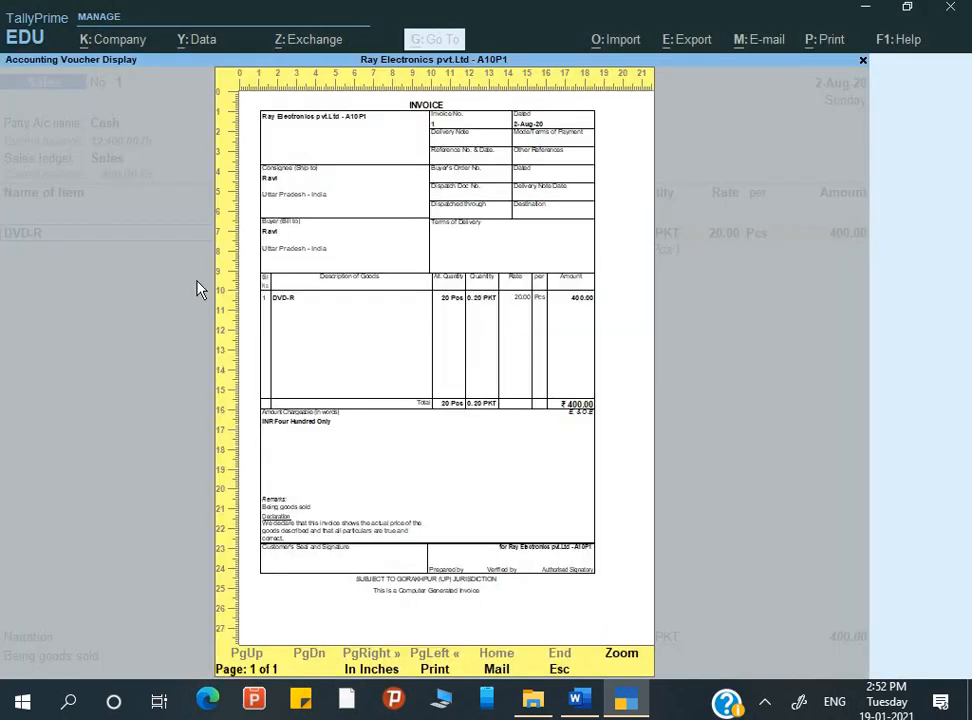
key(Escape)
Quit the voucher alteration without saving and return to the Gateway of Tally
key(Escape)
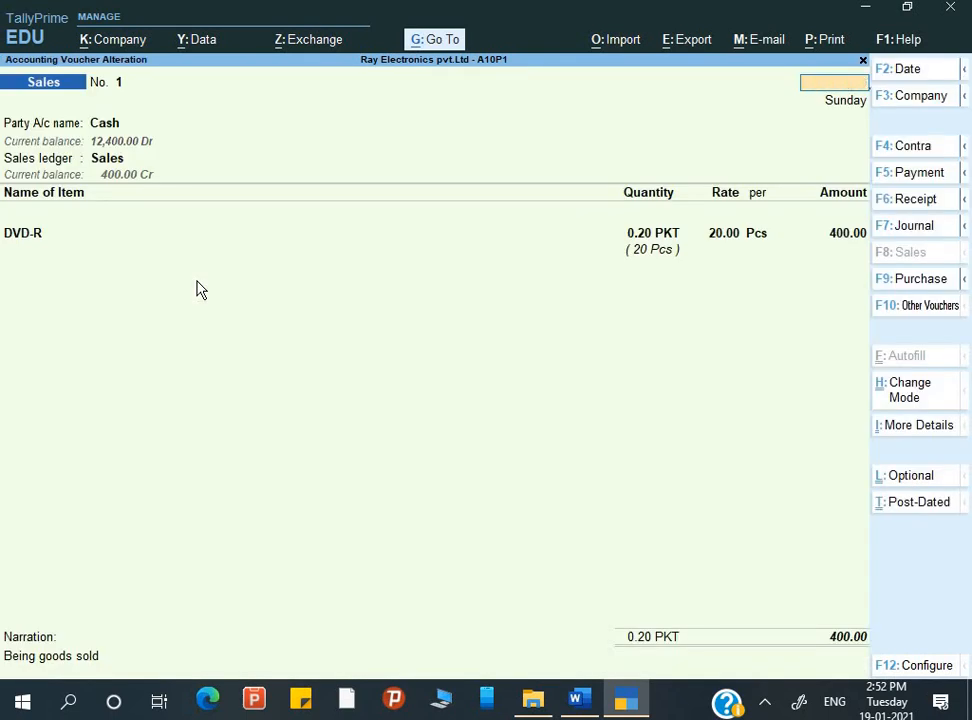
key(Escape)
key(y)
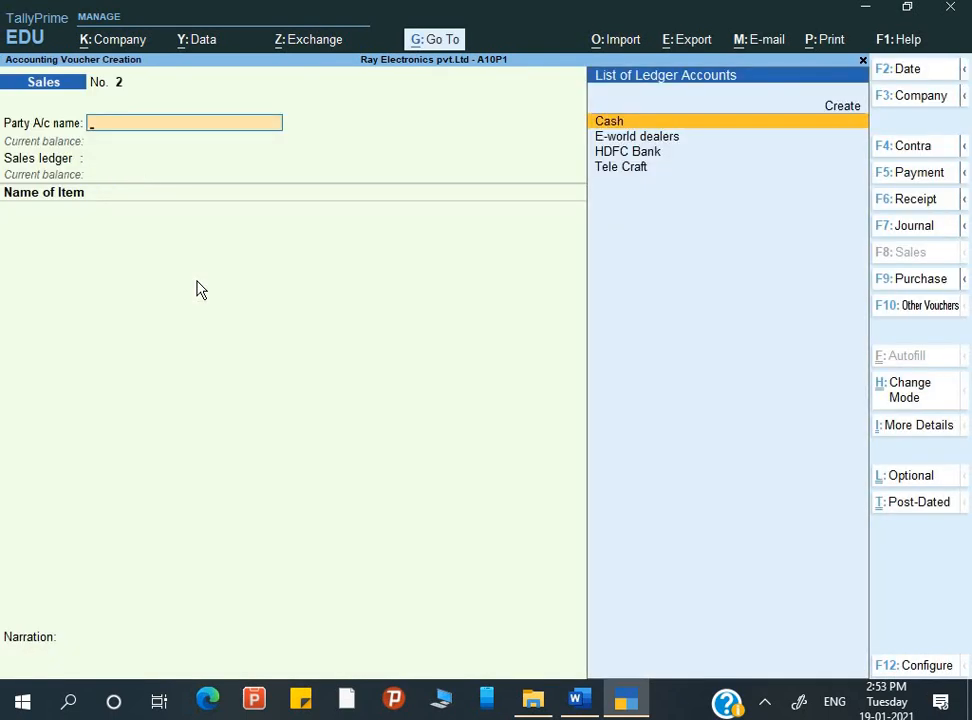
key(Escape)
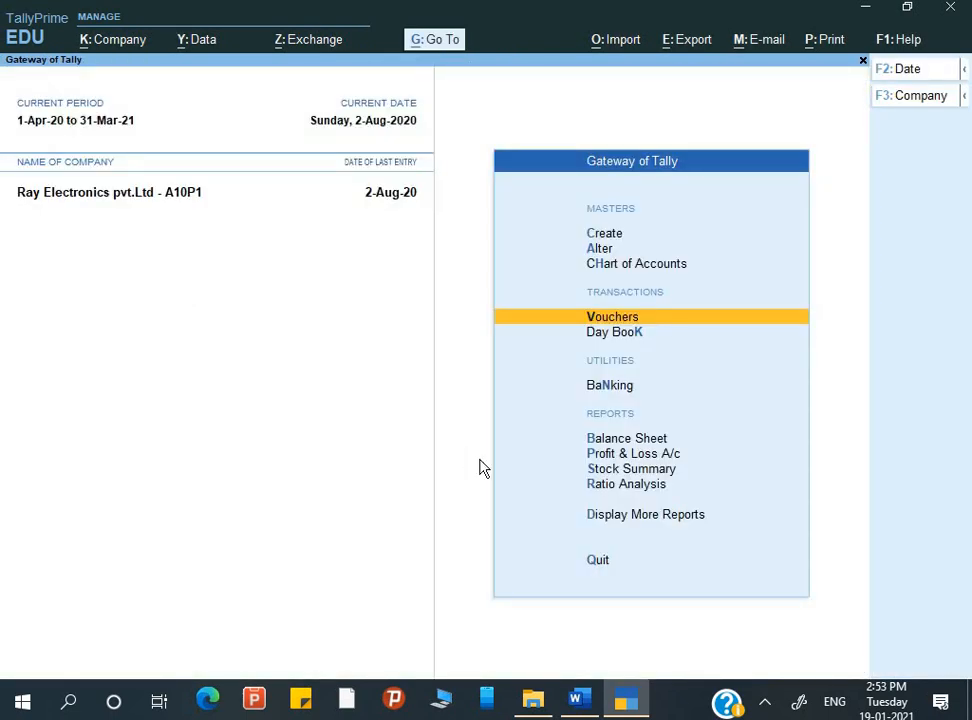
Switch to the Word assignment document and correct "resister" to "register" in Q.9
click(577, 698)
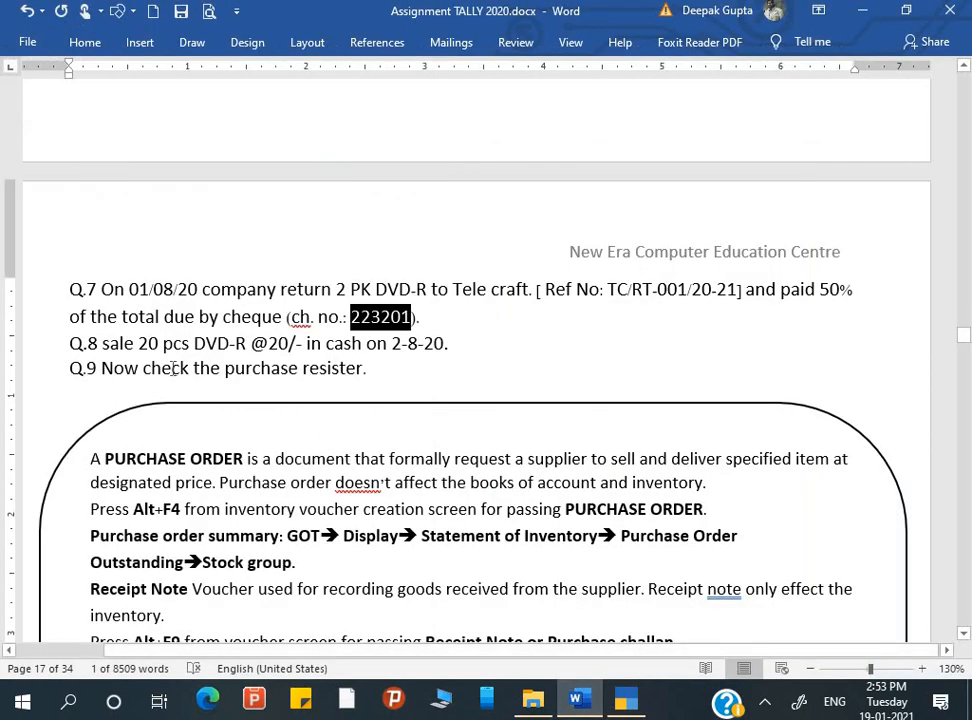
click(326, 372)
key(BackSpace)
text(g)
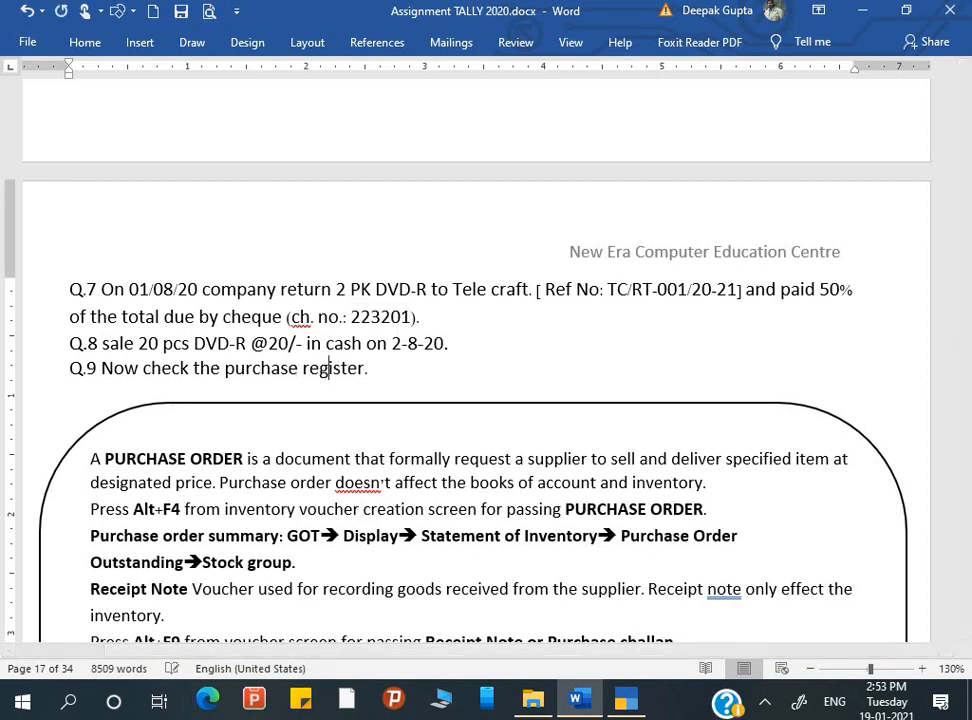
Switch to TallyPrime and open the Account Books from the additional reports
key(alt+Tab)
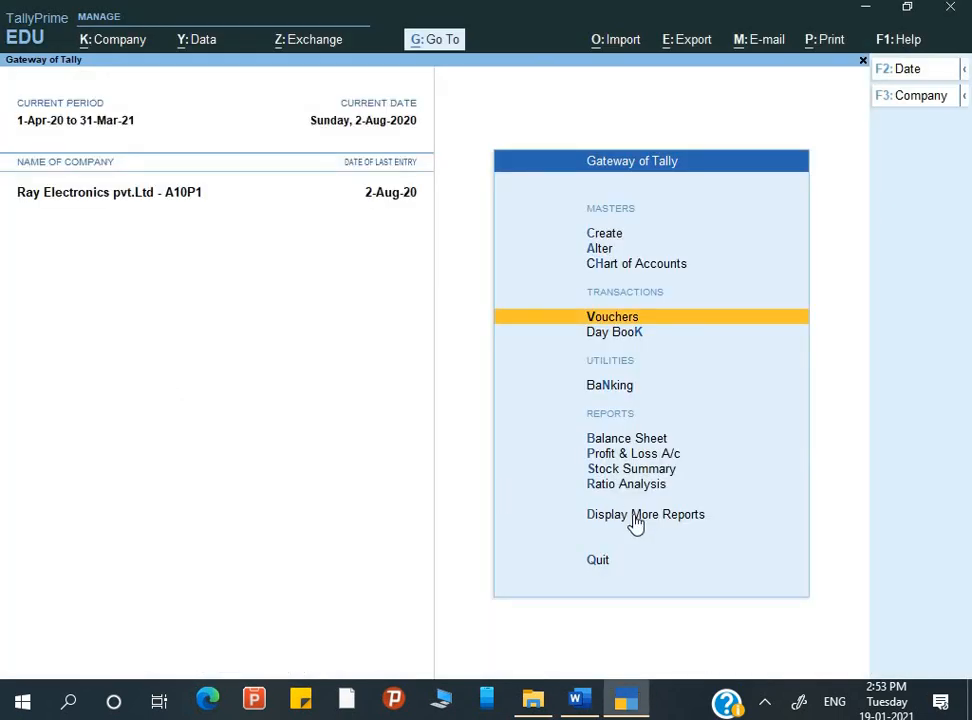
key(Down)
key(Down)
key(Down)
key(Down)
key(Down)
key(Down)
key(Down)
key(Return)
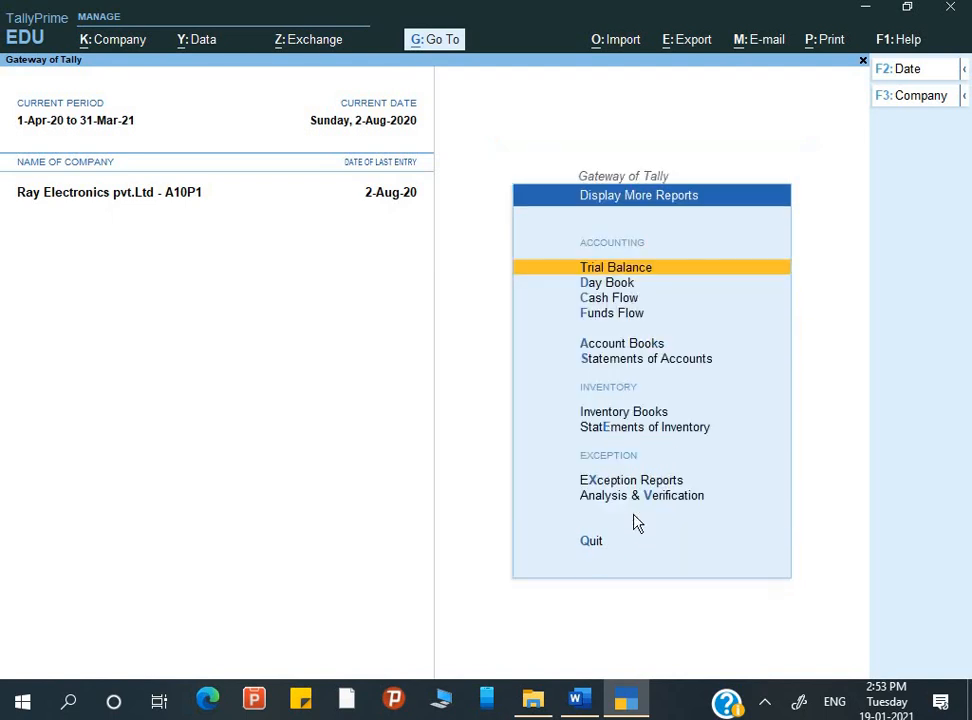
key(Down)
key(Down)
key(Down)
key(Down)
key(Down)
key(Up)
key(Return)
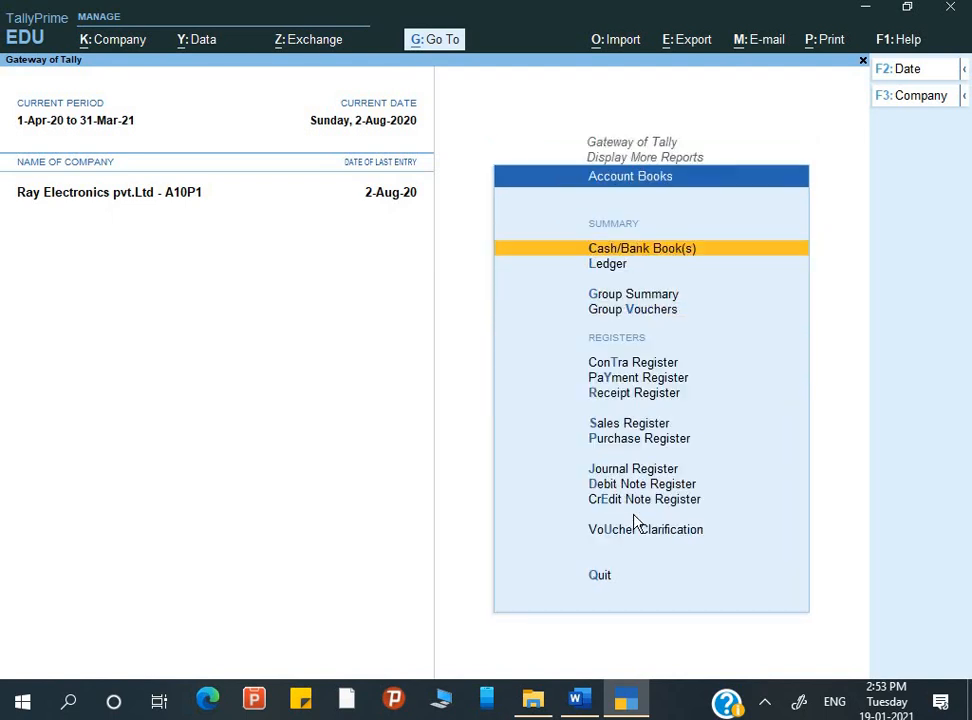
Open the Purchase Register, review July's list of purchase vouchers, and return to the Account Books
key(Down)
key(Down)
key(Down)
key(Down)
key(Down)
key(Down)
key(Down)
key(Down)
key(Return)
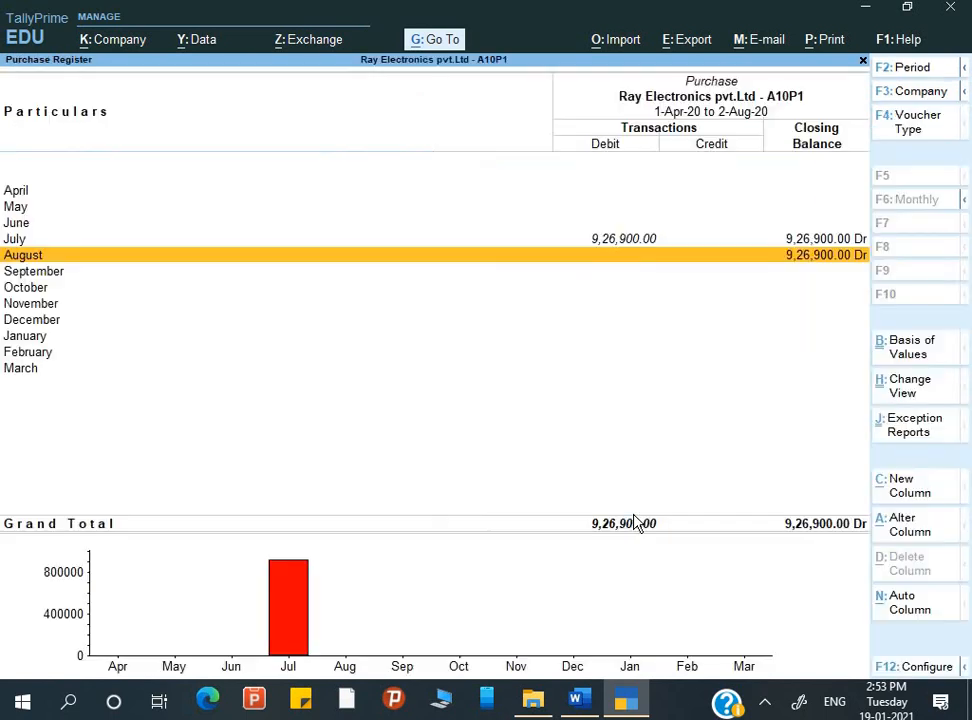
key(Up)
key(Return)
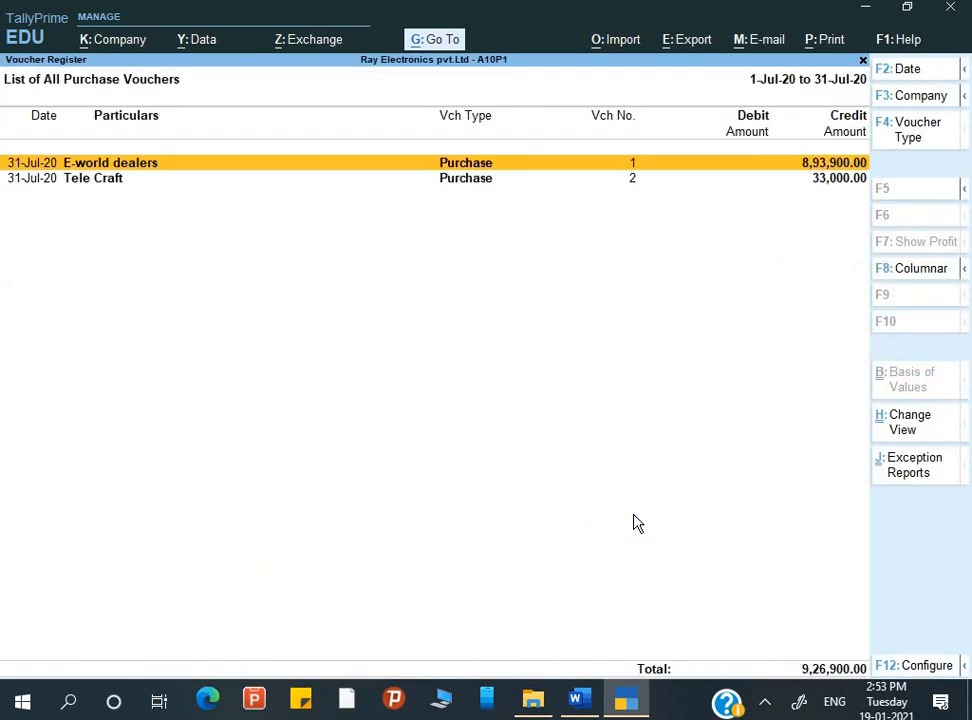
key(Down)
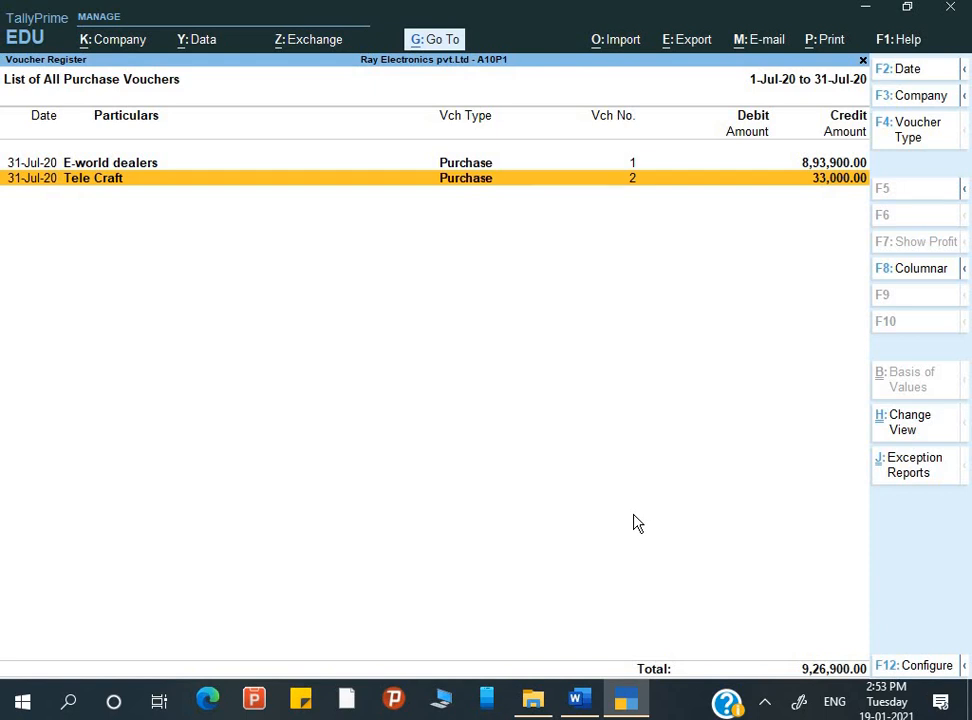
key(Escape)
key(Escape)
Open the Sales Register, drill down to August's sales voucher, then close it and leave the Account Books
key(Down)
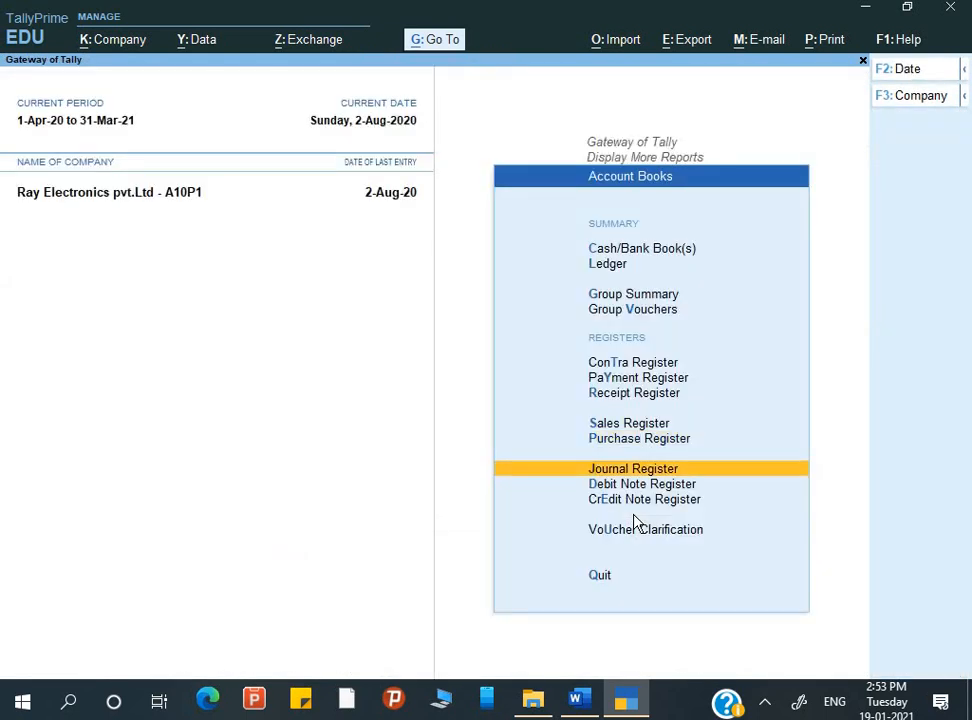
key(Up)
key(Up)
key(Return)
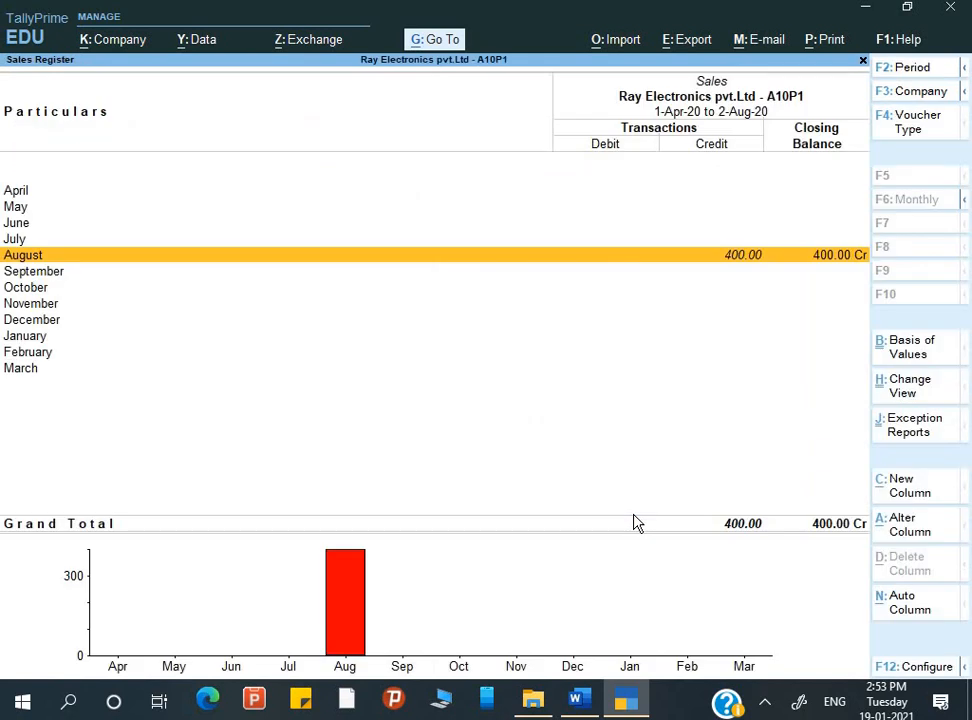
key(Return)
key(Return)
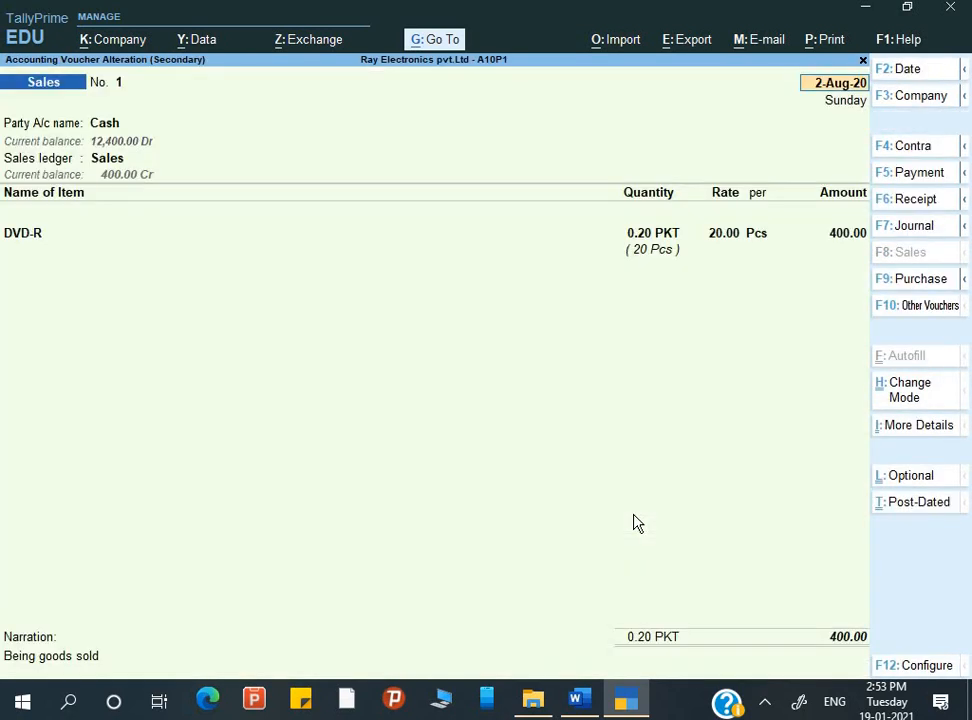
key(Escape)
key(Escape)
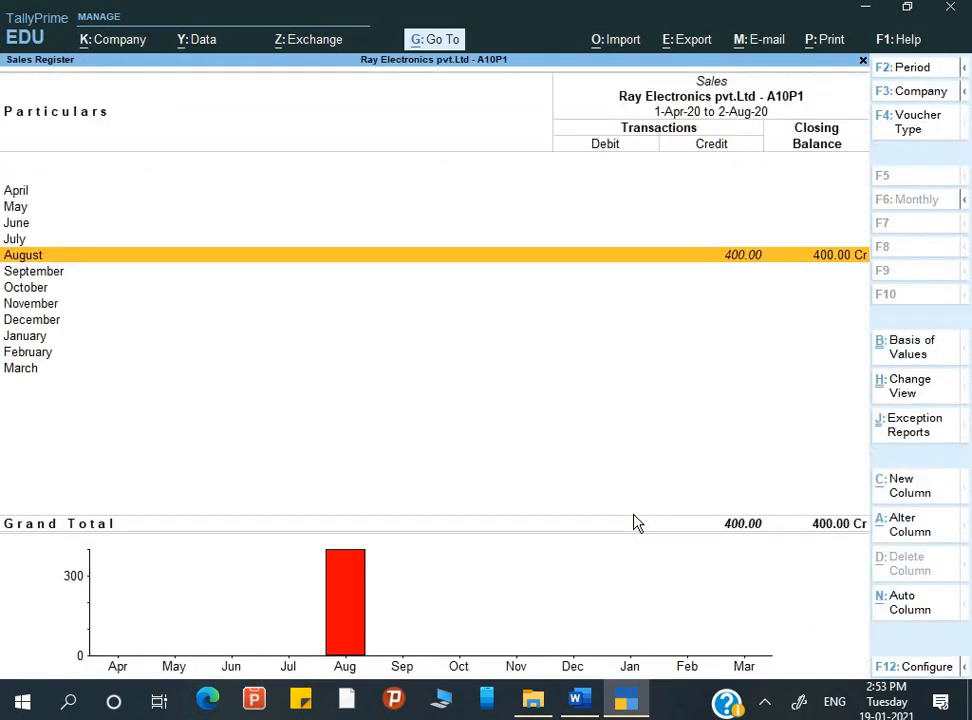
key(Escape)
key(Escape)
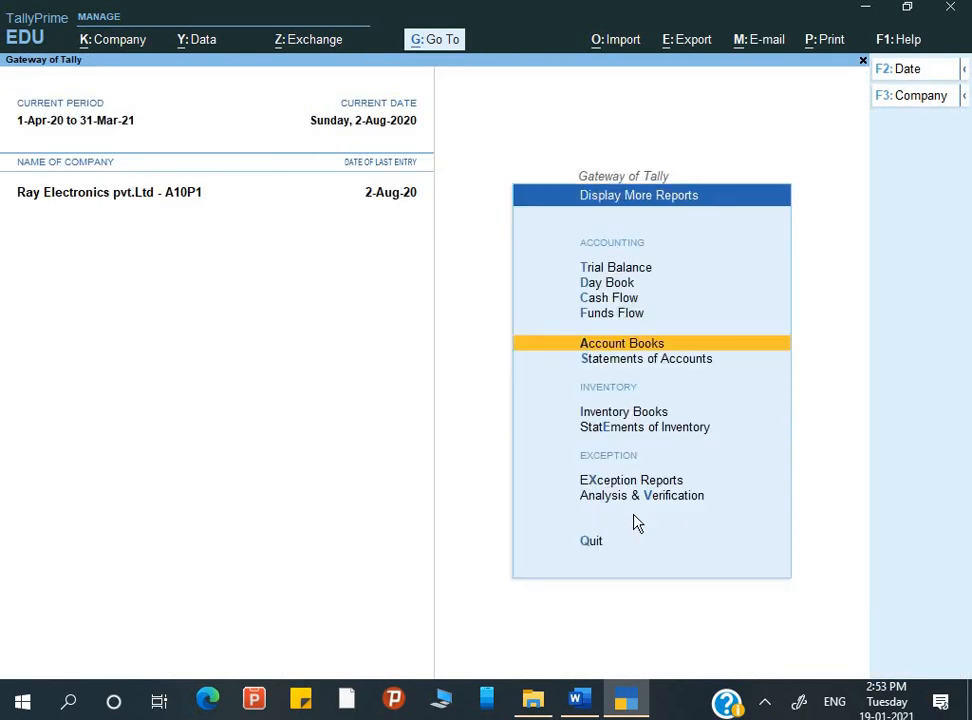
Open the Inventory Books from the additional reports
key(Down)
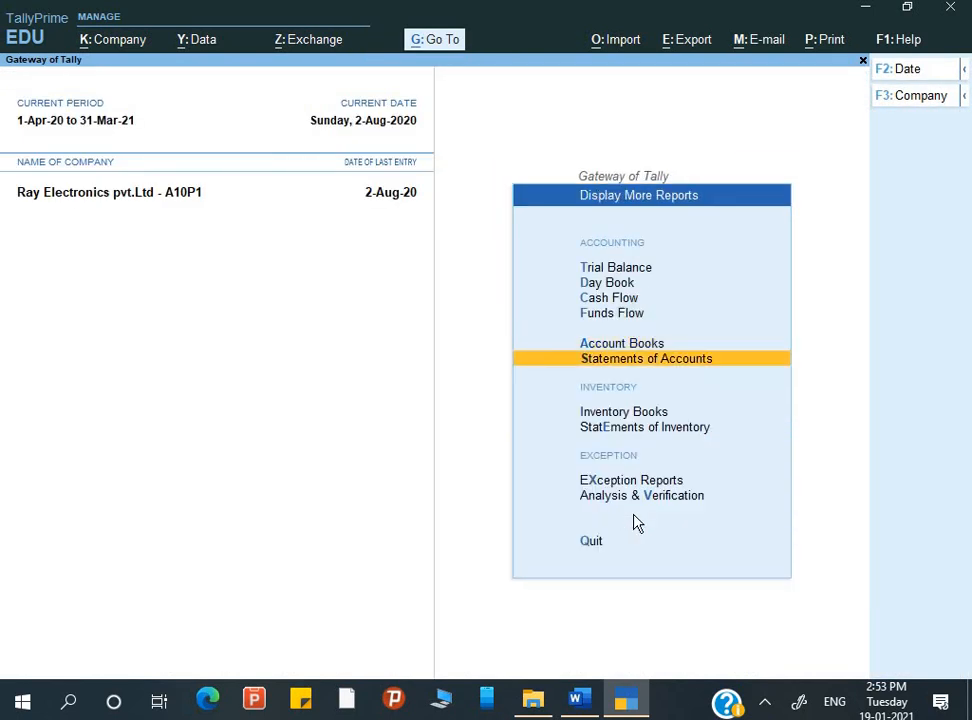
key(Down)
key(Down)
key(Up)
key(Return)
View the monthly Purchase Orders Book, then close it
key(Down)
key(Down)
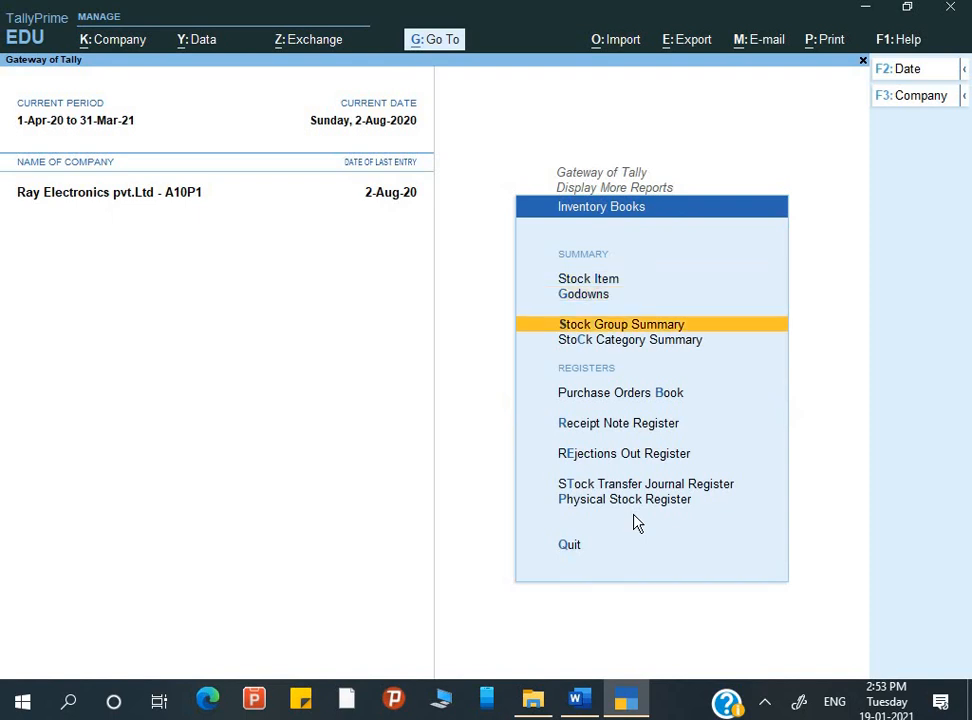
key(Down)
key(Down)
key(Down)
key(Up)
key(Return)
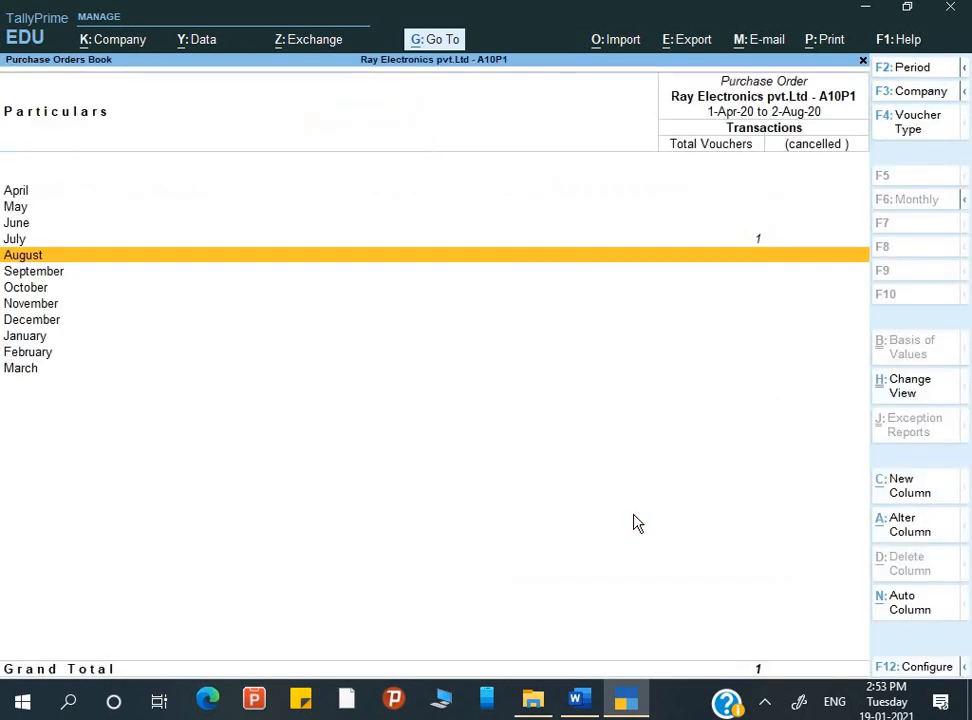
key(Down)
key(Escape)
View the Receipt Note Register and the Rejections Out Register, then leave the Inventory Books
key(Down)
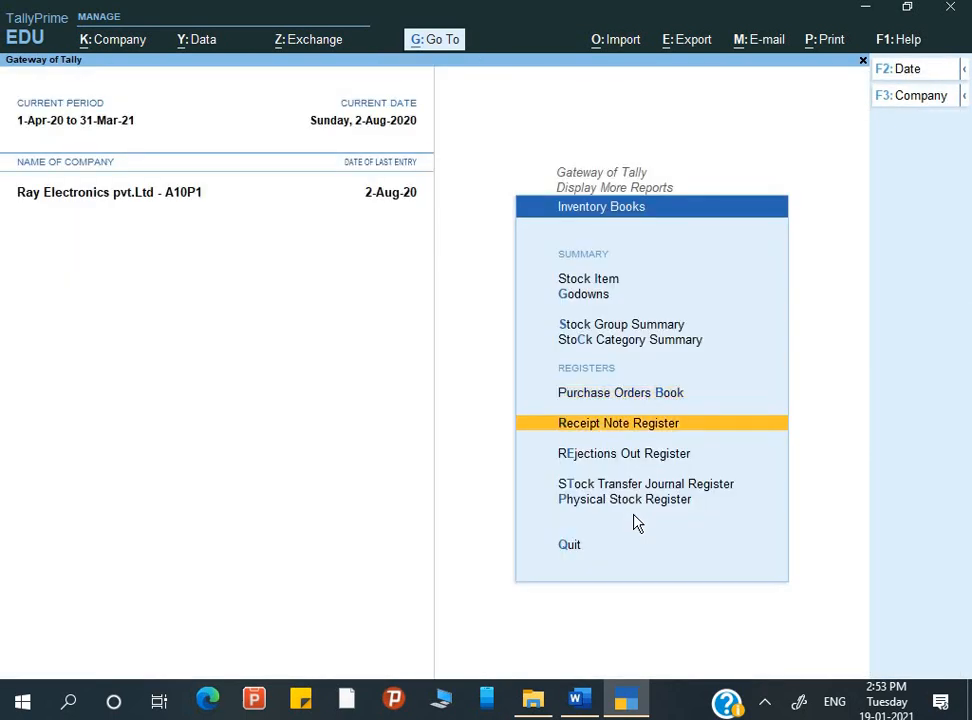
key(Return)
key(Escape)
key(Down)
key(Return)
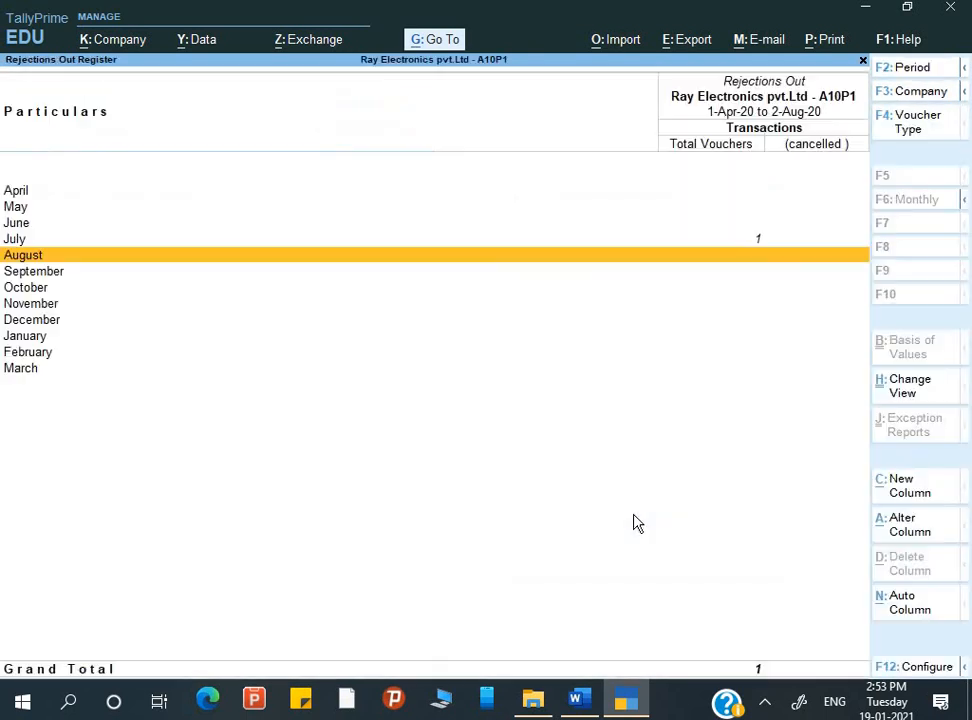
key(Escape)
key(Escape)
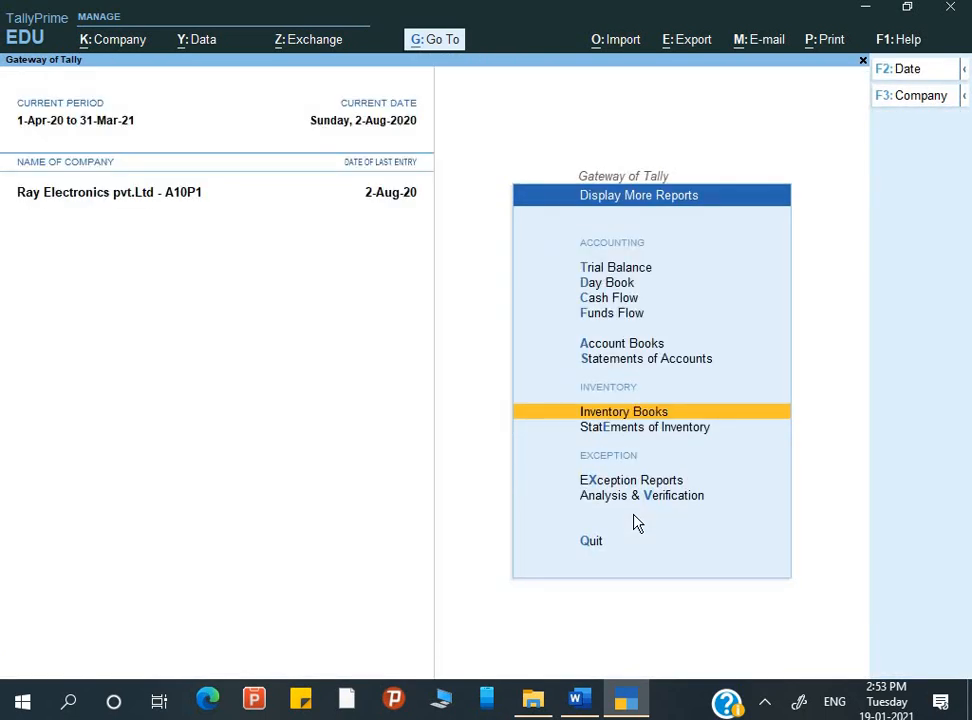
Open Purchase Order Outstandings from the Statements of Inventory
key(Down)
key(Return)
key(Down)
key(Down)
key(Down)
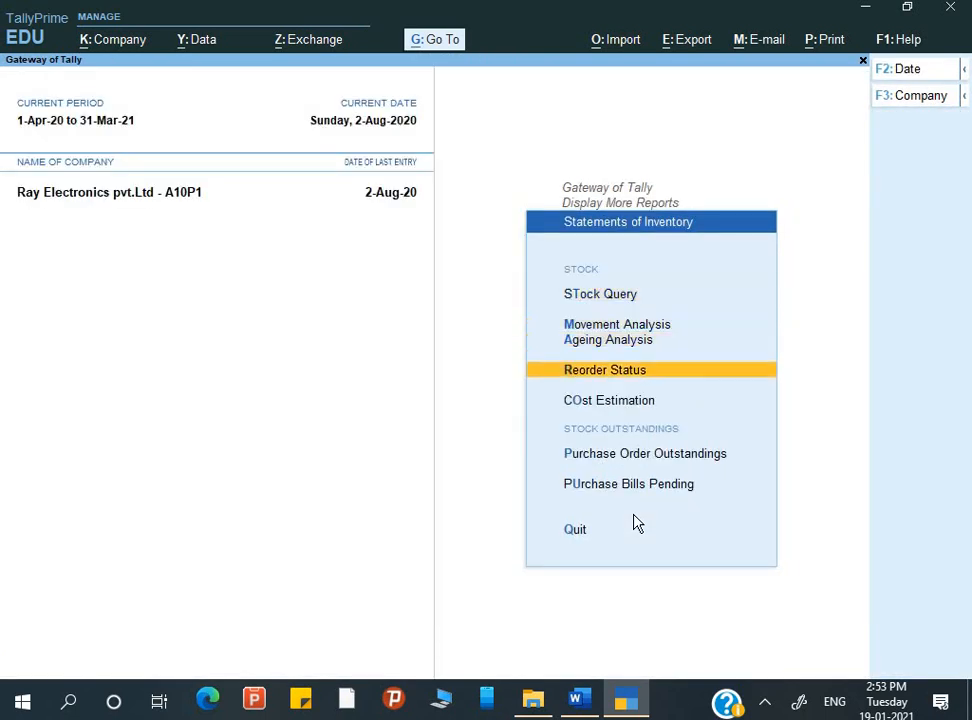
key(Down)
key(Down)
key(Down)
key(Up)
key(Return)
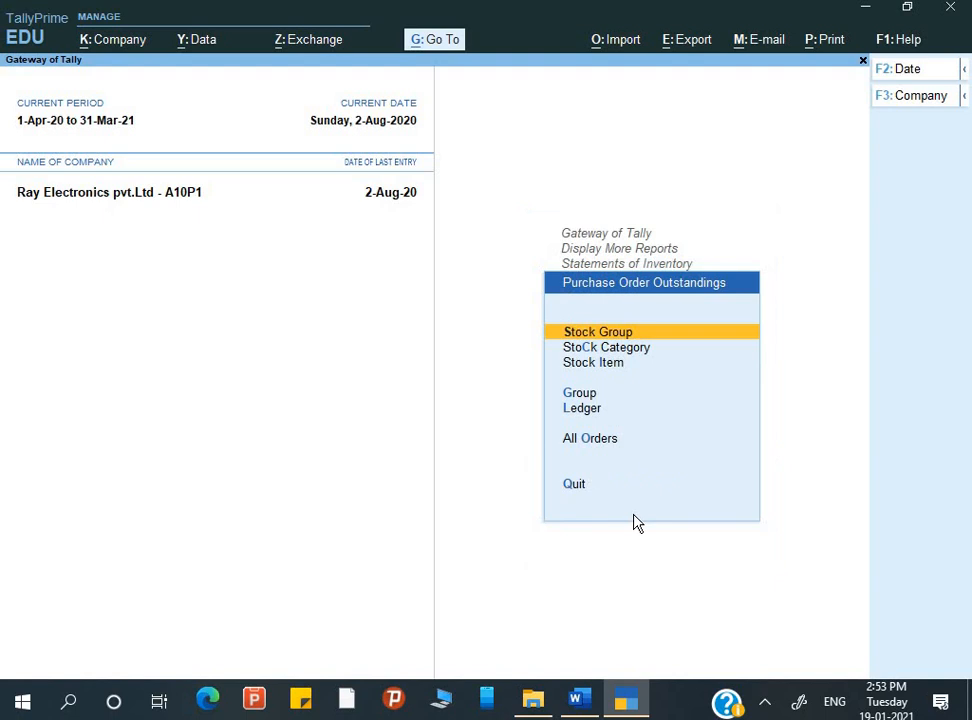
Check the outstanding purchase orders under All Orders, then return to the Statements of Inventory
key(Down)
key(Down)
key(Down)
key(Down)
key(Down)
key(Return)
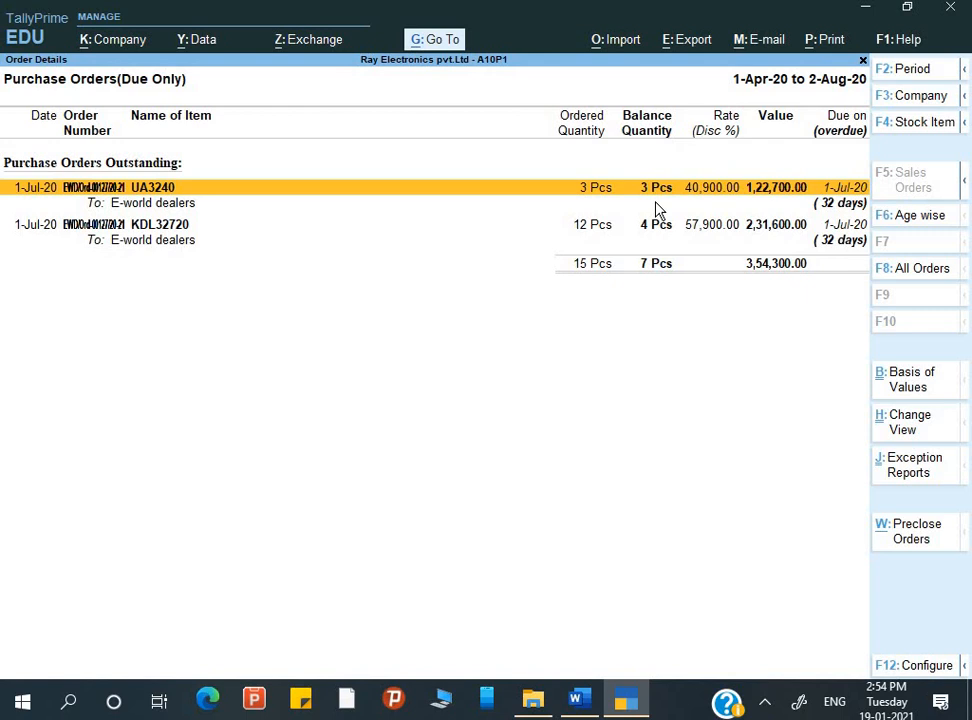
key(Escape)
key(Escape)
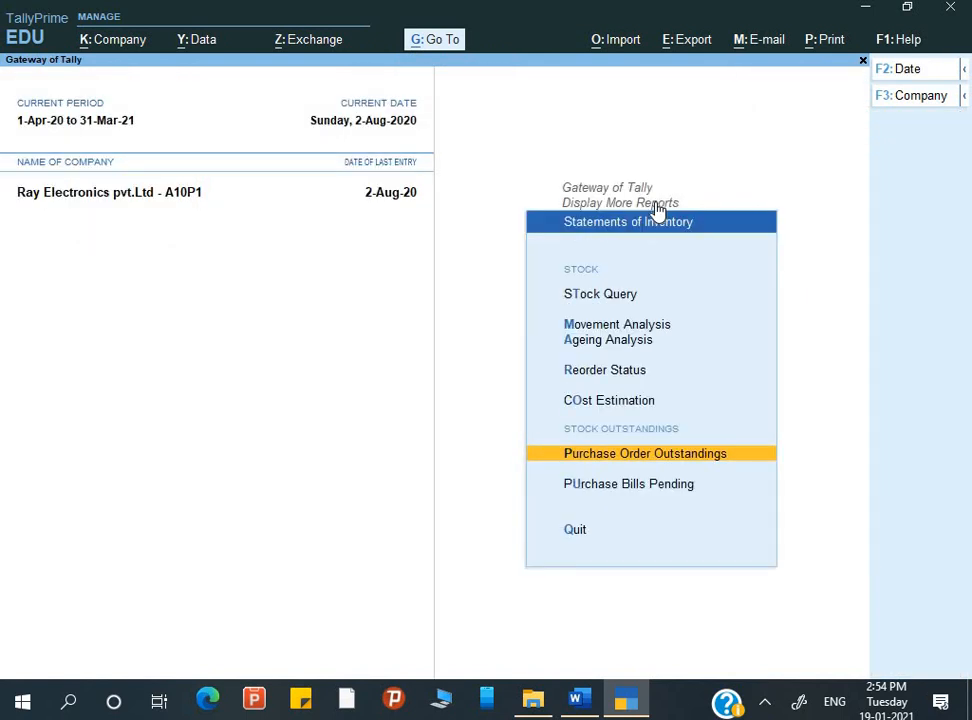
Check the Purchase Bills Pending report, then return to the Gateway of Tally without quitting the program
key(Down)
key(Return)
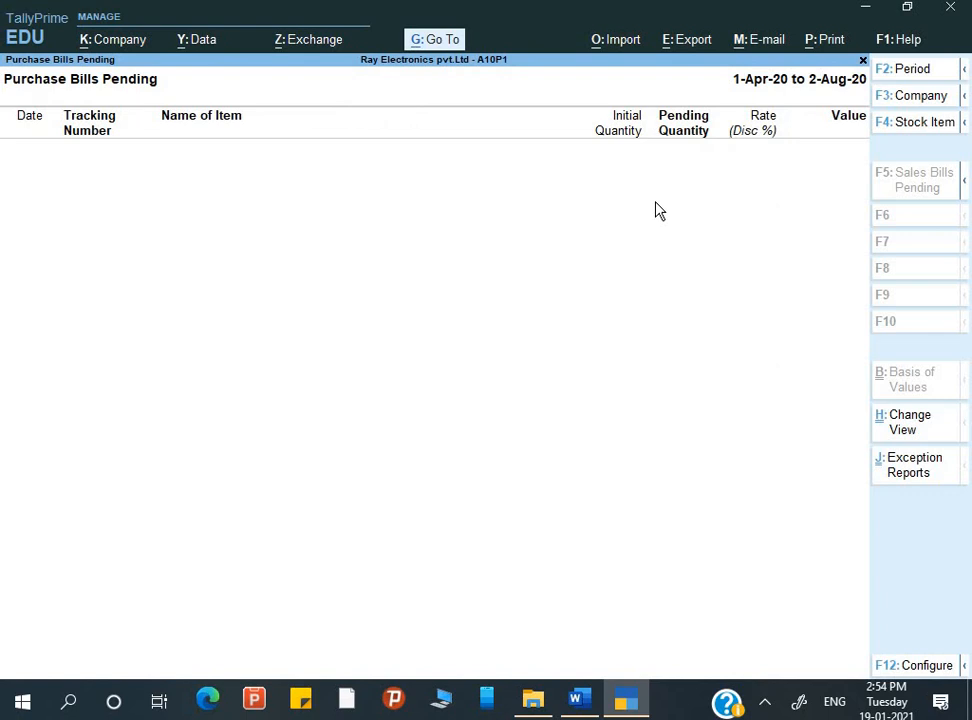
key(Escape)
key(Escape)
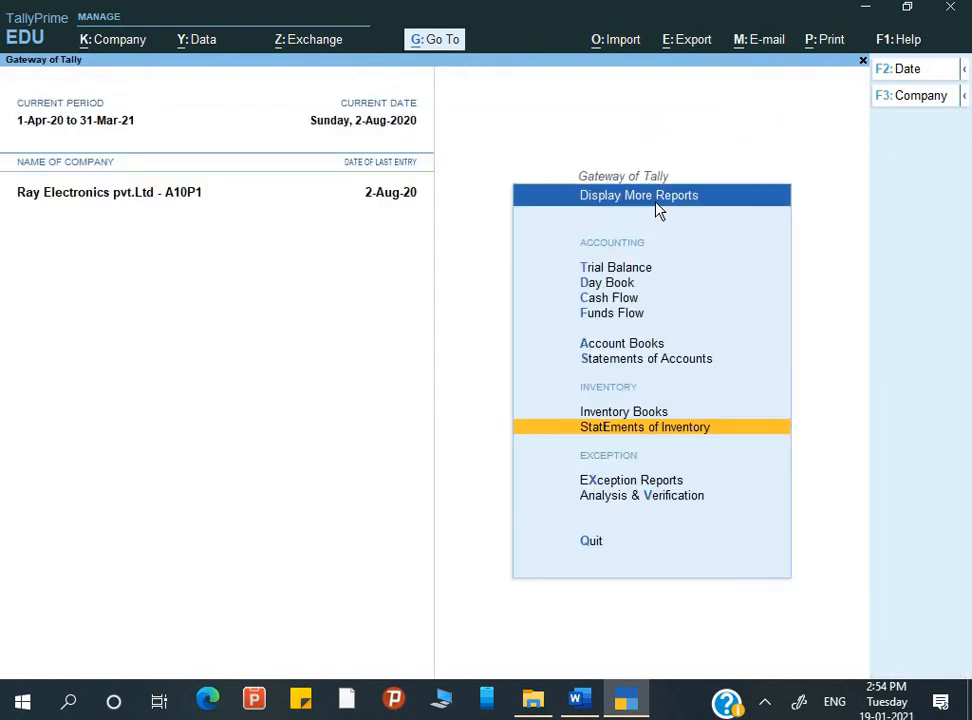
key(Escape)
key(Escape)
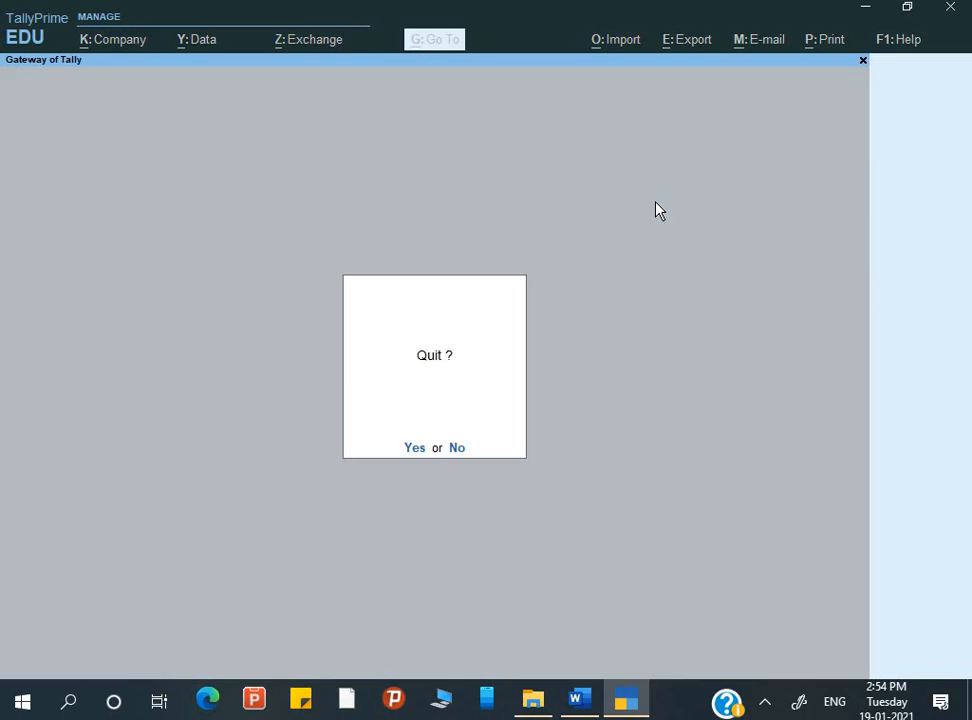
key(Escape)
View the Profit & Loss A/c in detailed form, examine it down to Nett Profit, and close it
key(p)
key(alt+F5)
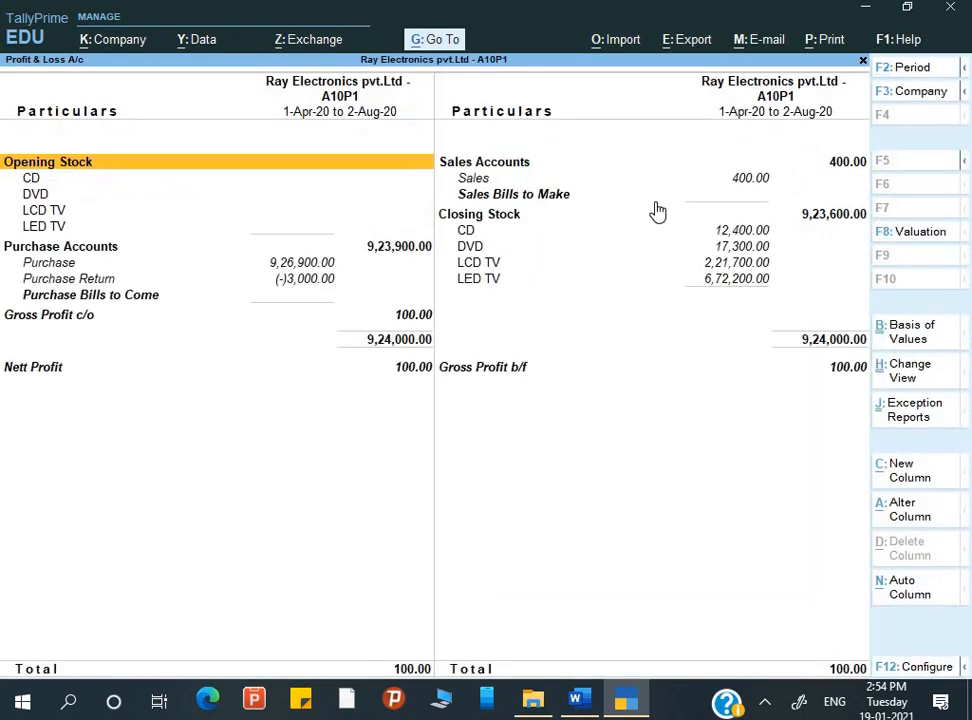
key(Down)
key(Down)
key(Down)
key(Down)
key(Down)
key(Down)
key(Down)
key(Down)
key(Down)
key(Down)
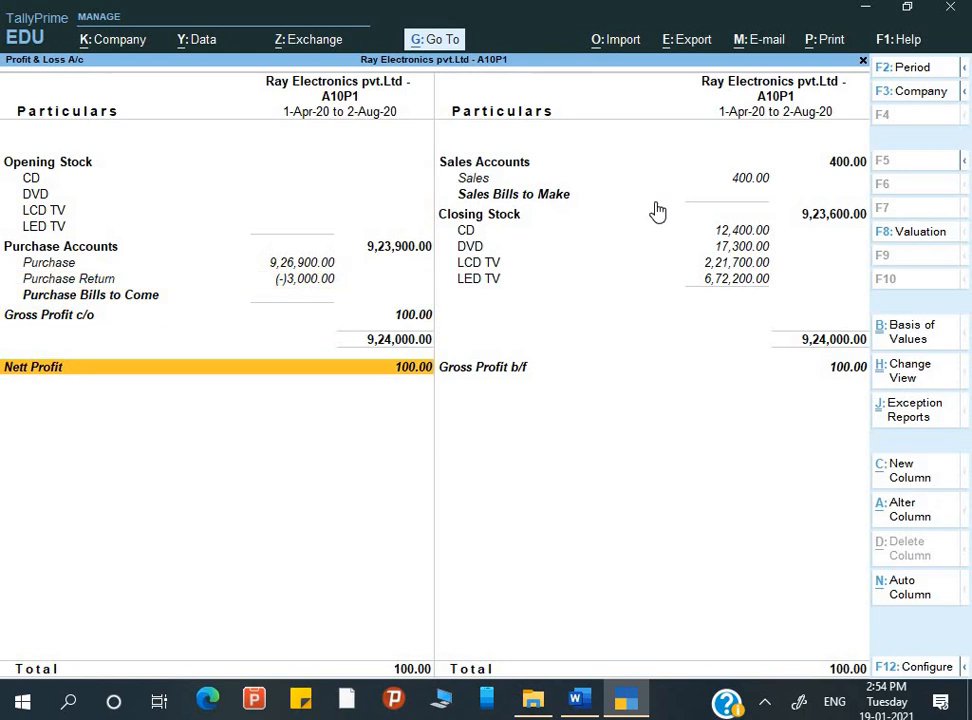
key(Escape)
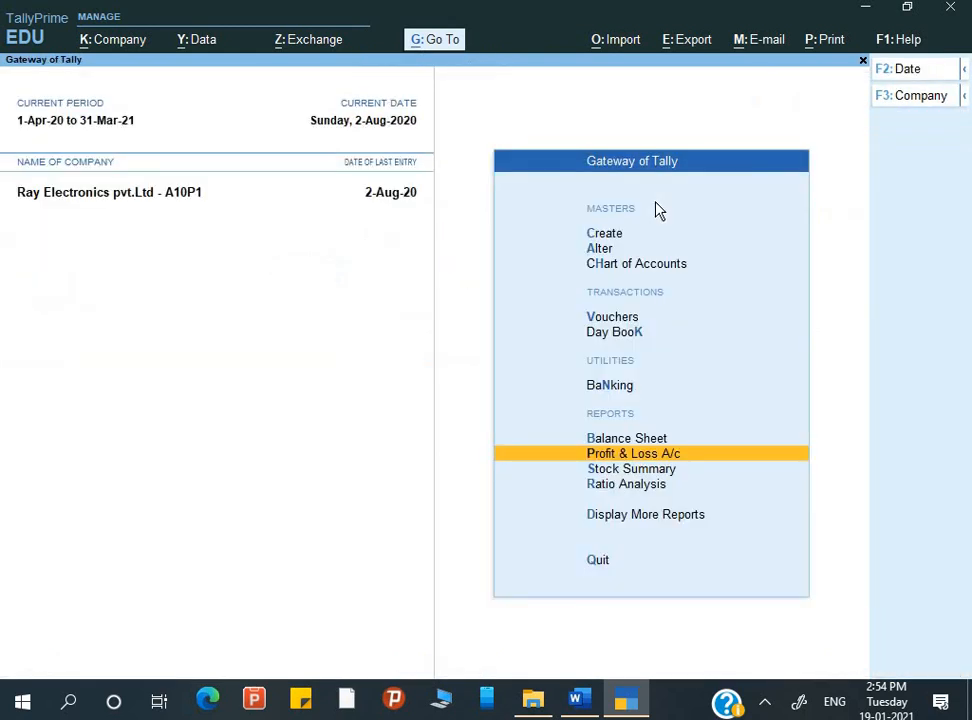
Open the Balance Sheet and show it in detailed form
key(b)
key(alt+F5)
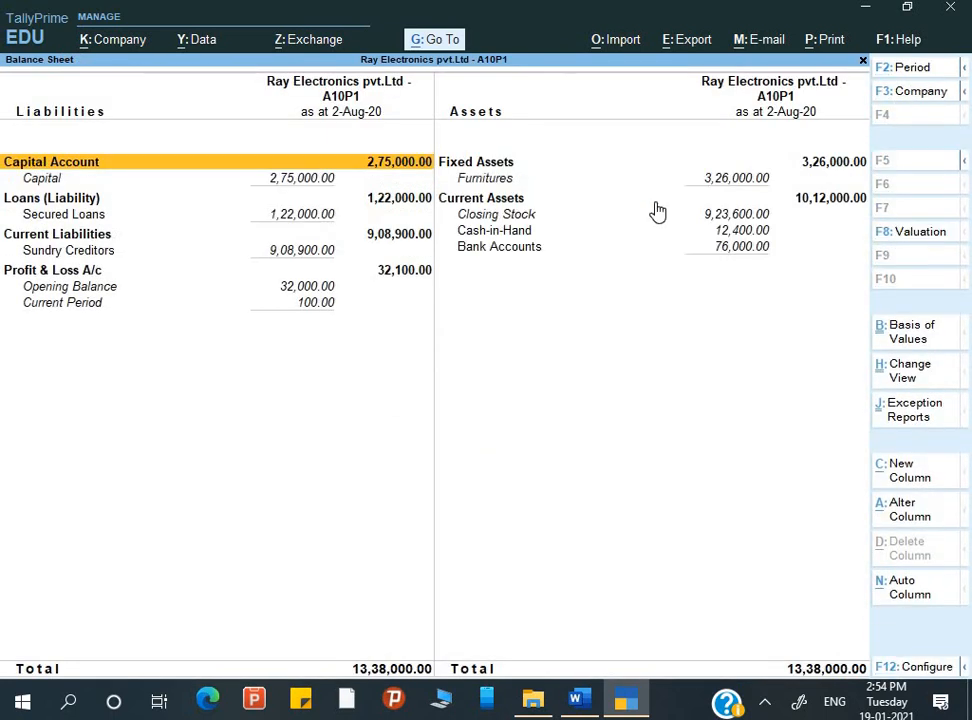